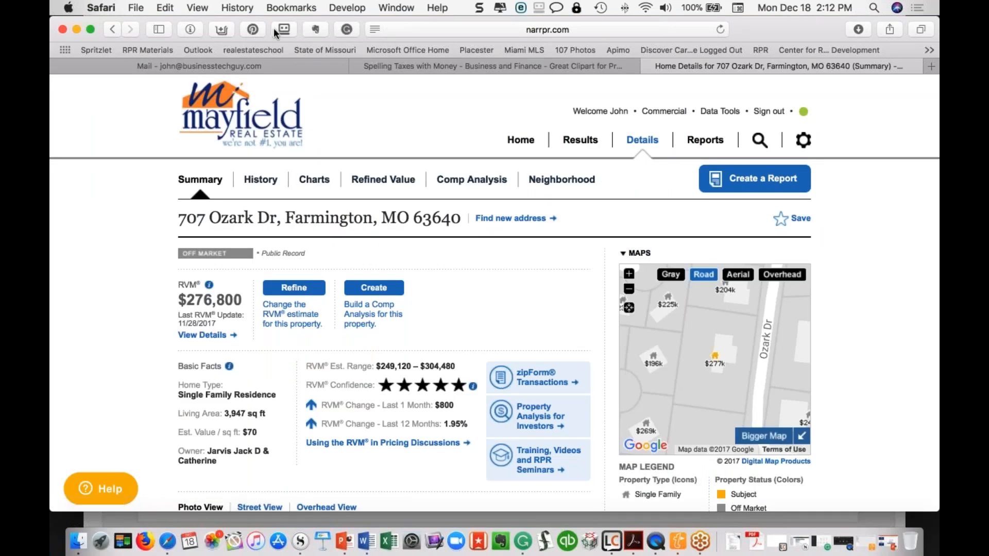
click(226, 29)
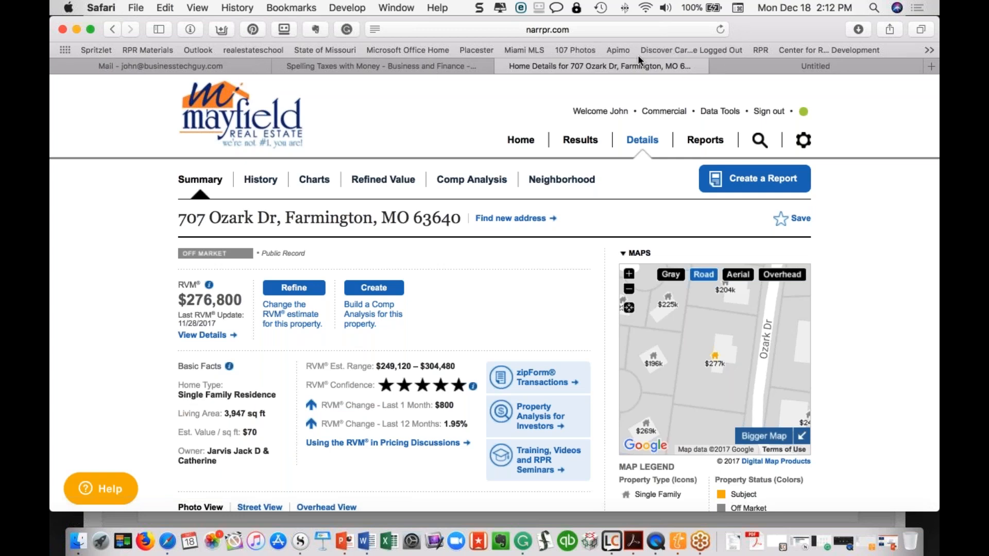
click(750, 64)
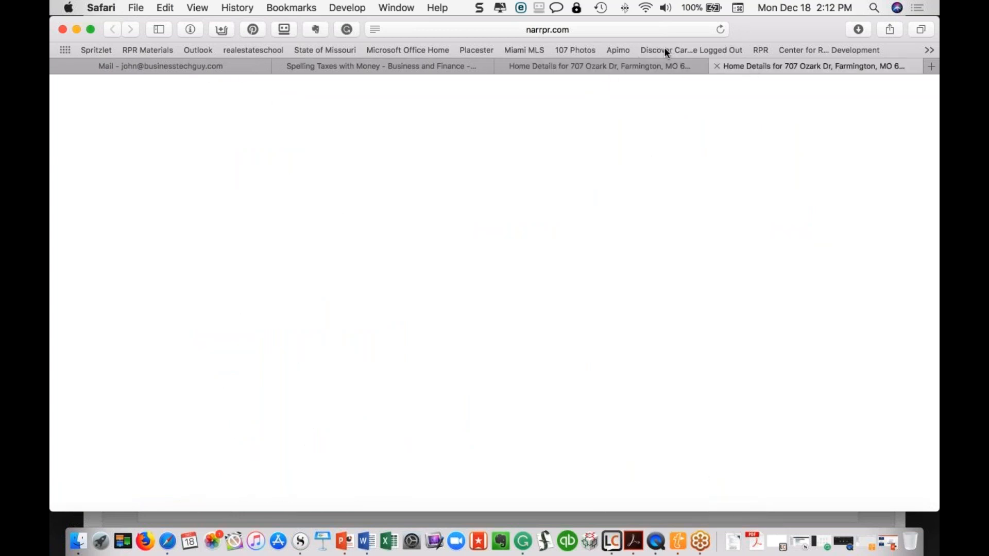
click(517, 145)
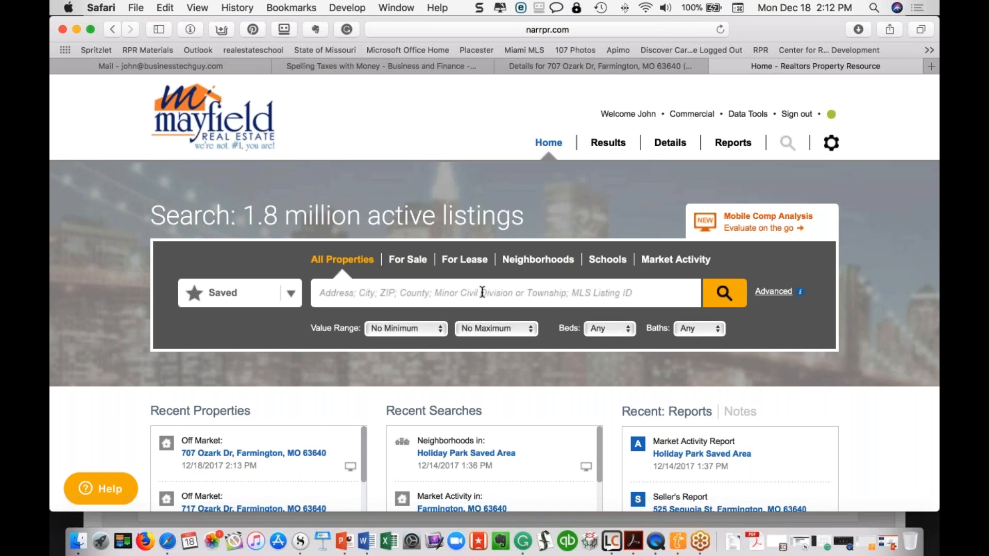
scroll(369, 399, down, 3)
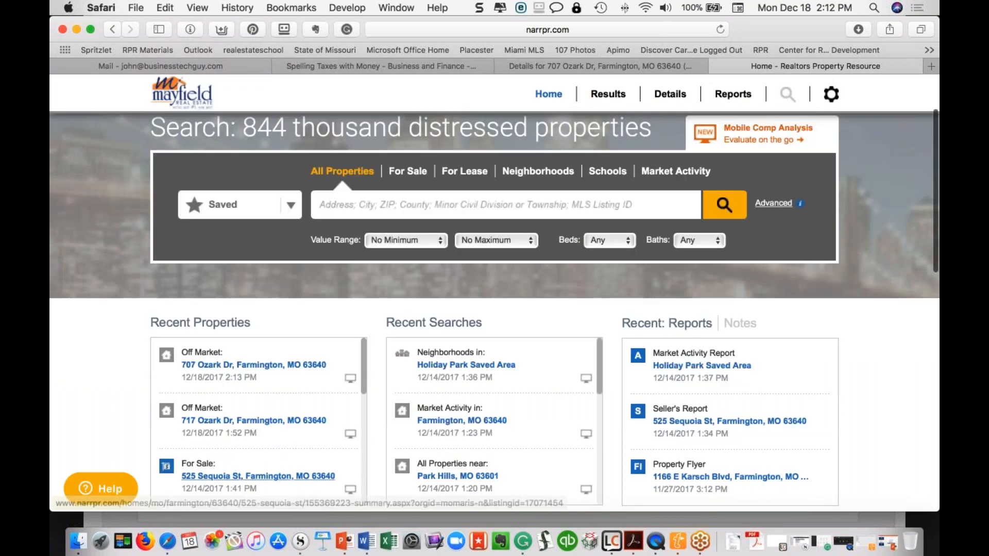
scroll(495, 294, up, 3)
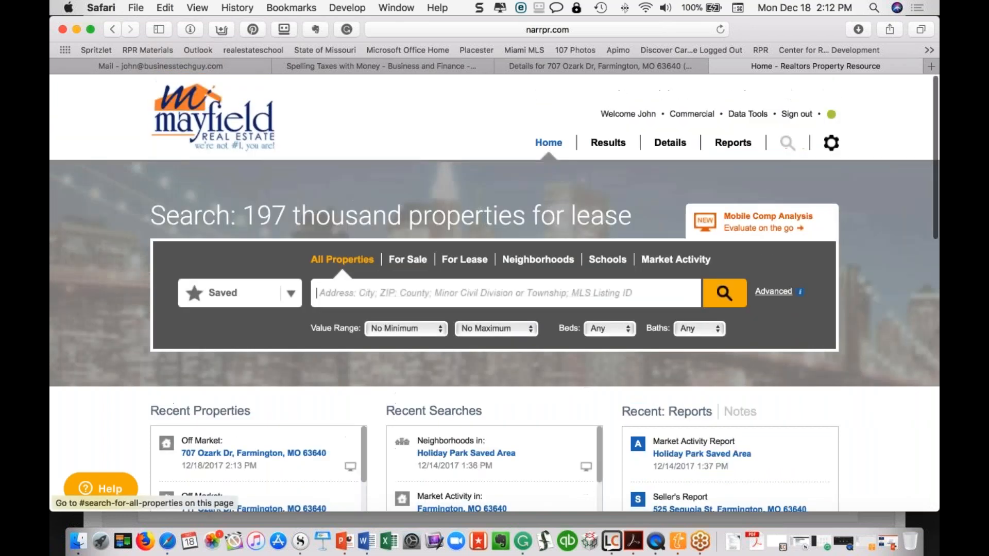
click(592, 65)
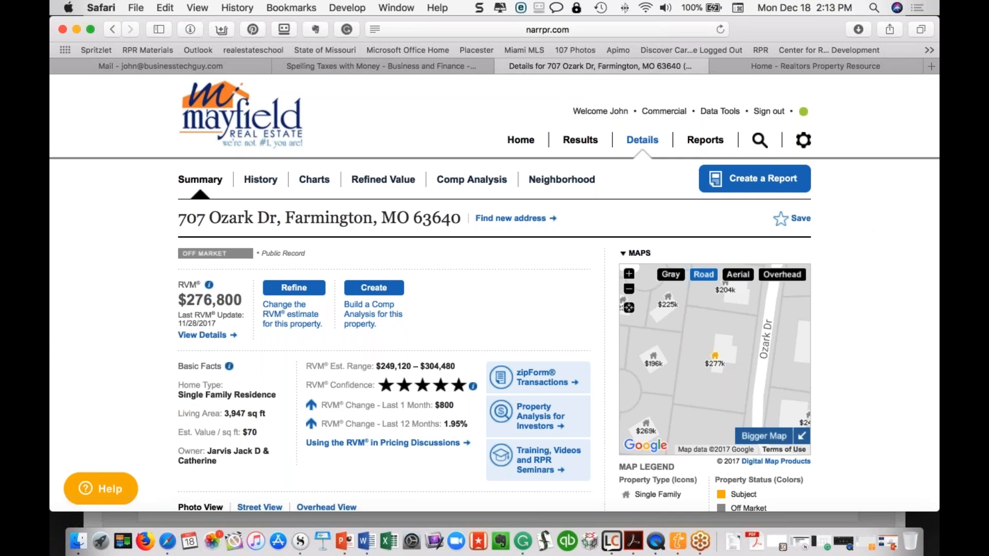
Clear a stray text highlight and draw a green circle around the $276,800 RVM block
drag(216, 283, 151, 290)
drag(223, 268, 150, 332)
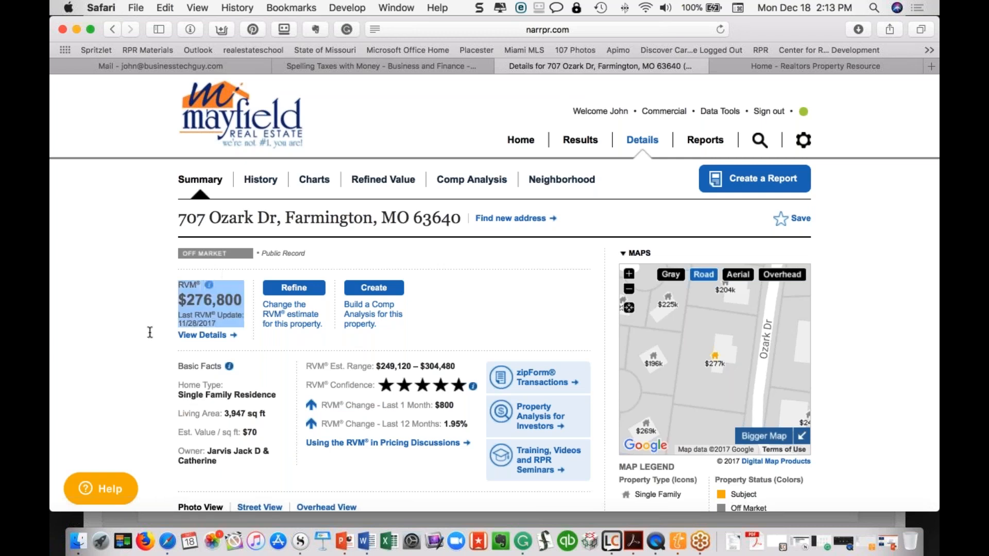
click(511, 334)
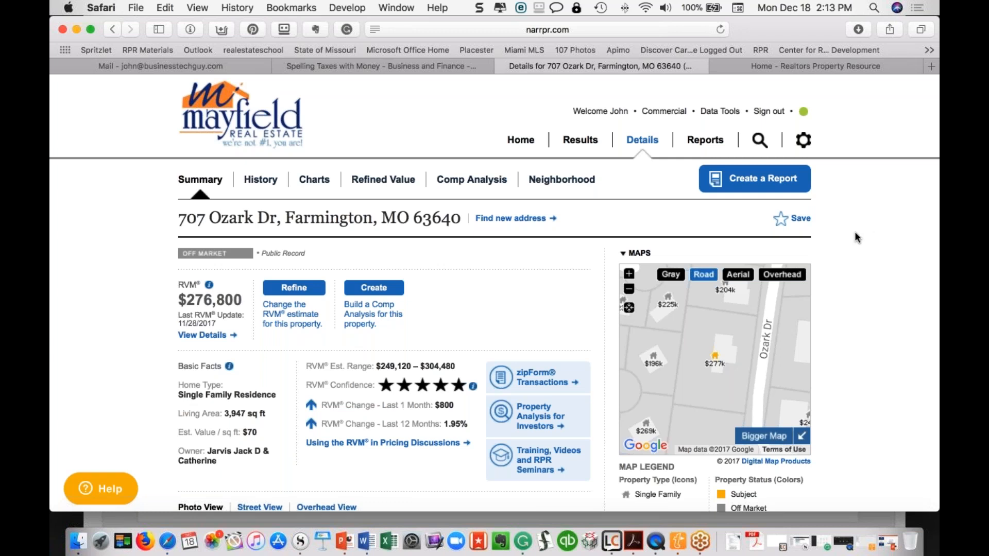
mouse_move(229, 267)
mouse_down()
mouse_move(181, 267)
mouse_move(154, 343)
mouse_move(255, 292)
mouse_move(256, 275)
mouse_up()
drag(198, 265, 193, 268)
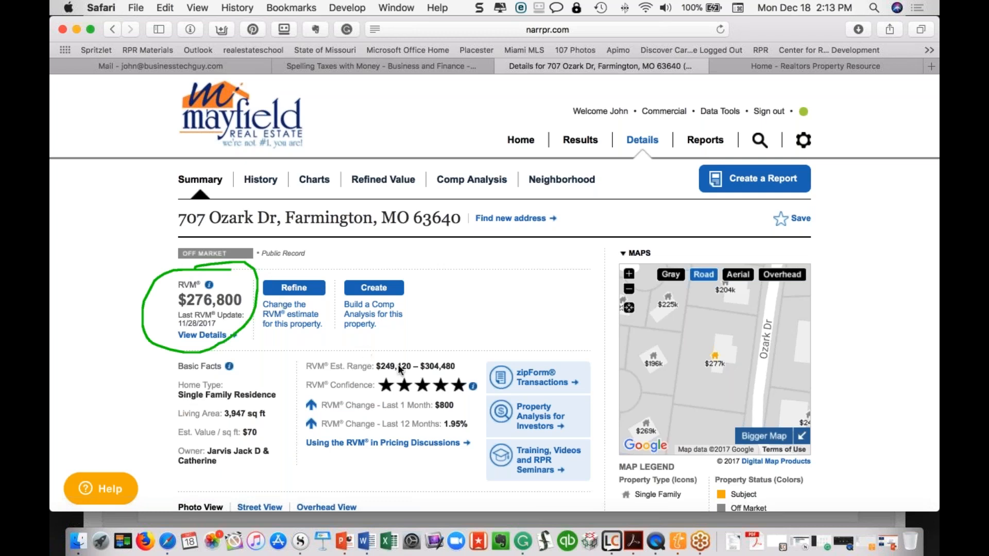
Mark RVM Confidence, the property map, History and Charts in green
mouse_move(344, 366)
mouse_down()
mouse_move(309, 367)
mouse_move(350, 403)
mouse_move(487, 398)
mouse_move(378, 367)
mouse_up()
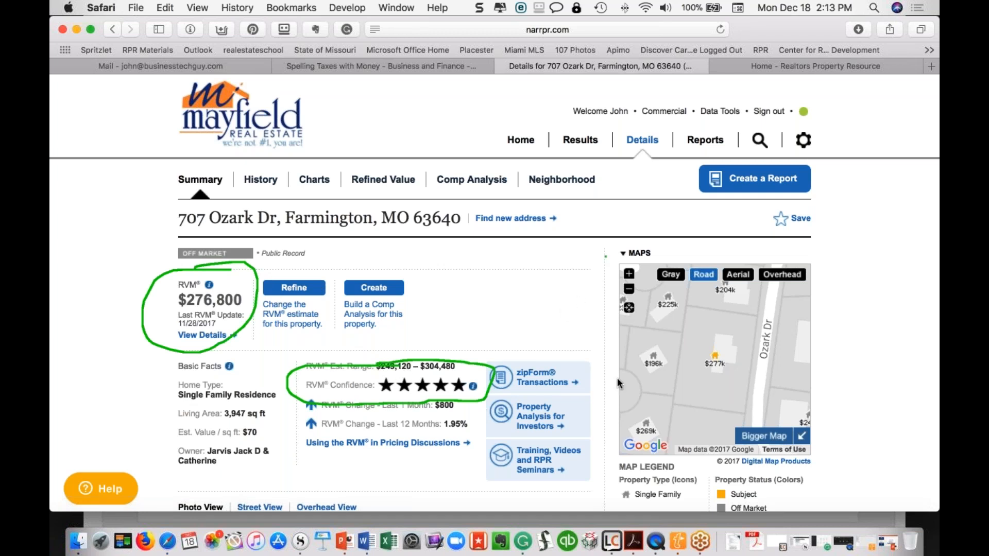
mouse_move(617, 378)
mouse_down()
mouse_move(619, 448)
mouse_move(755, 460)
mouse_move(815, 288)
mouse_move(794, 248)
mouse_move(597, 260)
mouse_up()
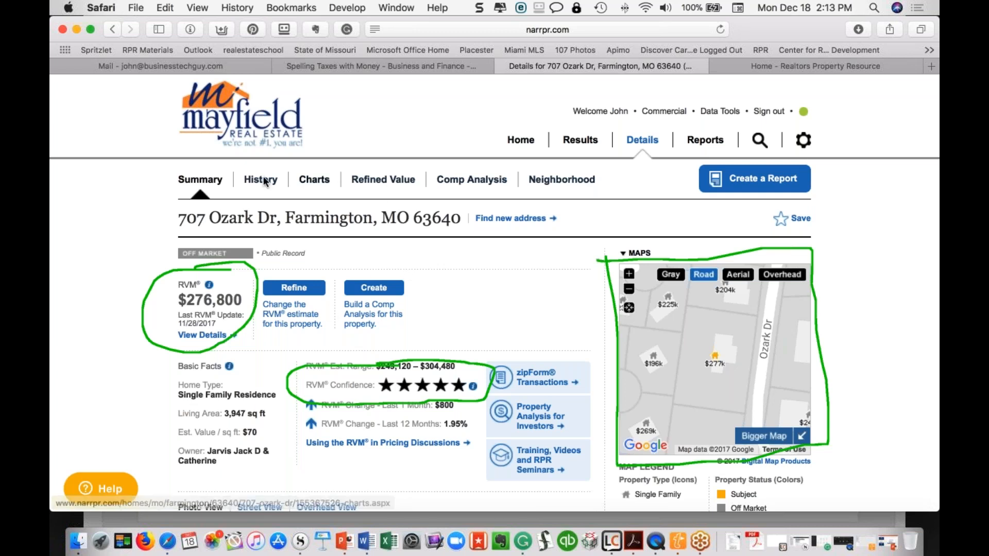
mouse_move(264, 161)
mouse_down()
mouse_move(238, 183)
mouse_move(289, 181)
mouse_move(255, 162)
mouse_up()
mouse_move(333, 168)
mouse_down()
mouse_move(296, 193)
mouse_move(330, 190)
mouse_move(336, 163)
mouse_up()
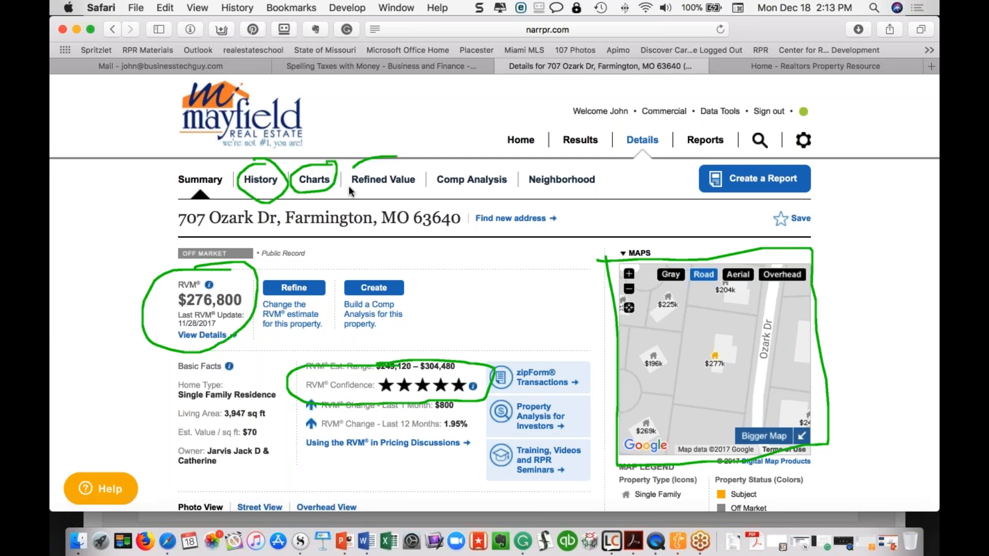
Mark Refined Value, Comp Analysis and Reports in green, then erase all annotations
mouse_move(404, 193)
mouse_down()
mouse_move(425, 165)
mouse_move(387, 157)
mouse_up()
mouse_move(464, 161)
mouse_down()
mouse_move(429, 181)
mouse_move(479, 206)
mouse_move(493, 154)
mouse_move(463, 154)
mouse_up()
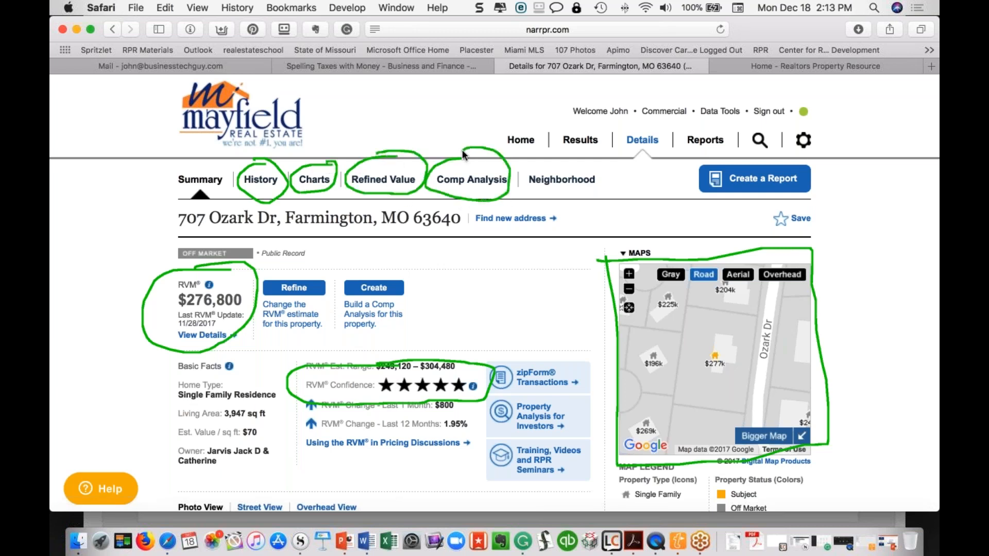
mouse_move(682, 141)
mouse_down()
mouse_move(688, 154)
mouse_move(687, 133)
mouse_up()
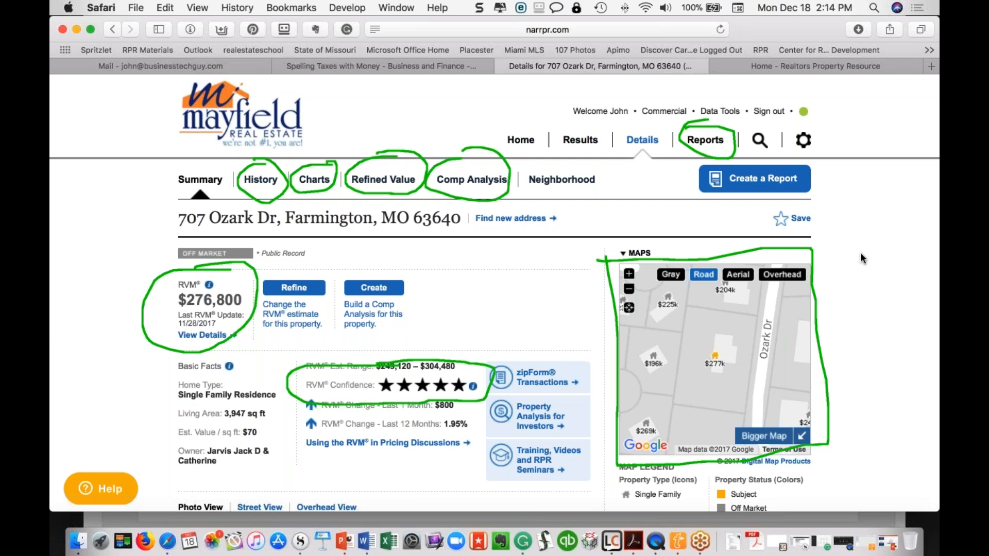
key(Escape)
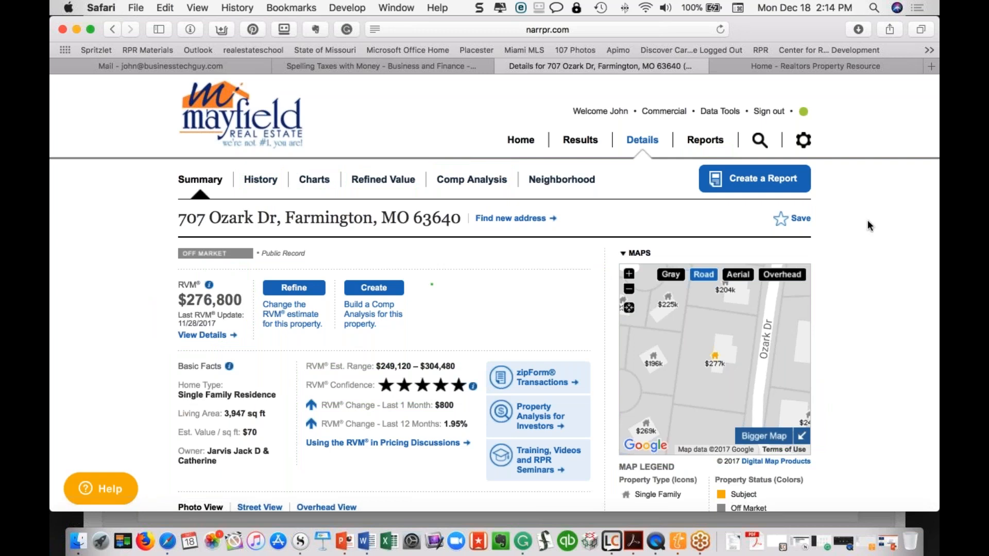
scroll(271, 318, down, 2)
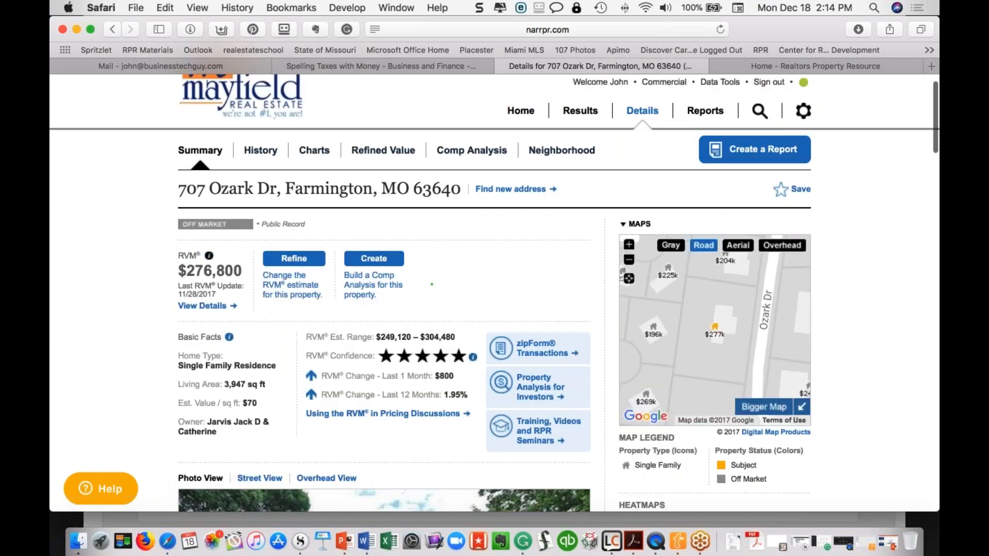
drag(179, 270, 242, 272)
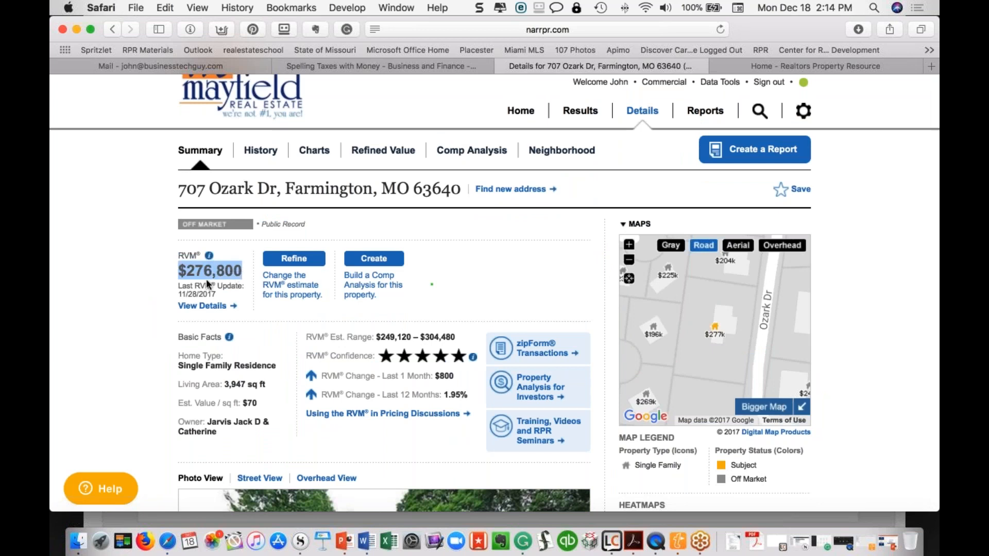
drag(178, 286, 236, 292)
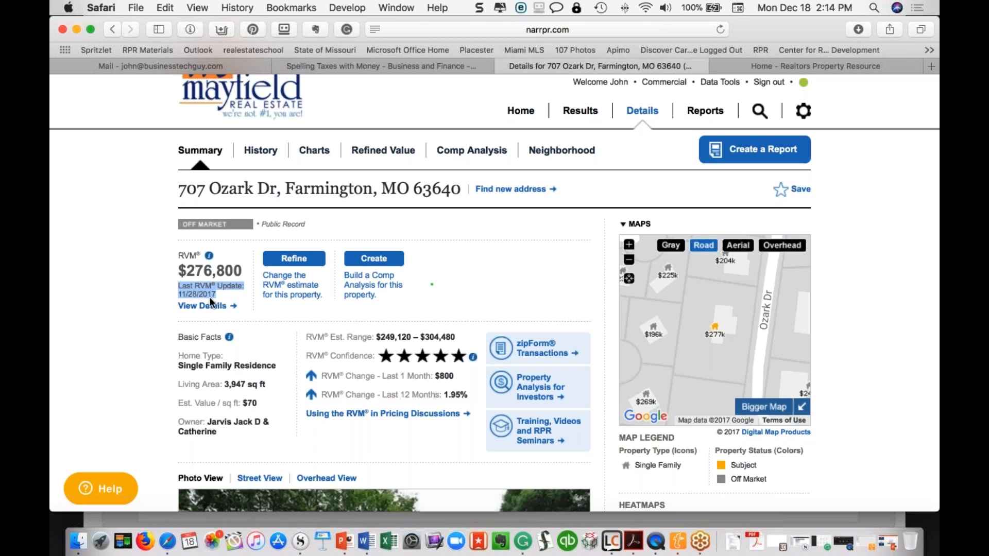
click(180, 269)
drag(180, 269, 242, 272)
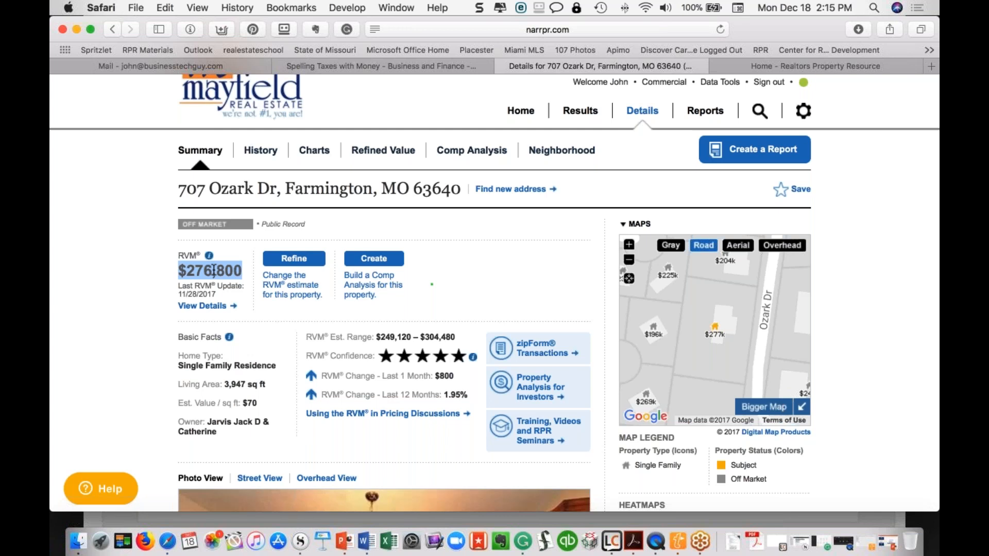
Highlight the one-month RVM change of $800
click(258, 317)
scroll(369, 317, down, 3)
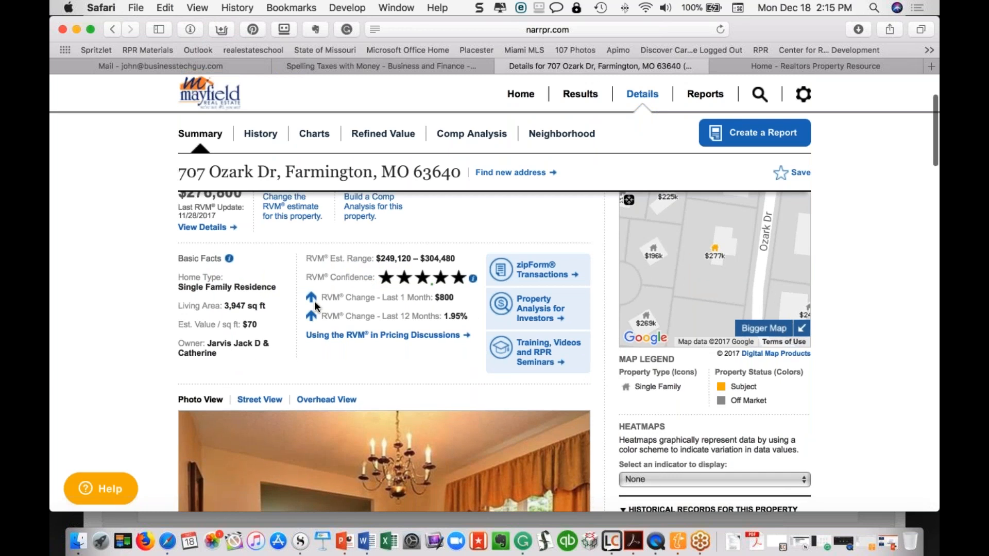
drag(383, 298, 466, 300)
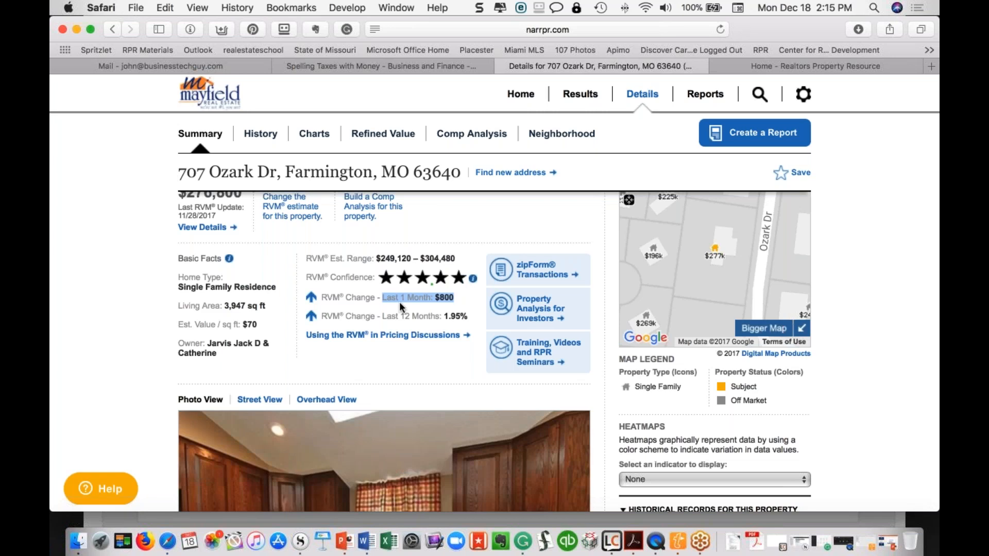
scroll(407, 307, up, 1)
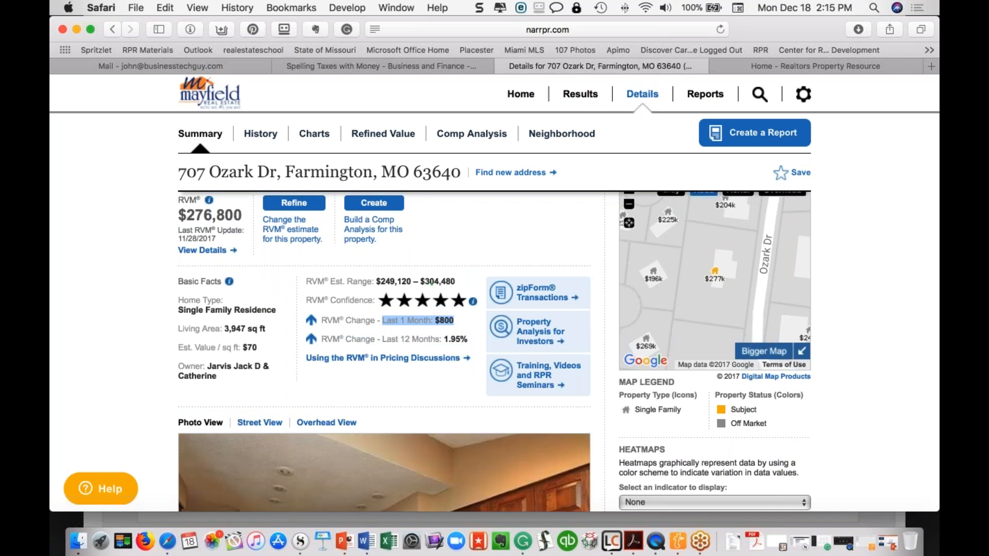
click(380, 340)
Highlight the 12-month RVM change, then show the RVM Confidence and Basic Facts explanations
drag(380, 341, 442, 344)
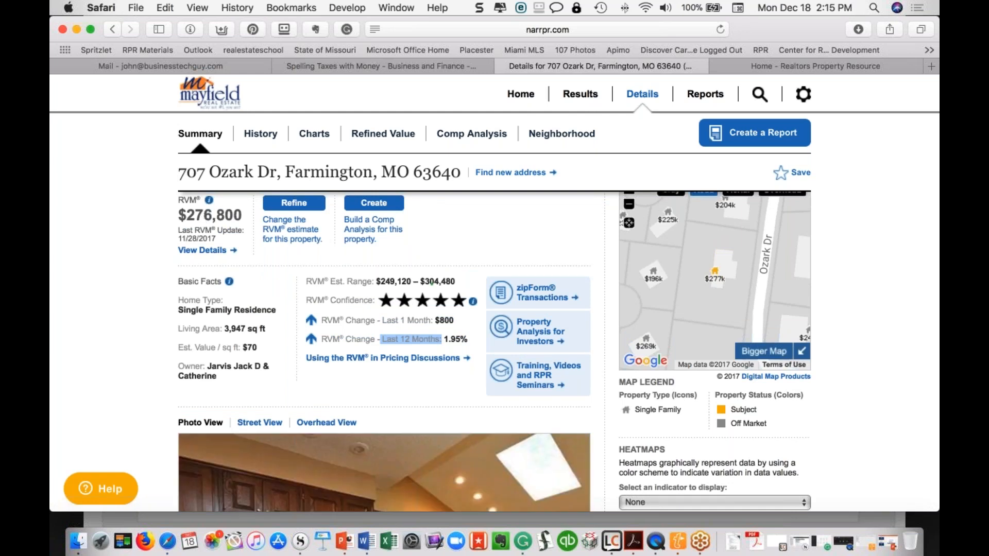
click(307, 342)
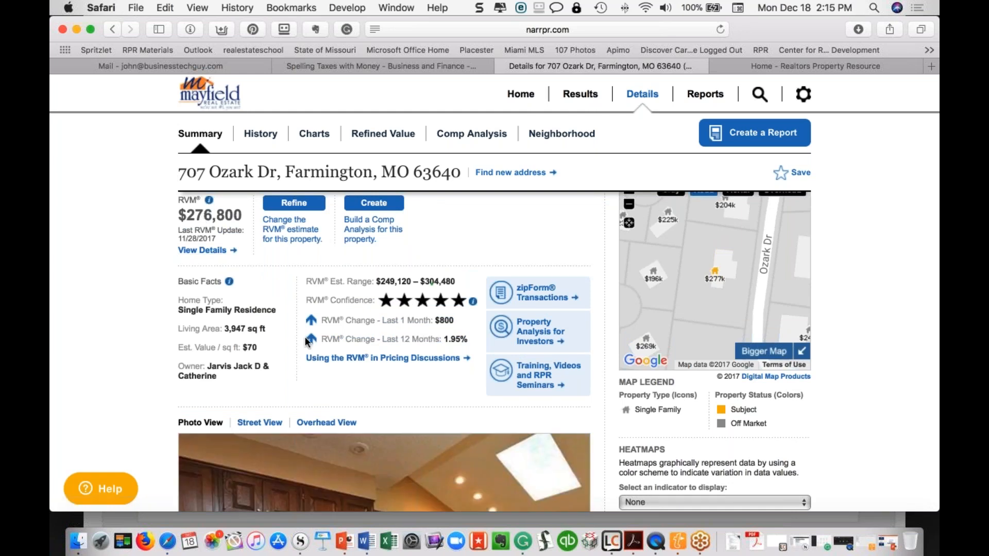
drag(304, 335, 319, 326)
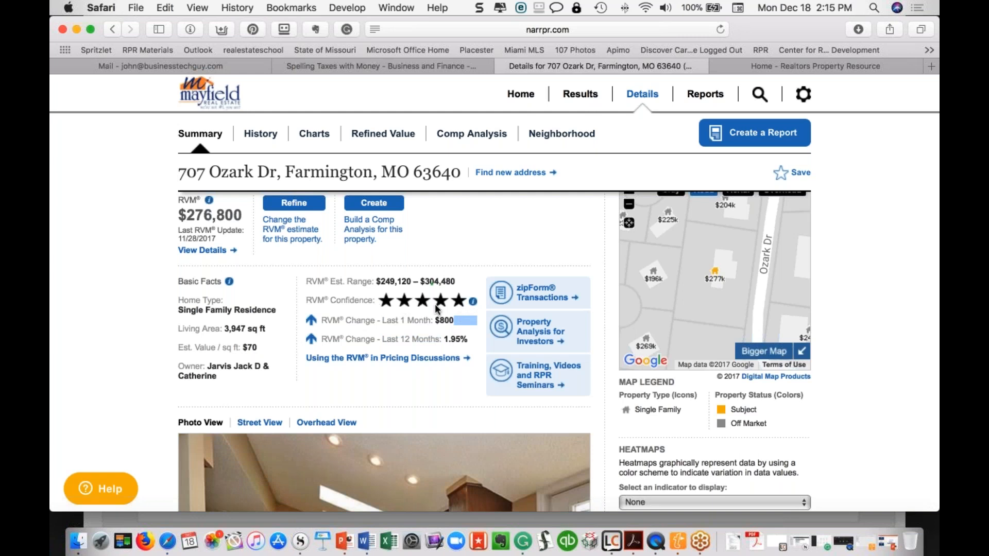
mouse_move(473, 302)
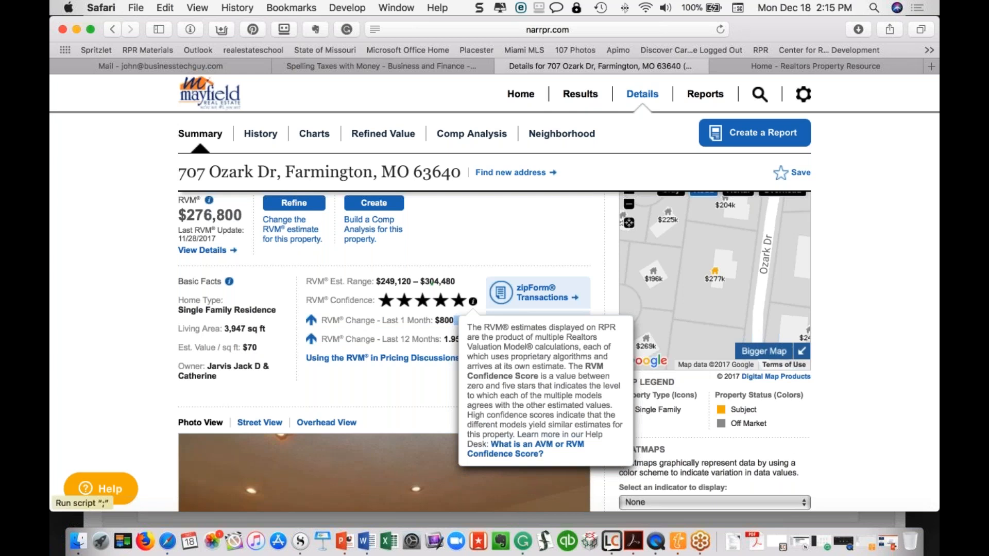
mouse_move(231, 285)
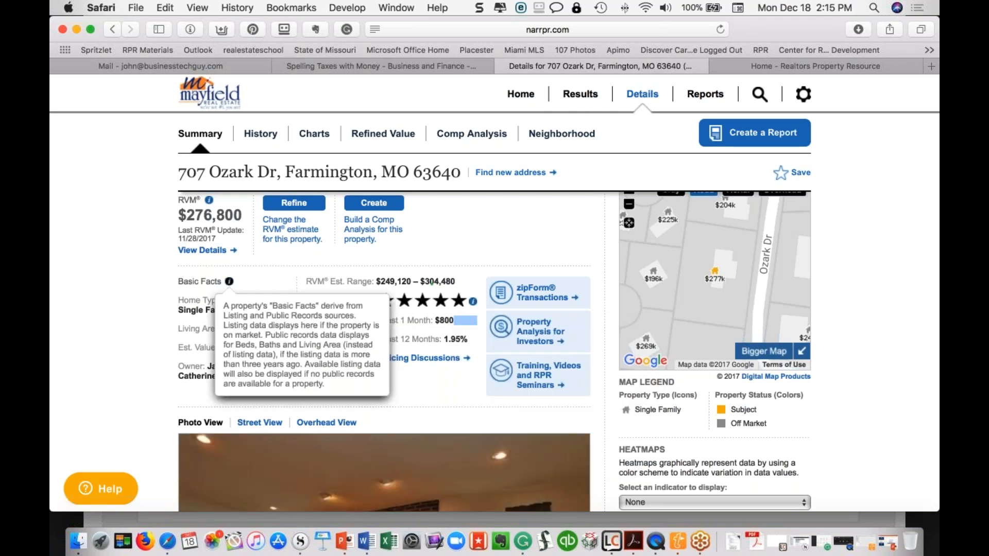
scroll(355, 358, down, 5)
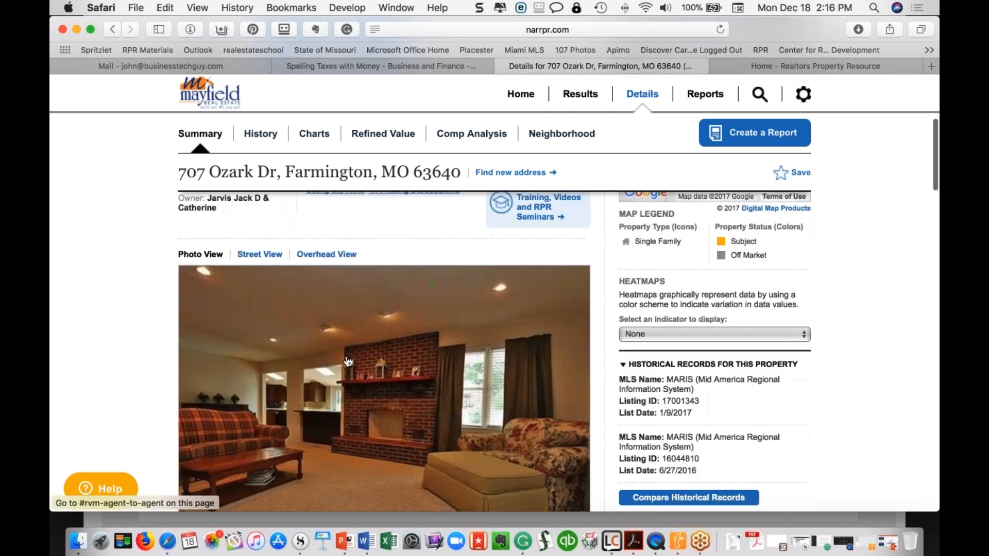
scroll(355, 358, down, 2)
scroll(356, 358, up, 1)
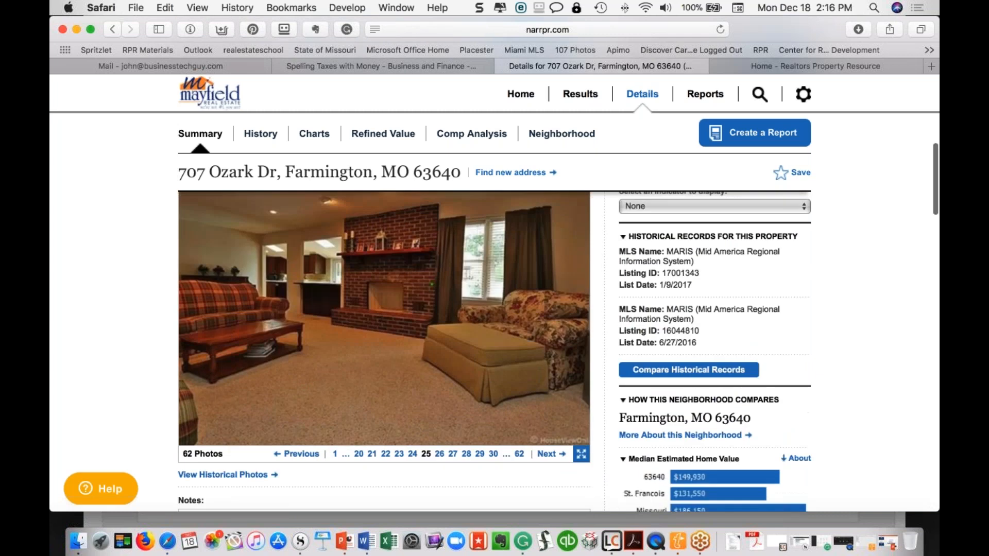
scroll(356, 358, up, 6)
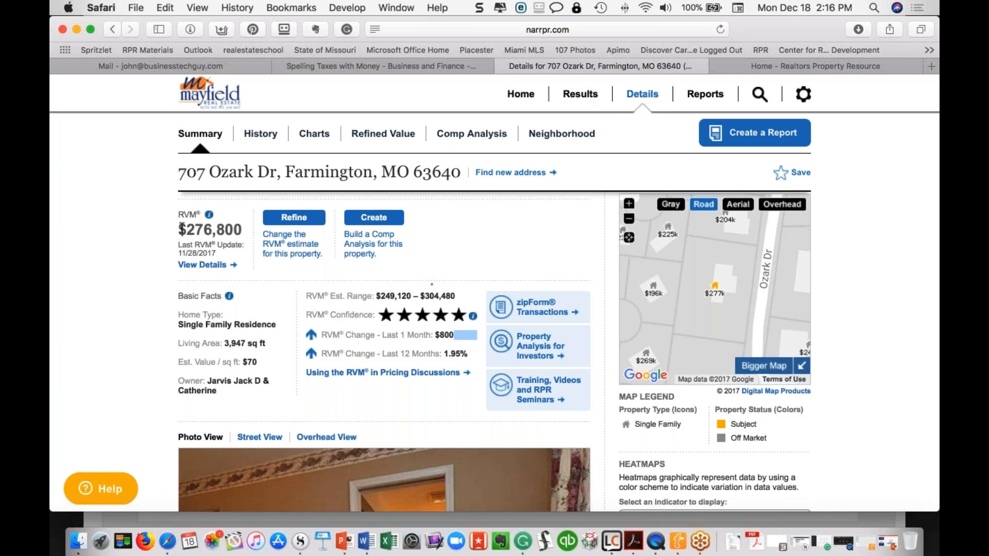
drag(181, 226, 242, 228)
drag(321, 335, 466, 341)
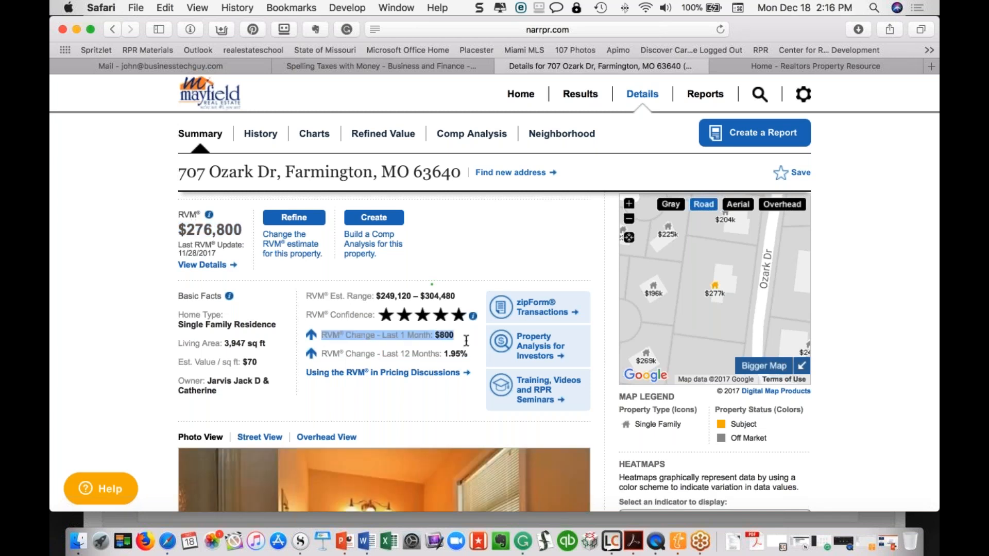
drag(321, 353, 461, 357)
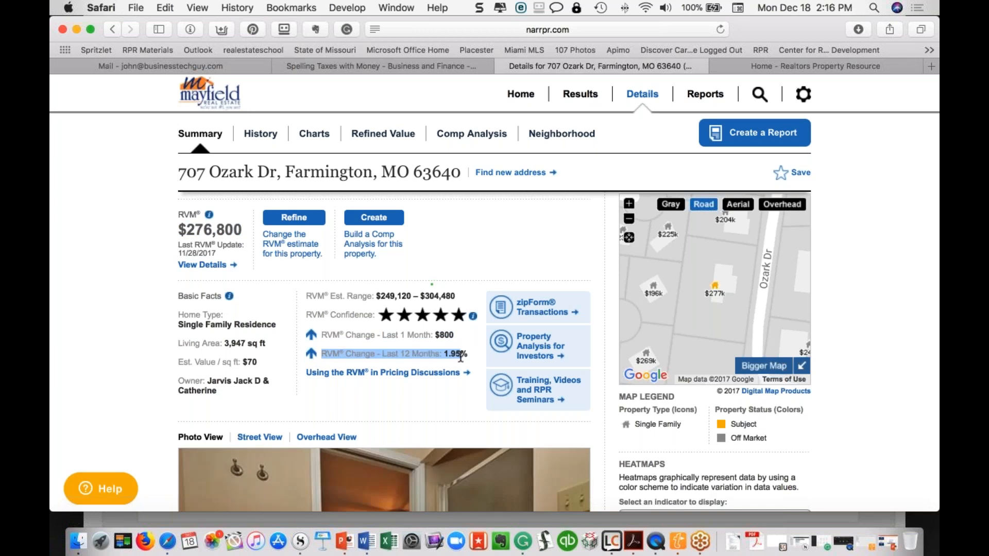
click(381, 315)
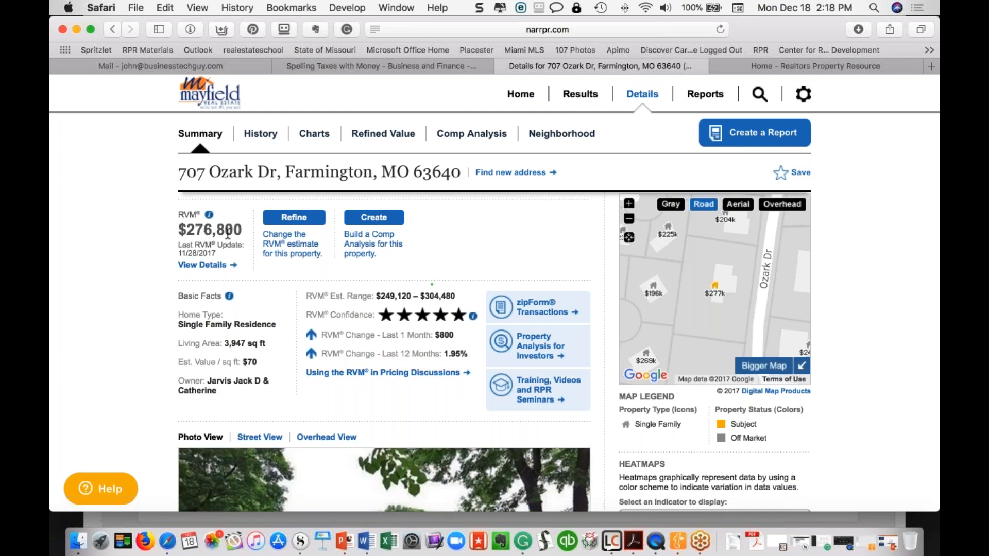
scroll(232, 238, down, 5)
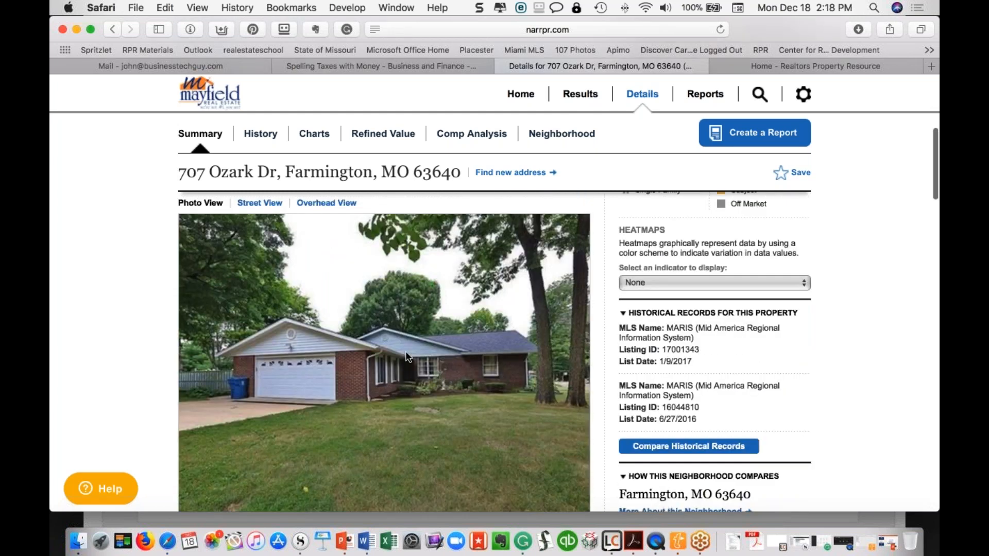
scroll(406, 356, up, 1)
scroll(406, 357, down, 1)
scroll(406, 357, up, 2)
scroll(406, 356, down, 2)
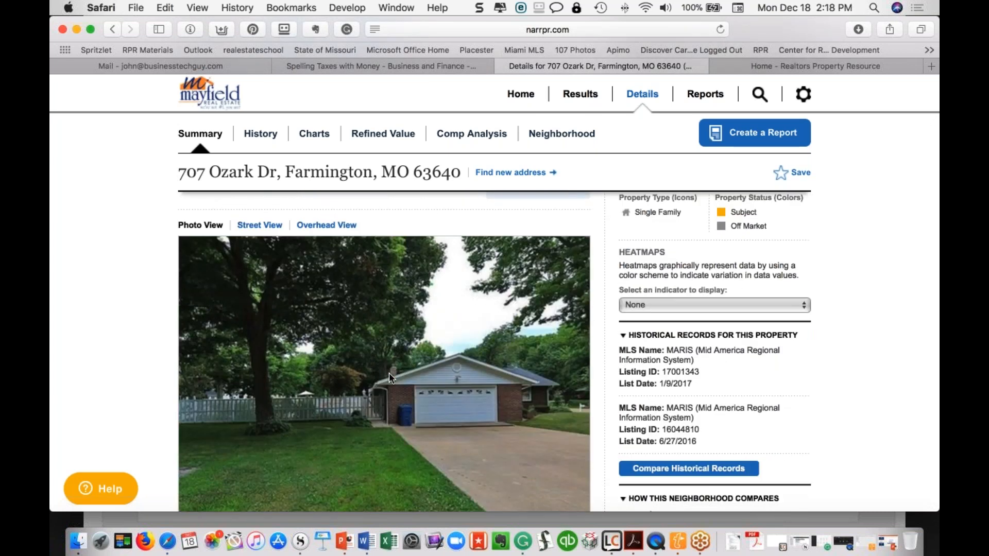
scroll(388, 373, up, 5)
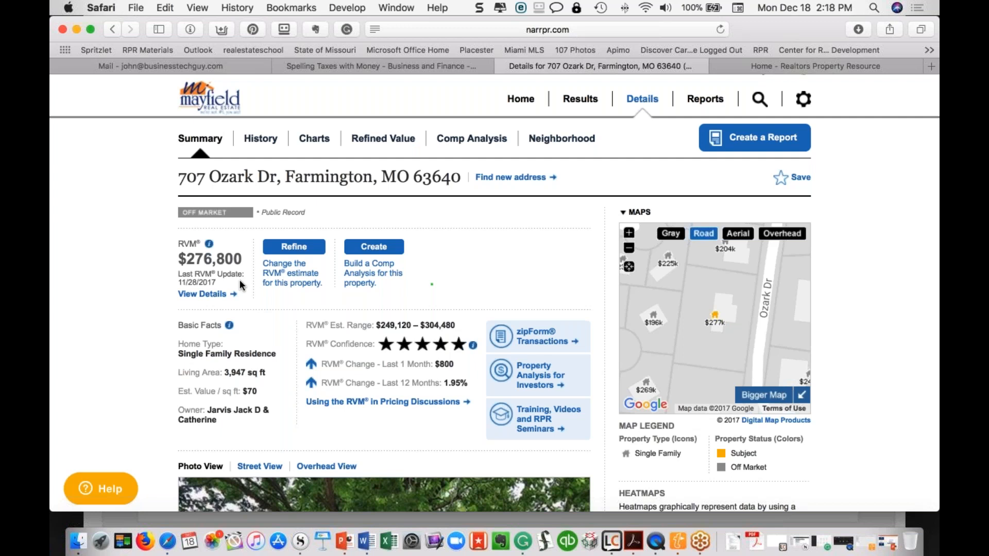
scroll(238, 278, down, 3)
scroll(238, 278, up, 3)
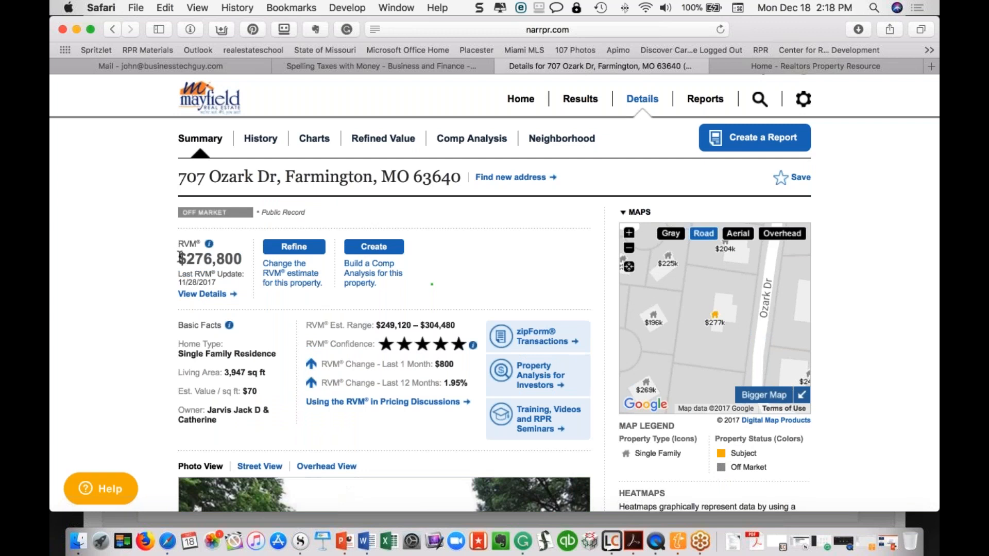
drag(180, 258, 252, 263)
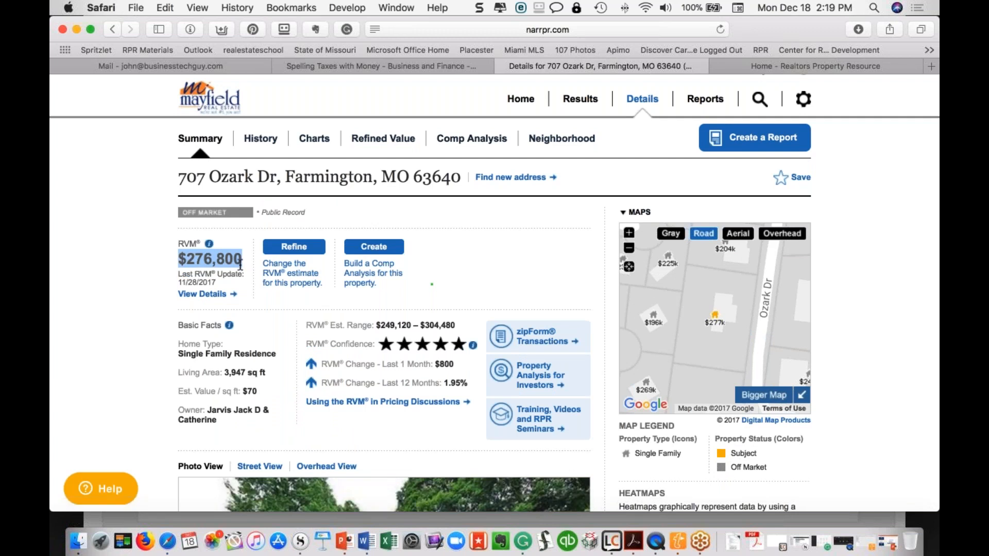
scroll(240, 265, down, 5)
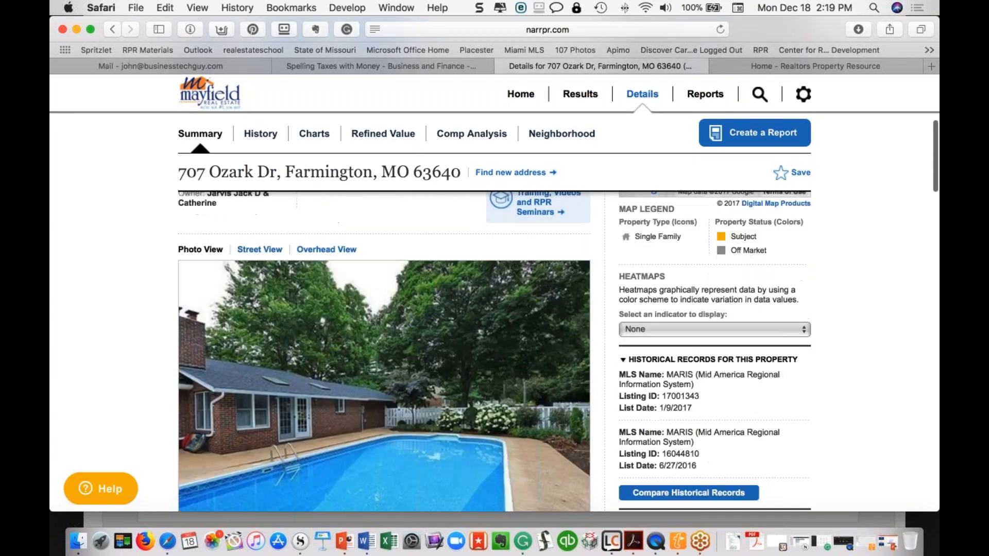
scroll(495, 350, up, 3)
scroll(494, 309, up, 2)
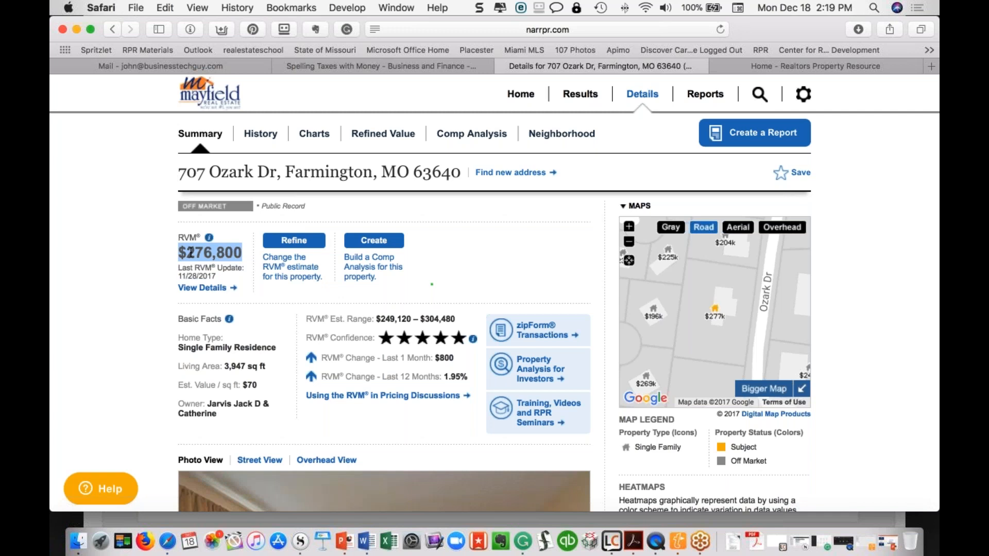
click(443, 257)
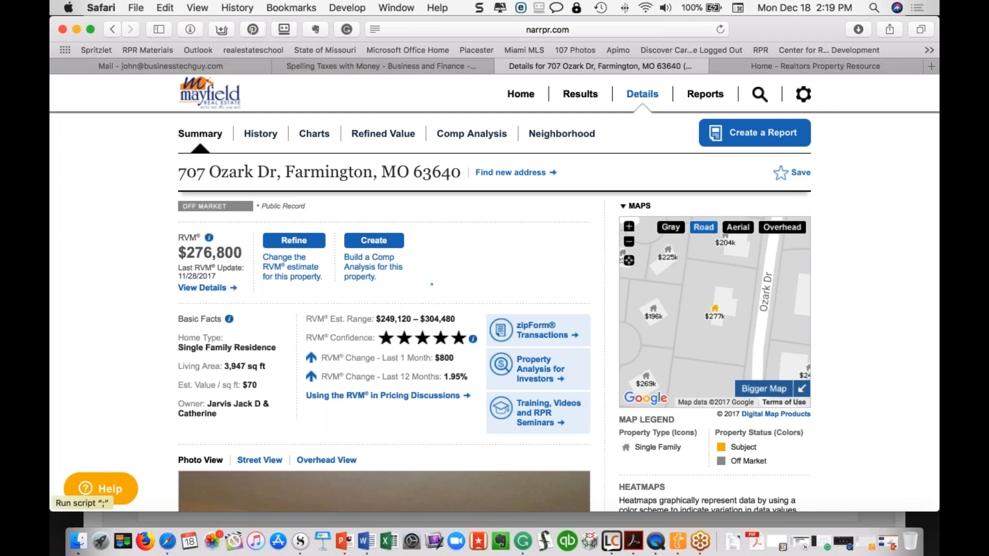
click(222, 290)
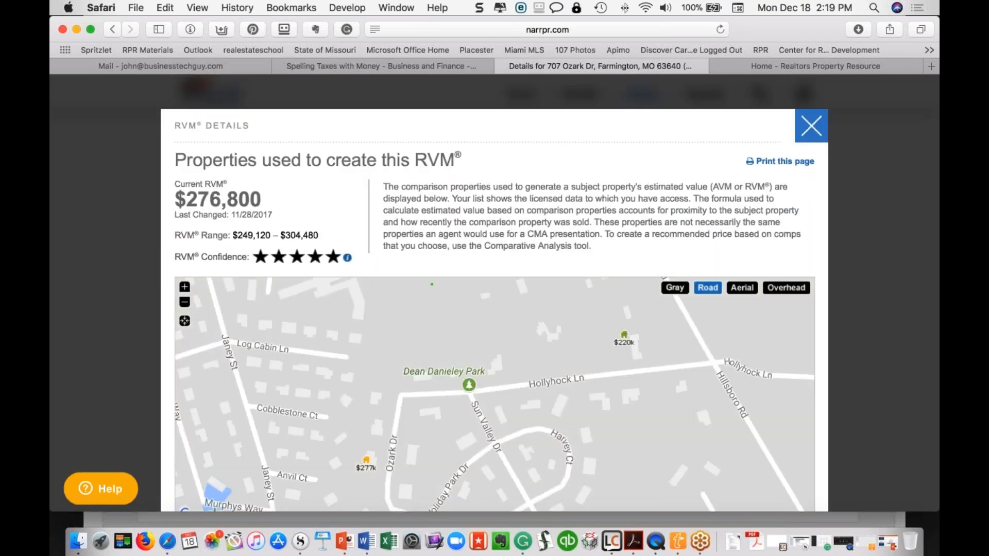
scroll(832, 416, down, 8)
scroll(833, 417, down, 3)
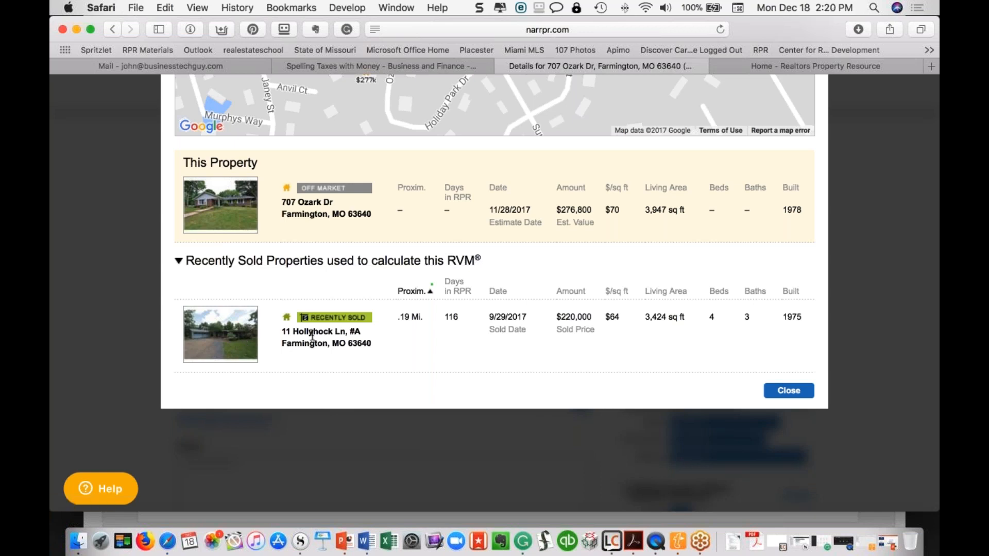
scroll(313, 335, up, 3)
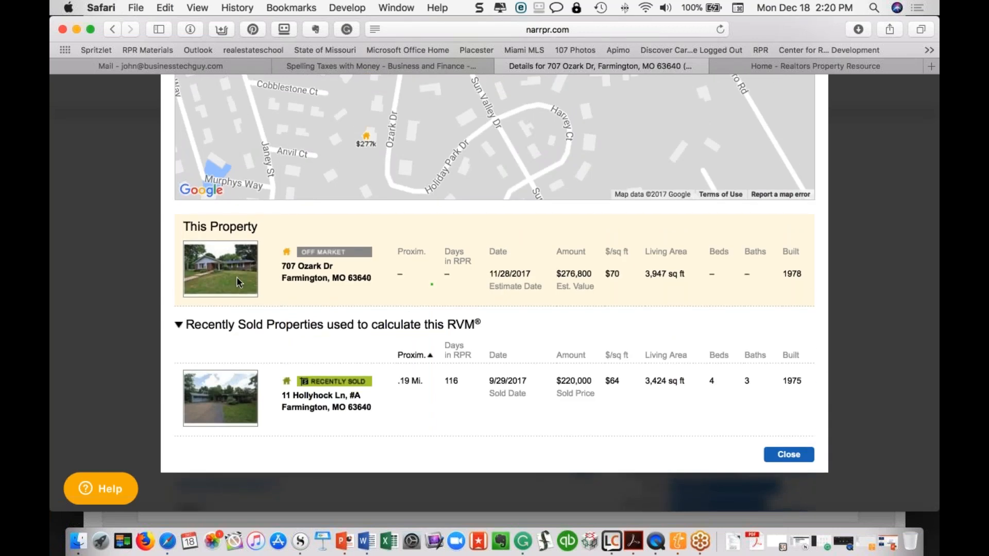
scroll(238, 282, up, 3)
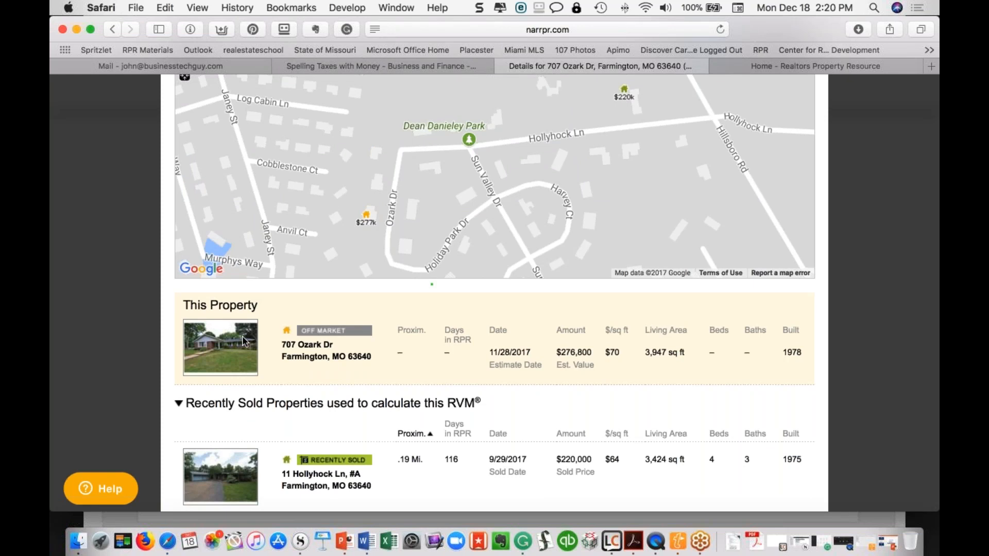
scroll(245, 342, up, 5)
scroll(494, 309, up, 2)
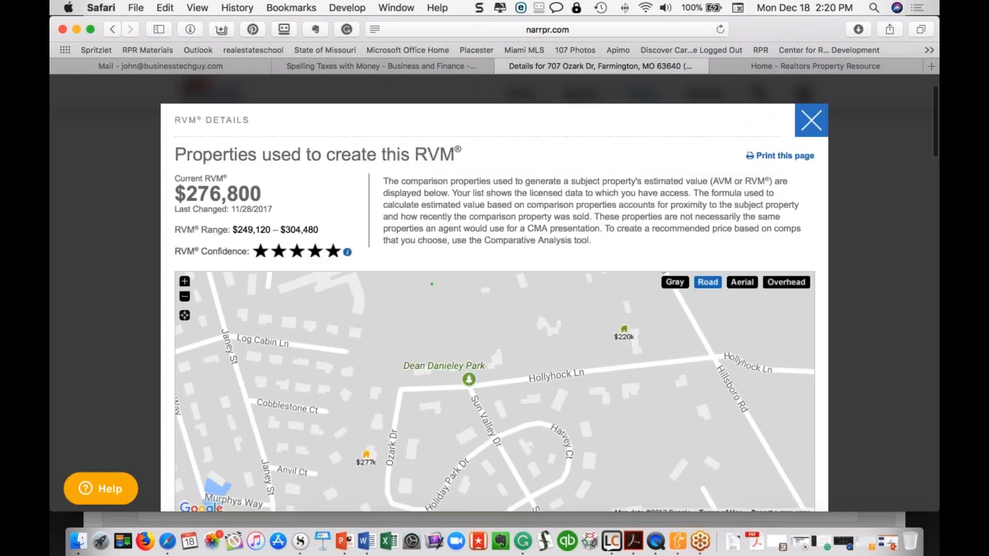
click(811, 121)
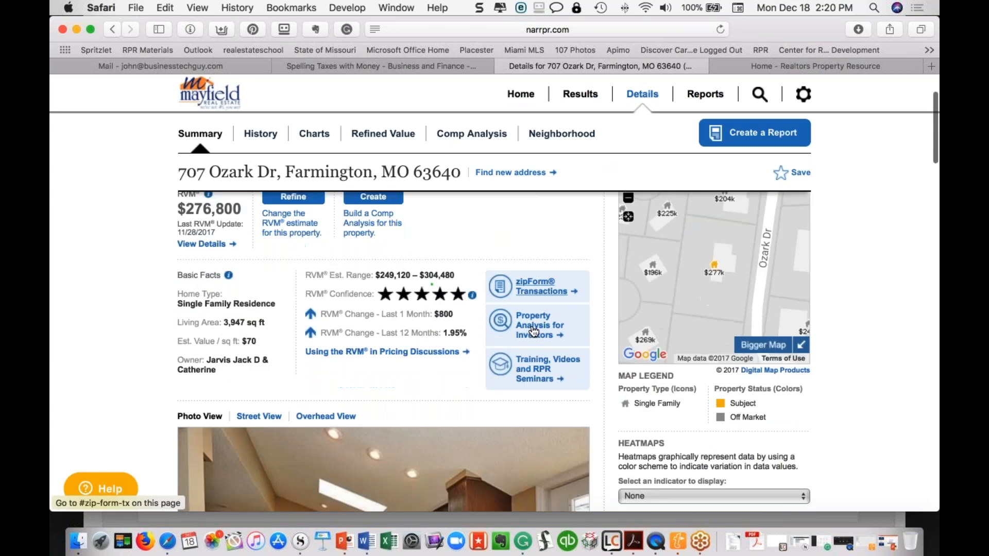
scroll(534, 332, down, 3)
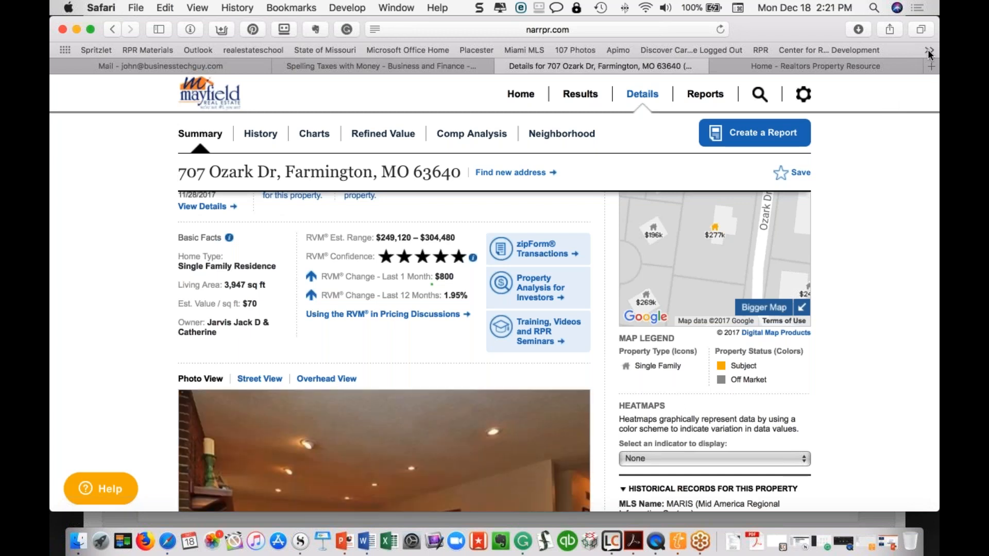
scroll(631, 266, up, 3)
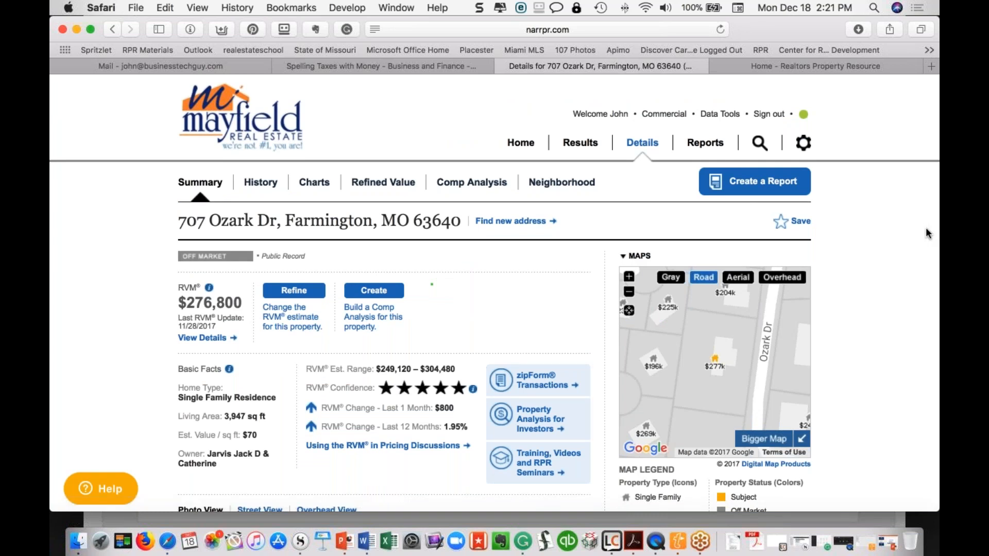
click(925, 47)
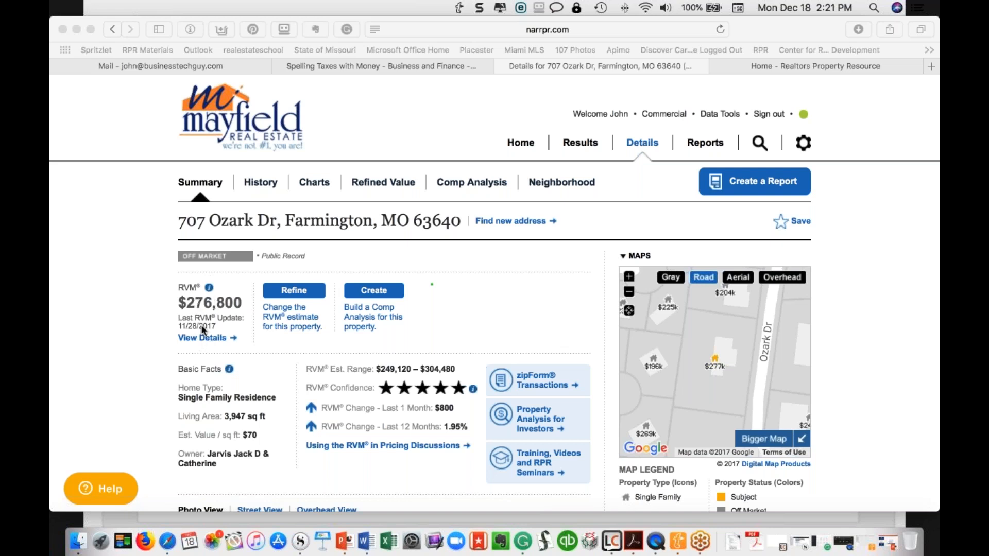
click(206, 338)
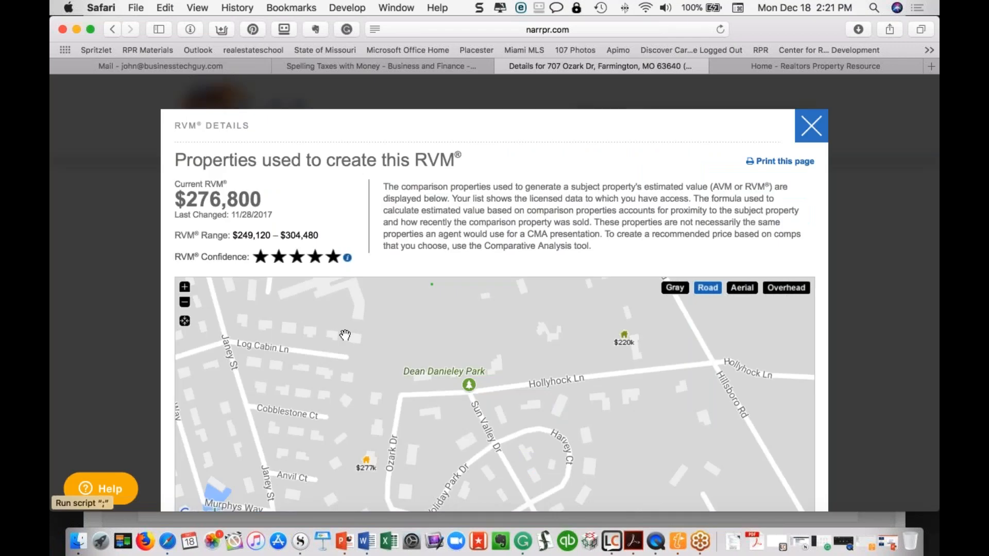
scroll(345, 335, down, 10)
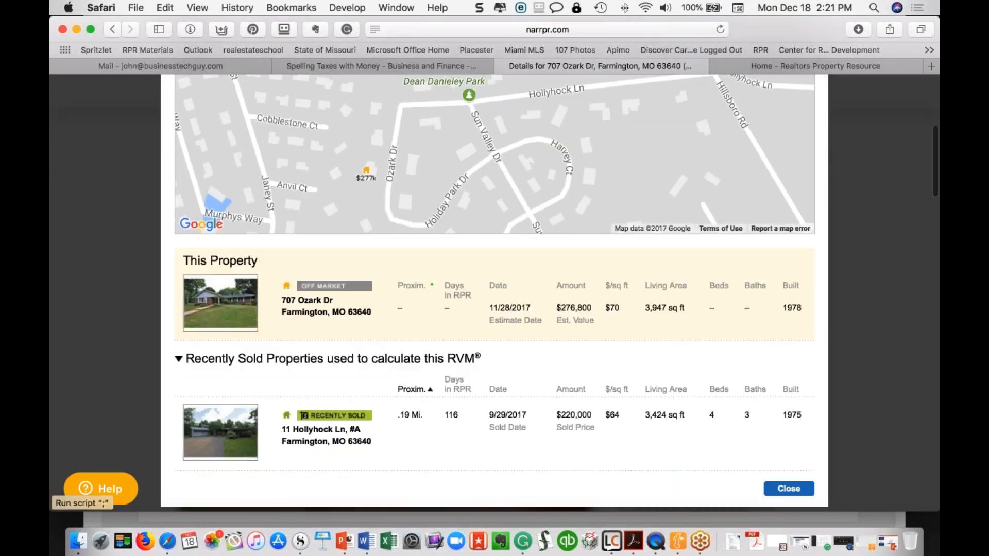
scroll(494, 288, up, 3)
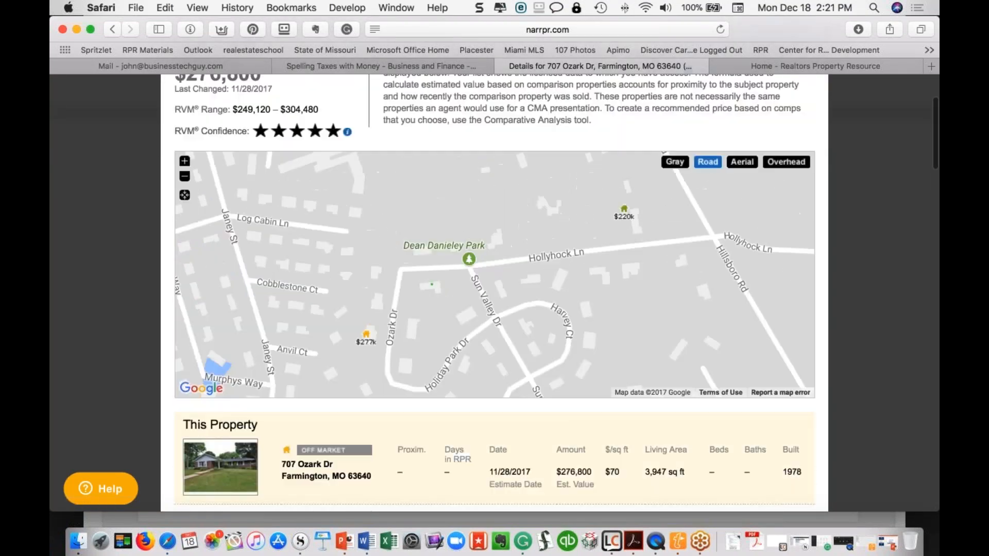
scroll(494, 289, up, 2)
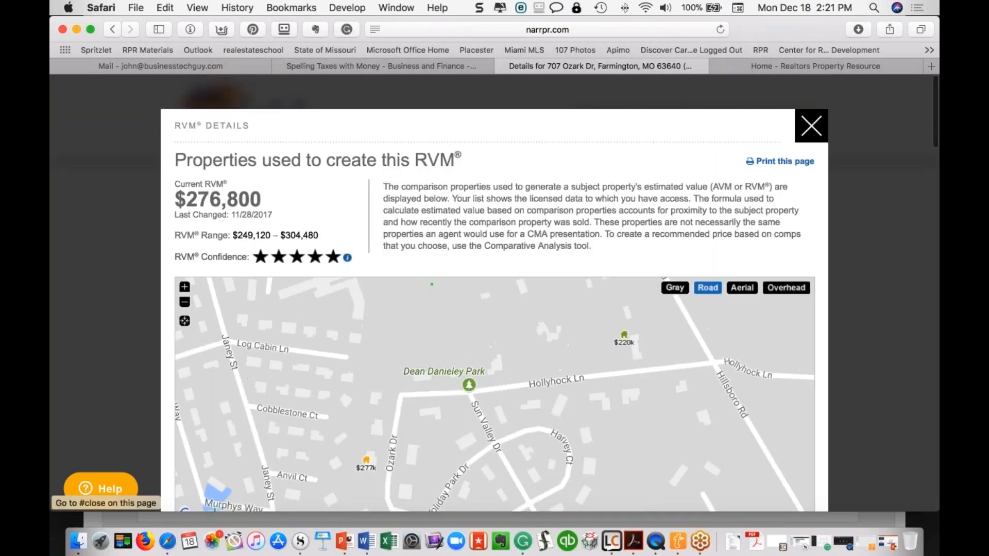
click(811, 112)
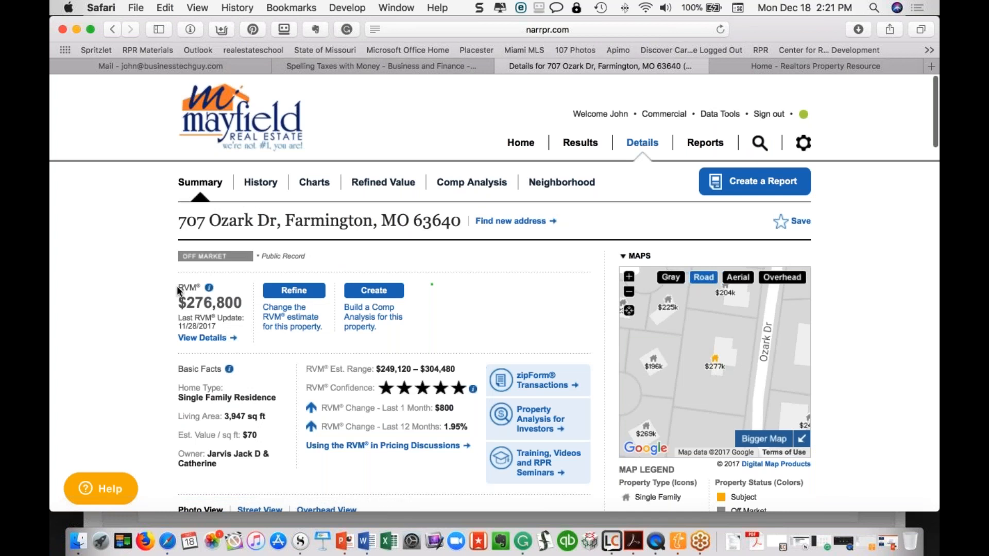
click(197, 339)
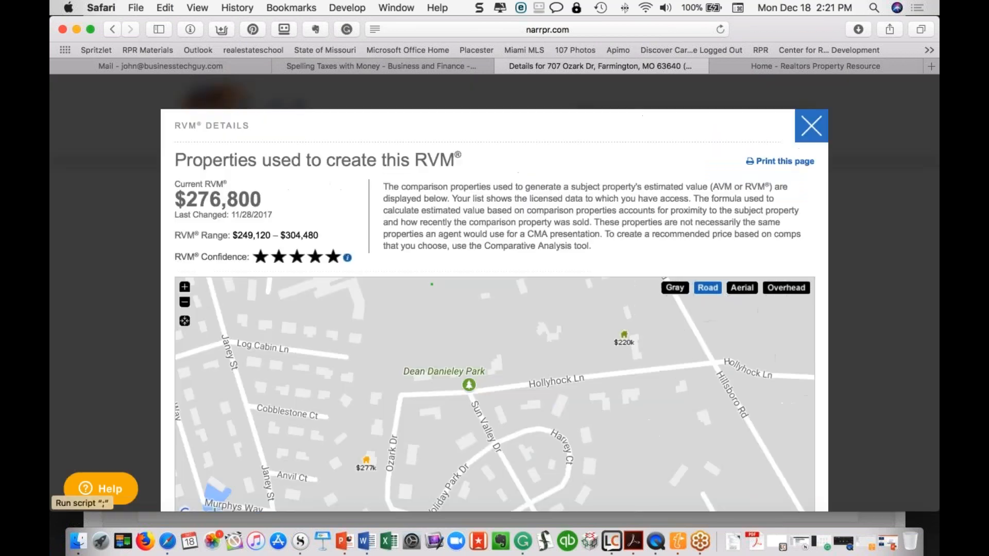
scroll(494, 293, down, 3)
scroll(220, 448, down, 6)
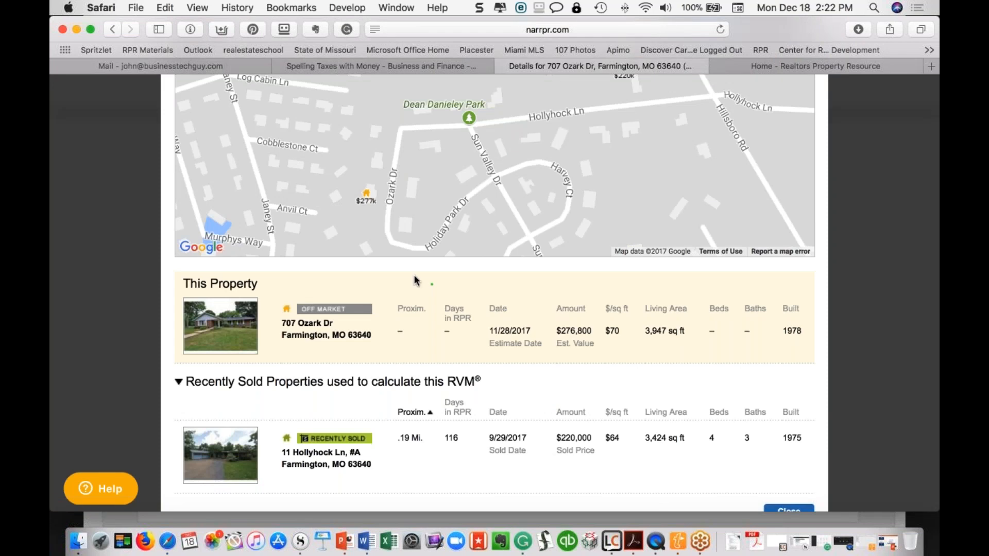
scroll(415, 292, up, 8)
click(811, 126)
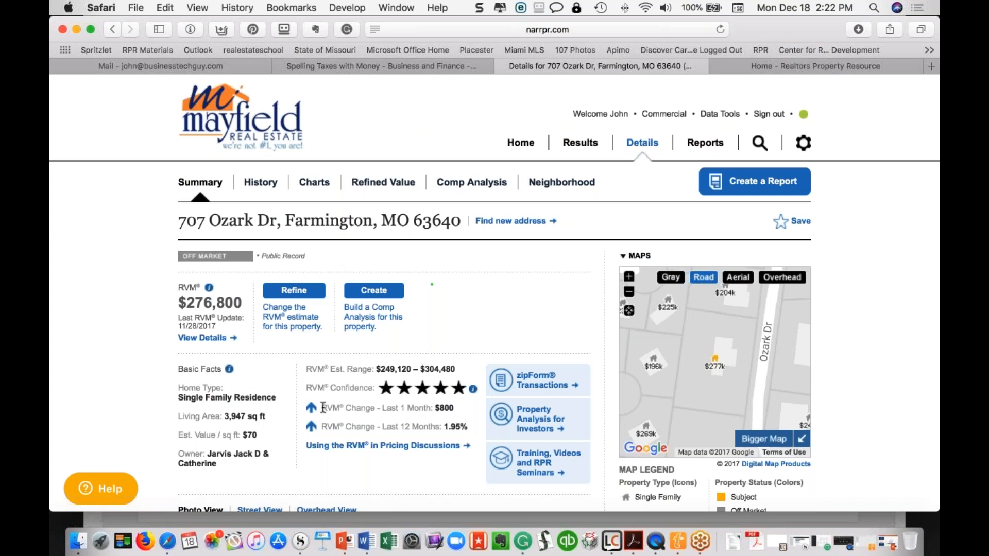
drag(312, 411, 466, 433)
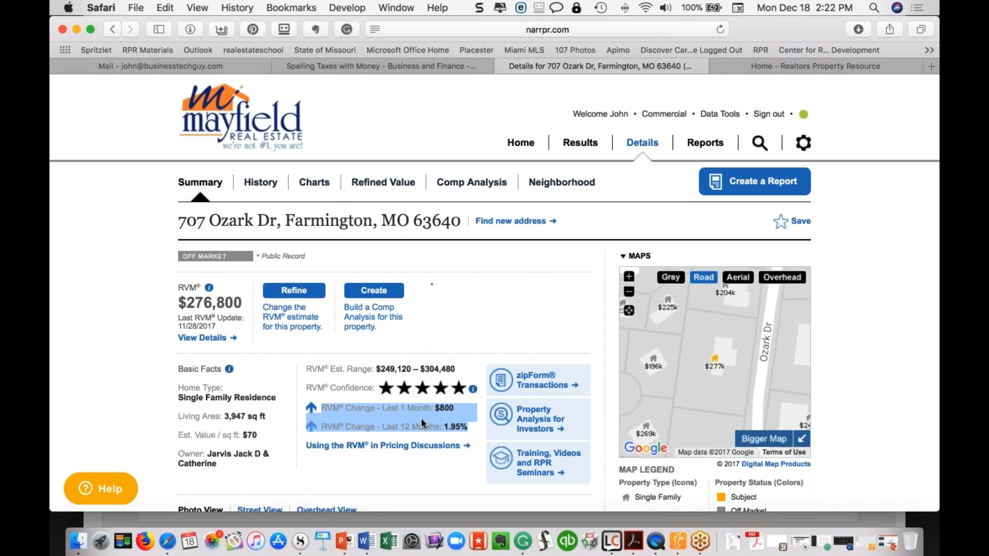
mouse_move(473, 390)
mouse_move(210, 291)
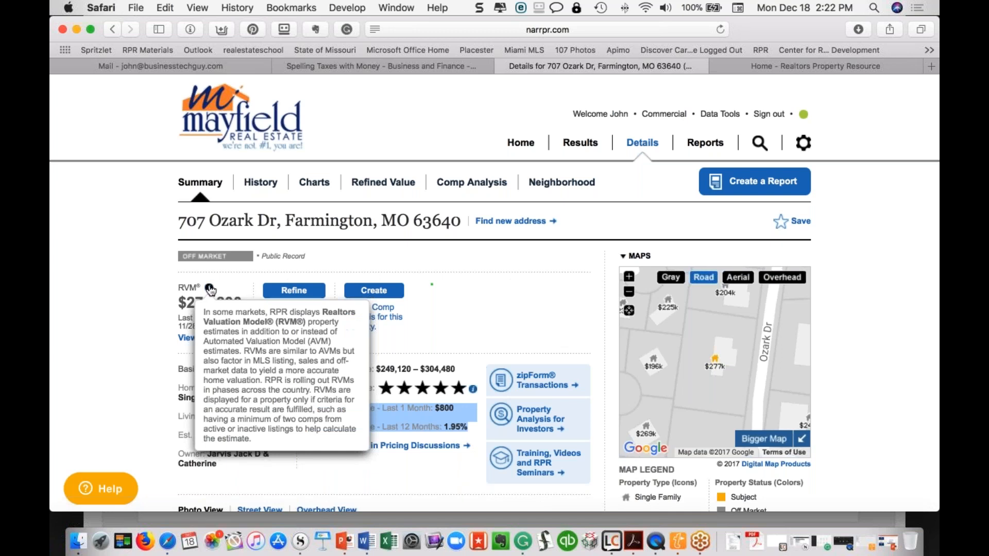
click(153, 310)
scroll(82, 507, down, 5)
scroll(432, 284, up, 5)
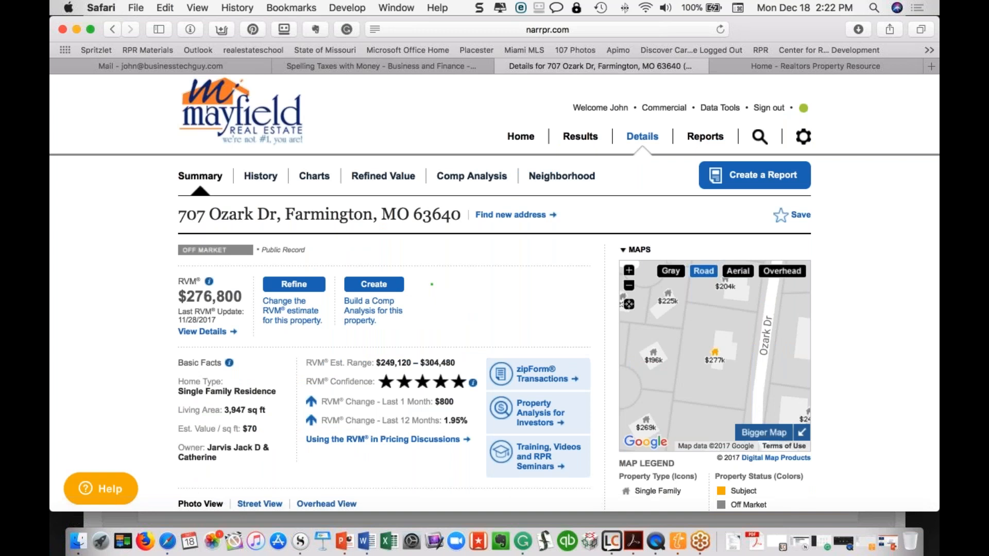
click(213, 332)
scroll(494, 283, down, 10)
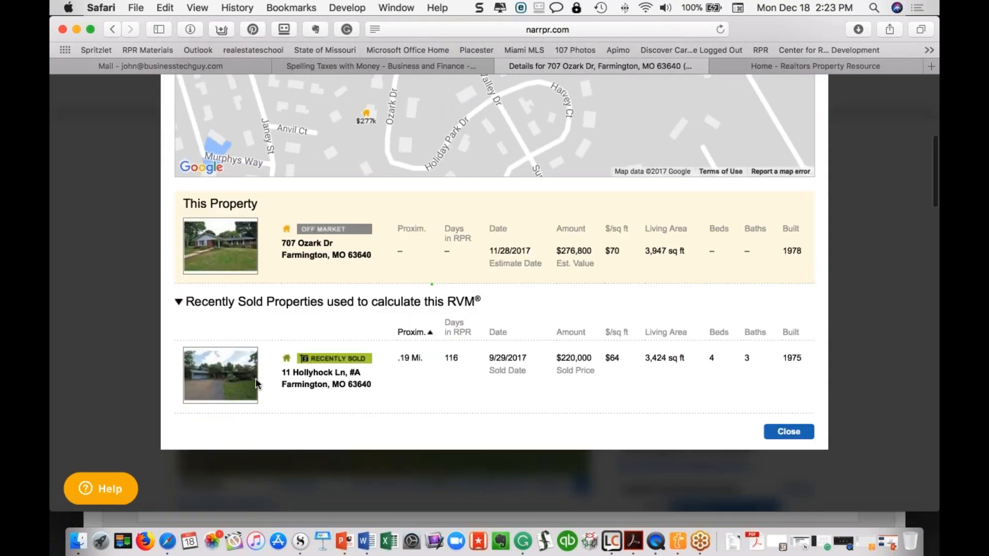
drag(281, 384, 360, 389)
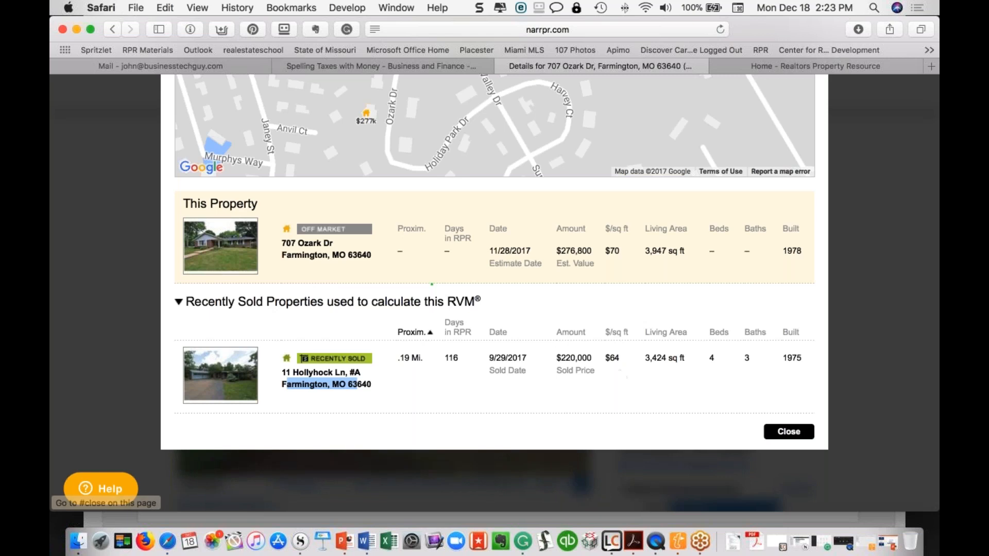
click(789, 432)
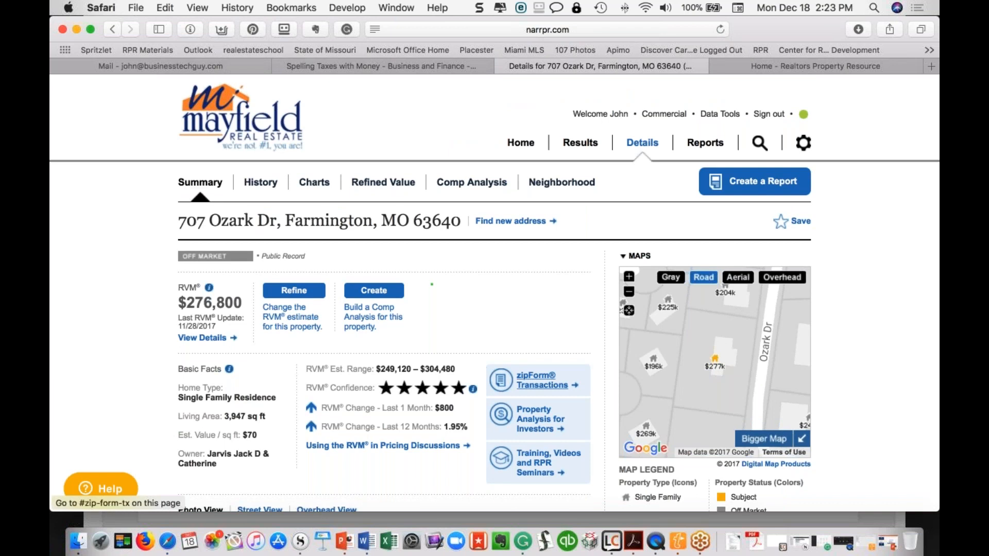
scroll(547, 323, down, 3)
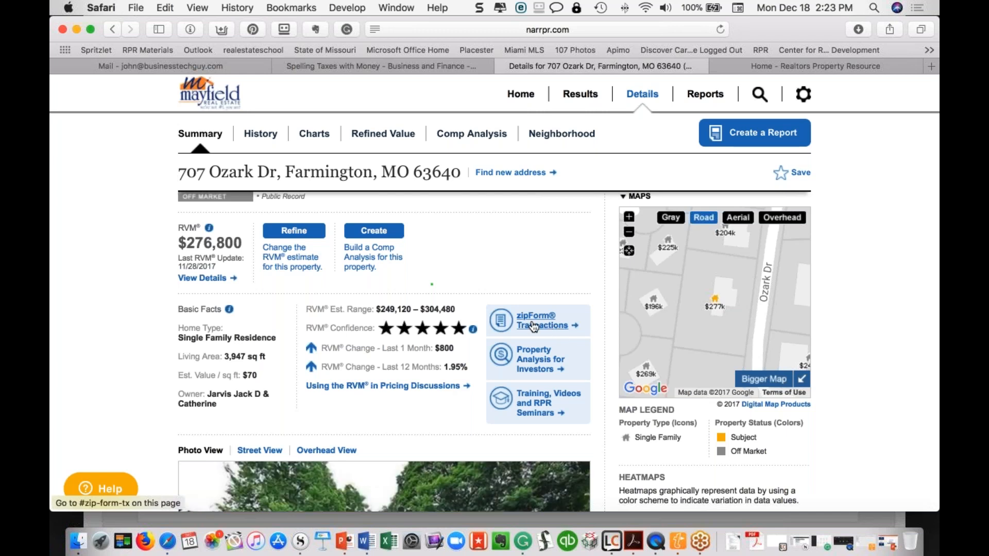
scroll(533, 326, down, 1)
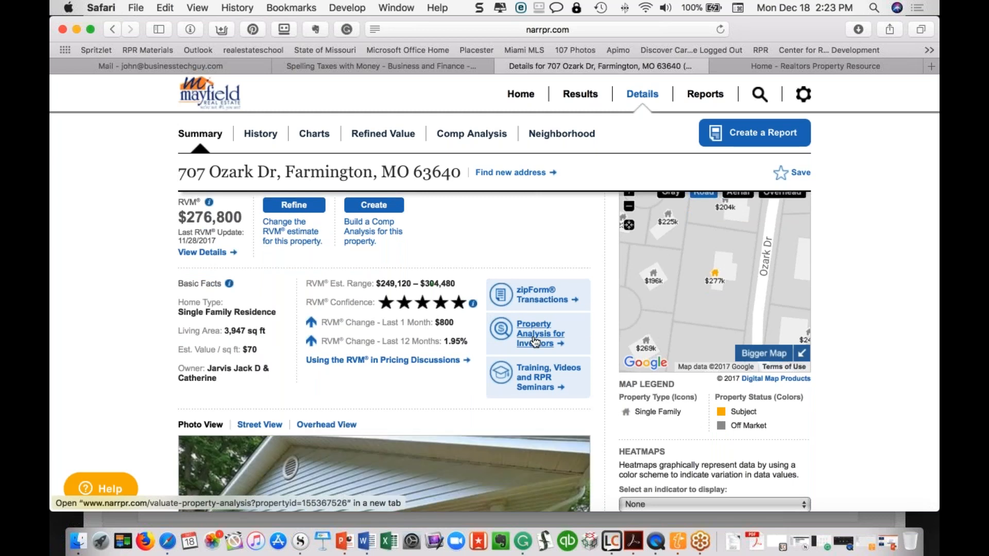
scroll(536, 342, down, 3)
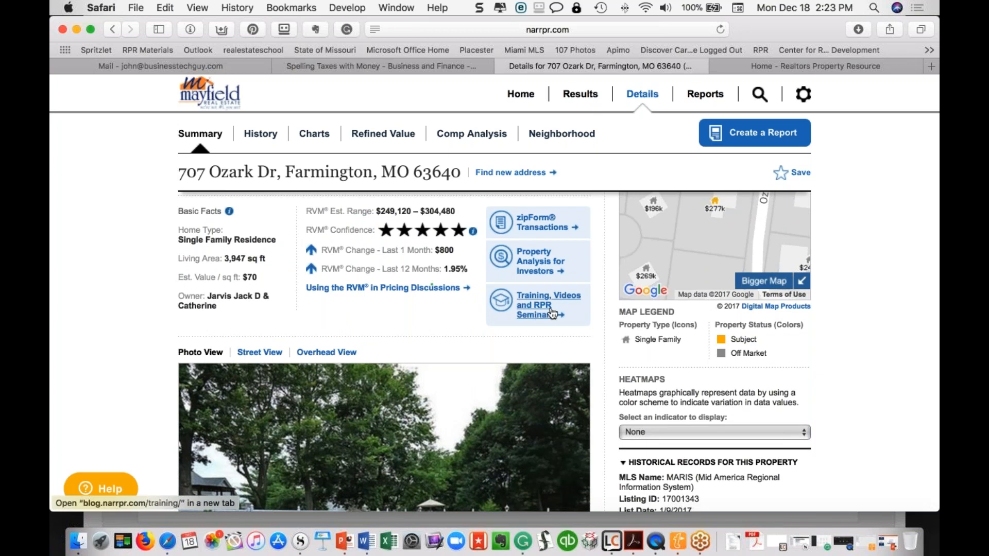
scroll(540, 334, down, 2)
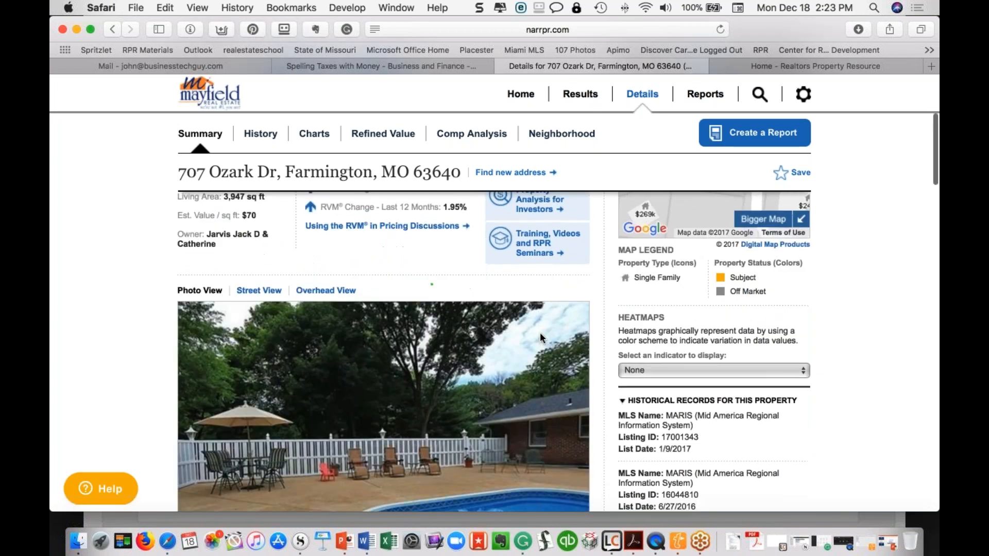
scroll(539, 332, down, 6)
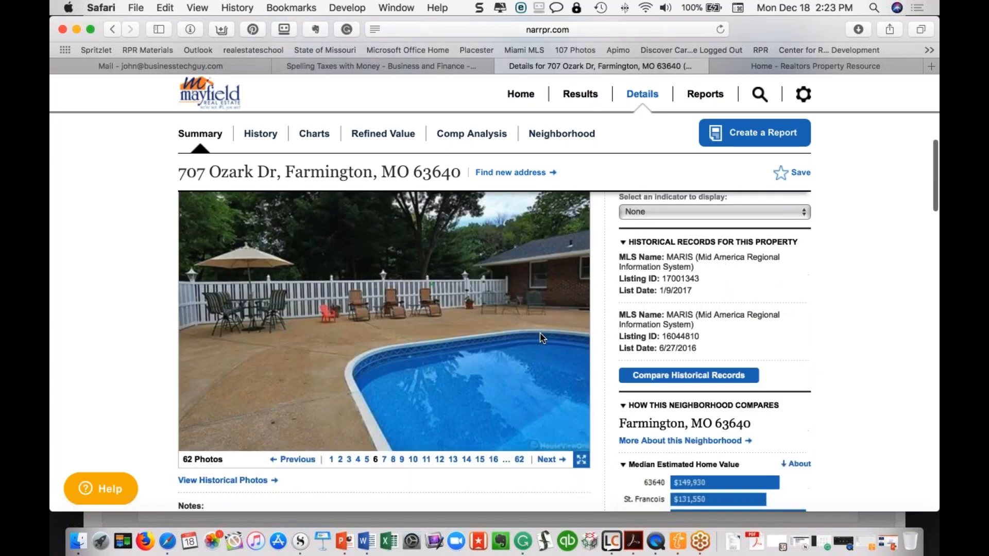
scroll(540, 332, up, 1)
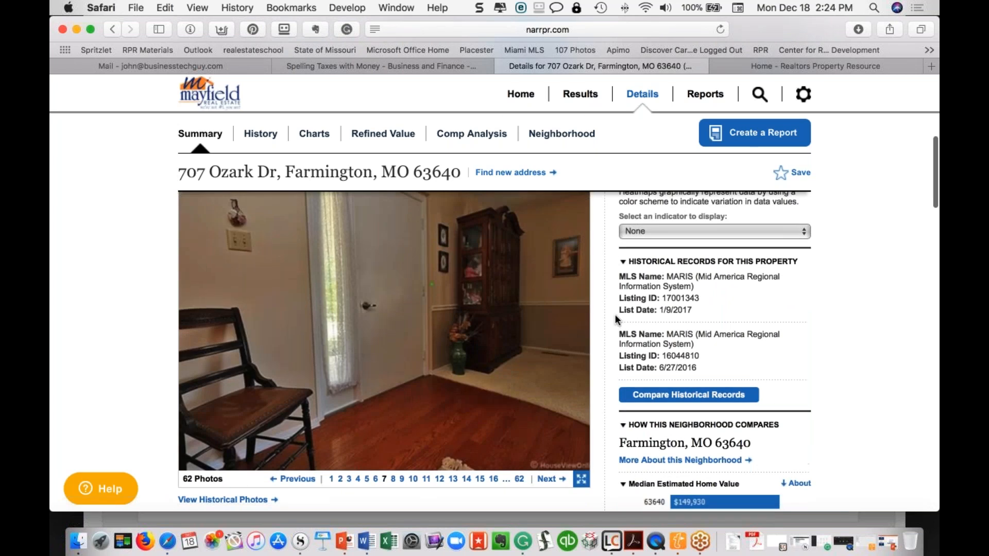
click(682, 395)
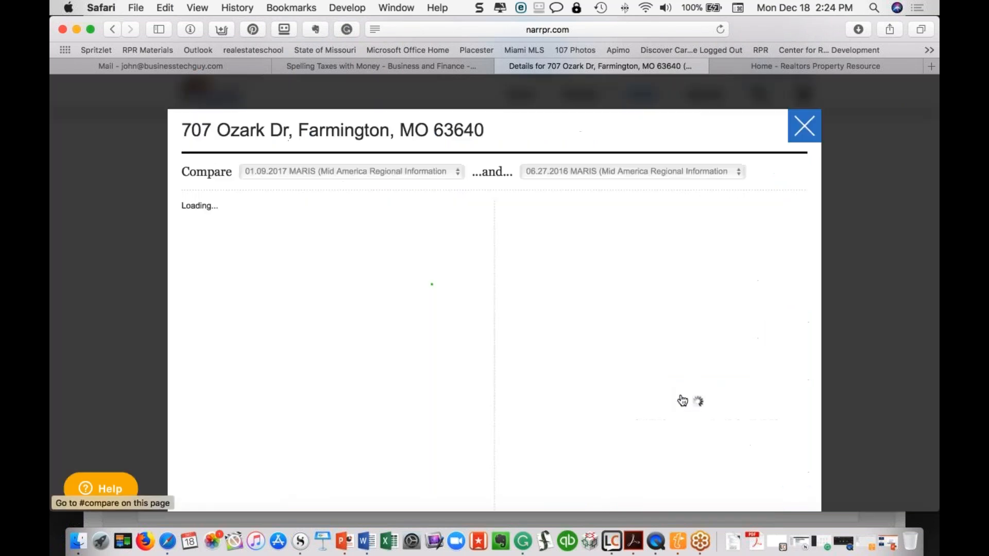
click(563, 171)
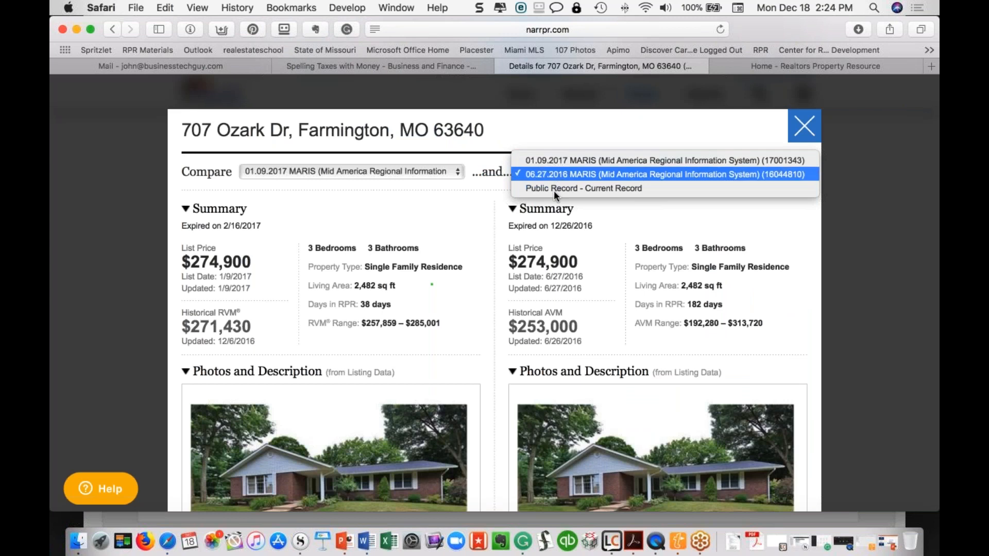
click(554, 189)
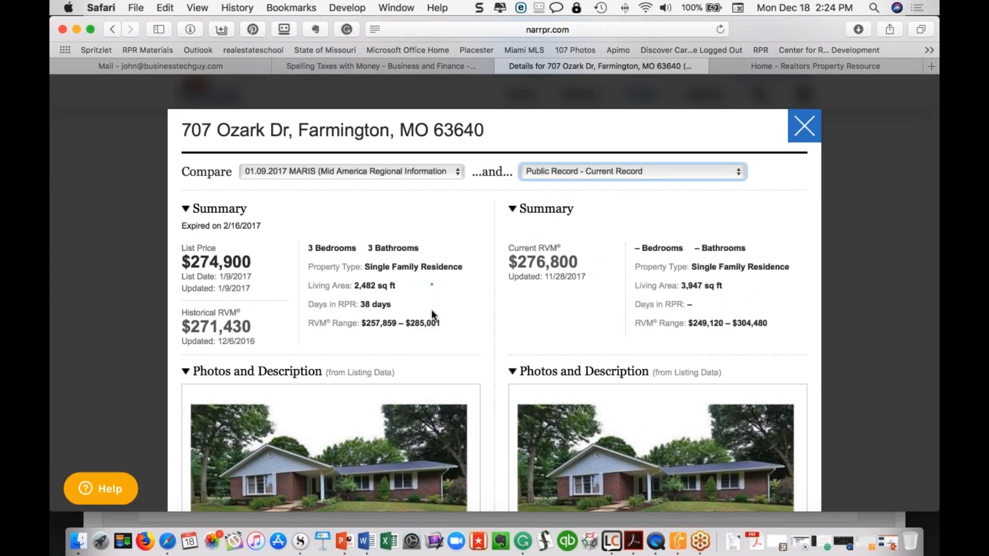
scroll(431, 309, down, 5)
scroll(432, 309, up, 6)
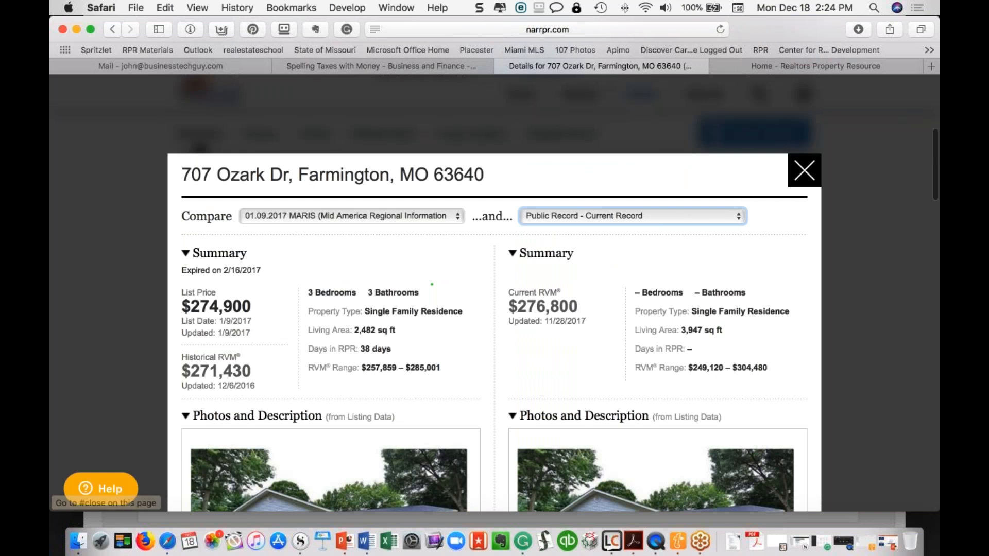
click(804, 171)
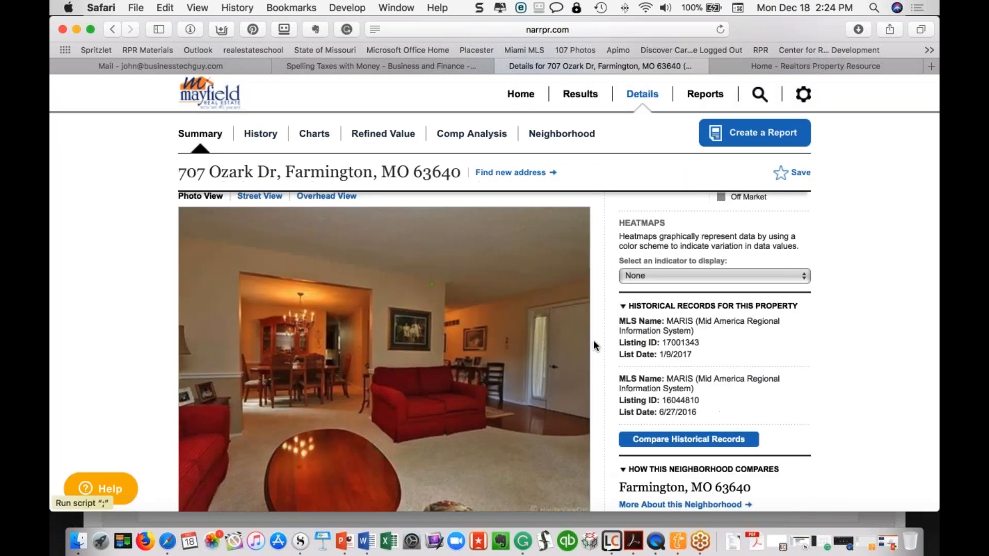
scroll(582, 354, down, 5)
scroll(582, 354, down, 2)
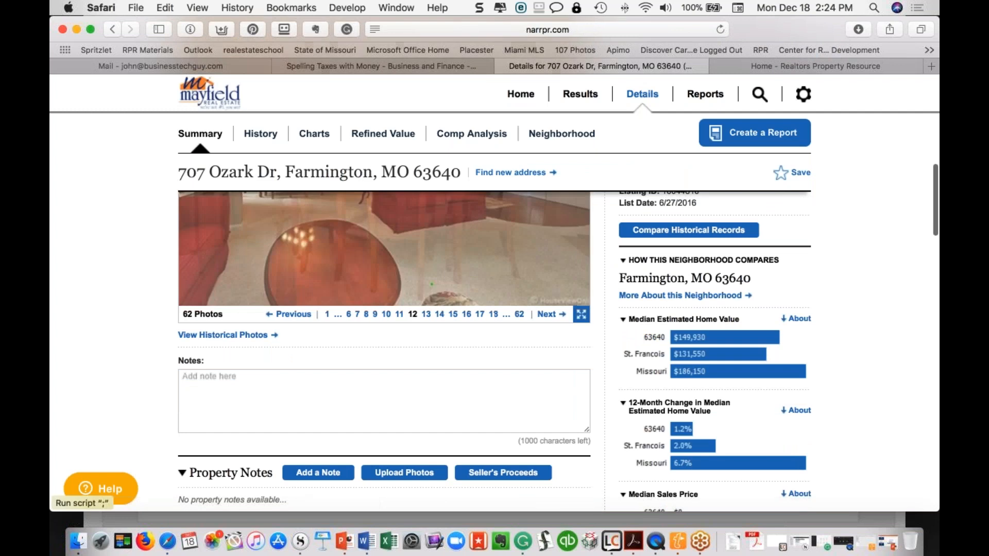
scroll(260, 257, down, 8)
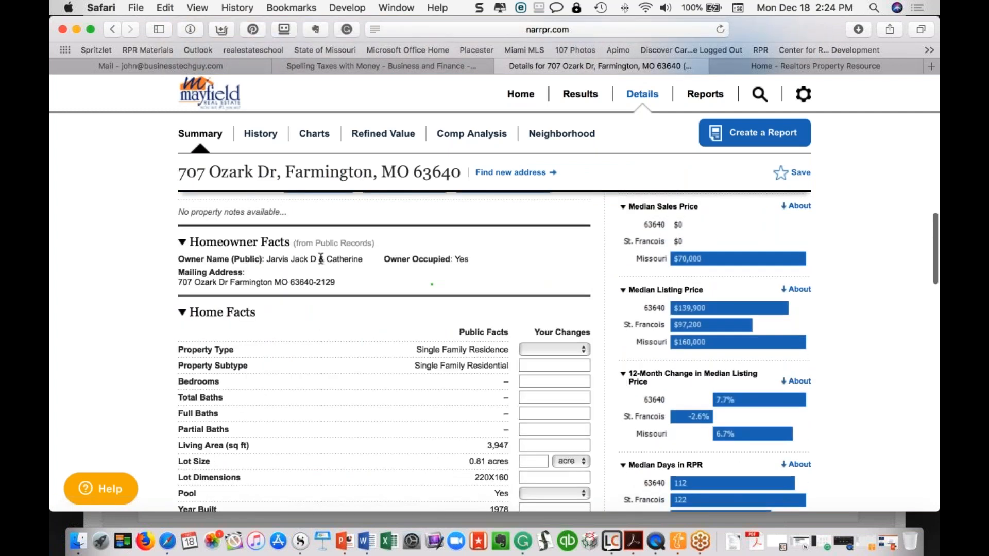
scroll(337, 339, down, 3)
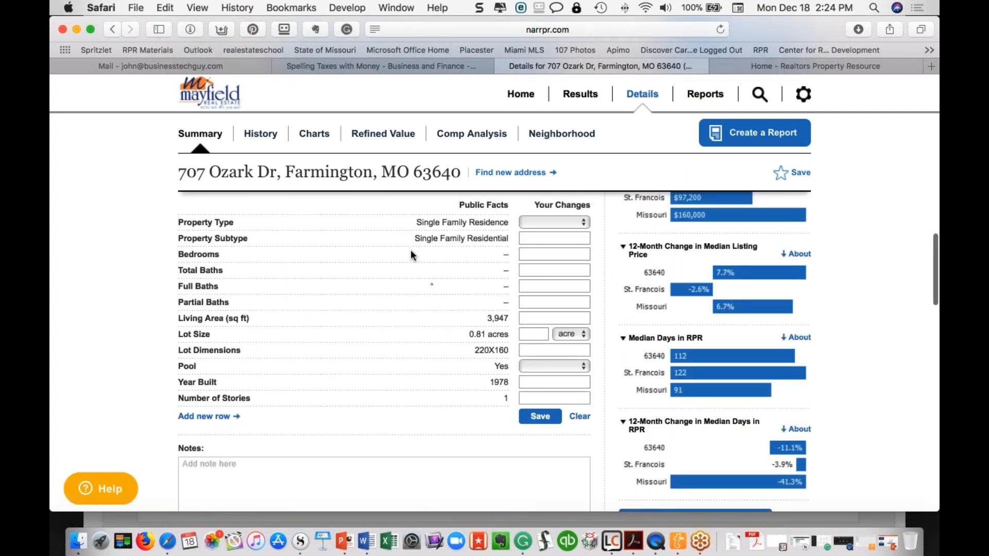
scroll(476, 252, down, 6)
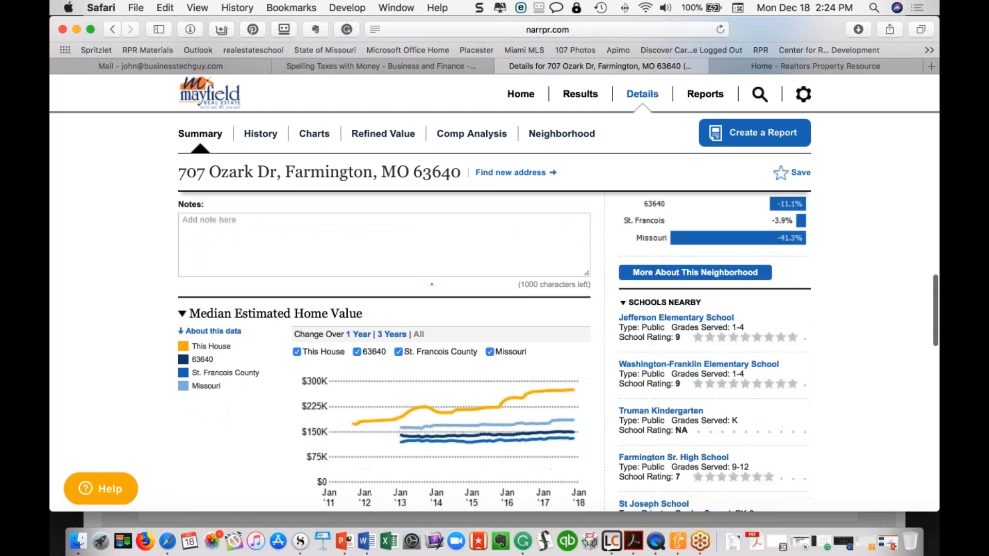
scroll(391, 350, down, 2)
scroll(391, 350, down, 3)
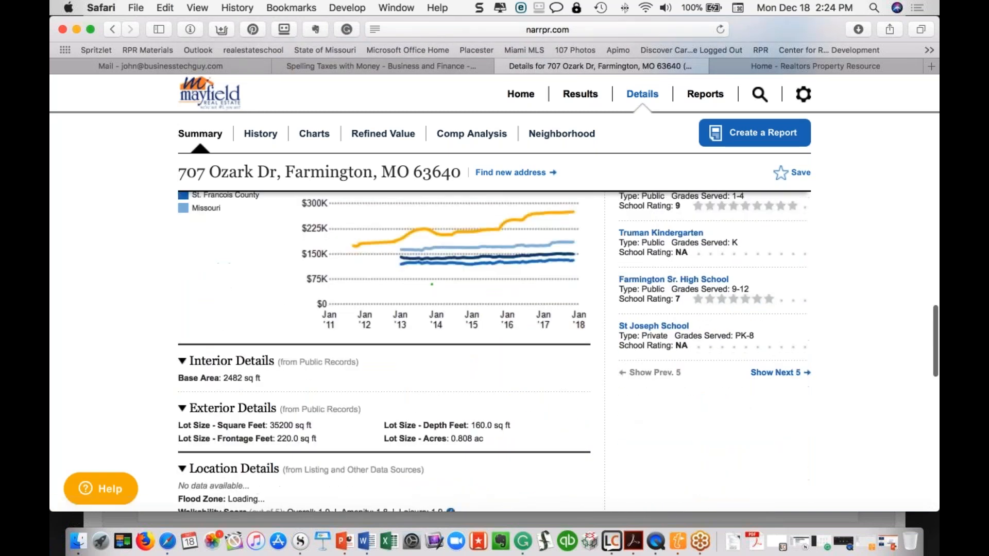
scroll(381, 309, down, 2)
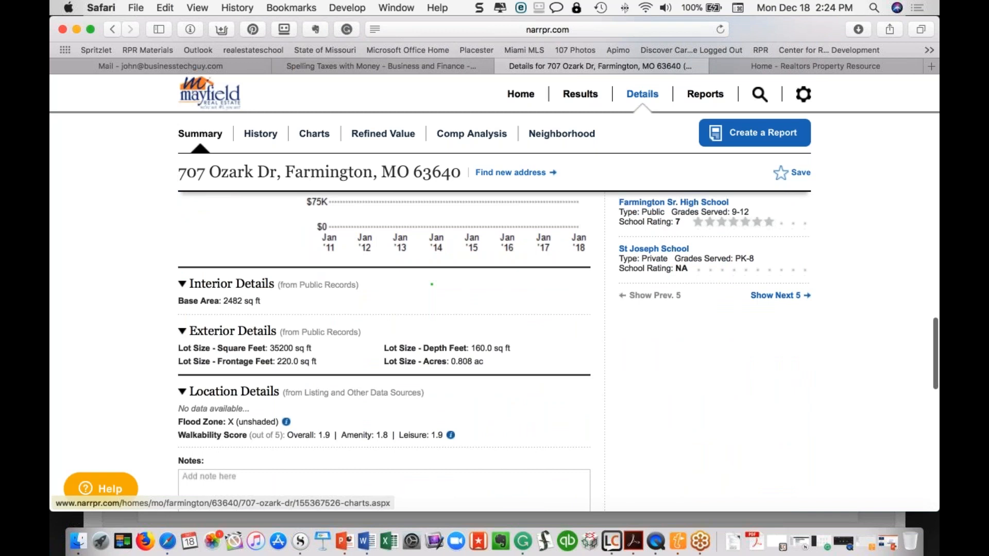
scroll(212, 342, down, 8)
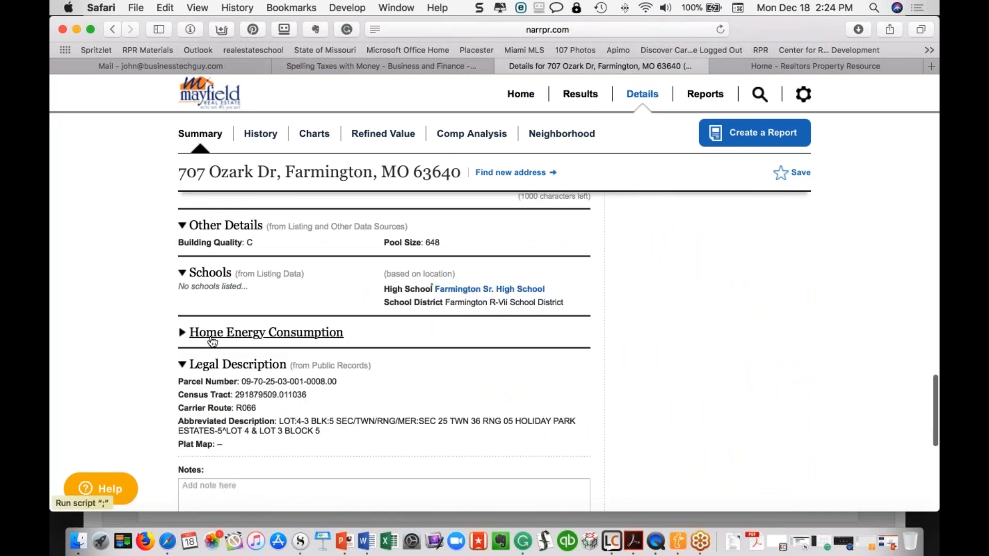
click(183, 333)
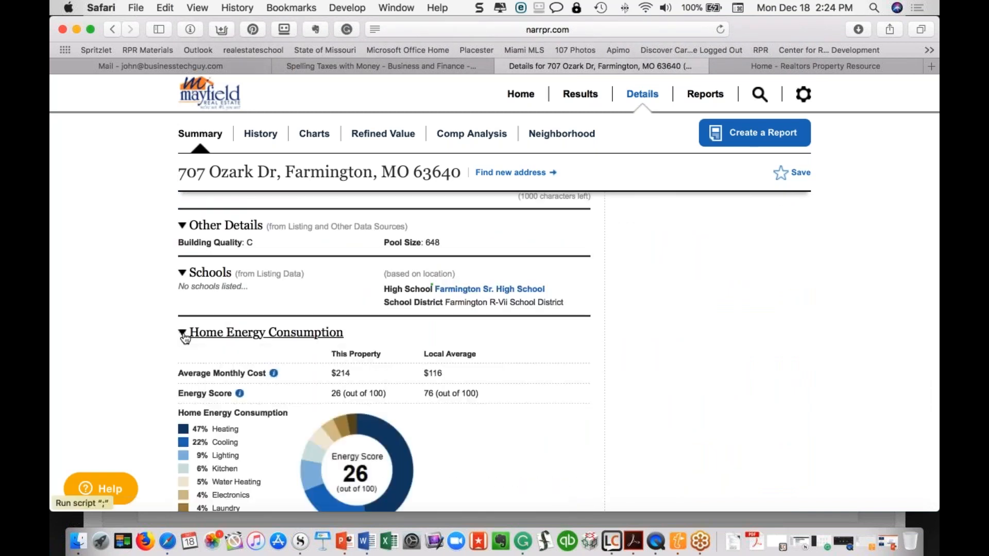
scroll(384, 355, down, 3)
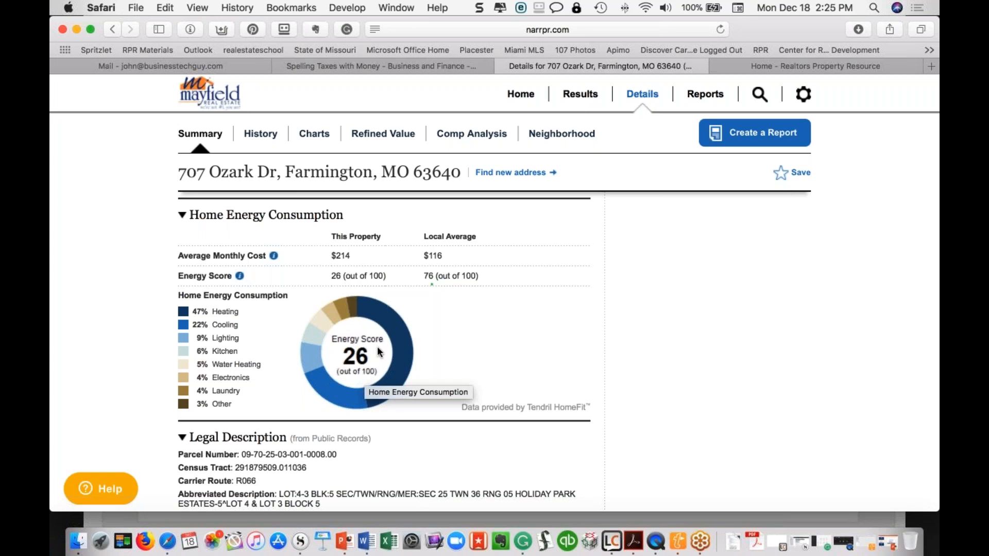
scroll(449, 348, down, 3)
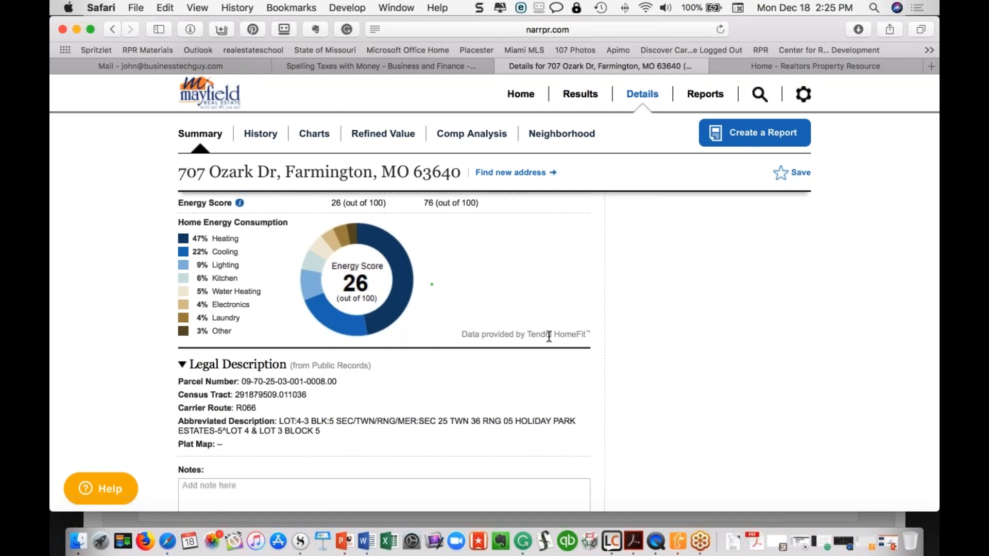
scroll(399, 387, down, 2)
scroll(399, 388, down, 2)
scroll(396, 383, down, 7)
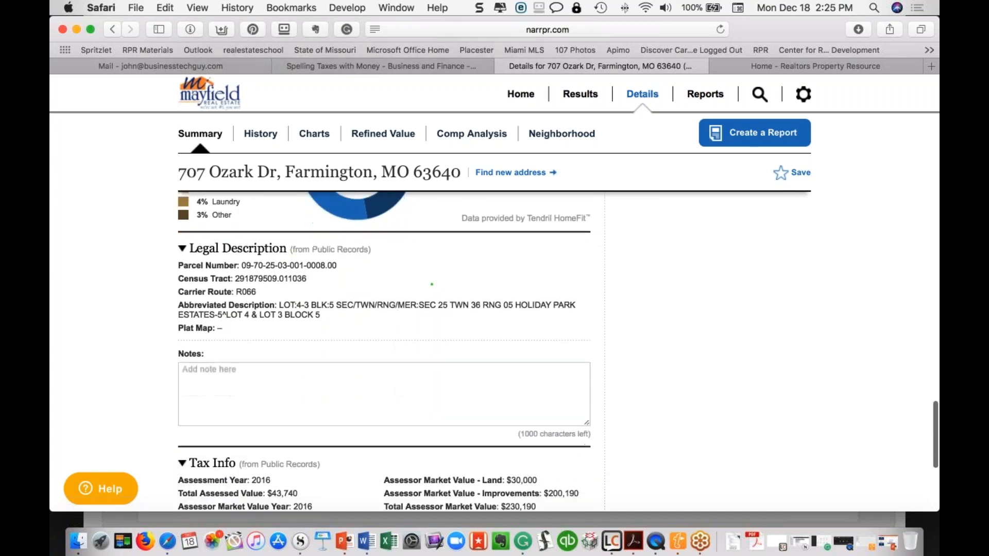
scroll(495, 309, up, 15)
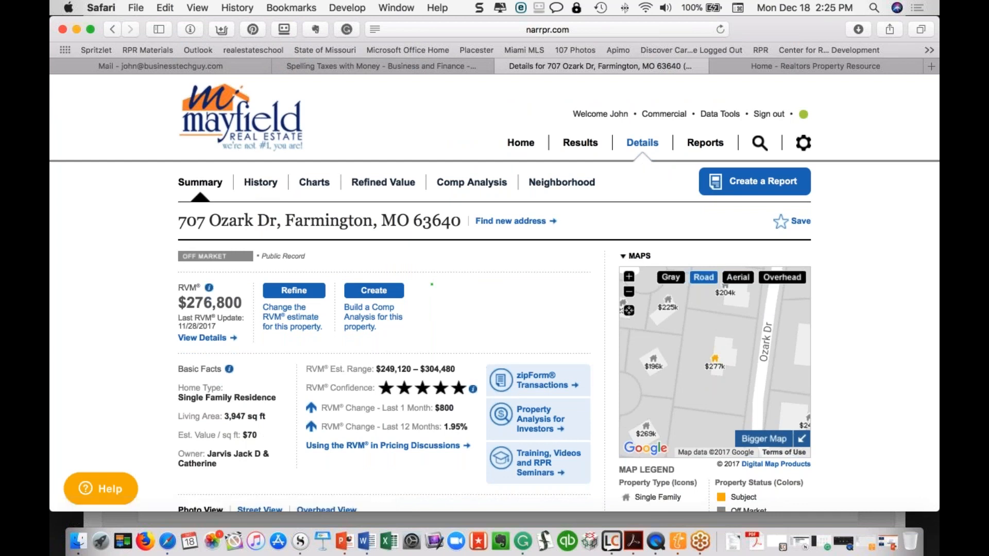
Switch to the Bigger Map and open the Heatmaps indicator dropdown
click(769, 445)
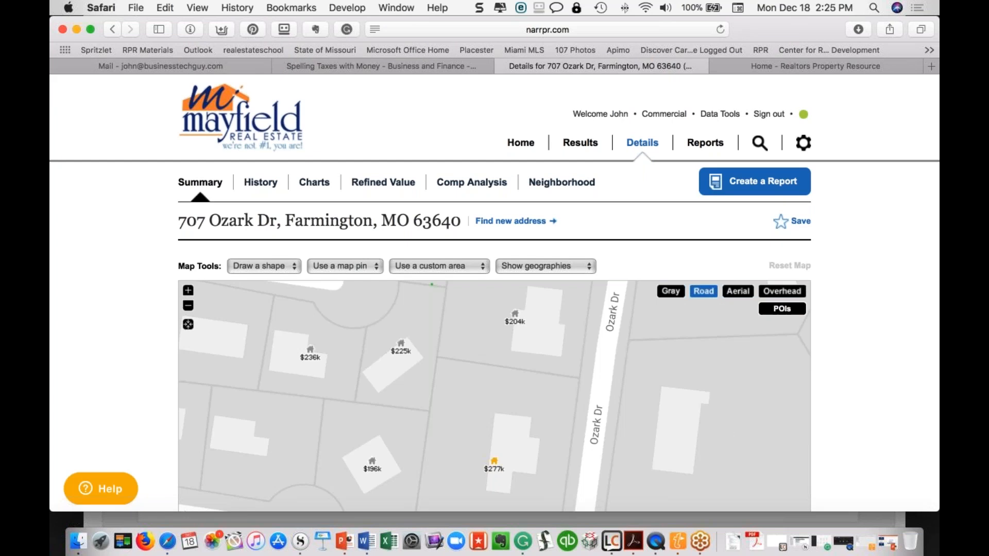
scroll(711, 292, down, 3)
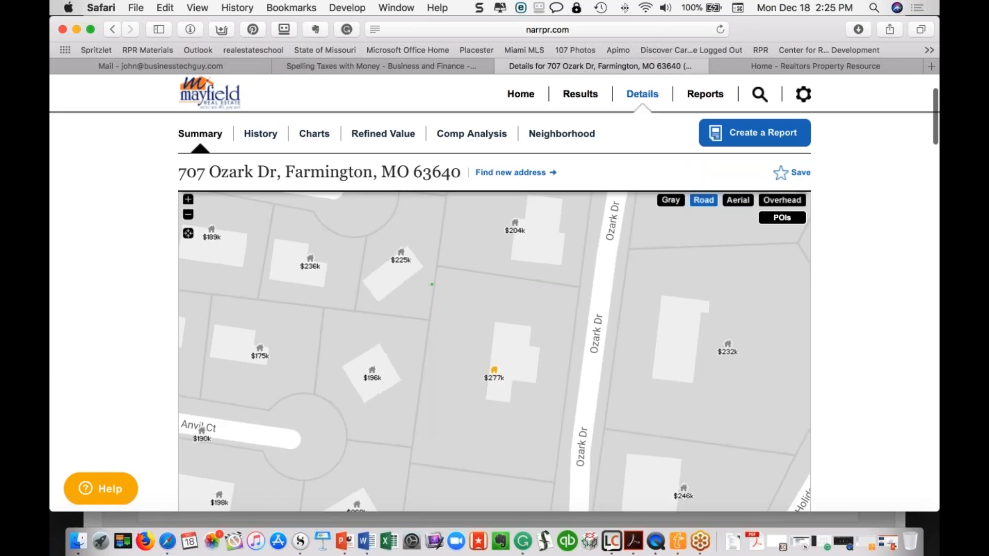
scroll(711, 293, down, 5)
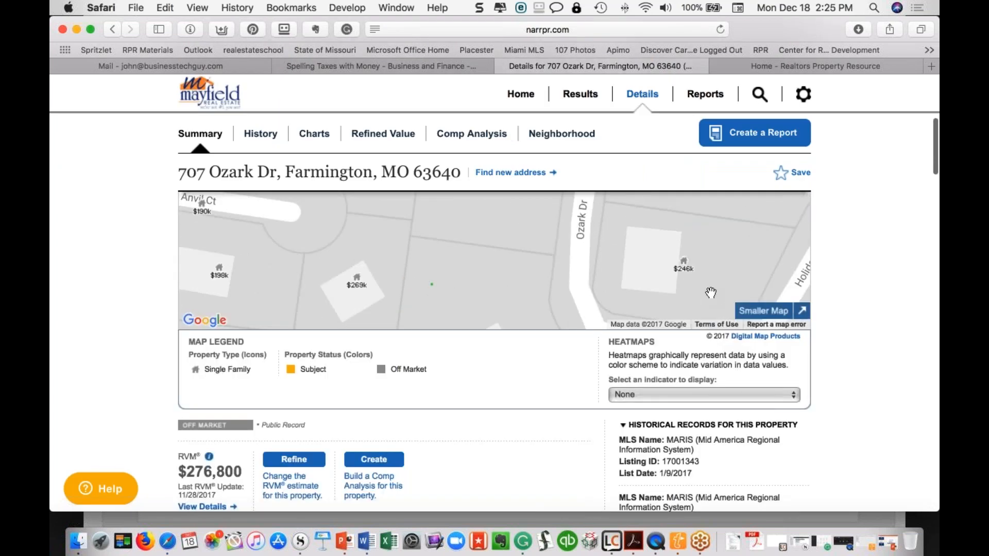
click(793, 396)
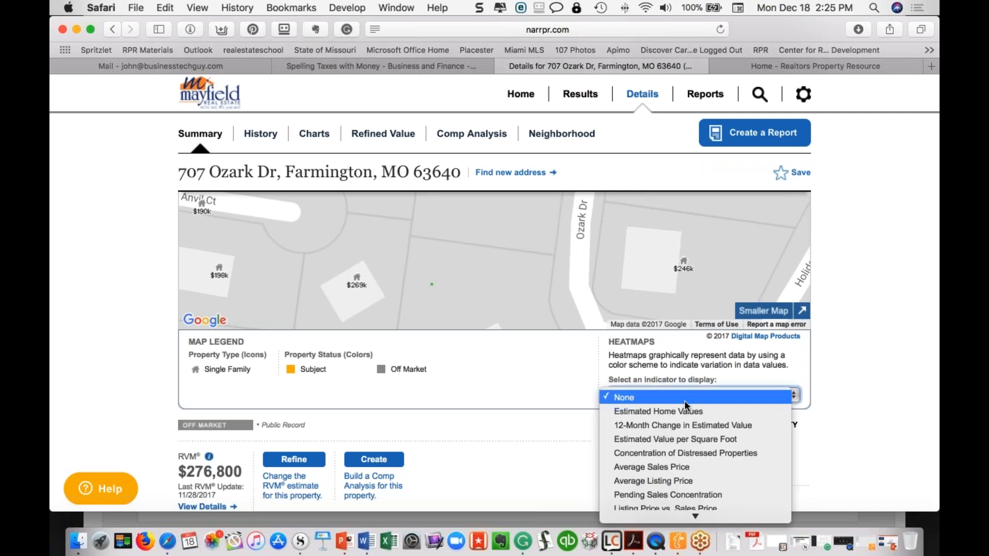
Apply the 12-Month Change in Estimated Value heatmap and view its -15% to +20% legend
click(678, 425)
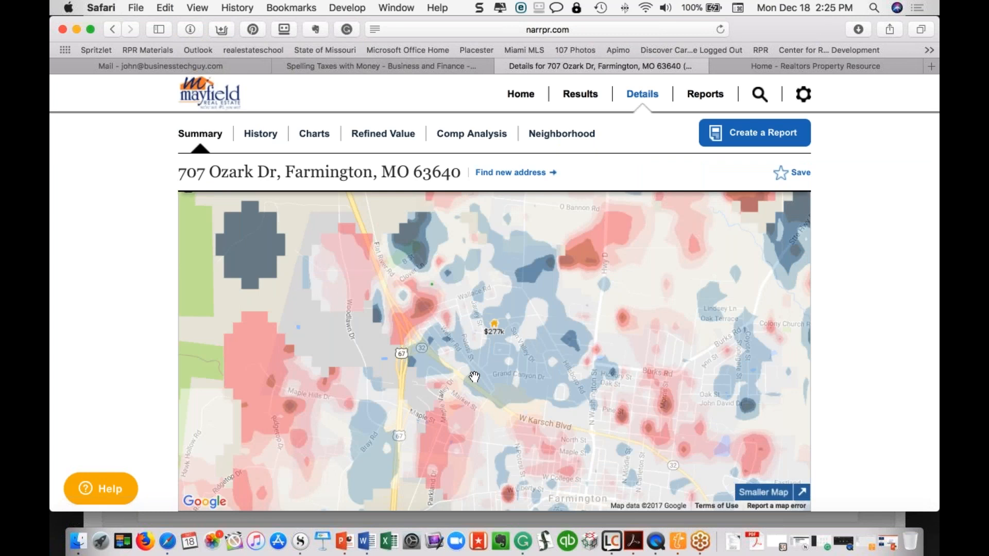
scroll(475, 377, down, 3)
scroll(475, 377, up, 3)
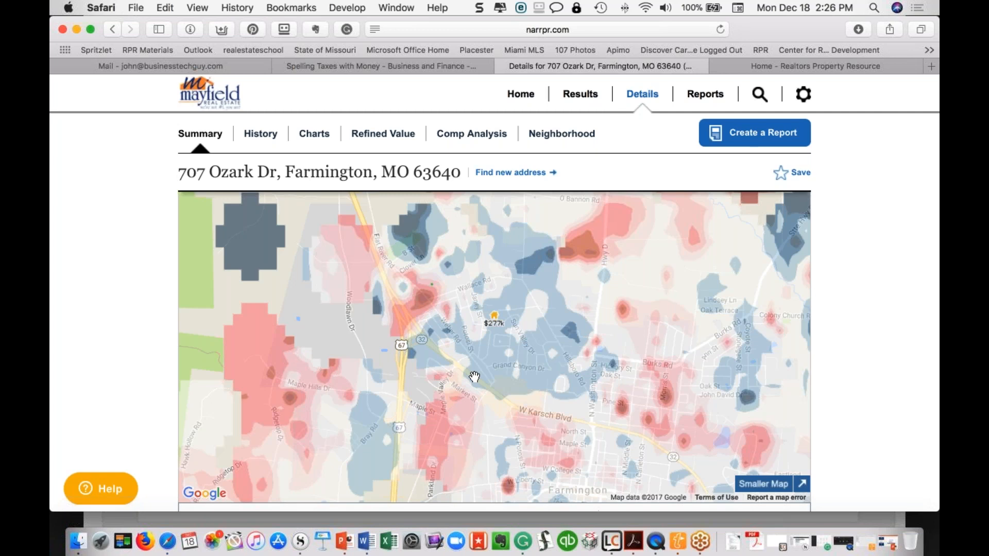
scroll(474, 377, down, 2)
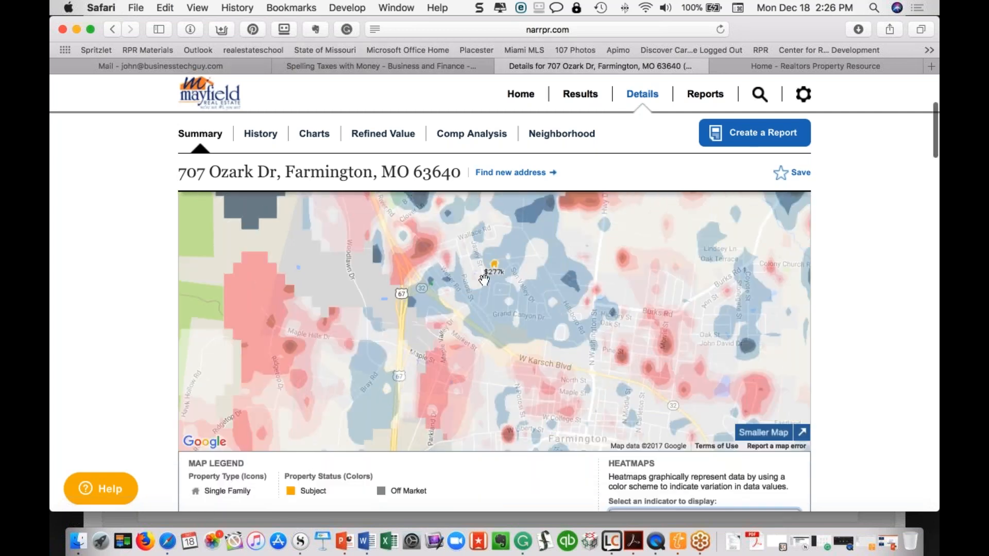
scroll(484, 279, down, 1)
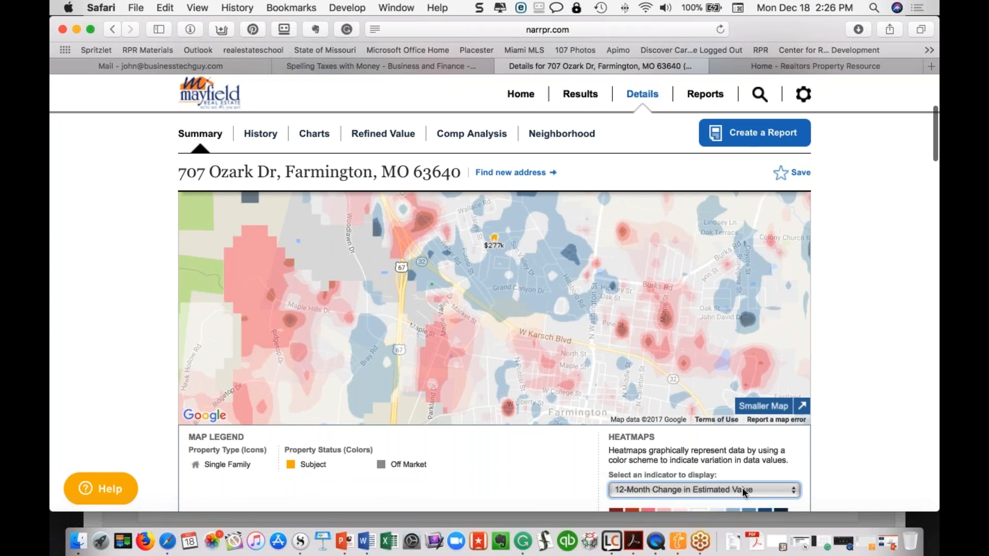
scroll(743, 487, down, 5)
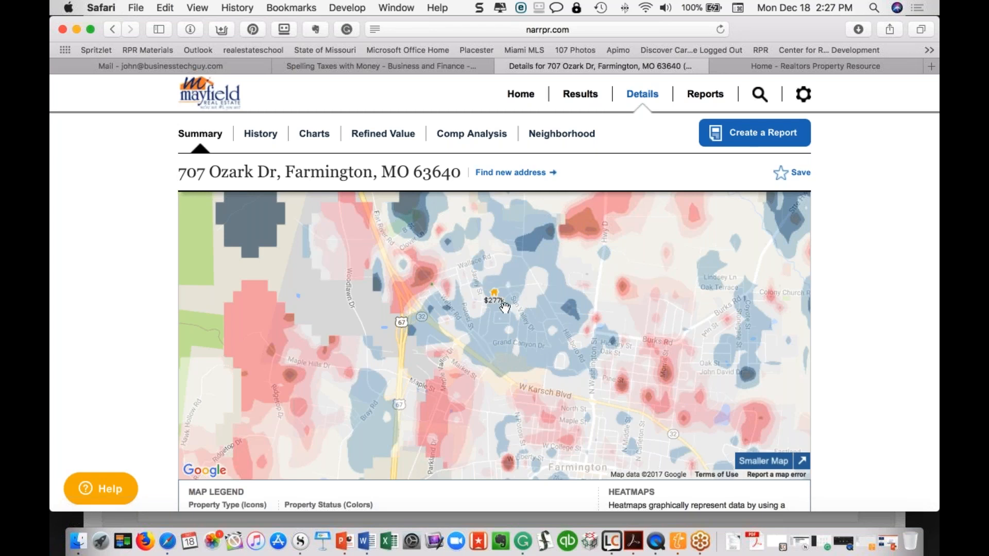
scroll(507, 305, down, 5)
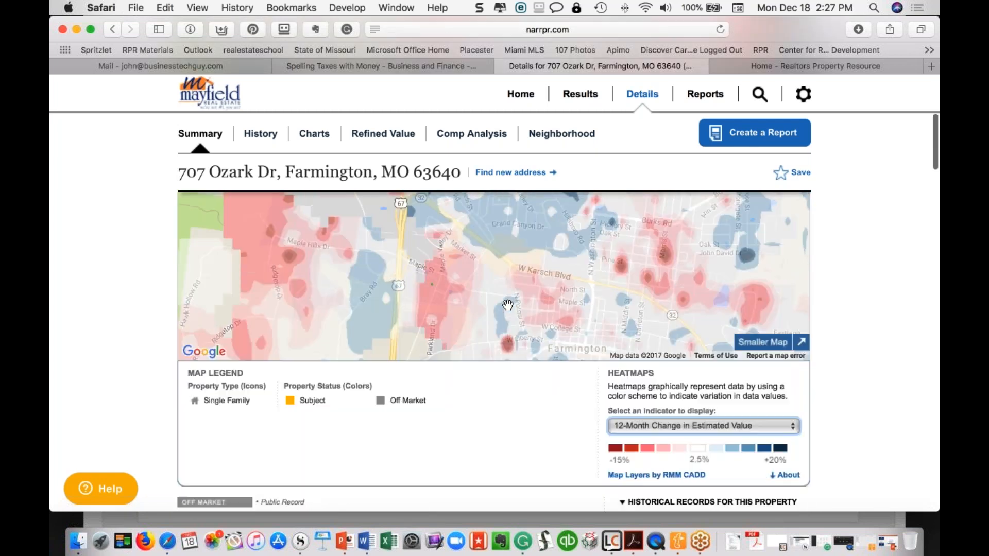
Preview the Average Sales Price heatmap, then the Listing Price vs. Sales Price heatmap
click(792, 427)
scroll(662, 478, down, 3)
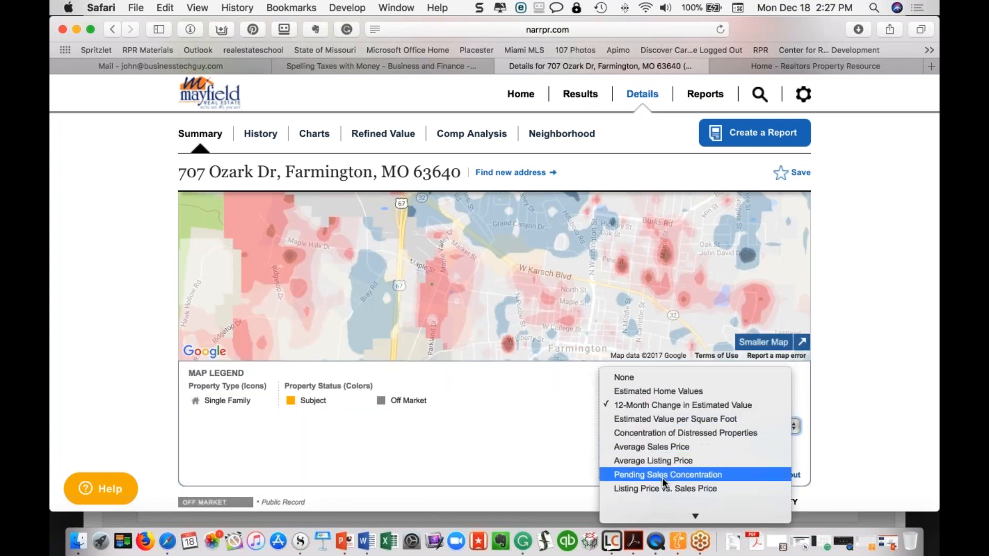
click(660, 435)
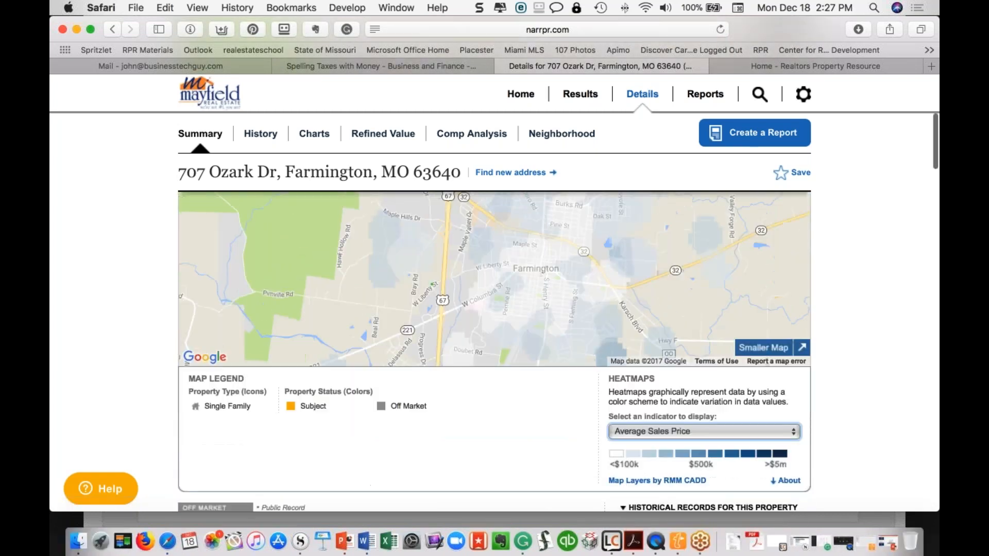
click(690, 436)
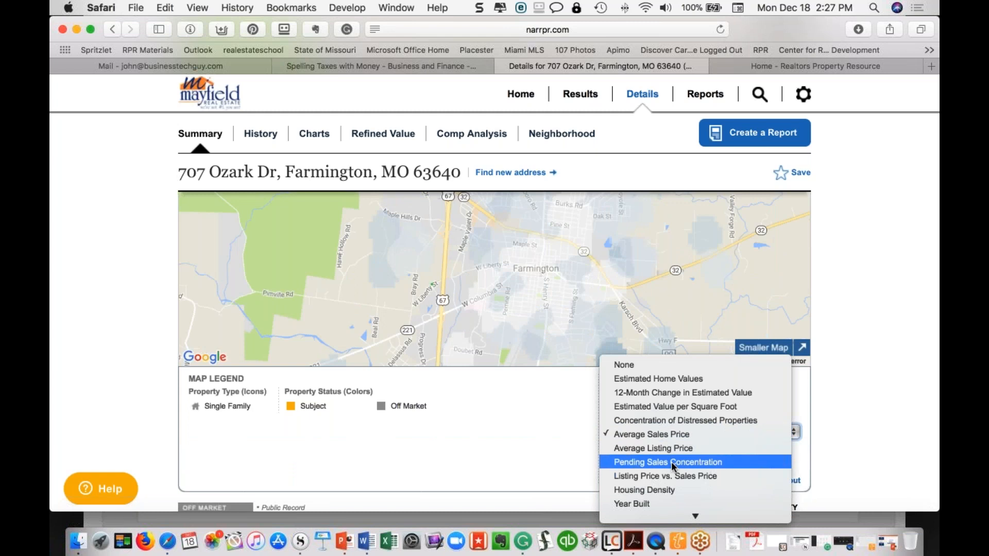
scroll(672, 462, down, 1)
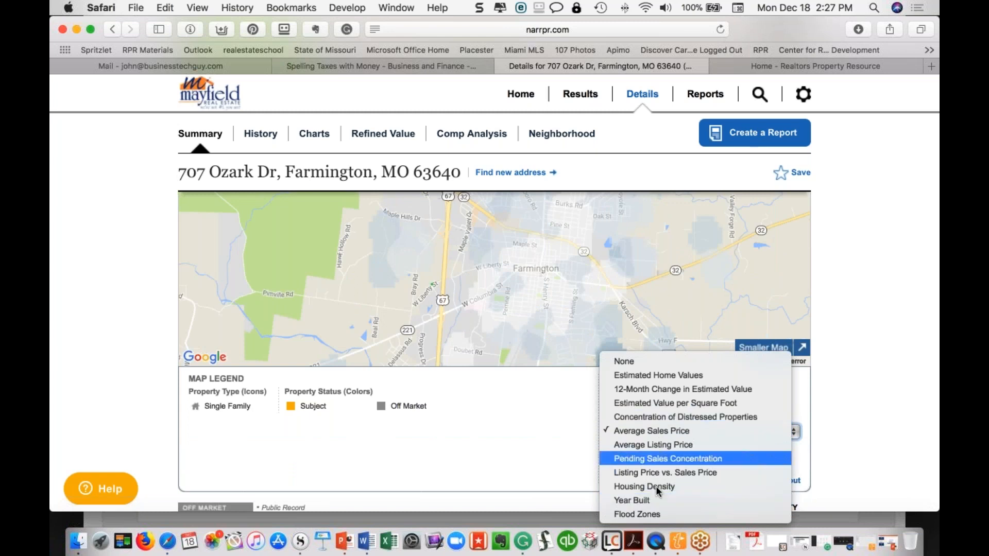
click(657, 472)
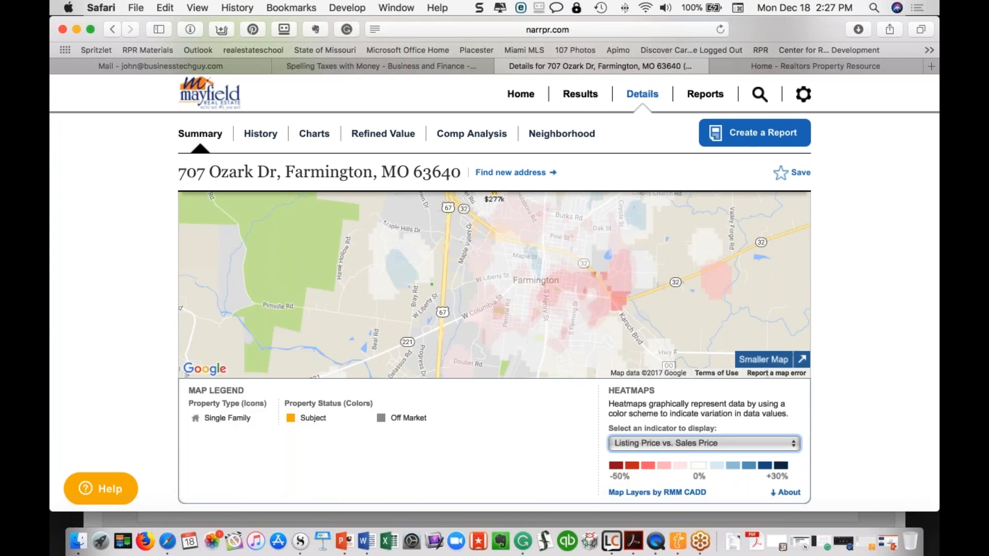
Return the heatmap to 12-Month Change in Estimated Value and reopen the indicator list
click(784, 444)
click(667, 362)
click(714, 444)
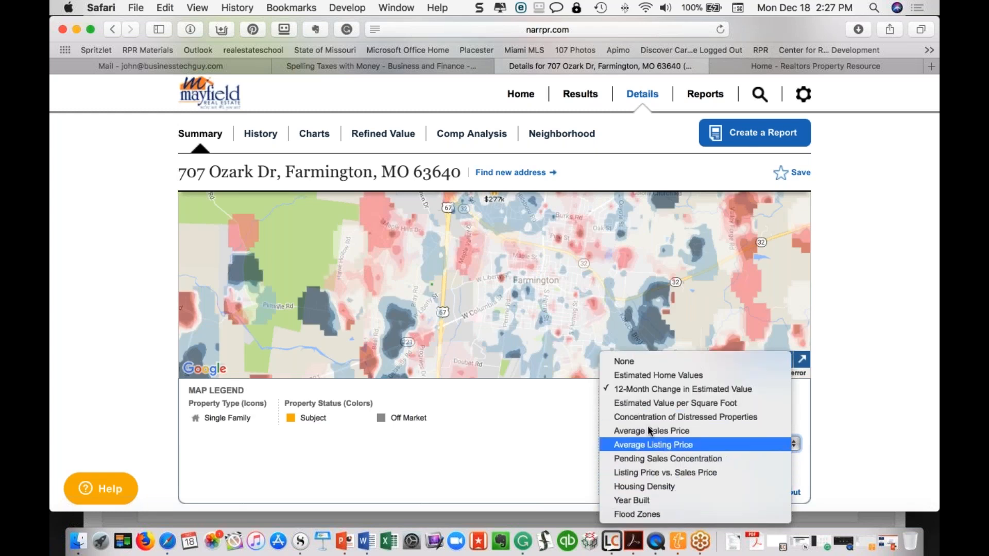
click(537, 408)
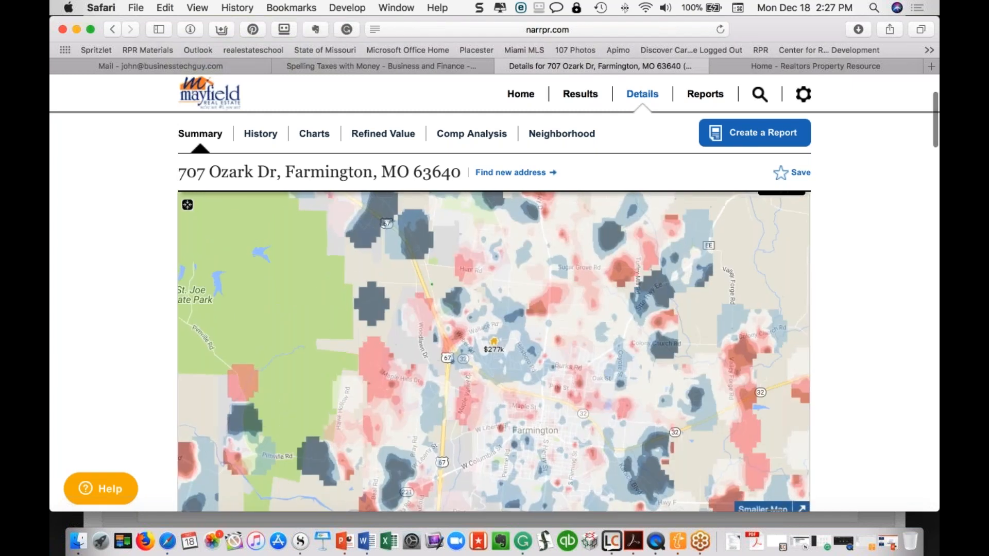
scroll(767, 393, down, 5)
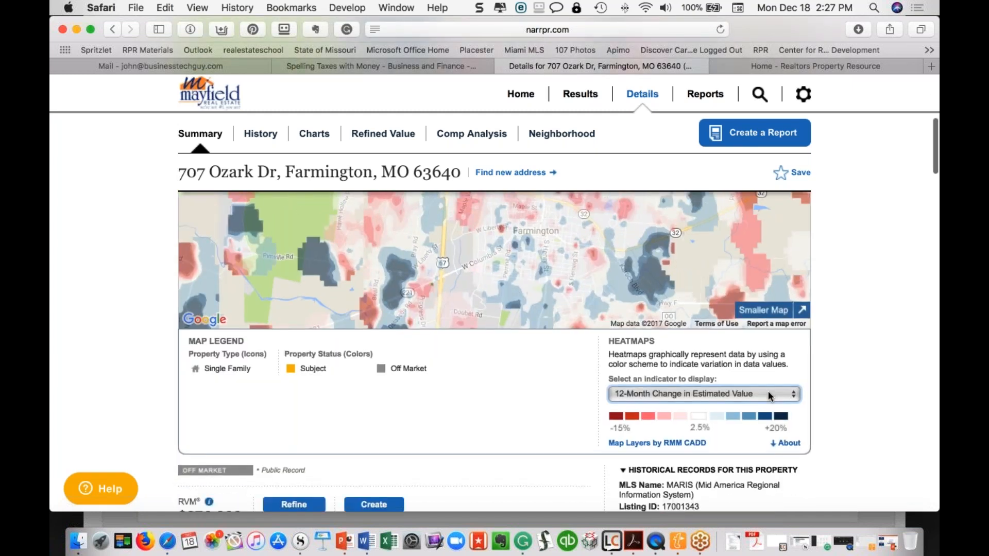
click(768, 395)
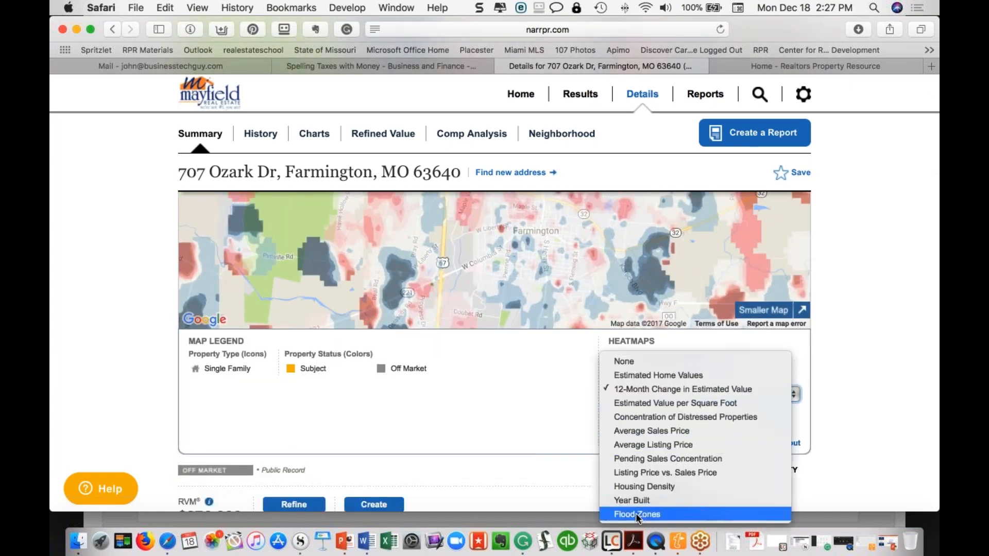
Set the heatmap indicator to Flood Zones
click(636, 513)
scroll(654, 443, up, 5)
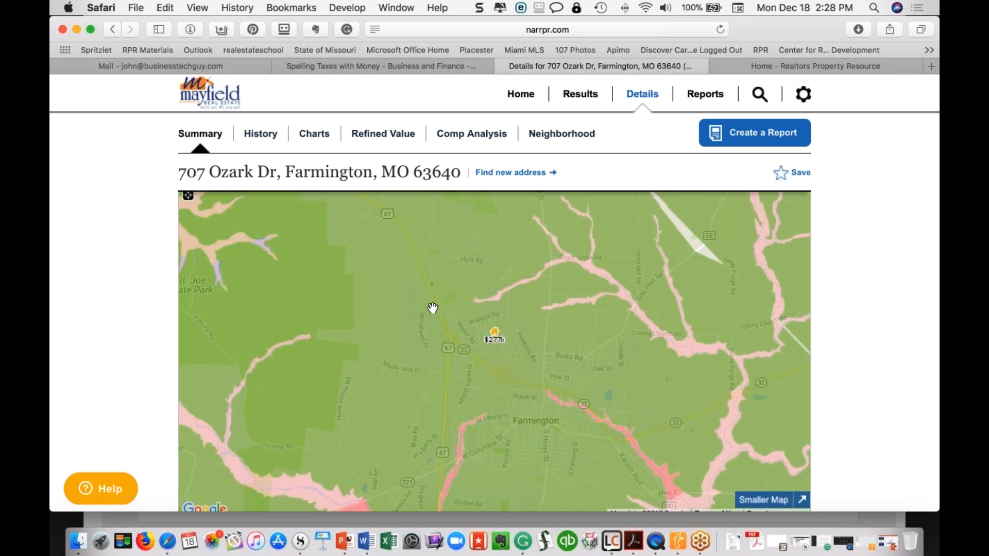
scroll(550, 350, down, 5)
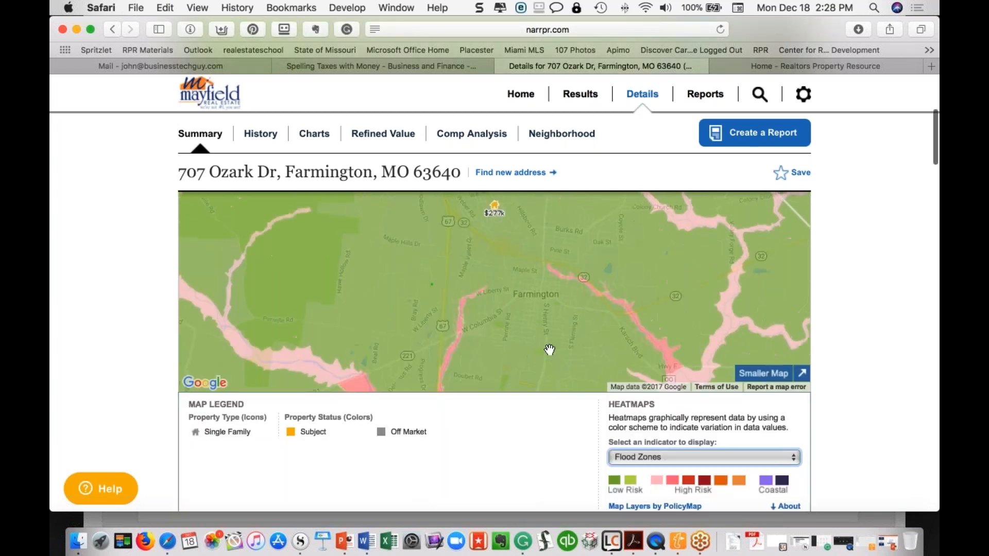
scroll(495, 309, down, 2)
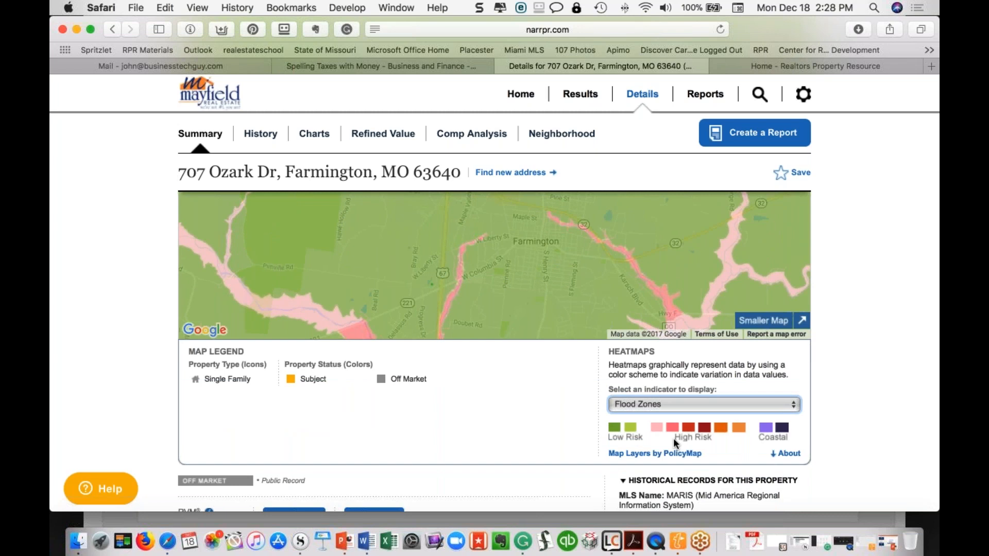
Show the flood-zone explanation and highlight its FEMA source and annual update note
click(787, 455)
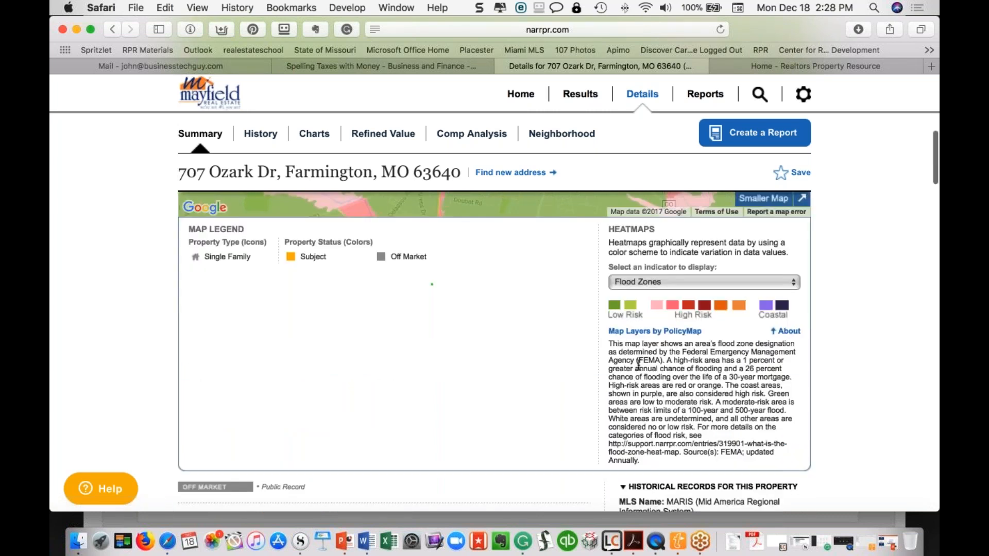
drag(637, 360, 660, 362)
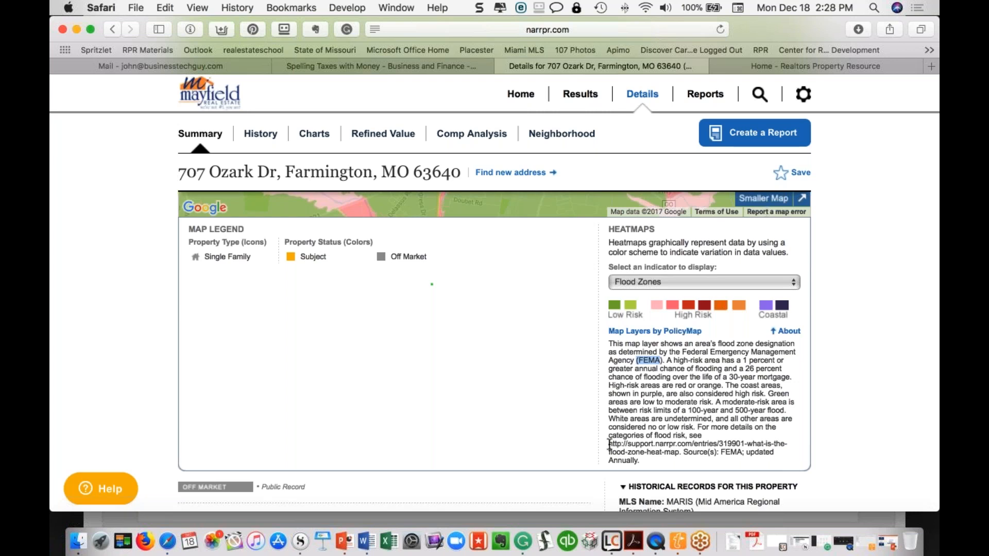
click(721, 455)
drag(721, 455, 766, 460)
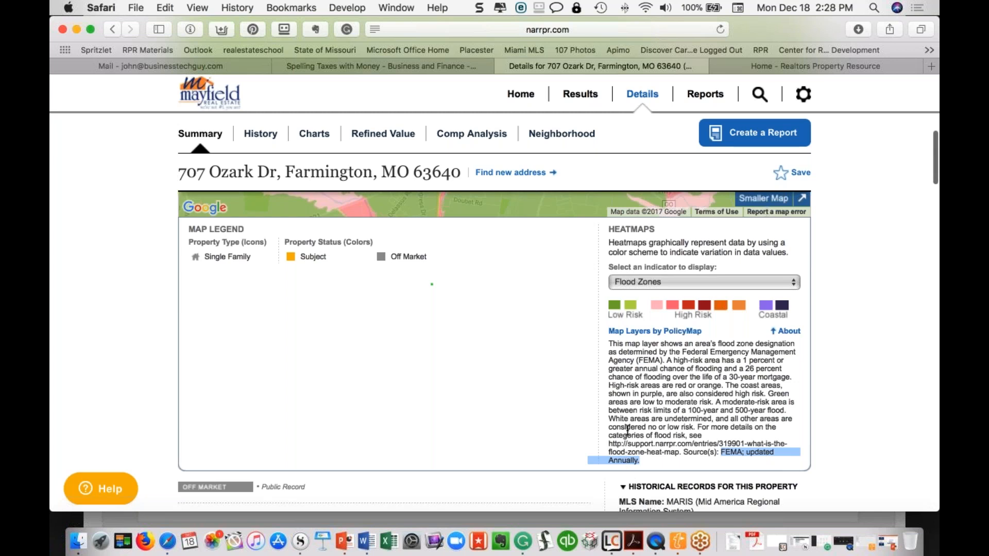
Switch the heatmap indicator to 12-Month Change in Estimated Value
click(716, 368)
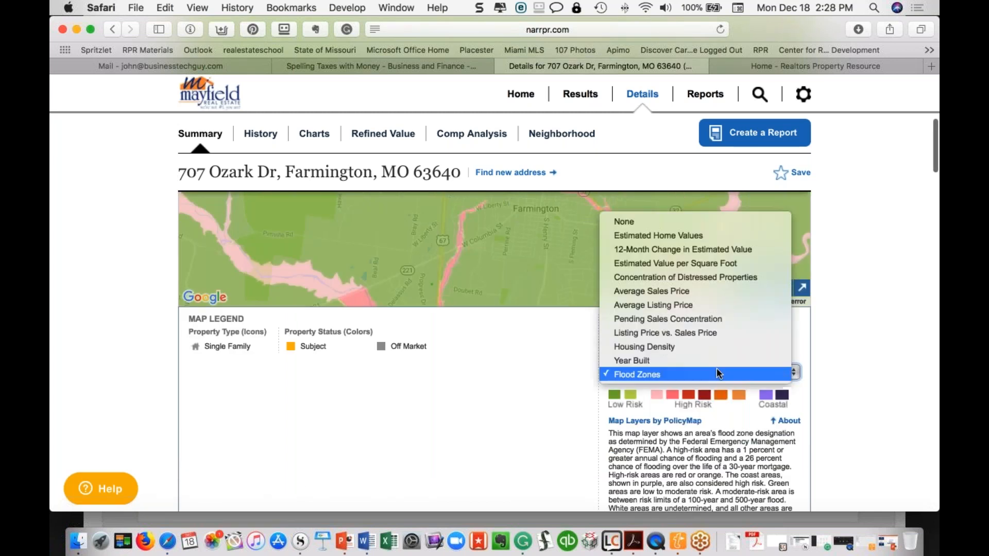
click(670, 250)
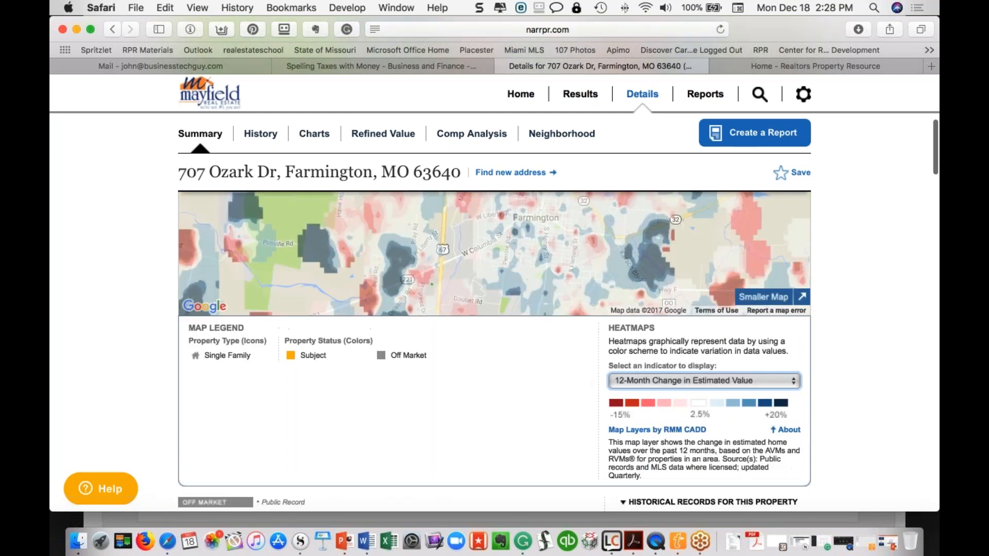
scroll(495, 356, up, 3)
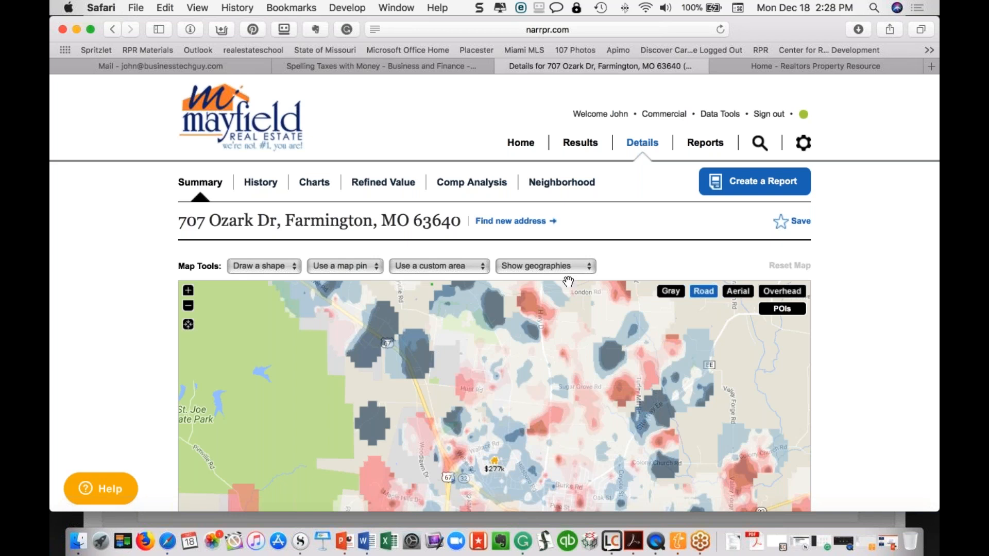
scroll(609, 336, down, 1)
scroll(608, 336, down, 5)
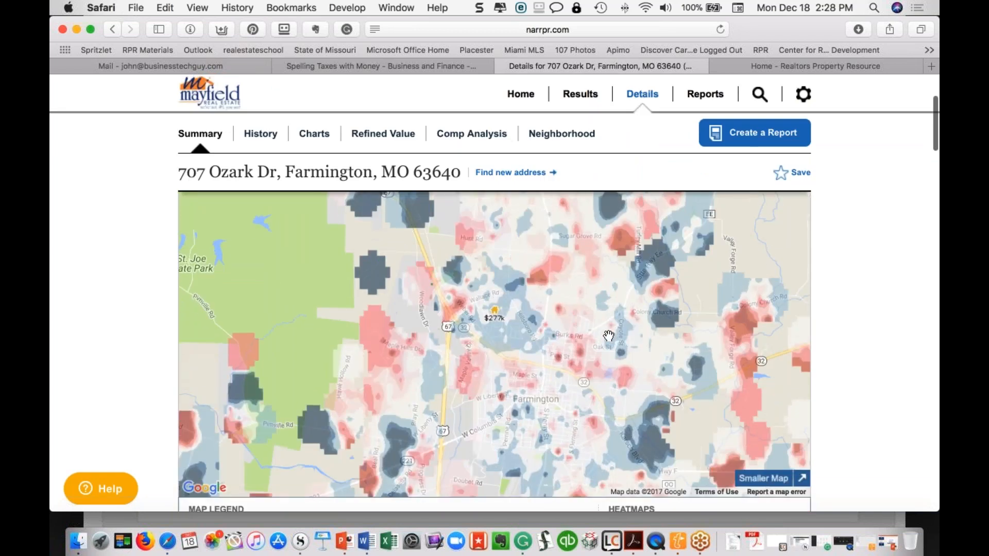
scroll(608, 336, down, 5)
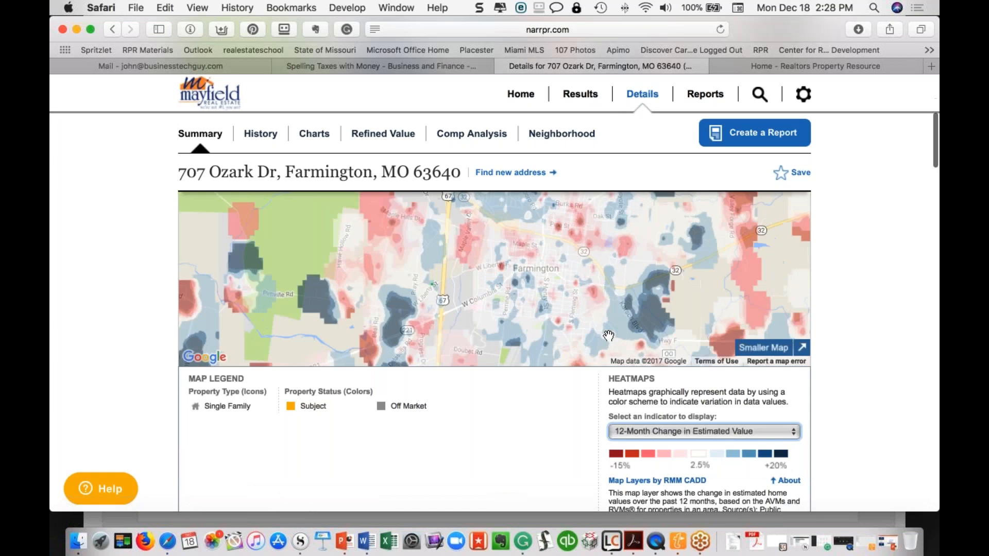
scroll(608, 336, up, 4)
scroll(608, 335, down, 3)
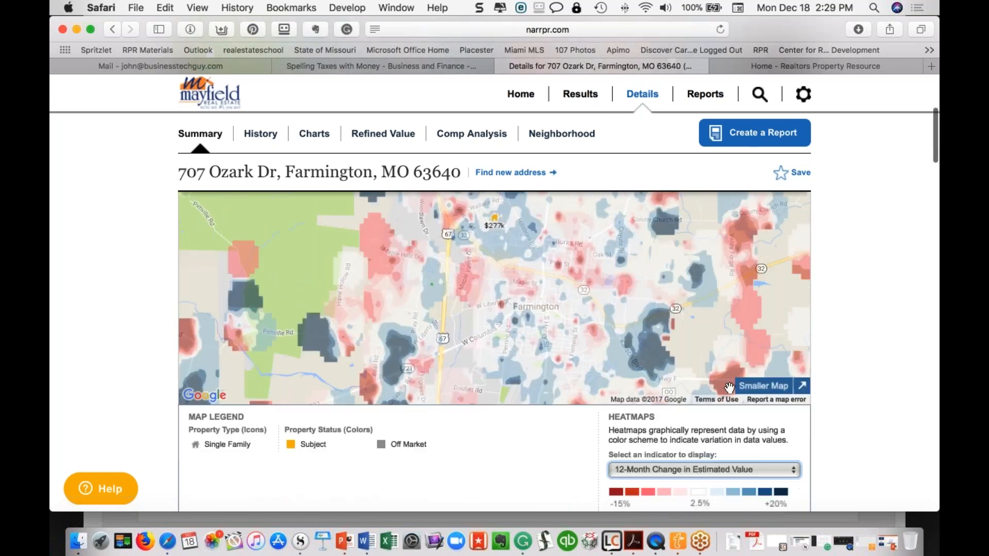
Toggle the map between Smaller and Bigger Map, leaving it at the small size
click(764, 389)
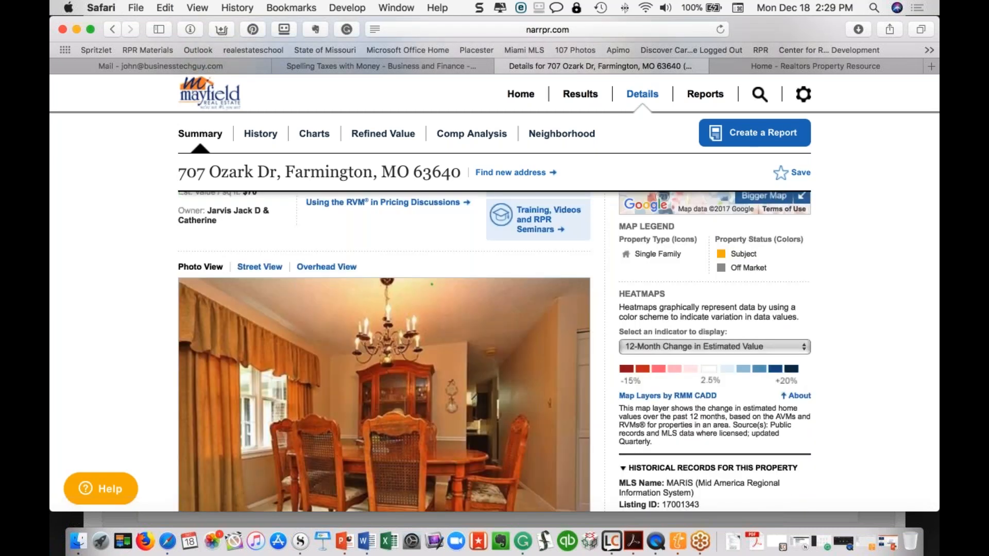
scroll(767, 360, up, 5)
click(771, 326)
scroll(773, 360, down, 3)
click(777, 386)
scroll(772, 386, down, 1)
scroll(729, 208, down, 4)
Reopen and dismiss the indicator list unchanged, then scroll back up the Summary page
click(728, 208)
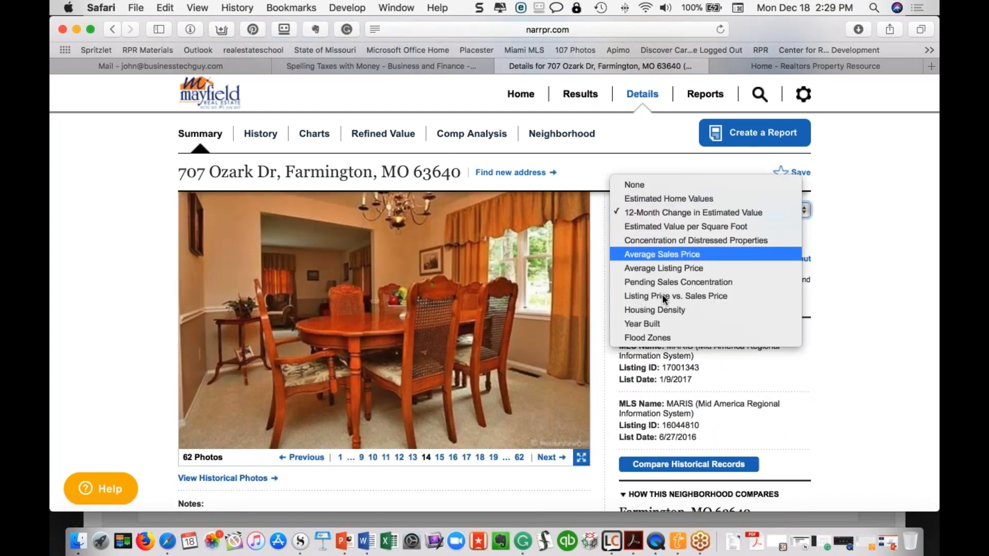
click(839, 248)
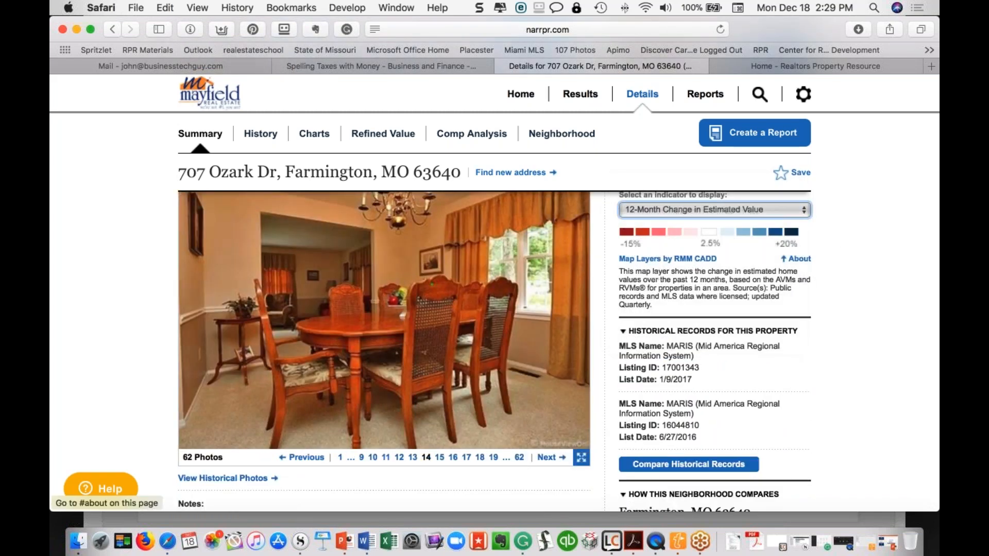
scroll(716, 309, down, 1)
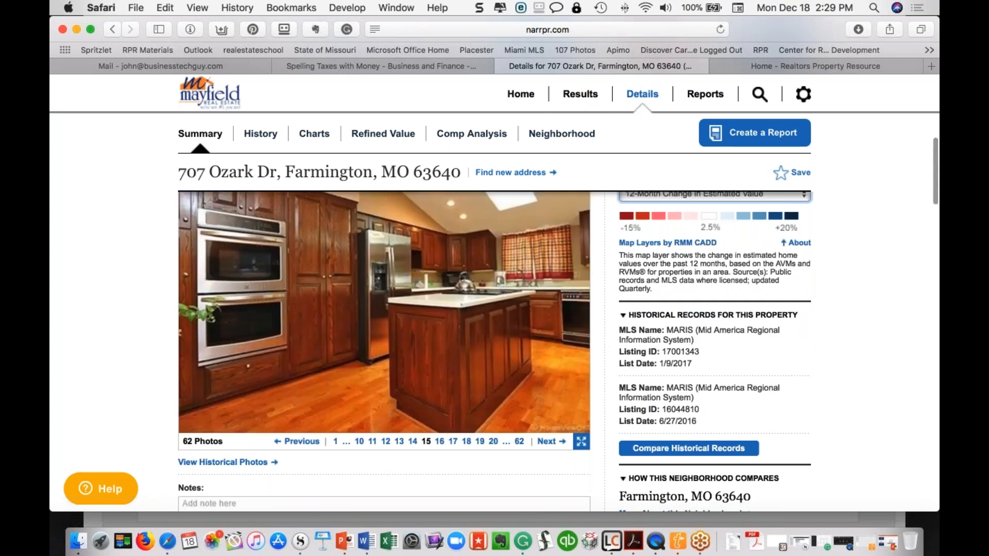
scroll(432, 283, down, 4)
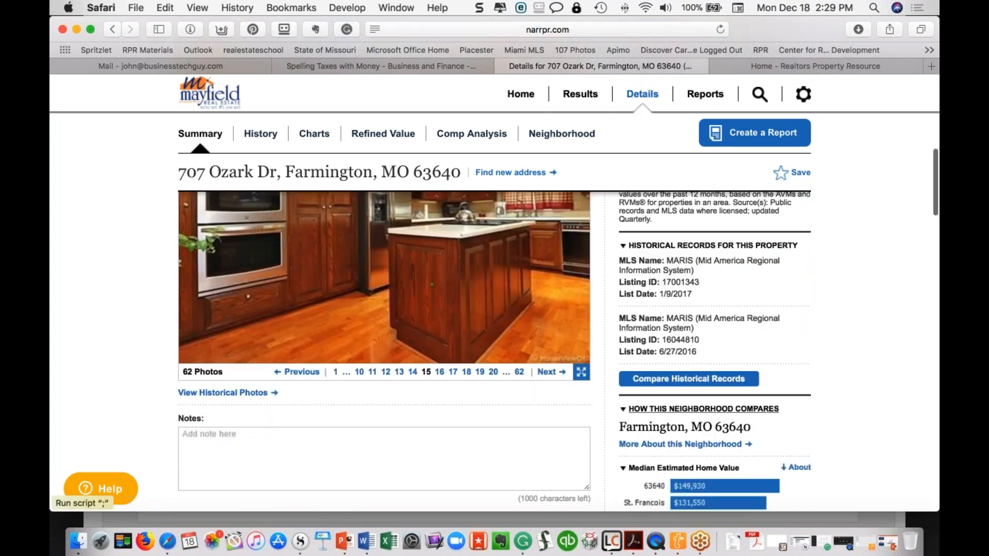
scroll(432, 284, down, 3)
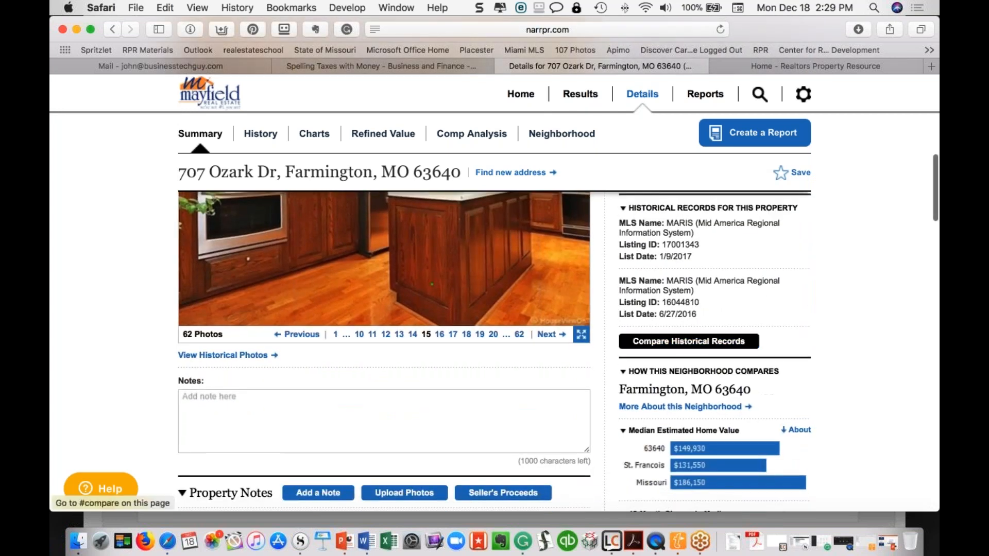
scroll(432, 284, up, 15)
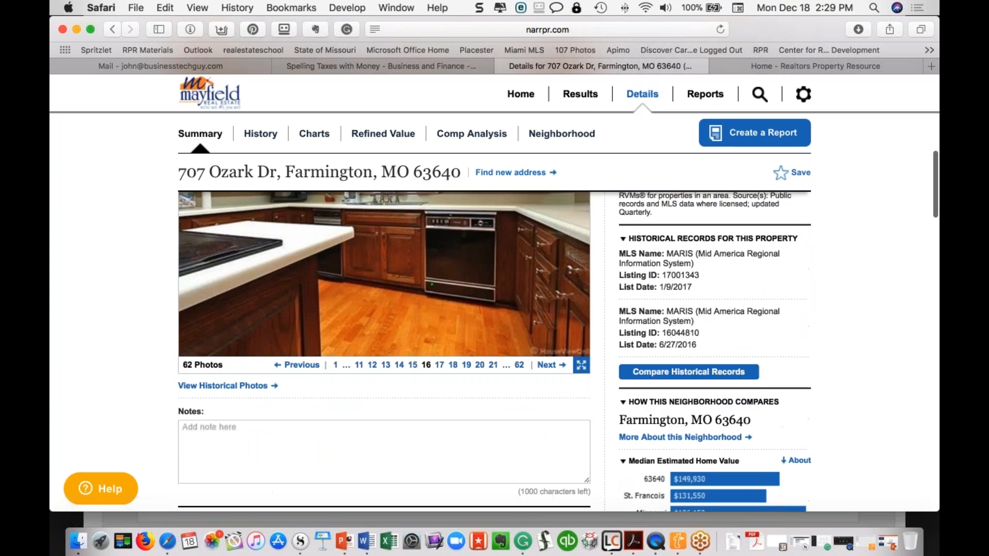
scroll(431, 284, up, 6)
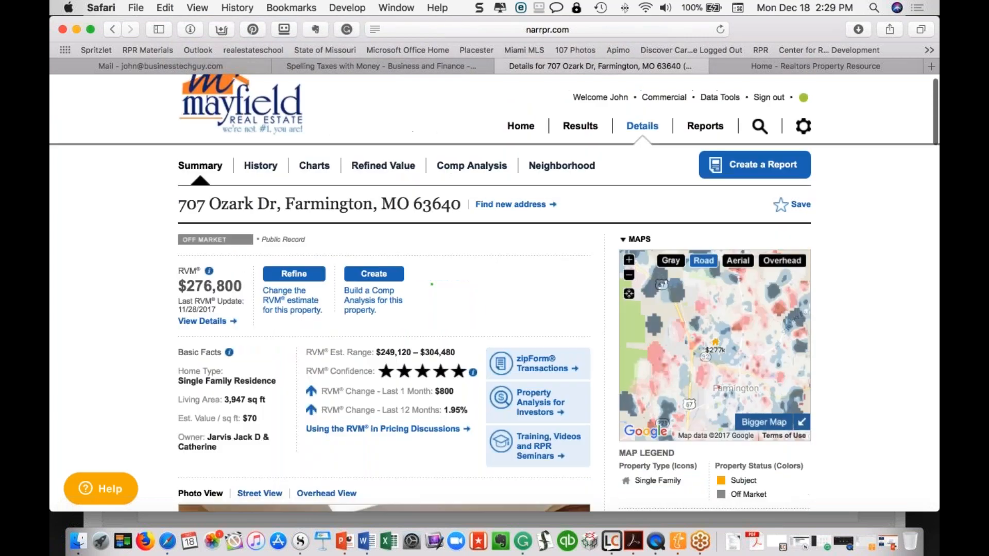
Open the History tab and review the 2012–2018 Sales and Financing Activity chart
click(261, 165)
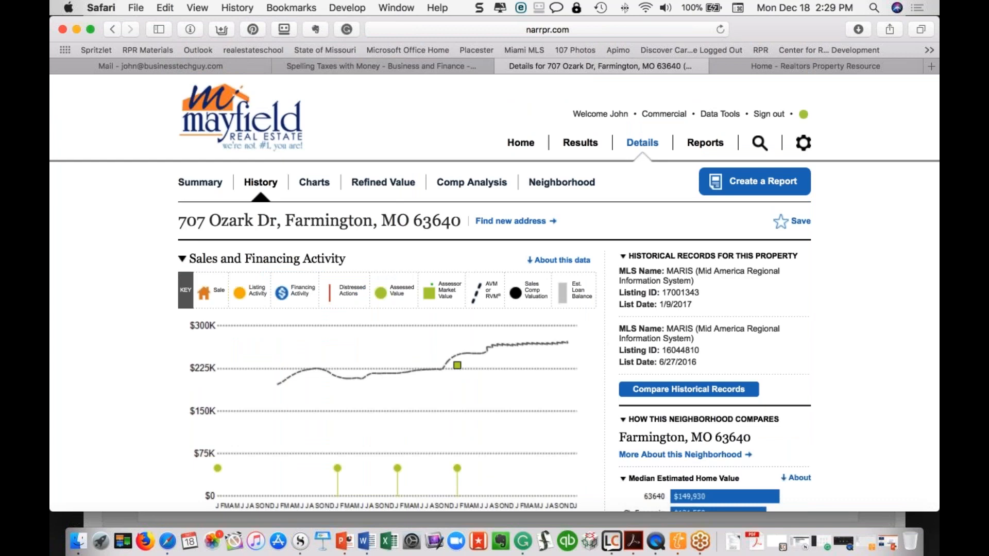
scroll(345, 287, down, 2)
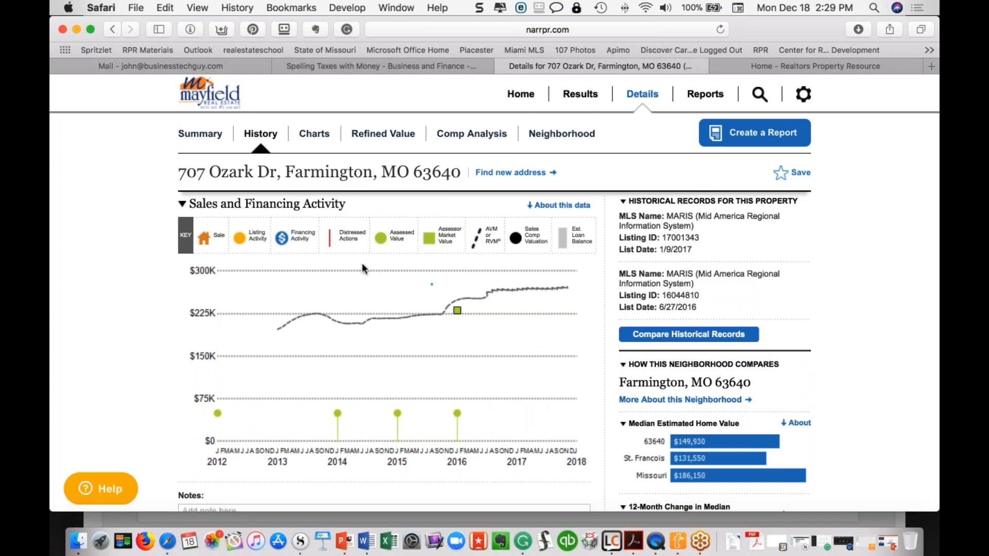
scroll(290, 251, up, 1)
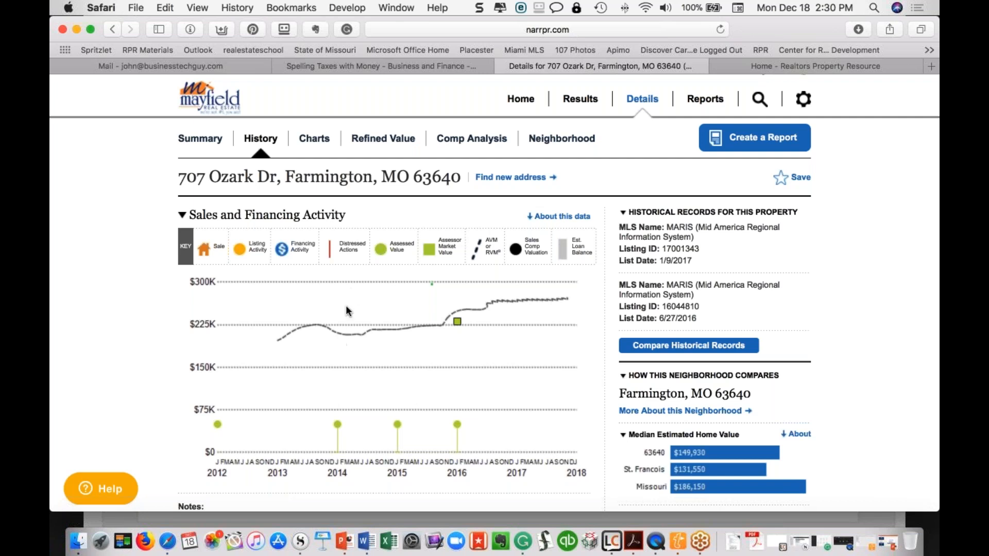
scroll(346, 311, down, 1)
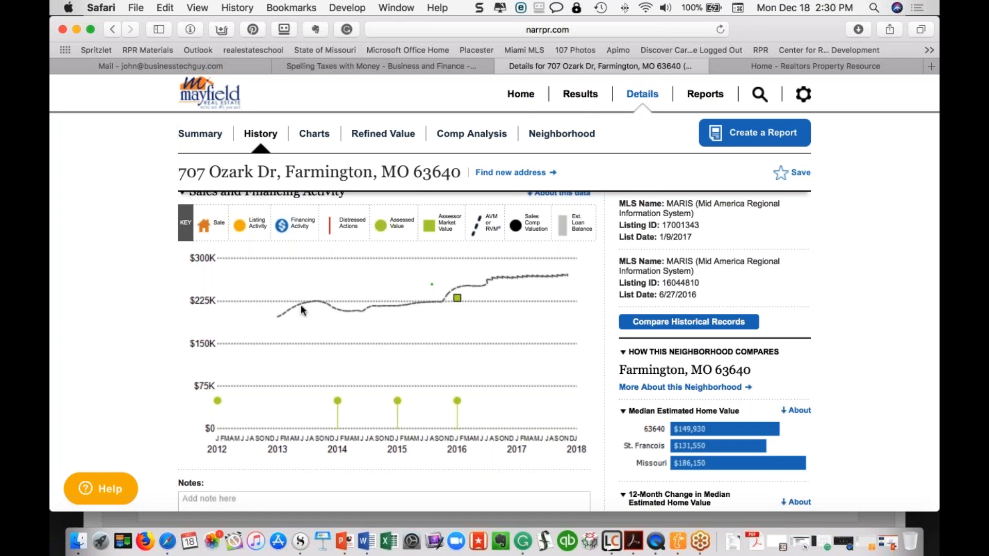
Expand Prior Sales Transactions and switch it to Listing Records
scroll(360, 317, down, 3)
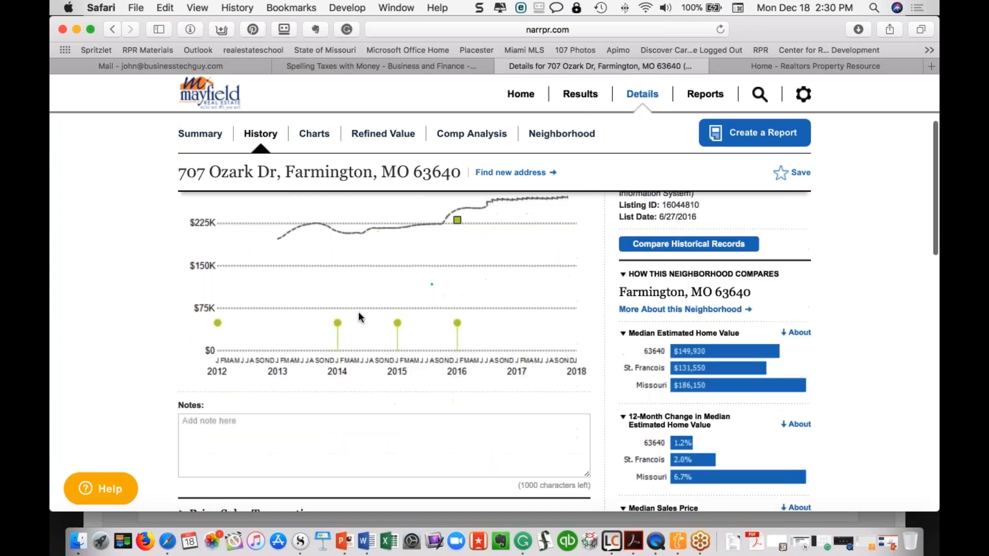
scroll(359, 316, down, 10)
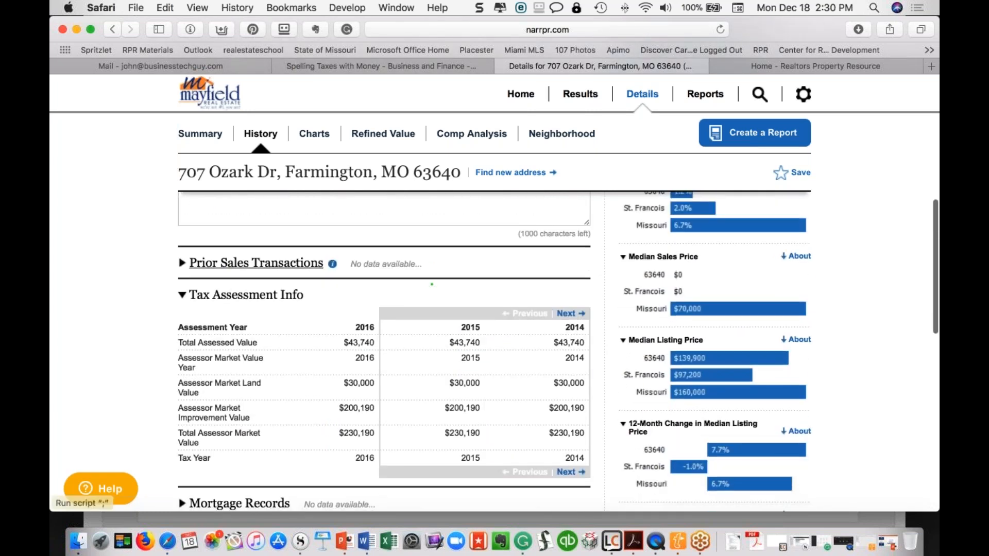
click(184, 264)
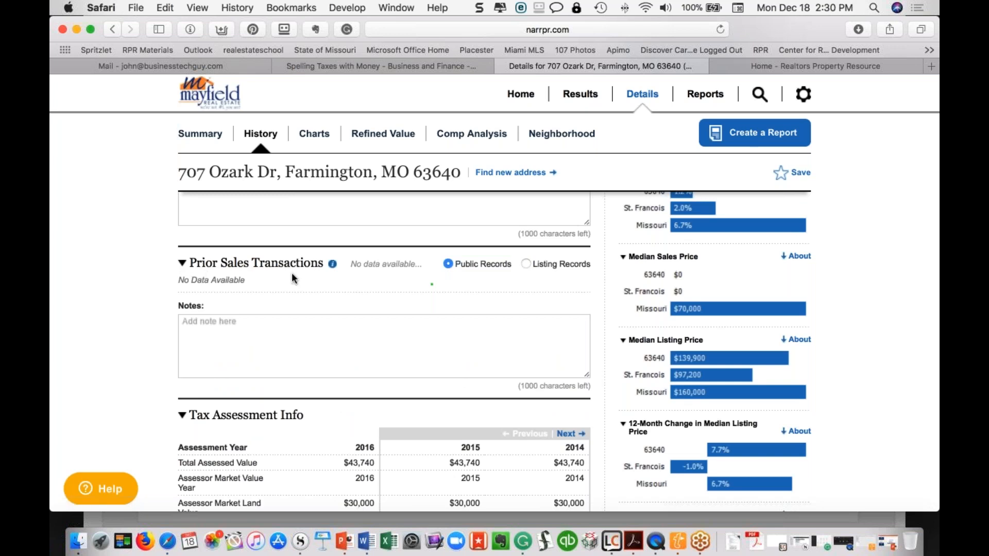
click(184, 265)
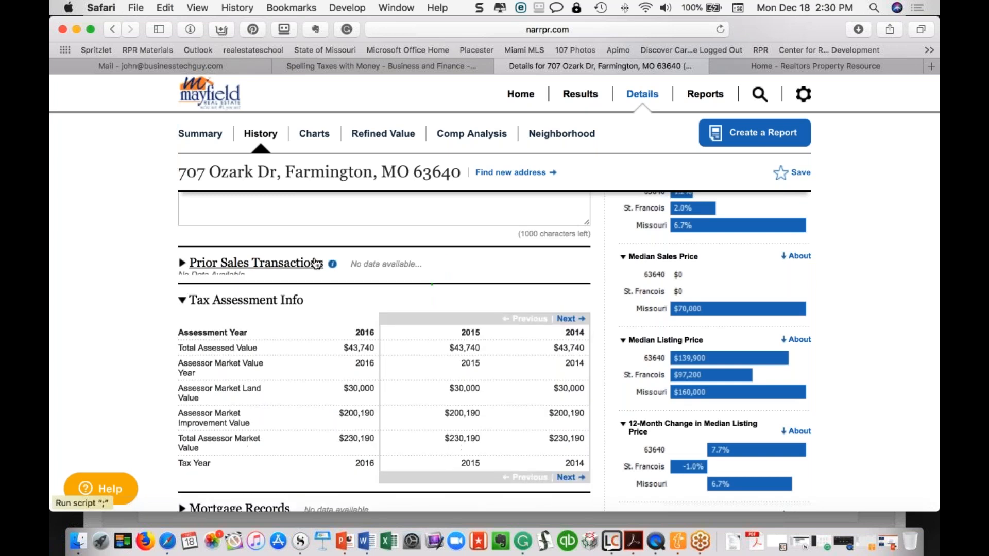
click(184, 265)
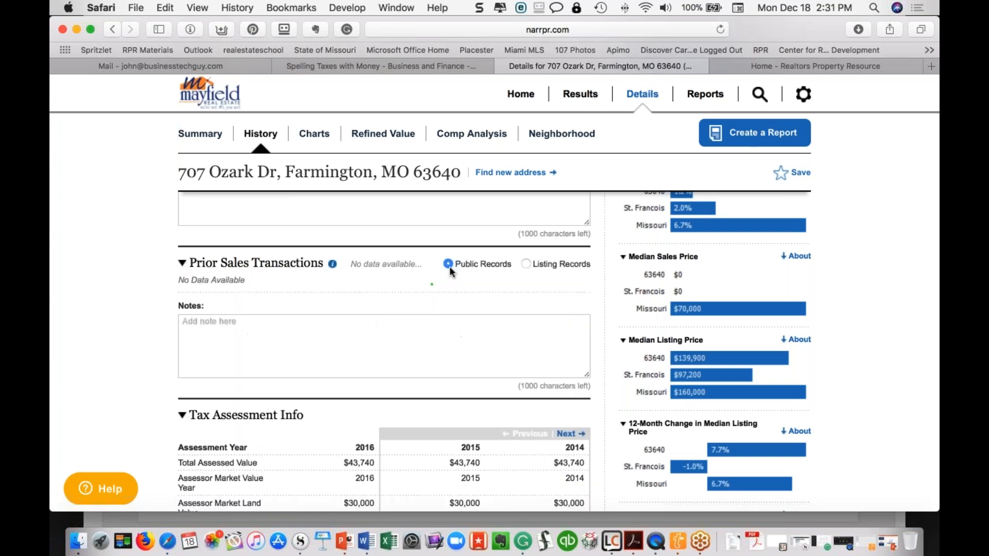
click(526, 264)
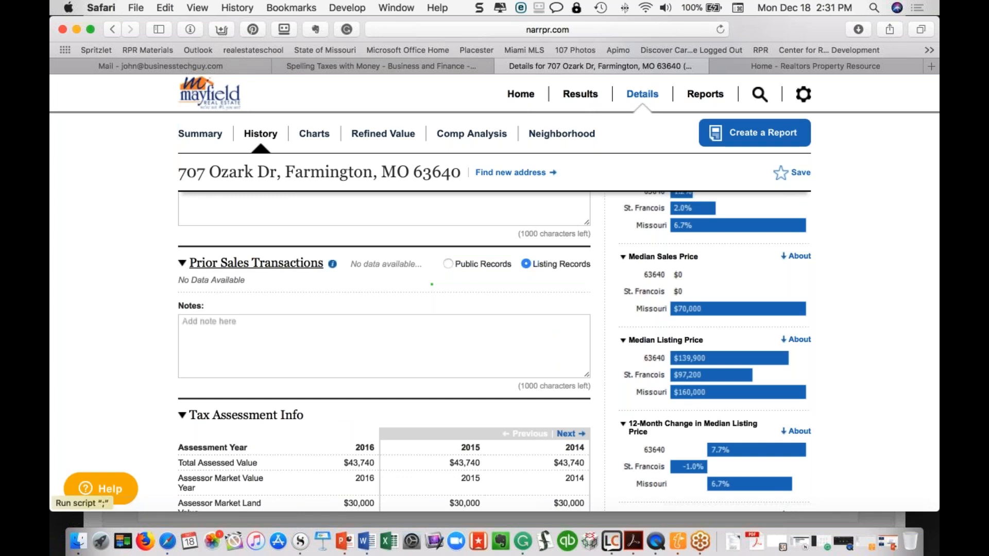
Expand the Mortgage Records section, which shows no data
scroll(383, 335, down, 1)
scroll(384, 335, down, 4)
scroll(239, 394, down, 1)
click(240, 394)
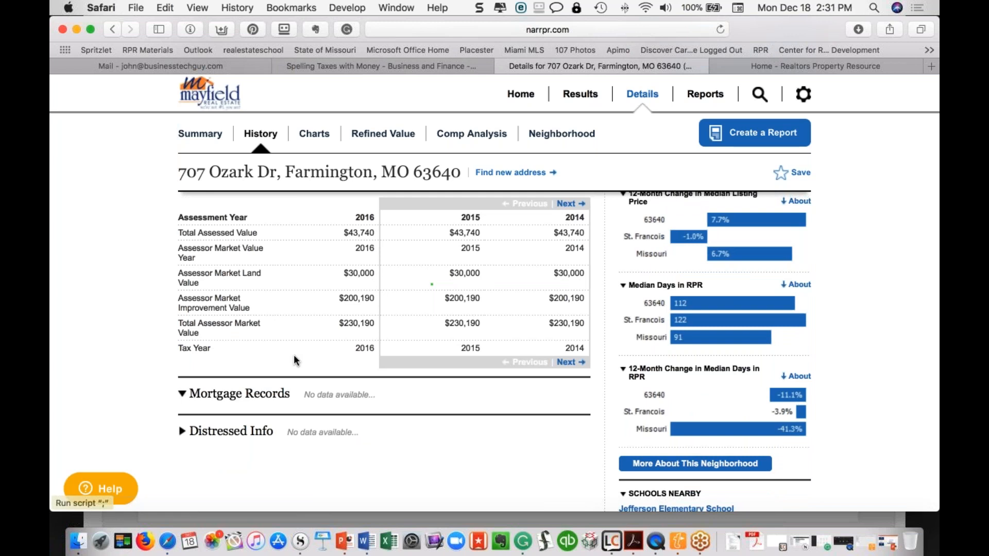
scroll(294, 355, up, 5)
scroll(293, 354, up, 15)
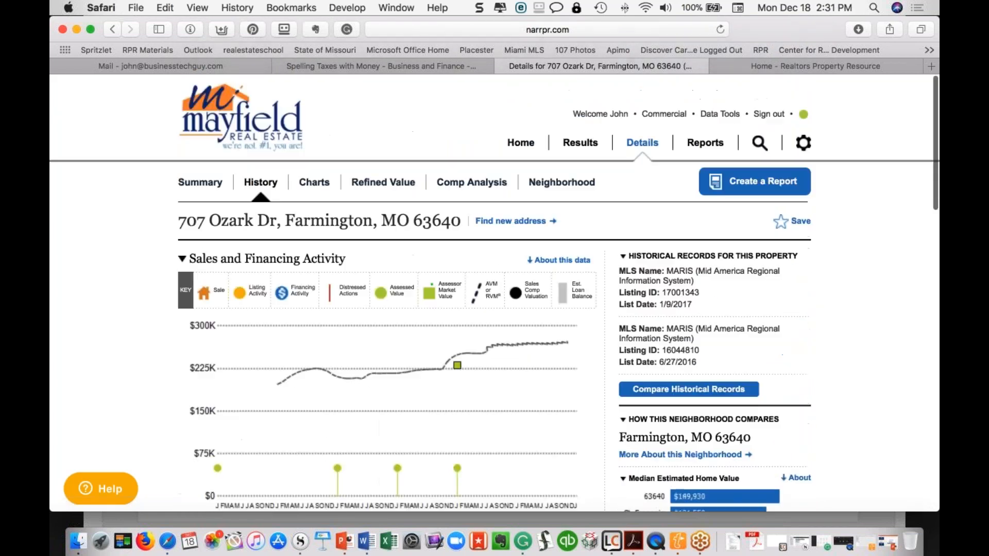
click(314, 183)
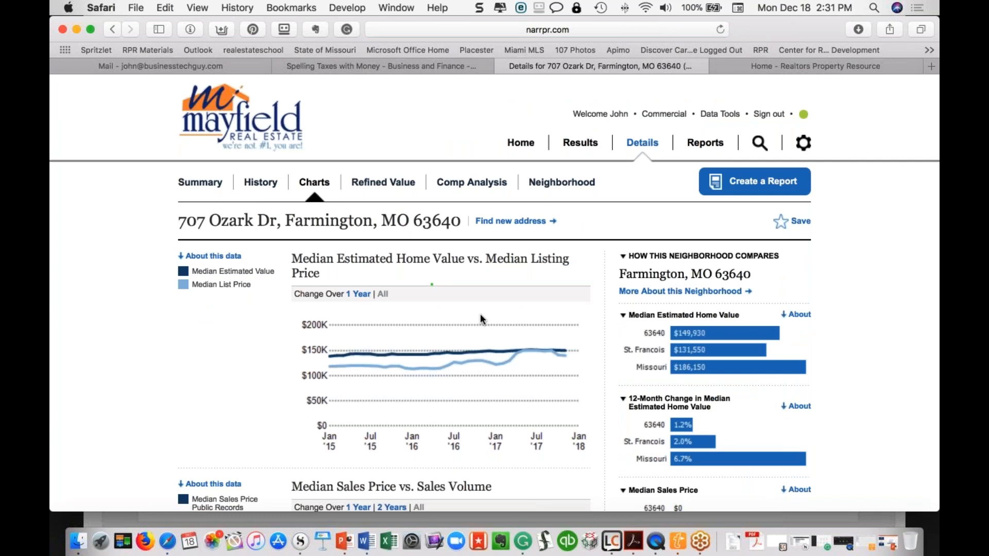
scroll(432, 284, down, 10)
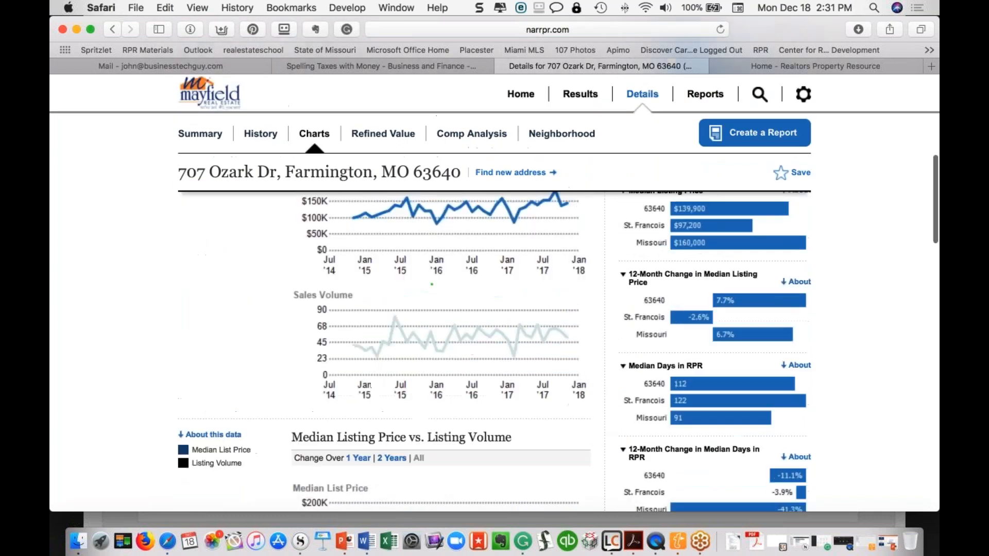
scroll(432, 284, down, 5)
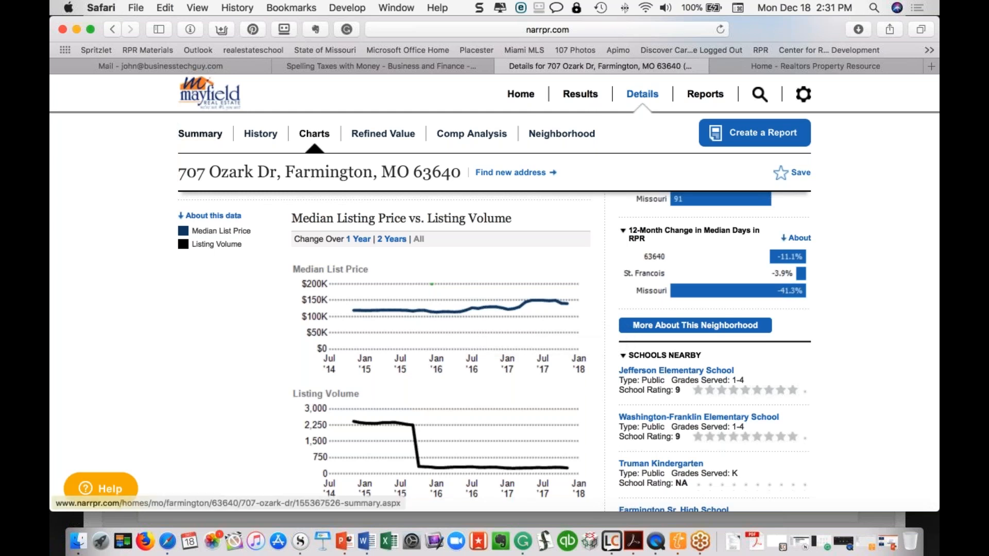
click(200, 133)
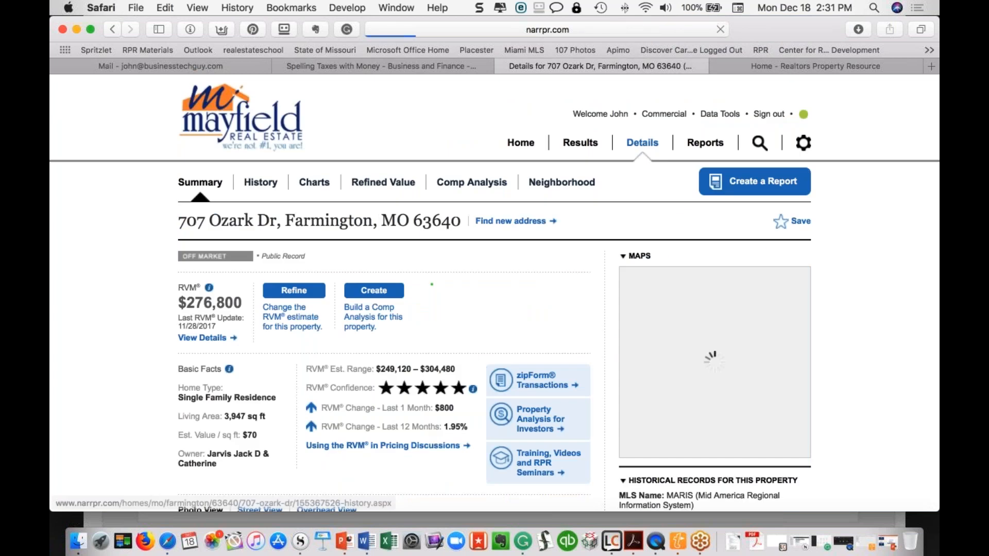
scroll(431, 284, down, 20)
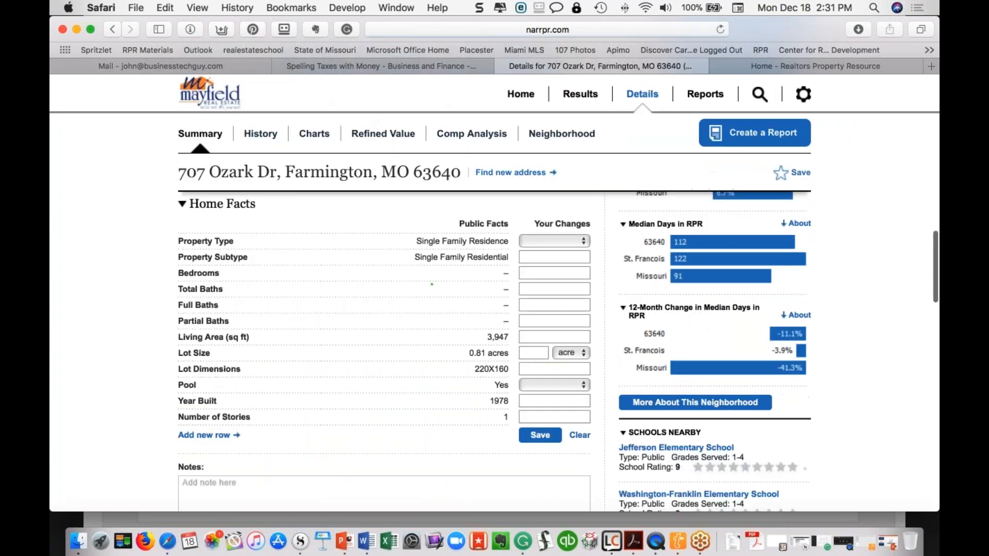
scroll(294, 237, down, 5)
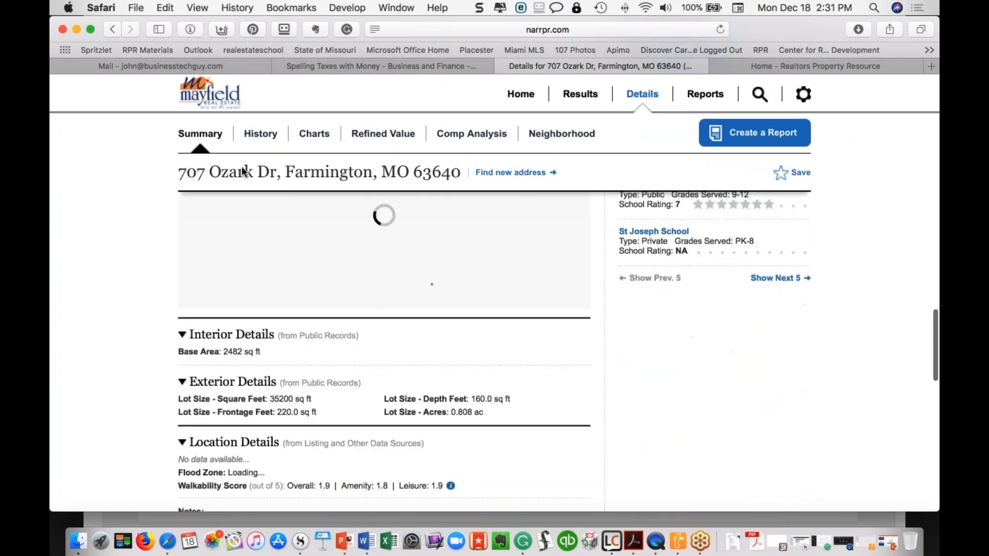
scroll(313, 300, up, 5)
right_click(313, 300)
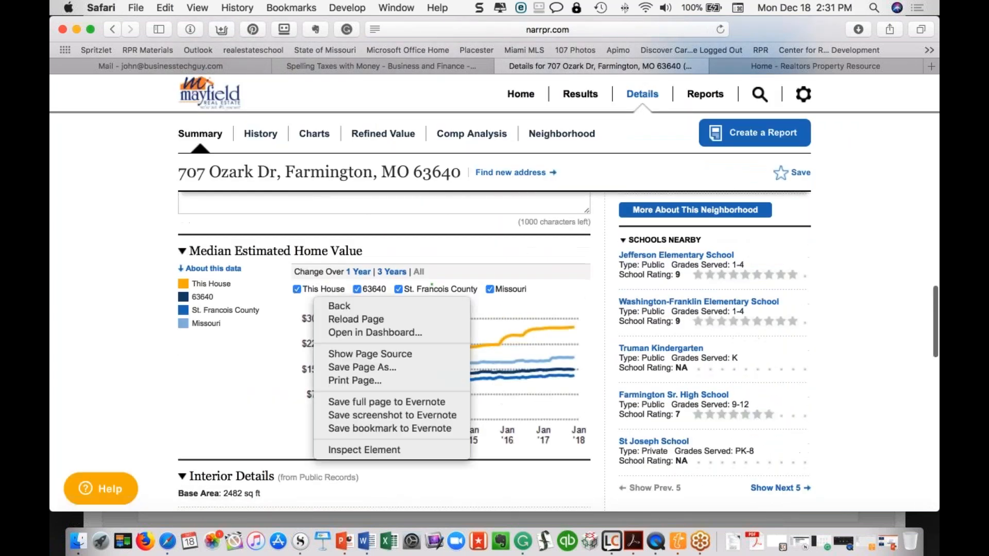
click(263, 355)
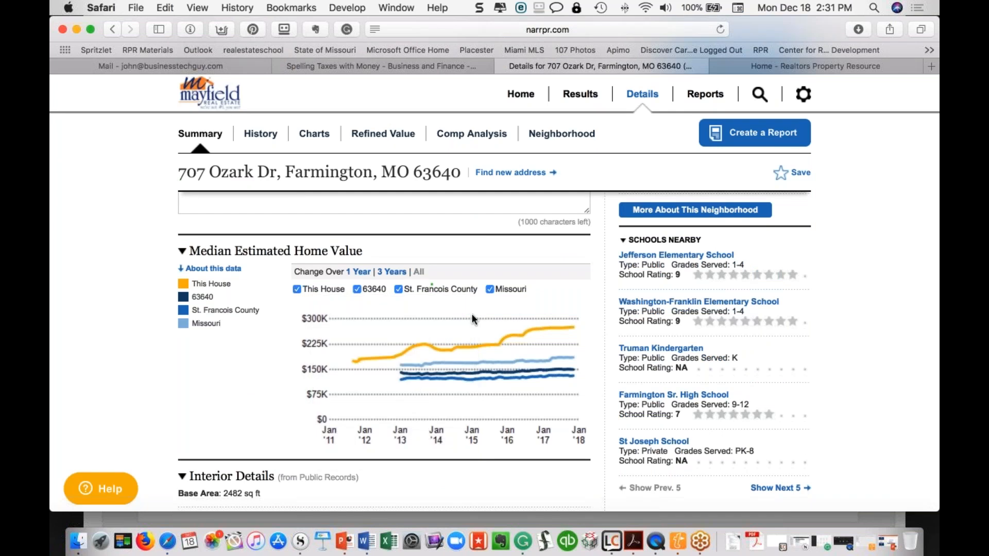
Hide the St. Francois County and Missouri lines, leaving This House (~$275K) versus ZIP 63640 (~$150K)
click(400, 289)
click(490, 289)
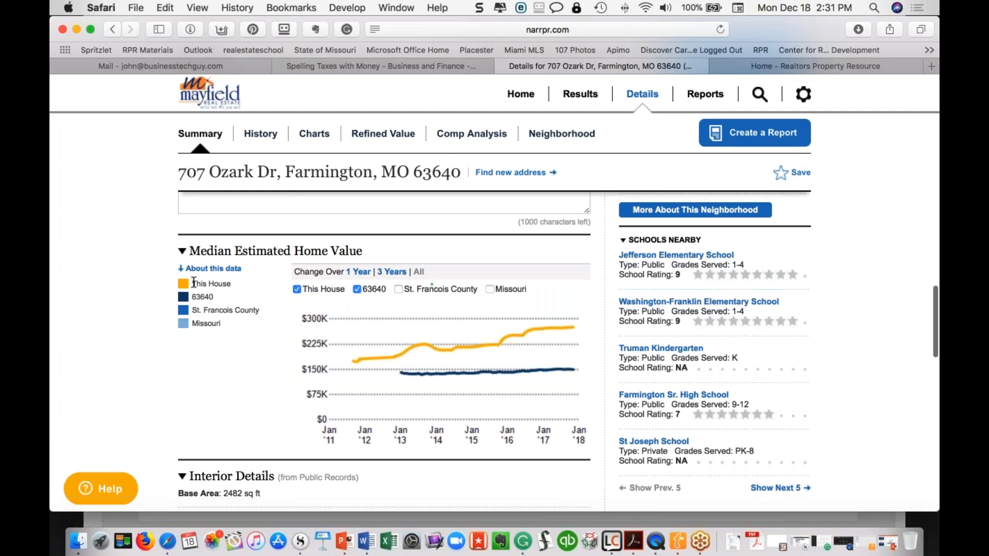
drag(192, 284, 215, 297)
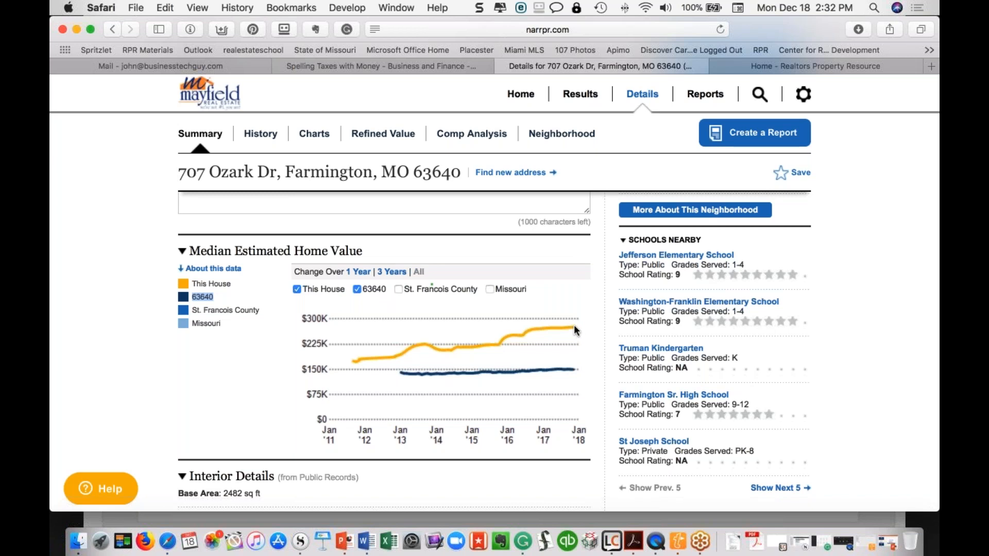
mouse_move(574, 324)
mouse_move(570, 327)
click(263, 371)
Go through the Charts page to the Refined Value tab showing the $276,800 estimate
scroll(261, 369, up, 4)
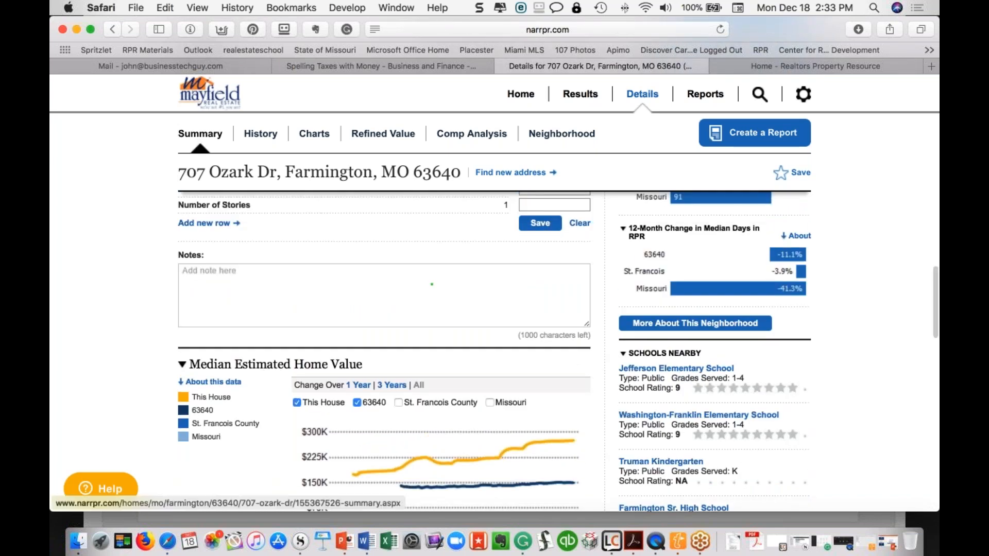
click(314, 136)
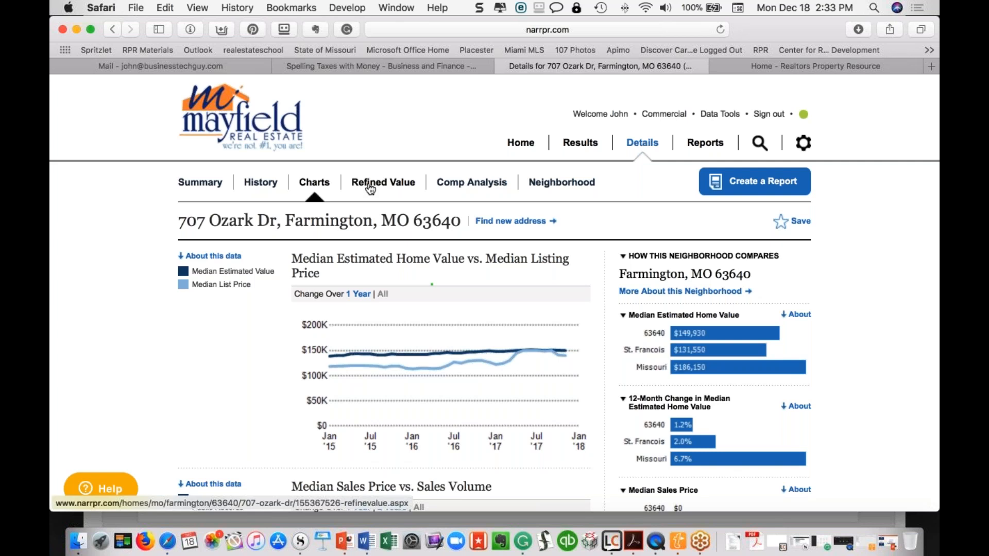
click(369, 188)
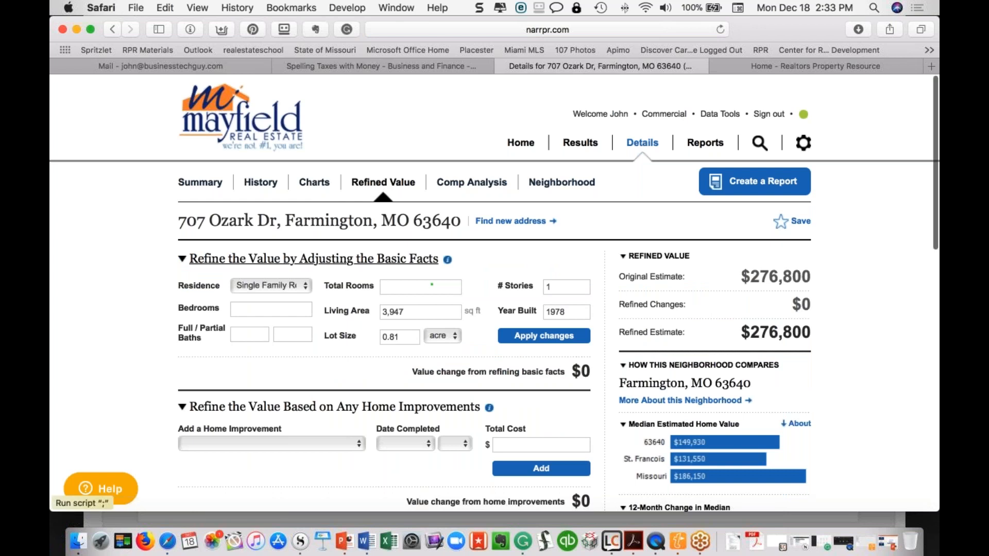
scroll(380, 187, down, 2)
scroll(379, 187, down, 3)
scroll(431, 285, down, 2)
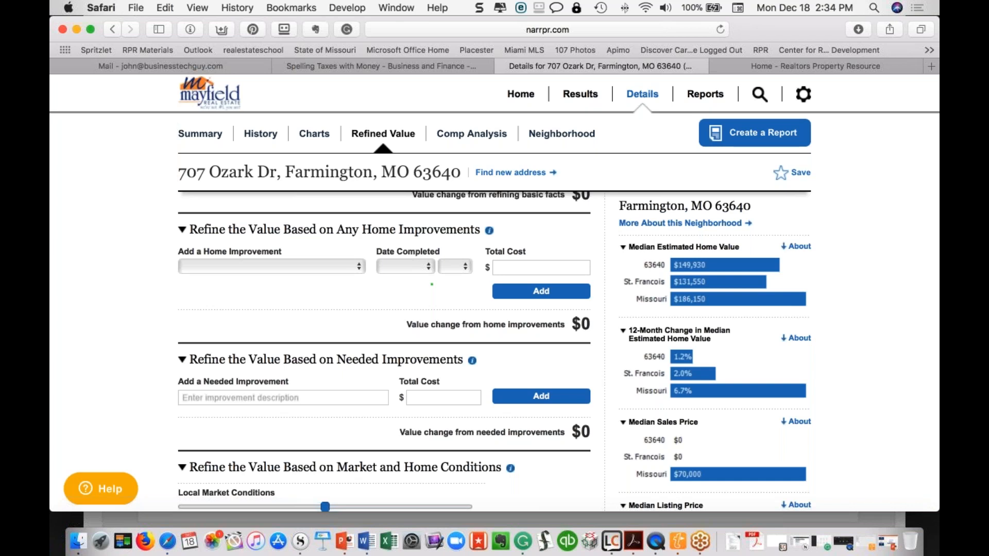
Add a Bathroom Remodel (Midrange) from March 2015 costing $25,000, worth +$12,443
click(328, 264)
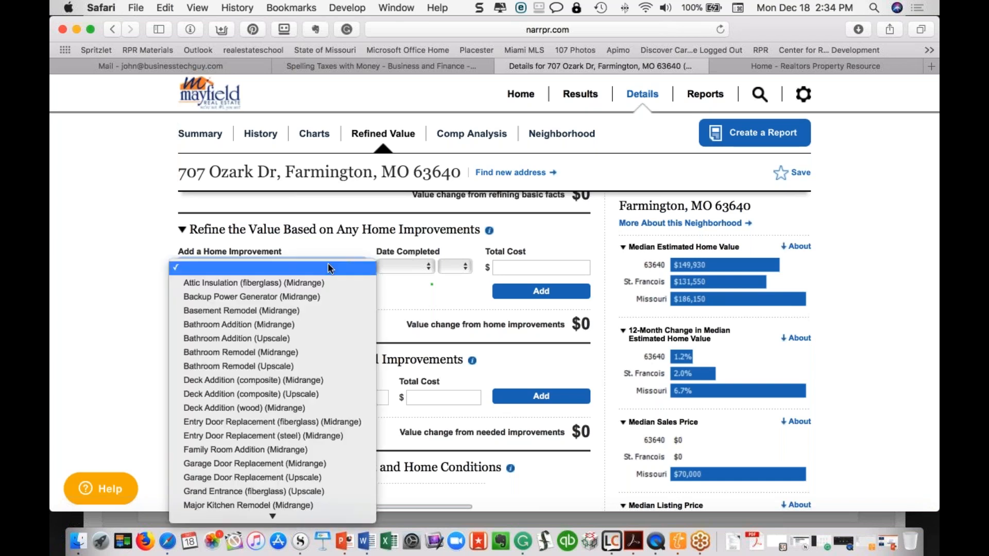
click(240, 351)
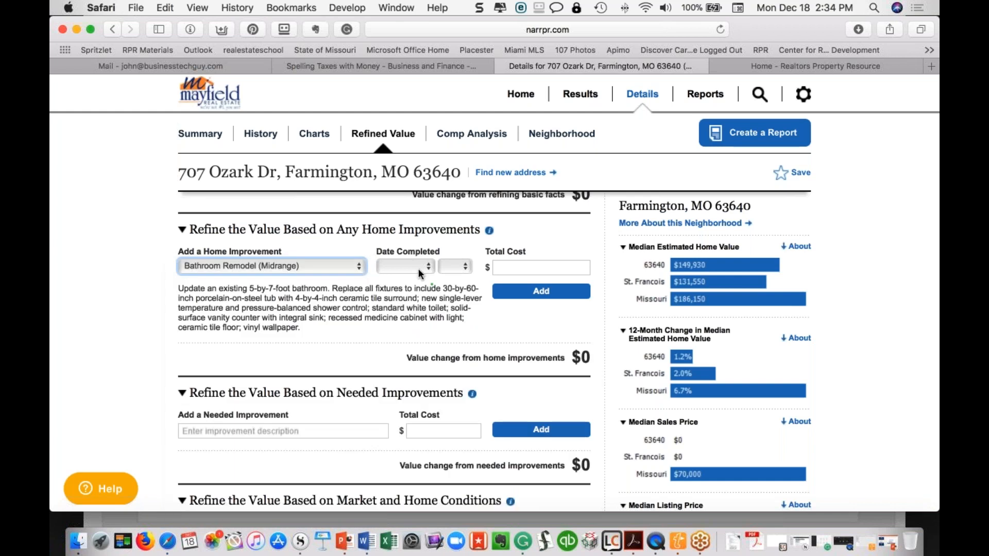
click(427, 262)
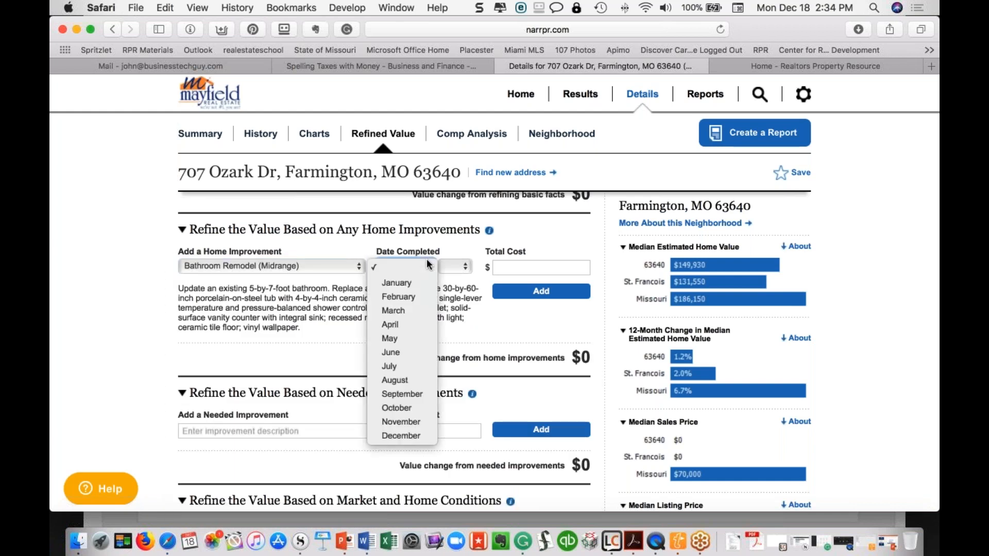
click(399, 311)
click(469, 266)
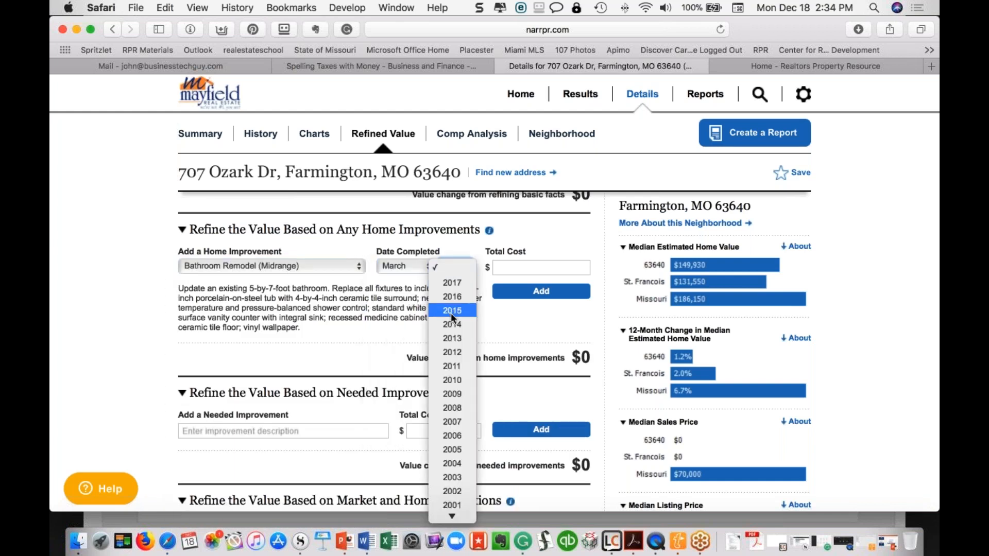
click(453, 308)
click(514, 268)
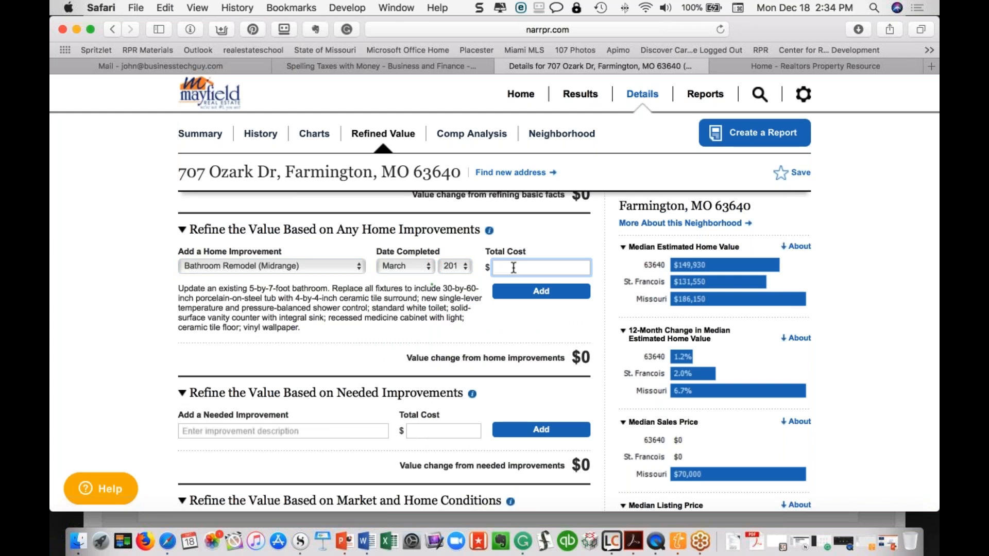
text(250000)
click(552, 294)
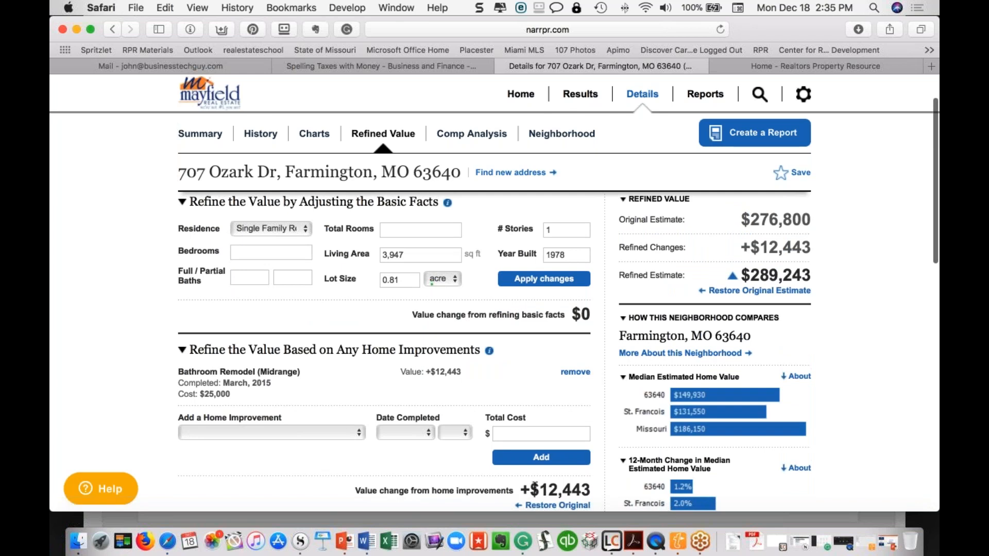
mouse_move(540, 490)
mouse_down()
mouse_move(592, 492)
mouse_move(542, 490)
mouse_up()
click(591, 492)
click(542, 491)
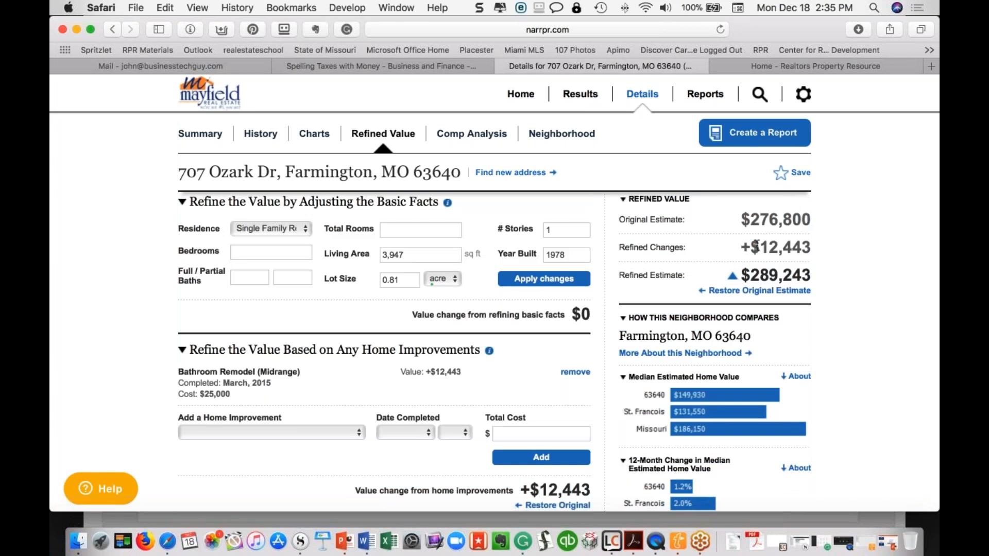
double_click(791, 247)
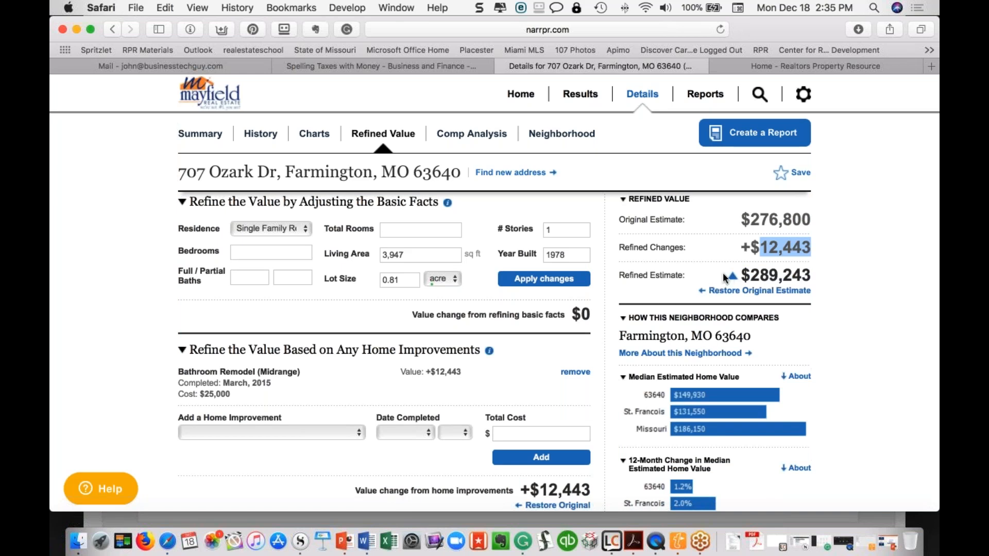
click(830, 272)
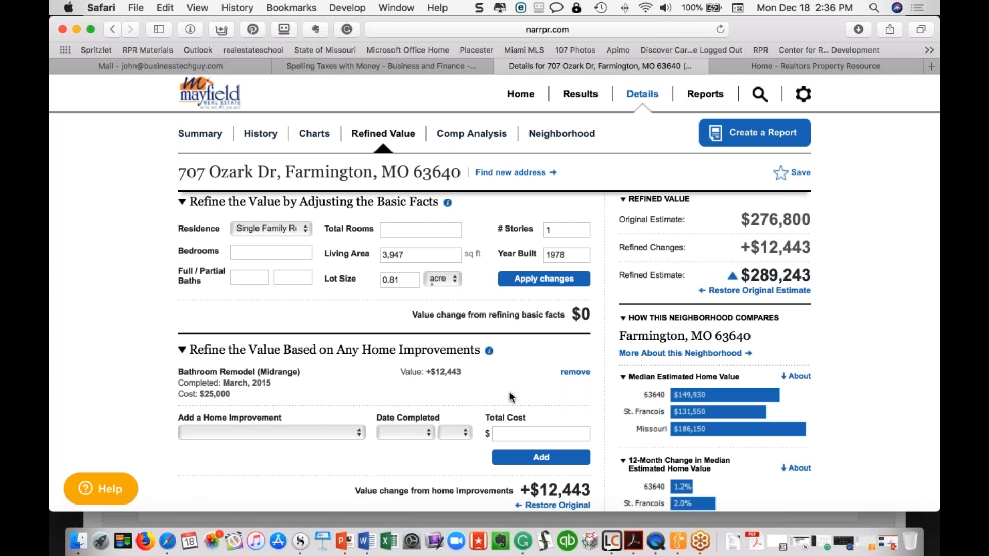
drag(372, 350, 381, 391)
Add an Entry Door Replacement (steel) (Midrange) from March 2015 costing $3,000, worth +$1,907
click(382, 392)
scroll(352, 309, down, 5)
click(351, 288)
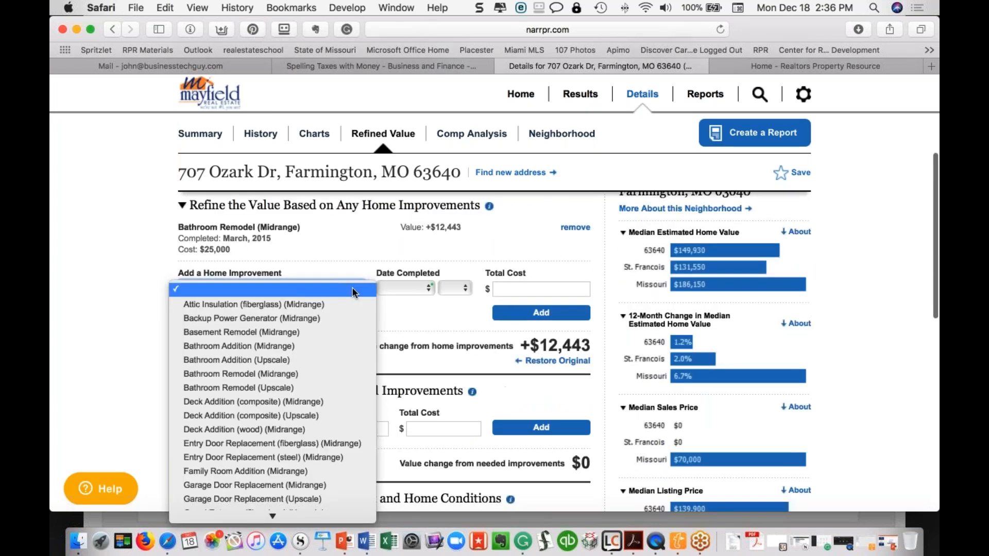
scroll(252, 462, down, 4)
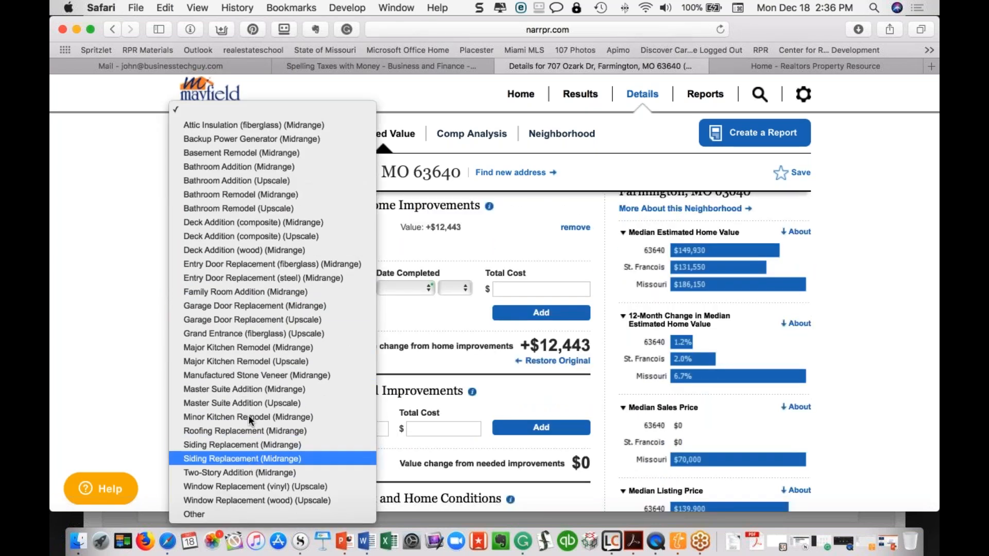
click(238, 278)
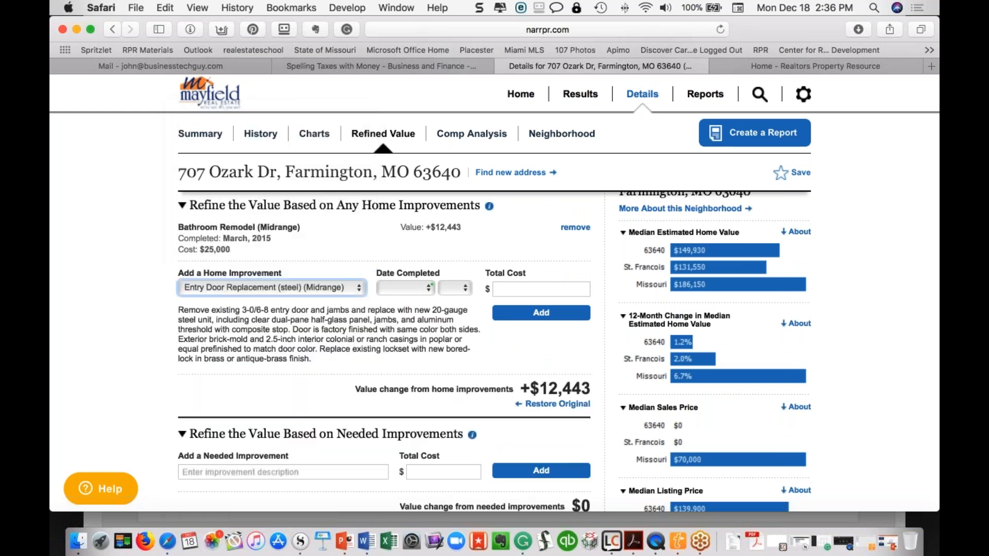
click(416, 286)
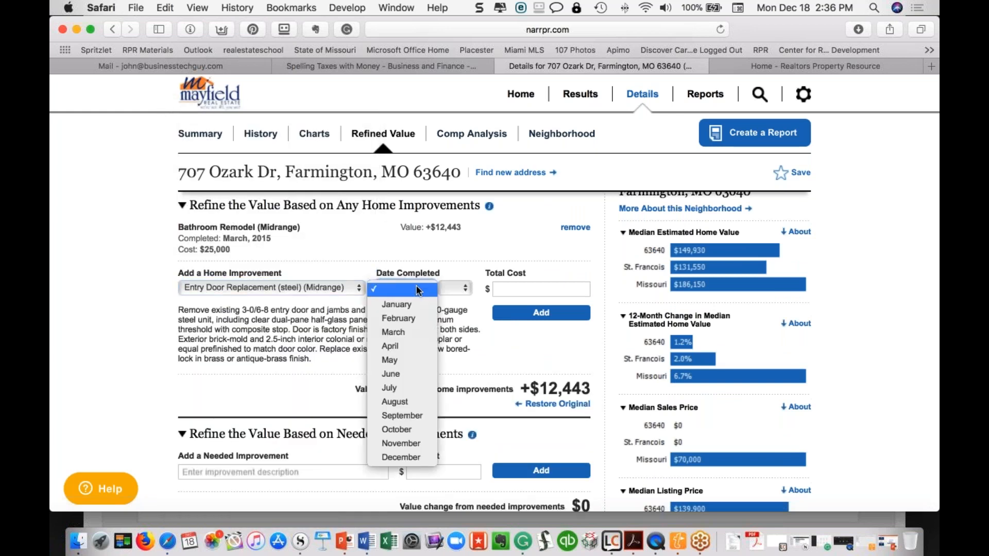
click(405, 332)
click(453, 285)
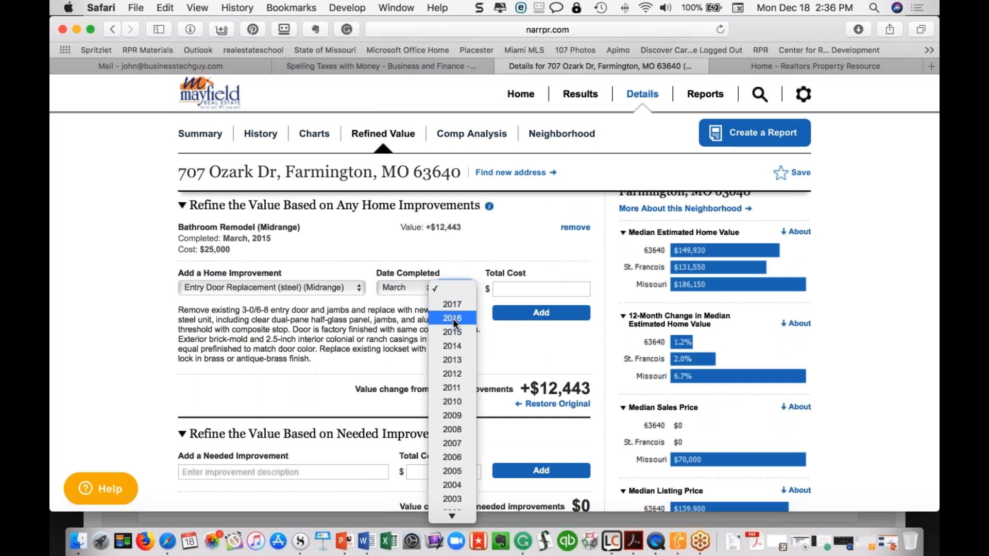
click(449, 332)
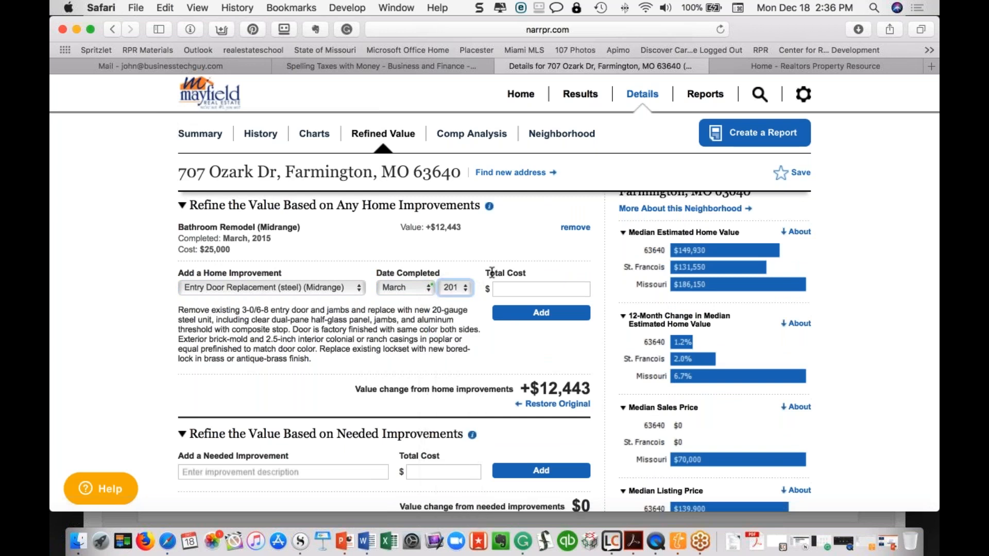
click(509, 289)
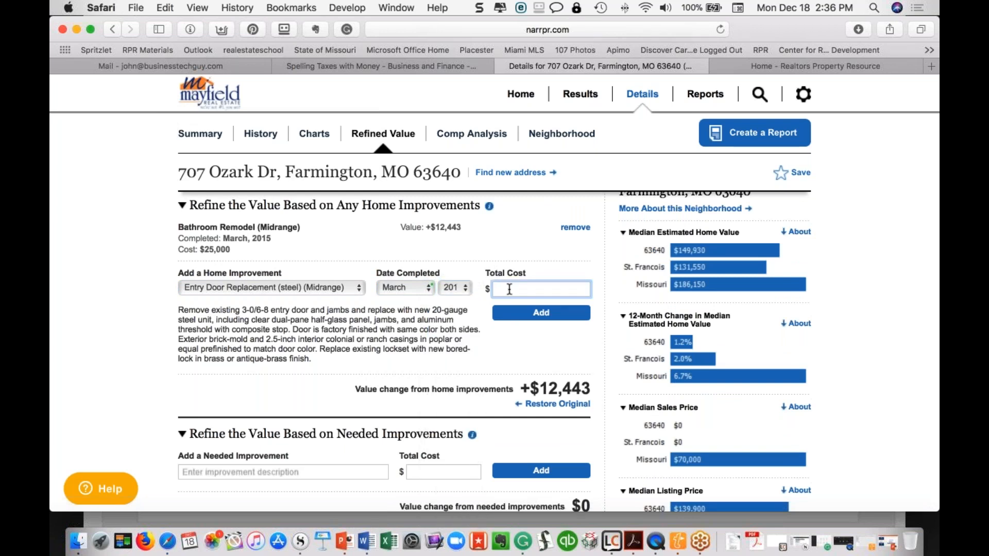
text(3000)
click(556, 312)
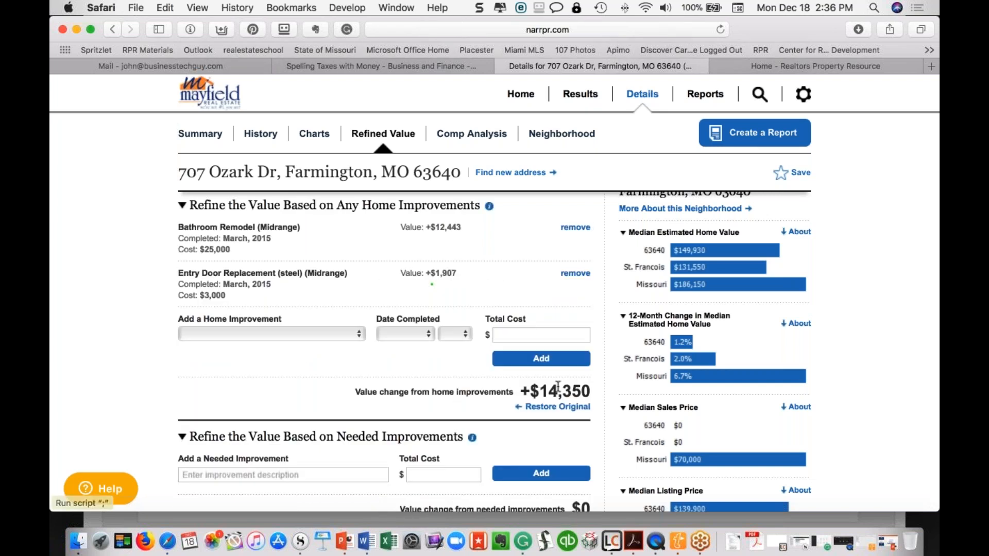
Add 'Roof' as a needed improvement with a total cost of 20,000
scroll(557, 369, up, 3)
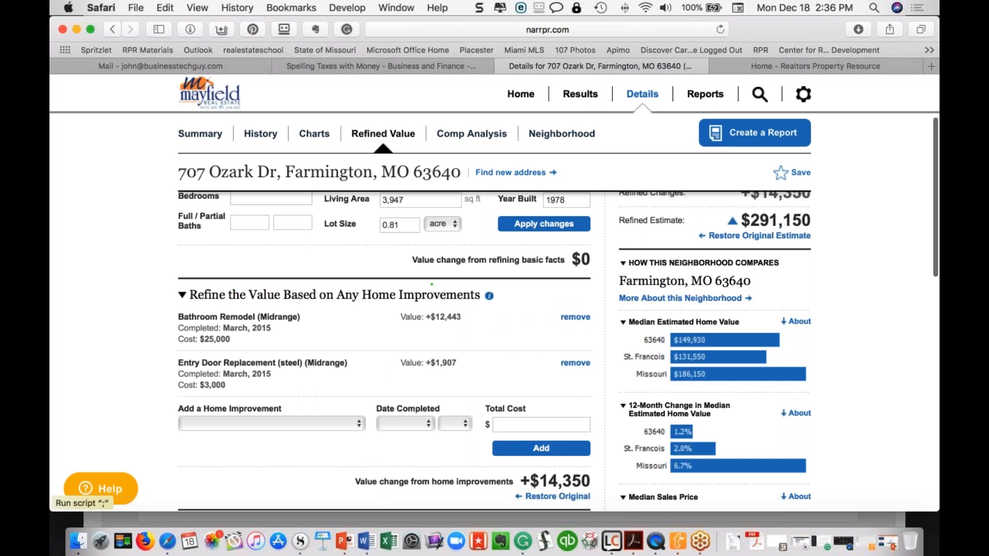
scroll(494, 335, down, 3)
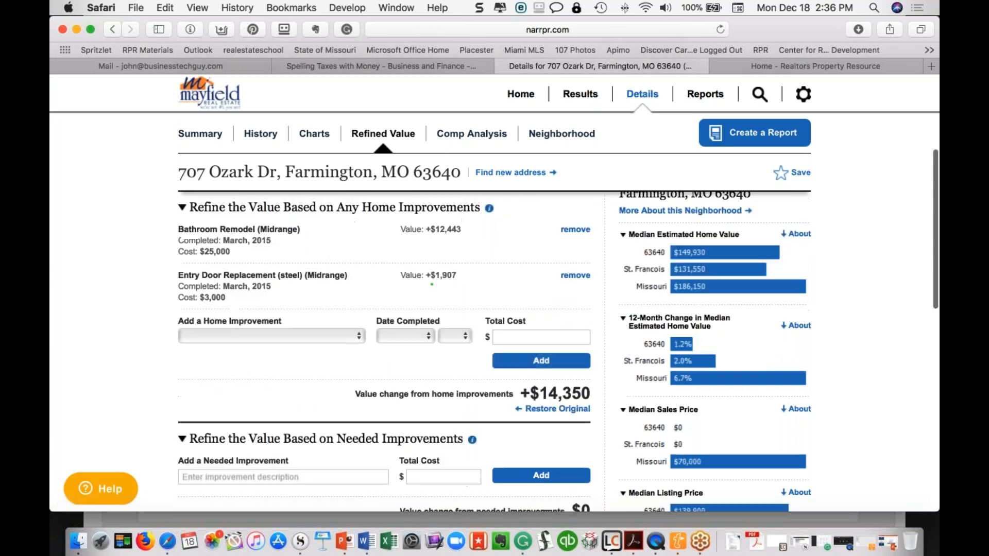
scroll(494, 335, down, 2)
scroll(557, 374, down, 1)
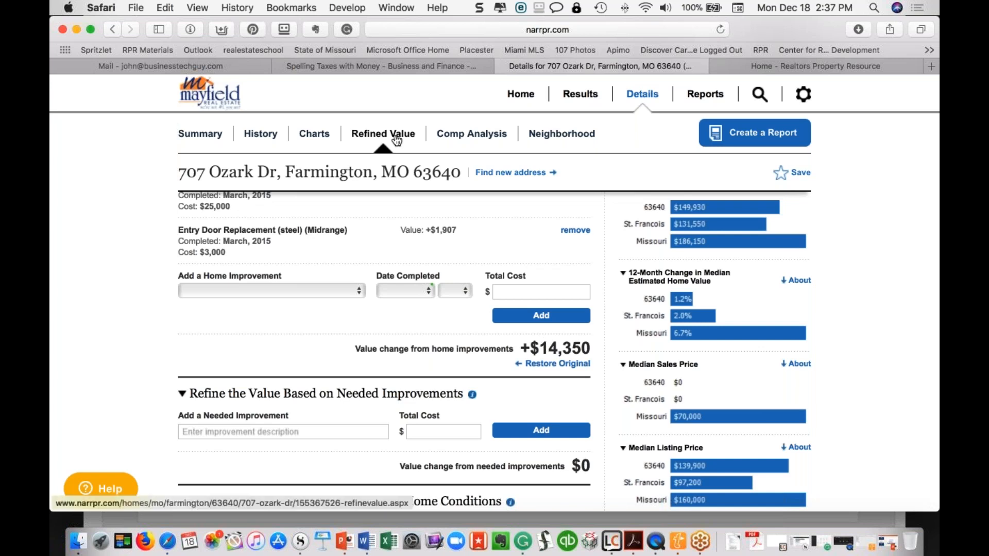
scroll(407, 299, down, 5)
click(283, 342)
text(Roof)
click(426, 342)
text(20,000)
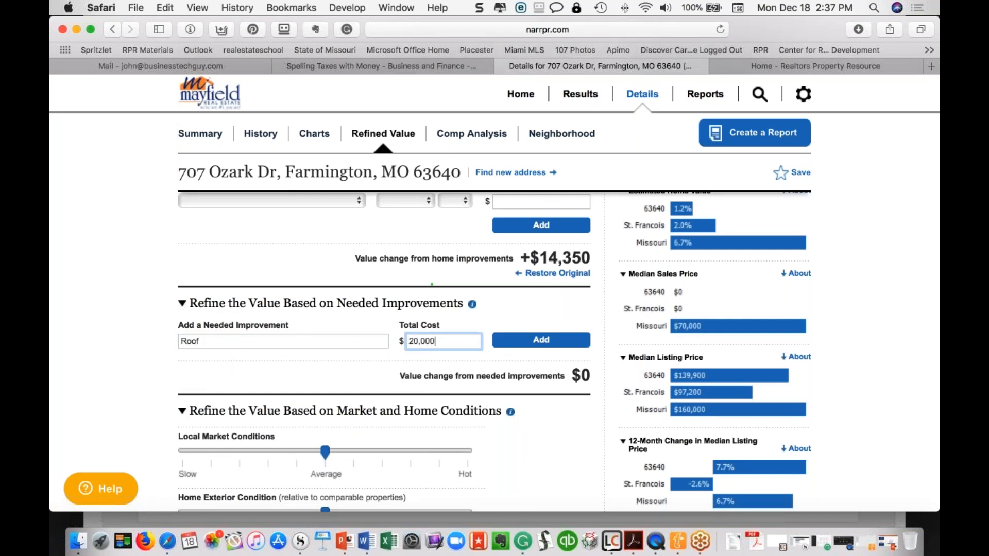
click(541, 340)
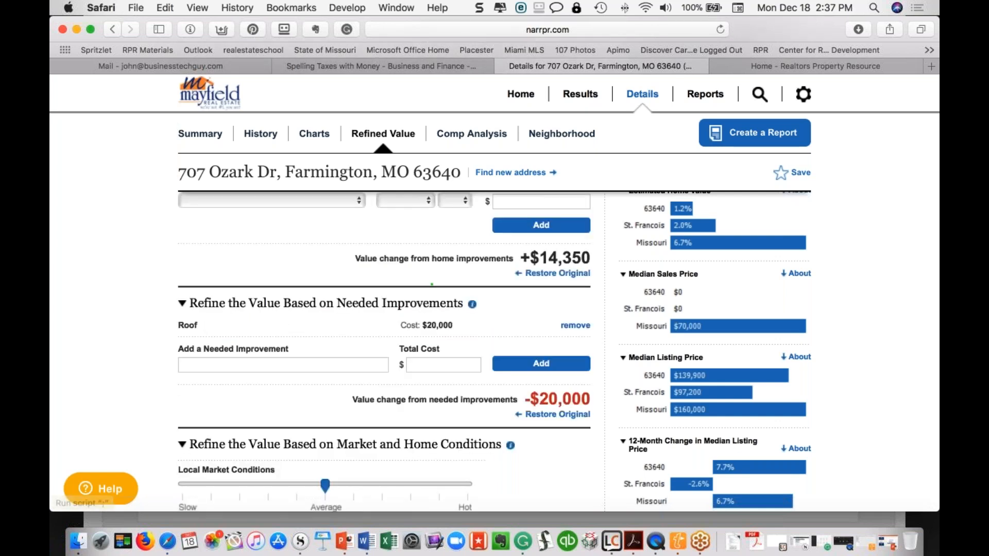
scroll(384, 309, down, 5)
scroll(463, 309, up, 10)
mouse_move(488, 321)
scroll(391, 319, down, 15)
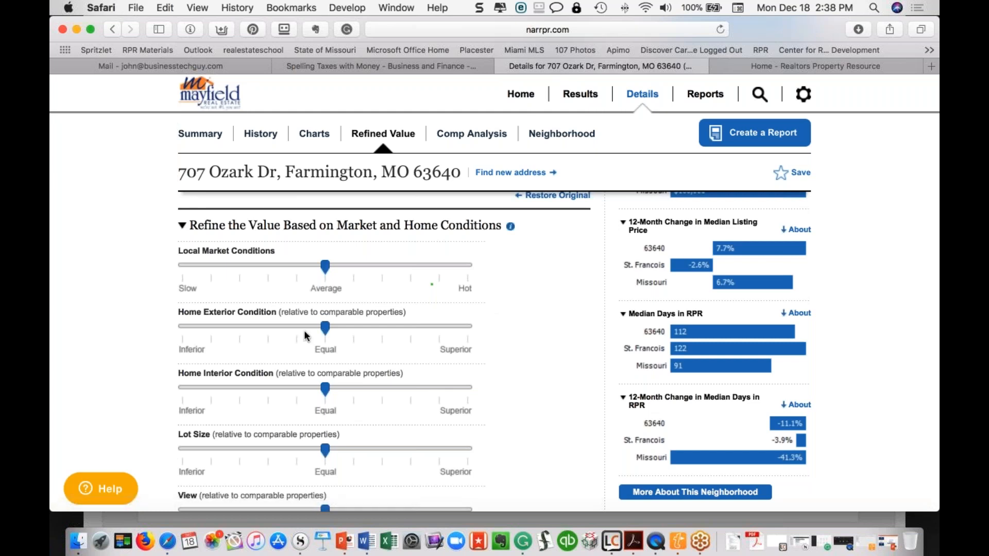
Raise the home interior condition slider to near Superior
scroll(304, 335, down, 2)
drag(304, 338, 236, 337)
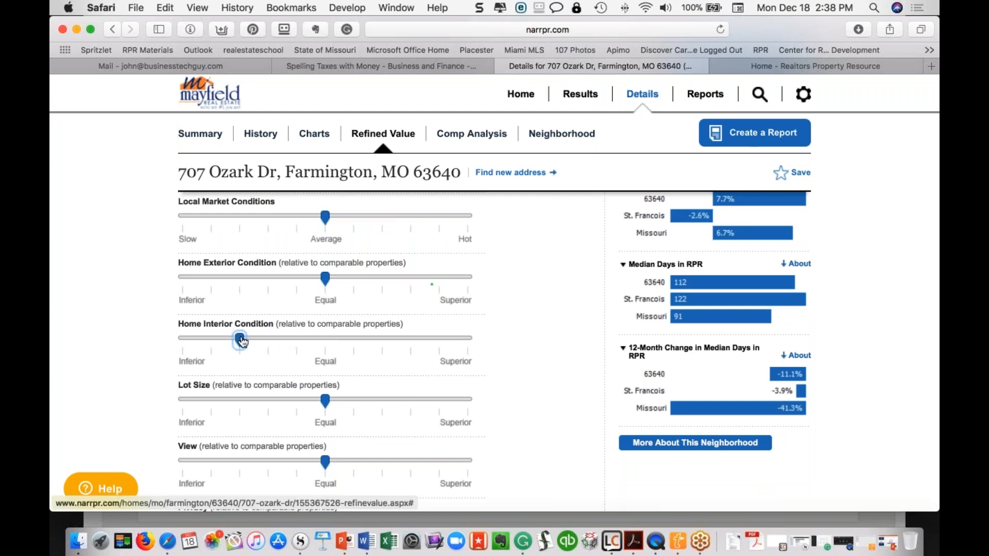
click(217, 335)
scroll(416, 394, down, 5)
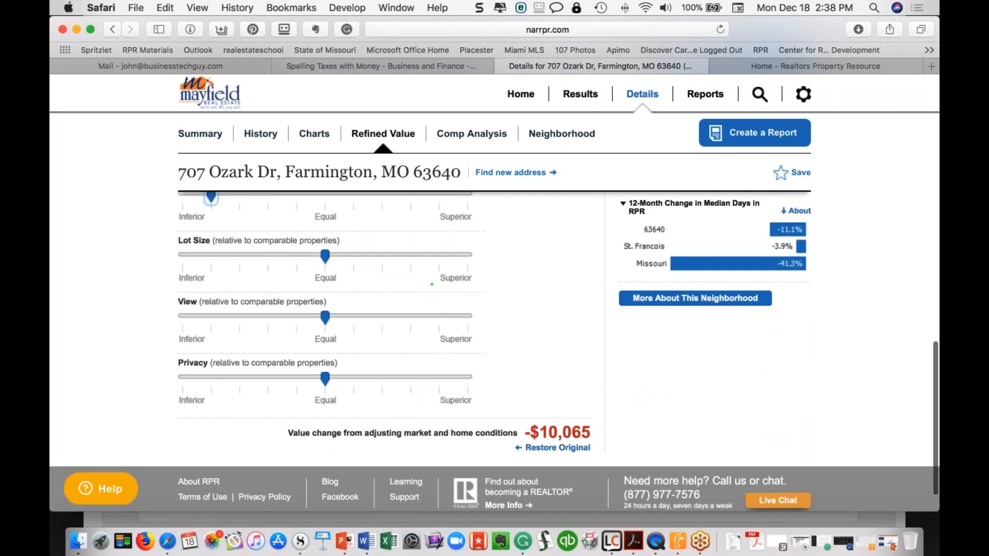
scroll(430, 334, up, 3)
scroll(429, 334, up, 2)
drag(211, 320, 410, 320)
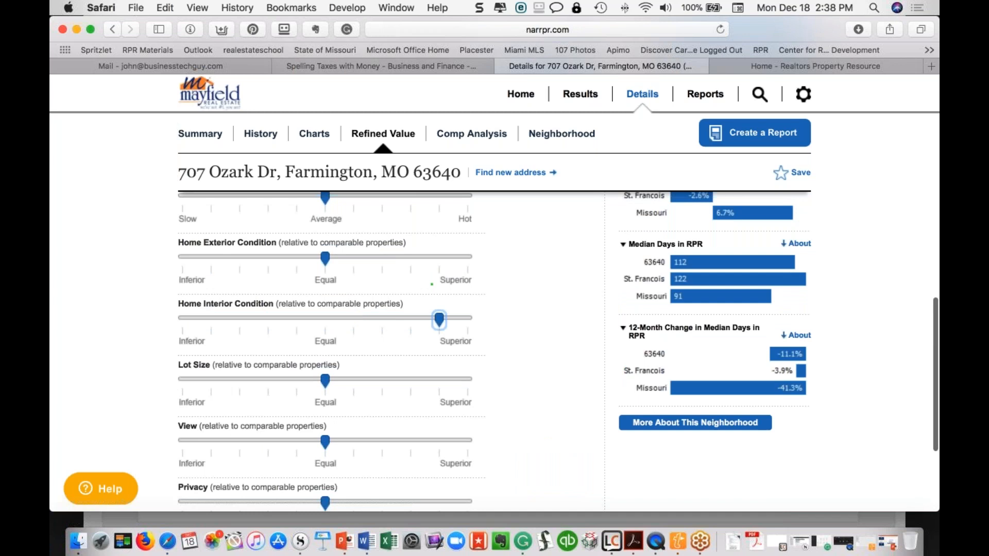
Lower the exterior rating below Equal and local market conditions one step below Average
scroll(432, 284, down, 6)
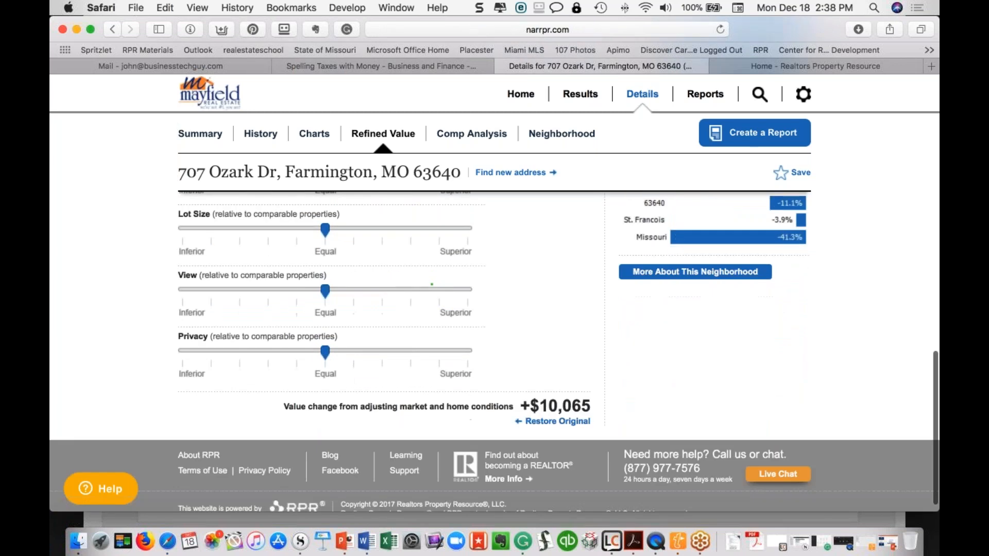
scroll(432, 284, up, 6)
scroll(347, 299, up, 2)
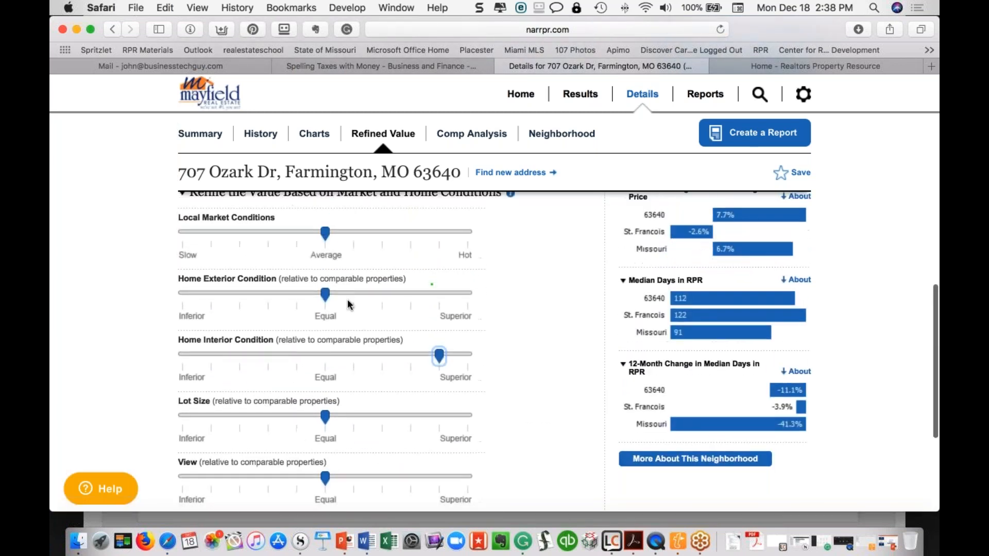
drag(325, 296, 269, 295)
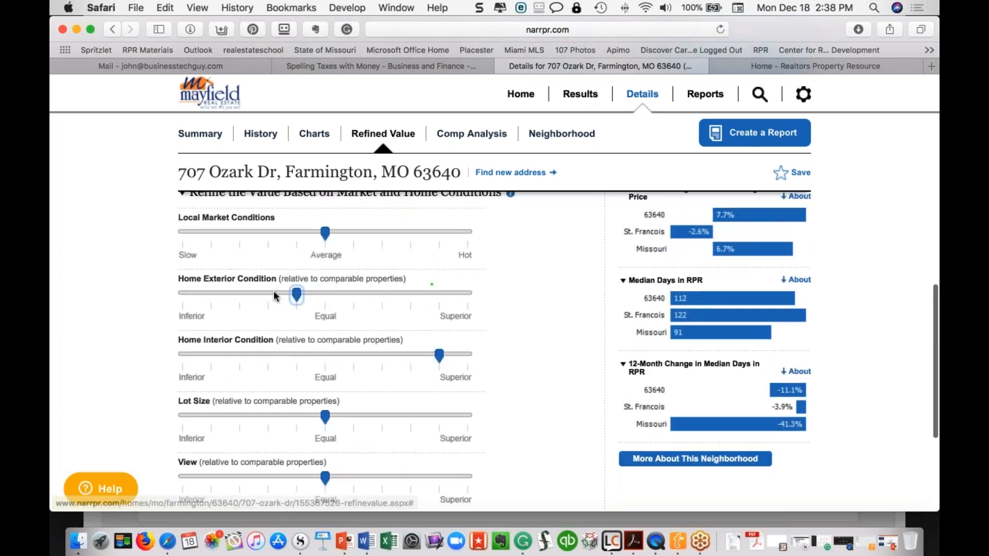
click(326, 235)
drag(327, 237, 297, 236)
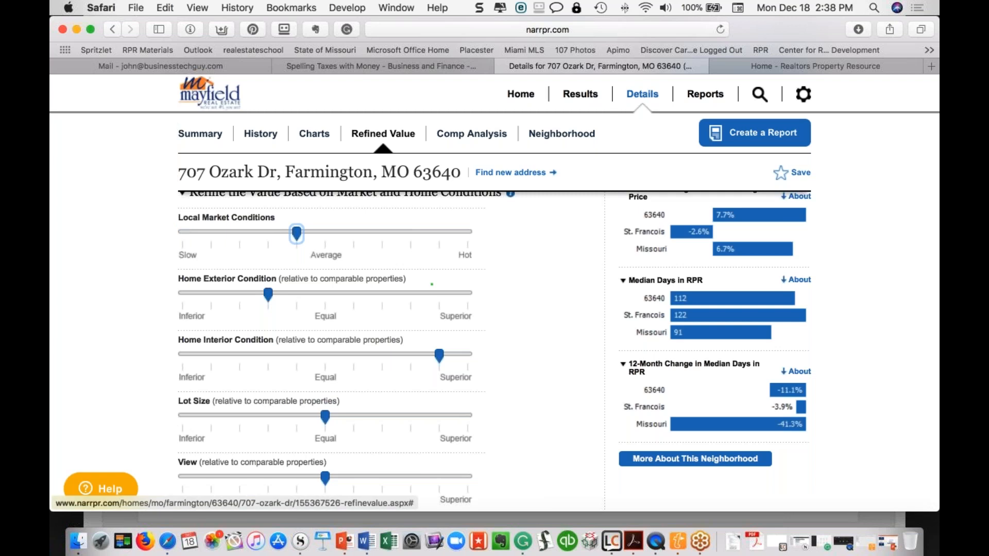
Rate lot size and view two steps below Equal and privacy two steps above
scroll(296, 235, down, 3)
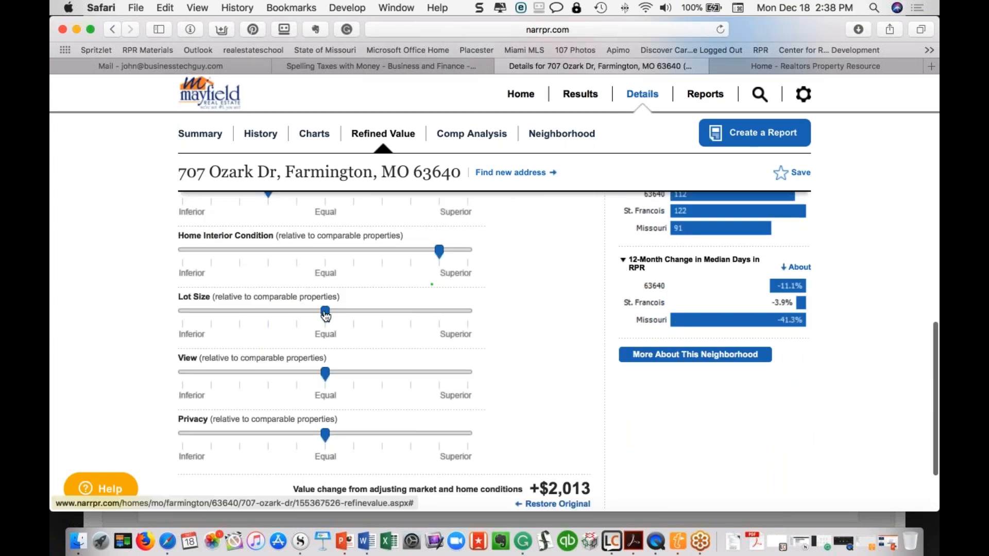
drag(325, 313, 277, 313)
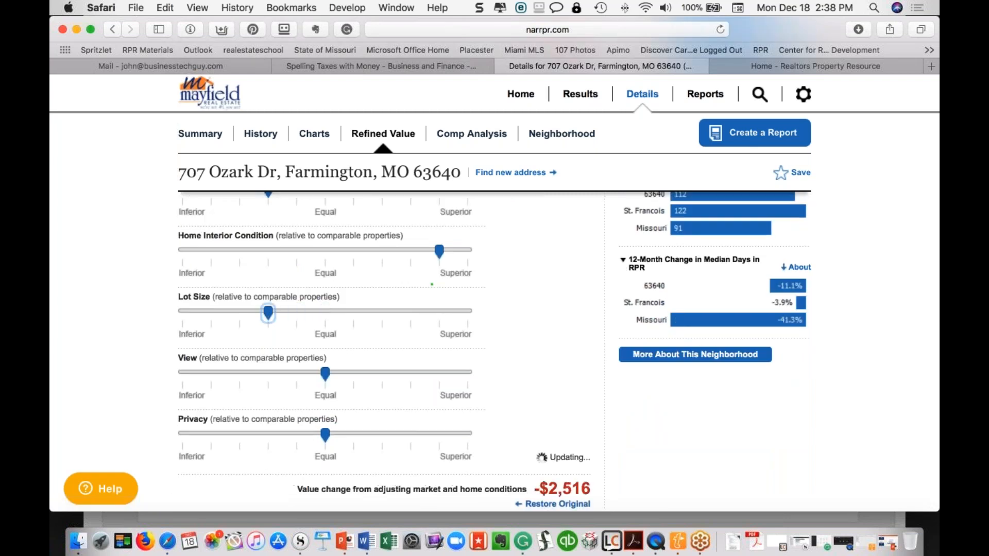
drag(325, 375, 268, 375)
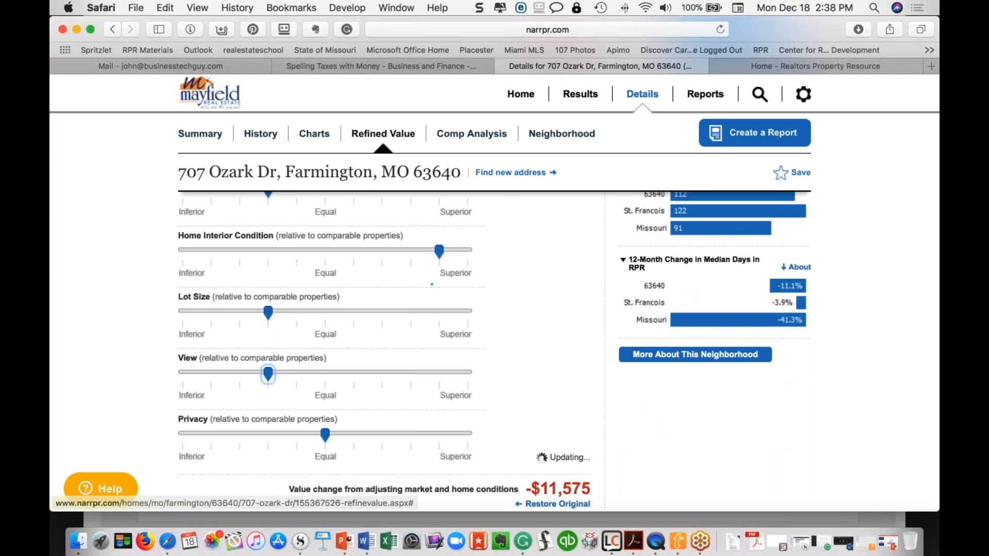
drag(325, 435, 382, 435)
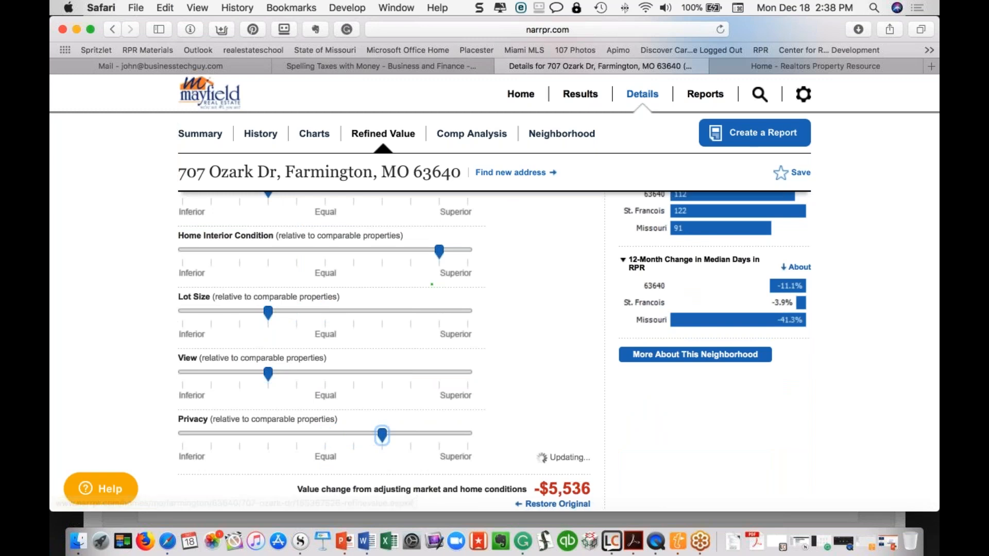
scroll(524, 438, down, 2)
scroll(523, 437, up, 6)
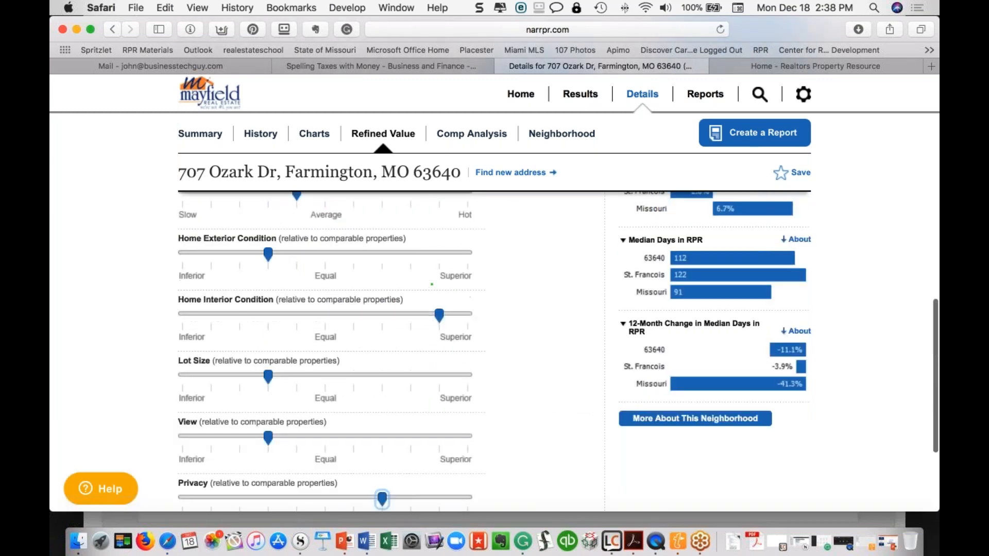
scroll(523, 437, up, 5)
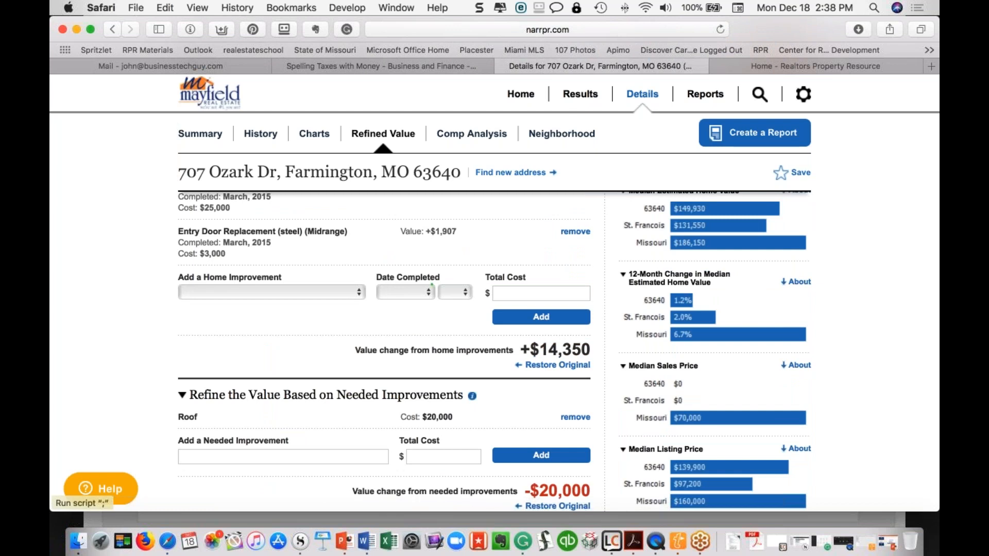
scroll(524, 437, up, 4)
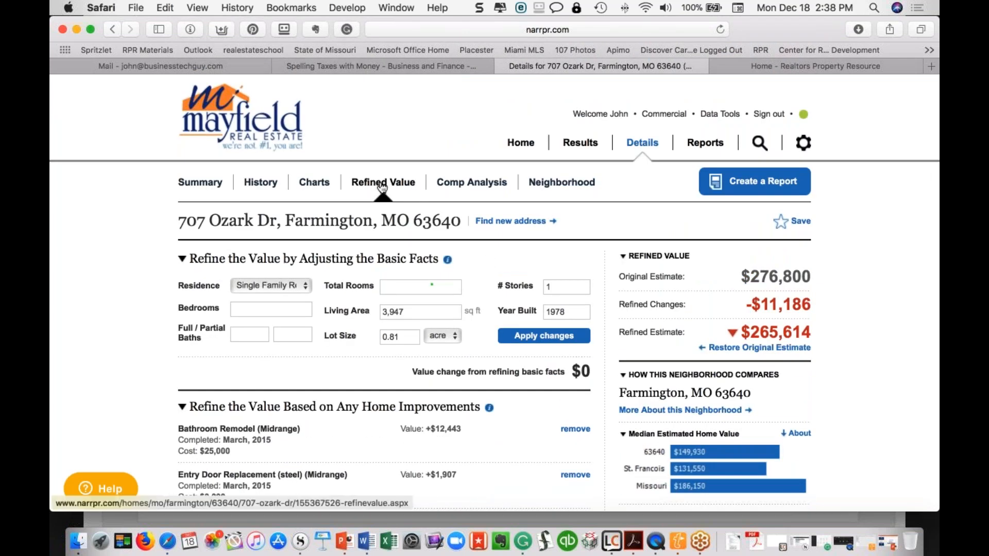
click(467, 184)
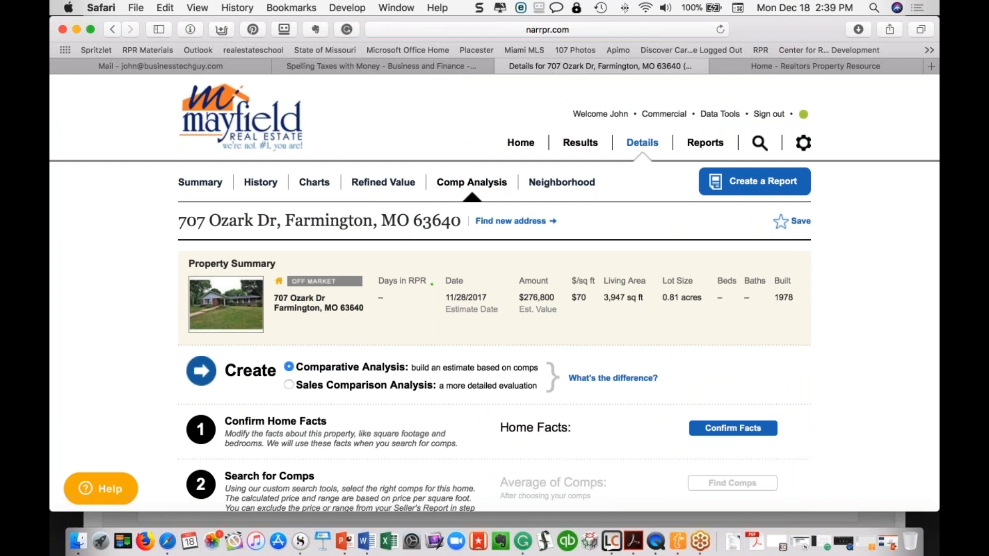
click(289, 384)
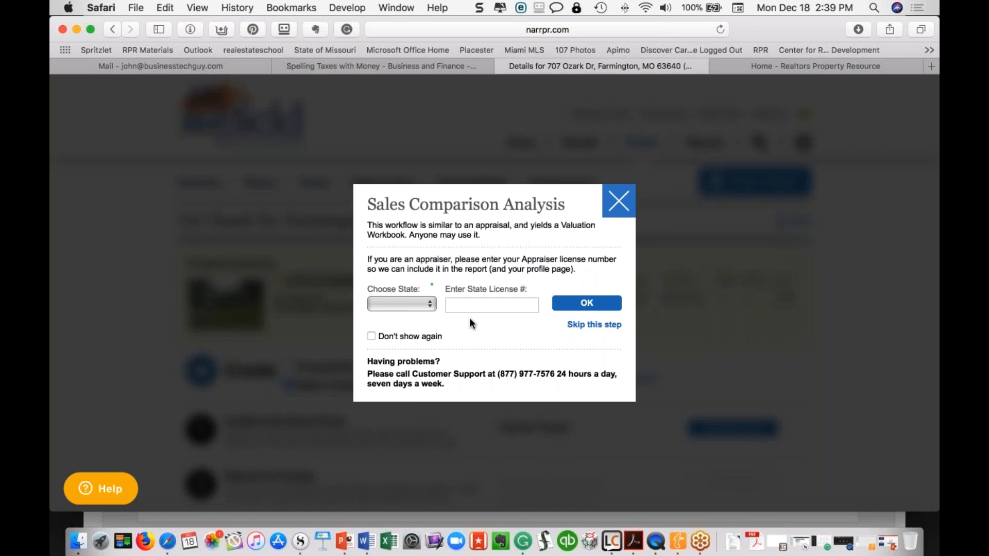
click(584, 327)
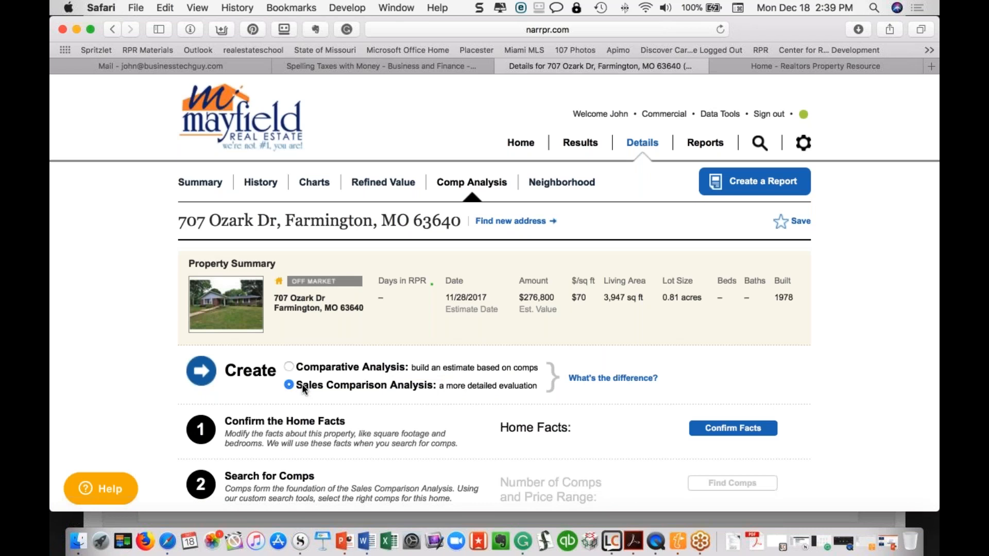
click(289, 367)
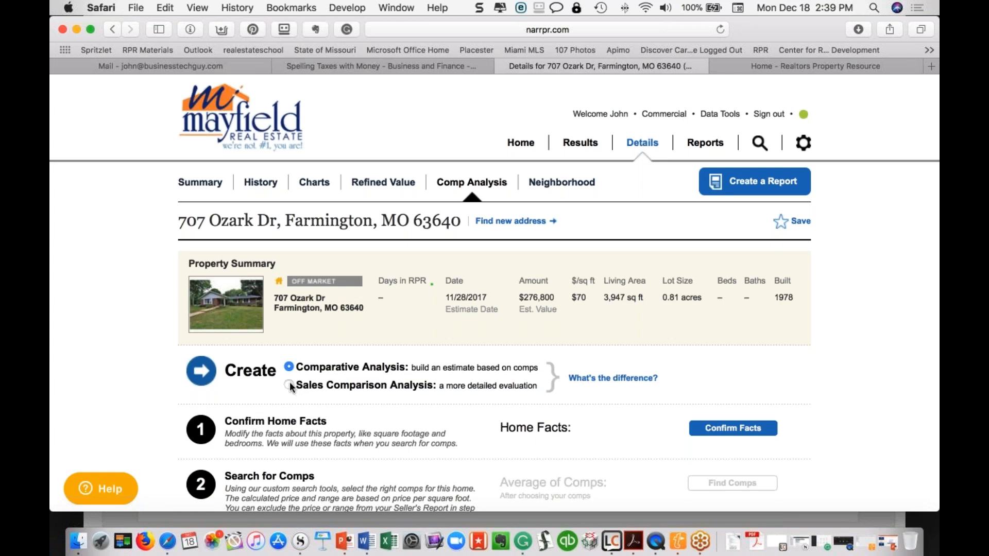
Try the detailed sales comparison evaluation, skip the appraiser licence step, and return to the comps-based estimate
click(289, 385)
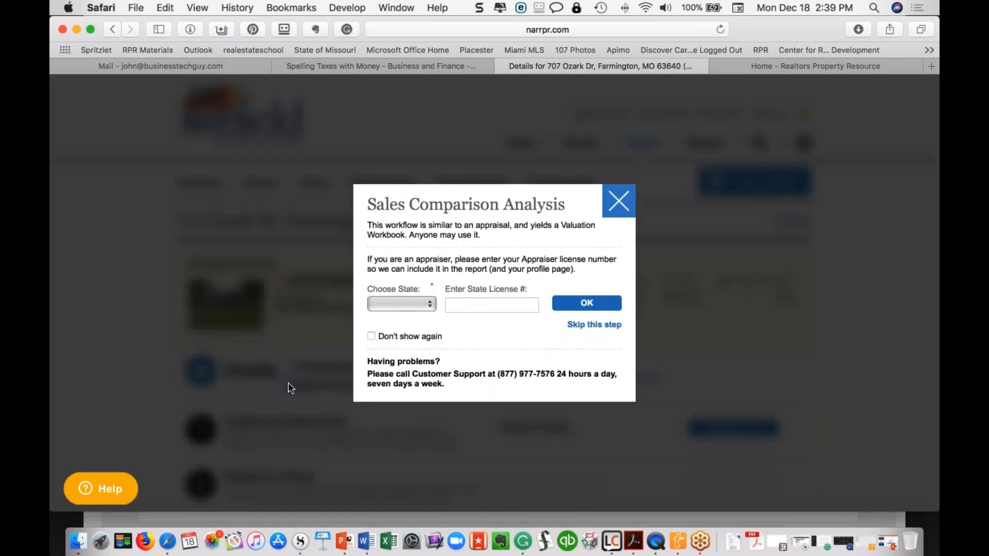
click(594, 325)
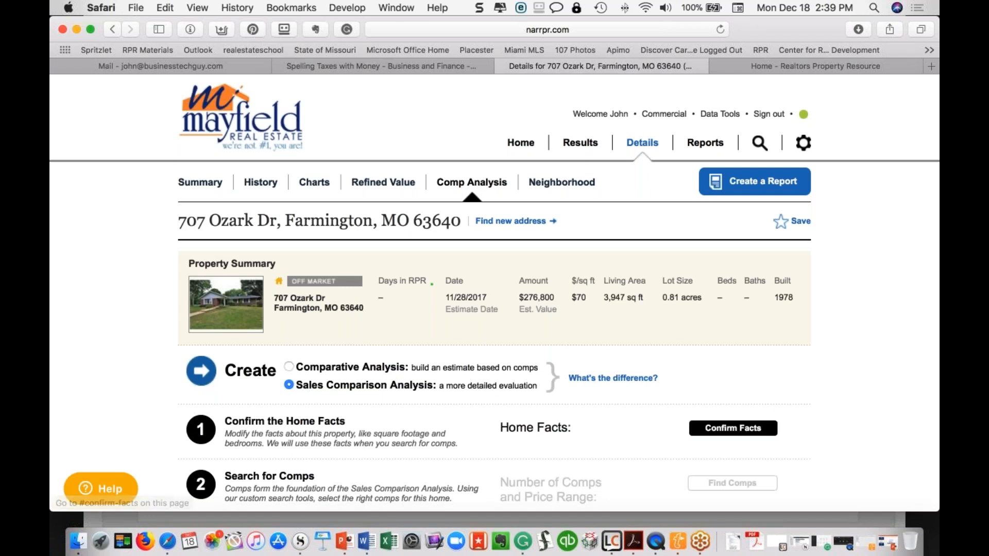
click(289, 367)
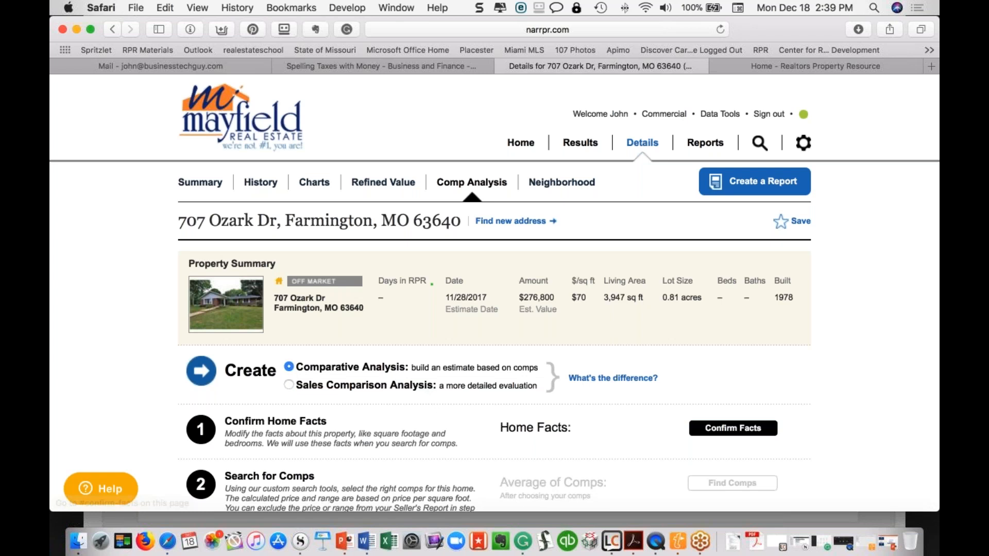
click(726, 430)
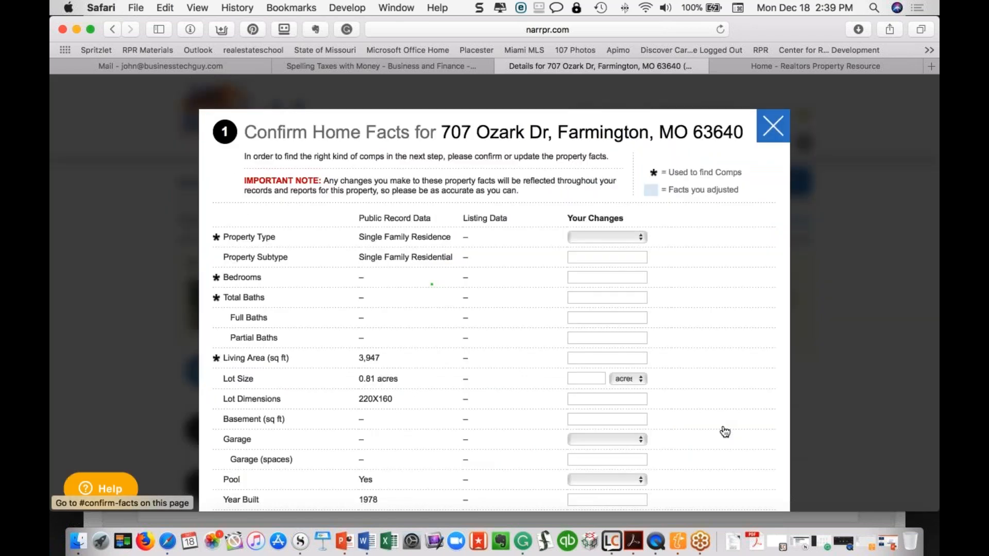
scroll(726, 431, down, 5)
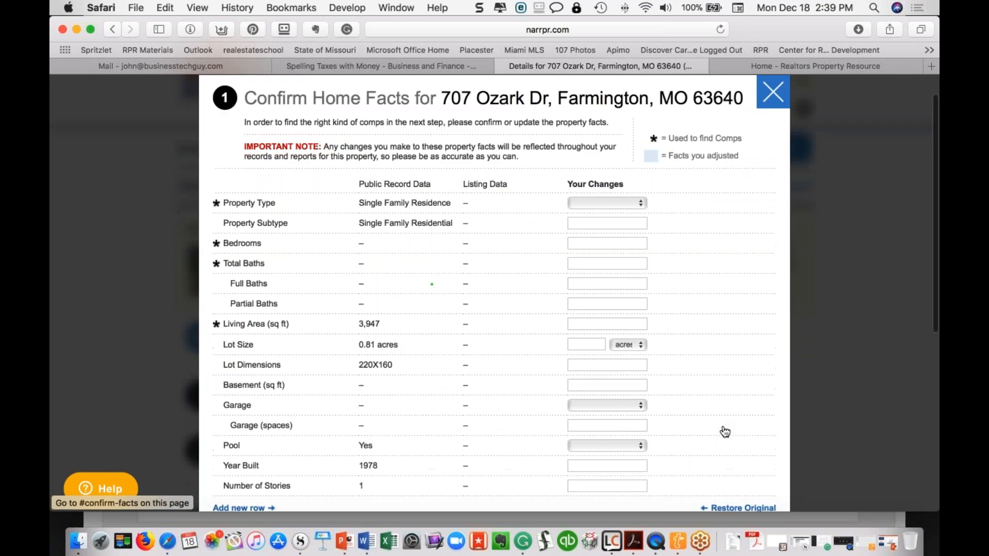
scroll(620, 127, up, 3)
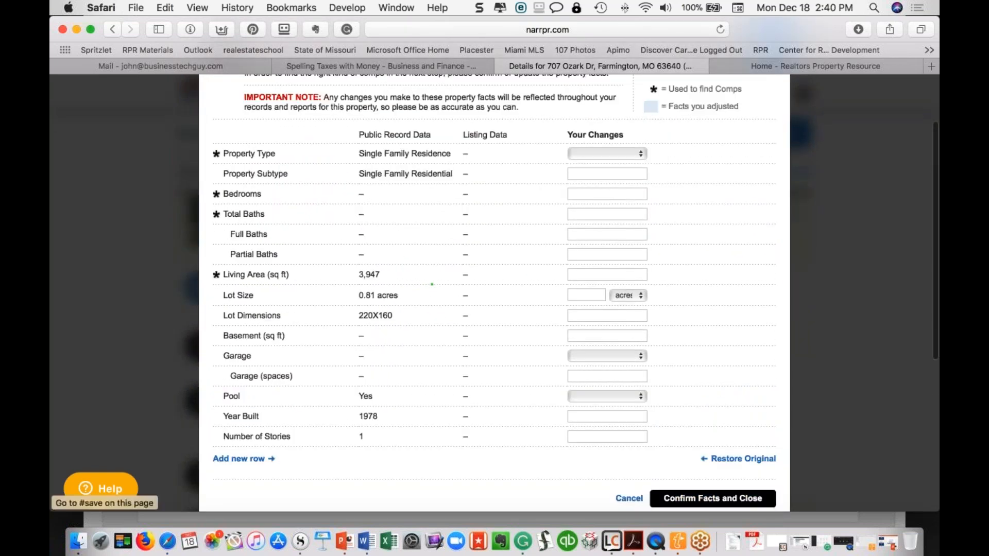
click(713, 499)
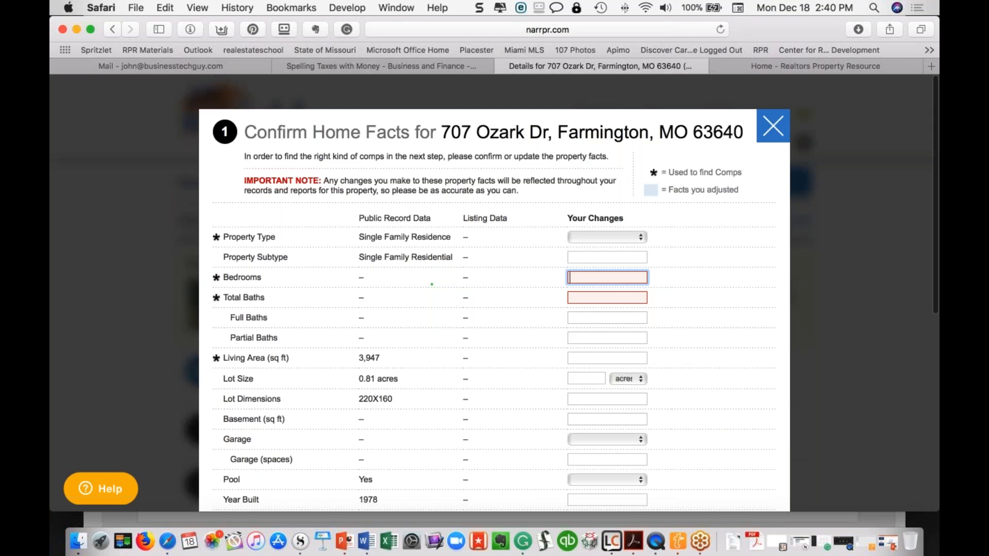
text(3)
click(620, 297)
text(3)
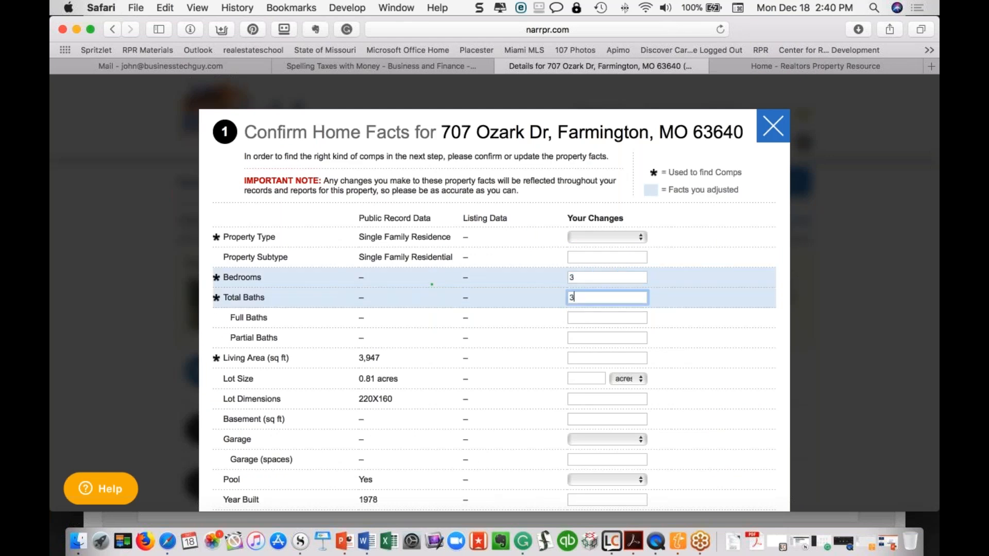
scroll(720, 397, down, 5)
click(720, 397)
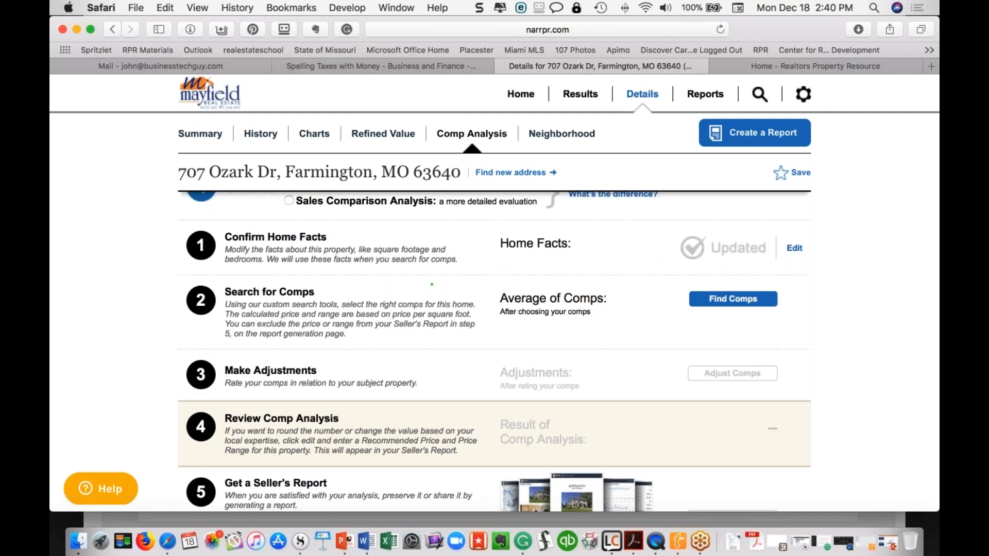
scroll(329, 369, down, 3)
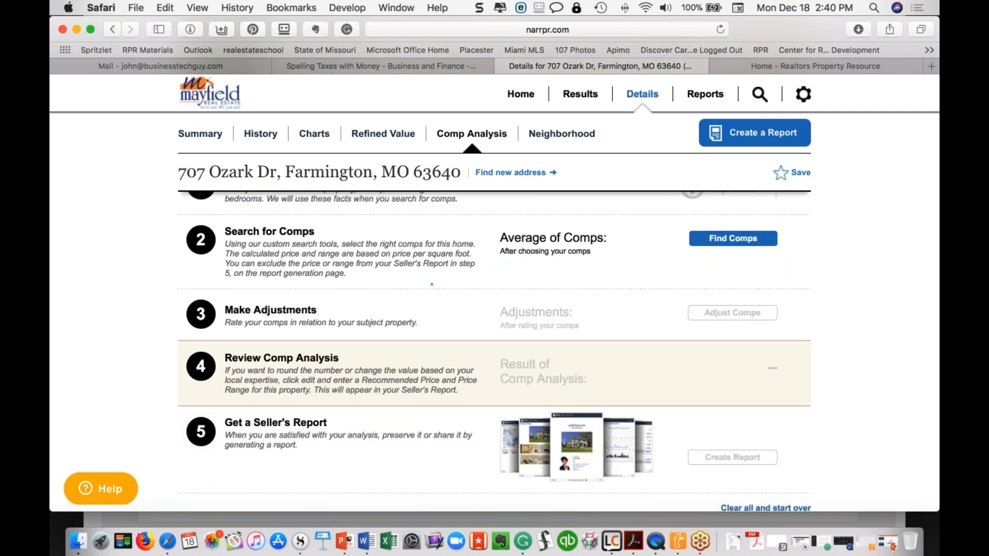
scroll(432, 284, up, 4)
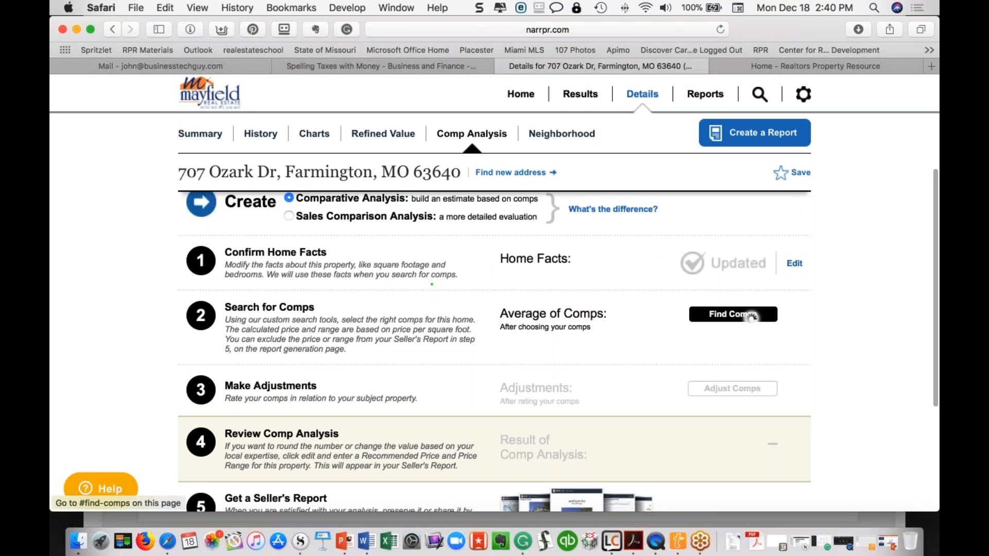
click(751, 316)
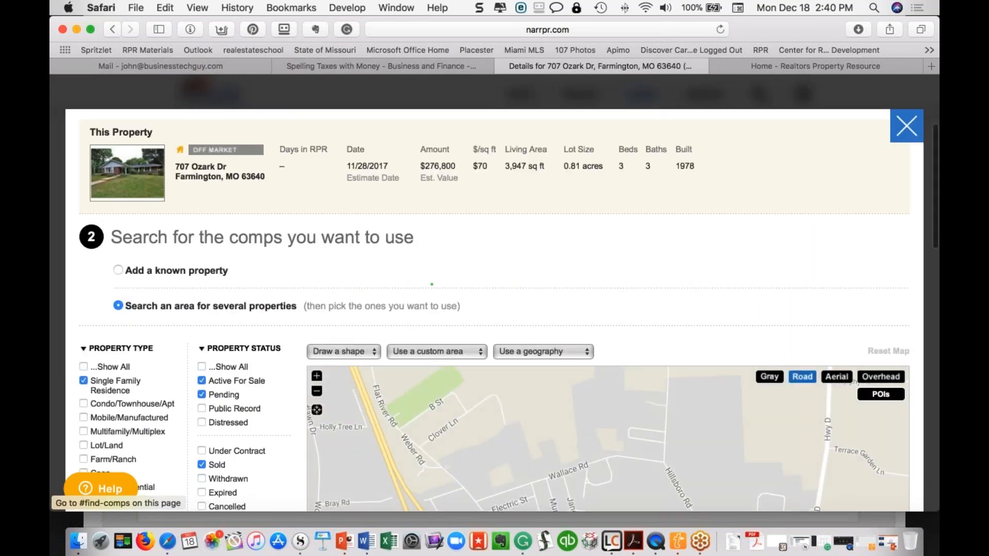
scroll(329, 158, down, 10)
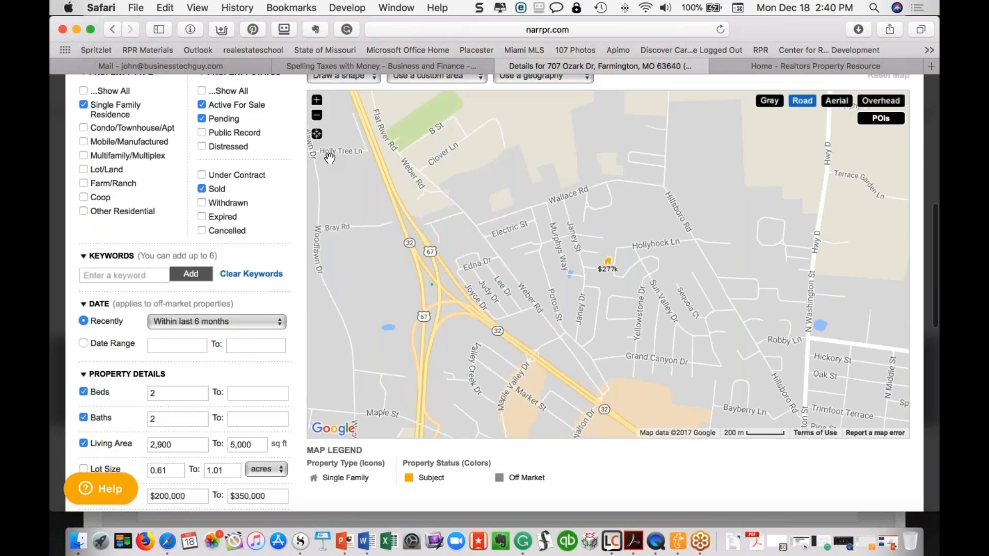
scroll(329, 159, down, 4)
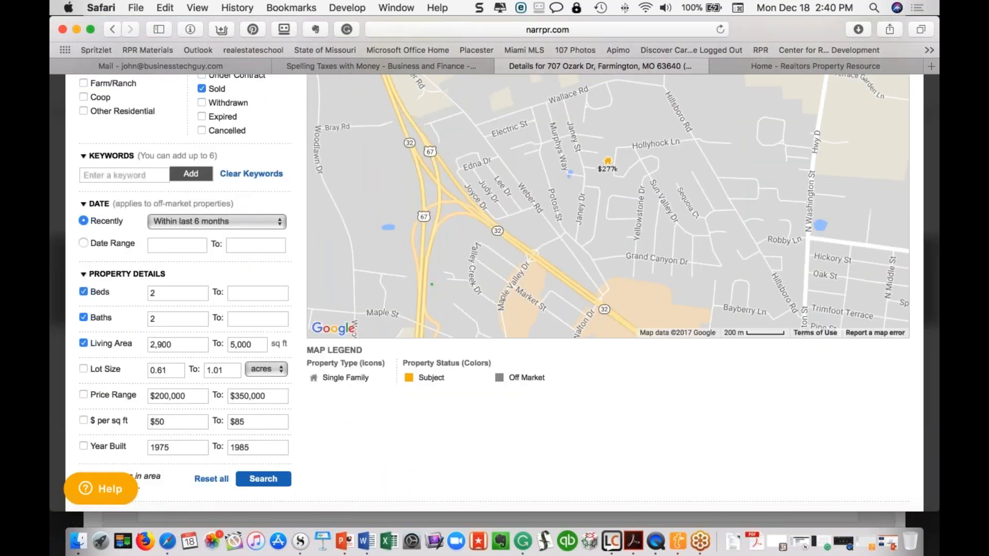
scroll(203, 287, up, 6)
scroll(613, 291, down, 8)
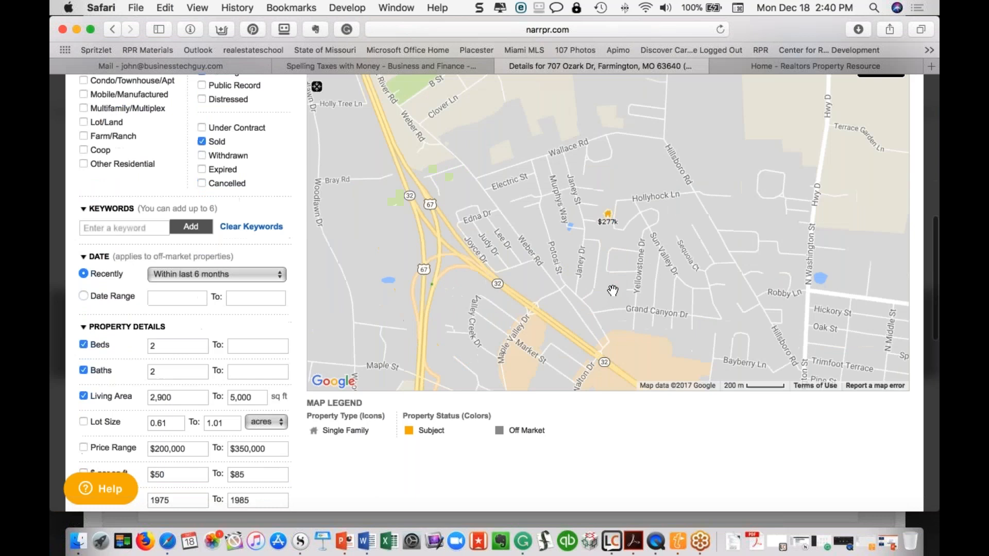
click(268, 419)
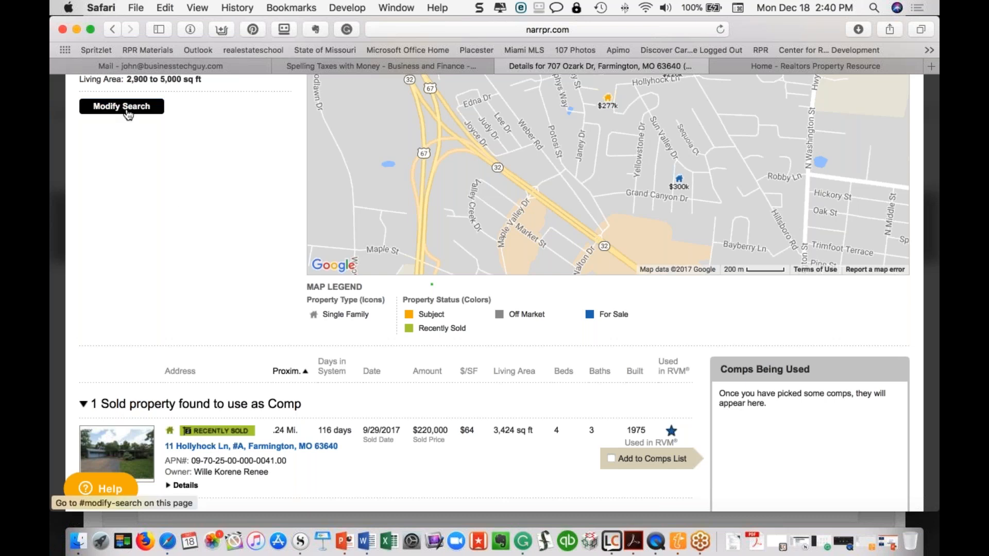
Widen the search to sales within the last 12 months across all of Farmington and rerun it
click(128, 115)
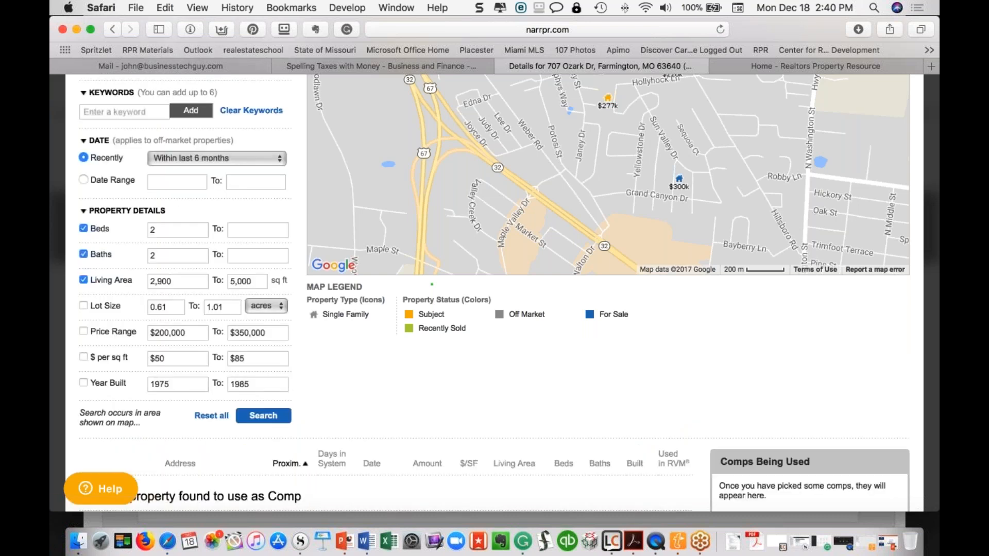
click(222, 160)
click(217, 175)
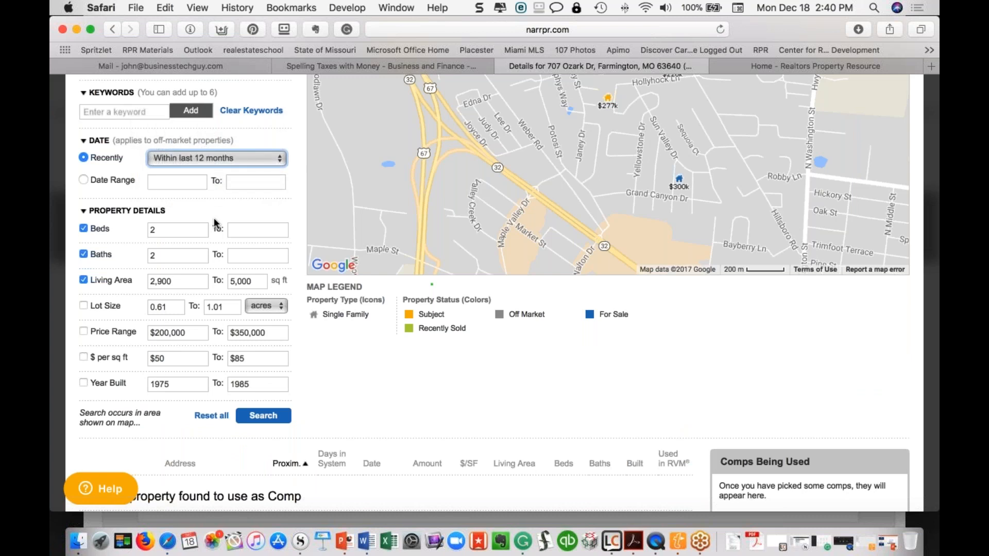
scroll(216, 223, up, 5)
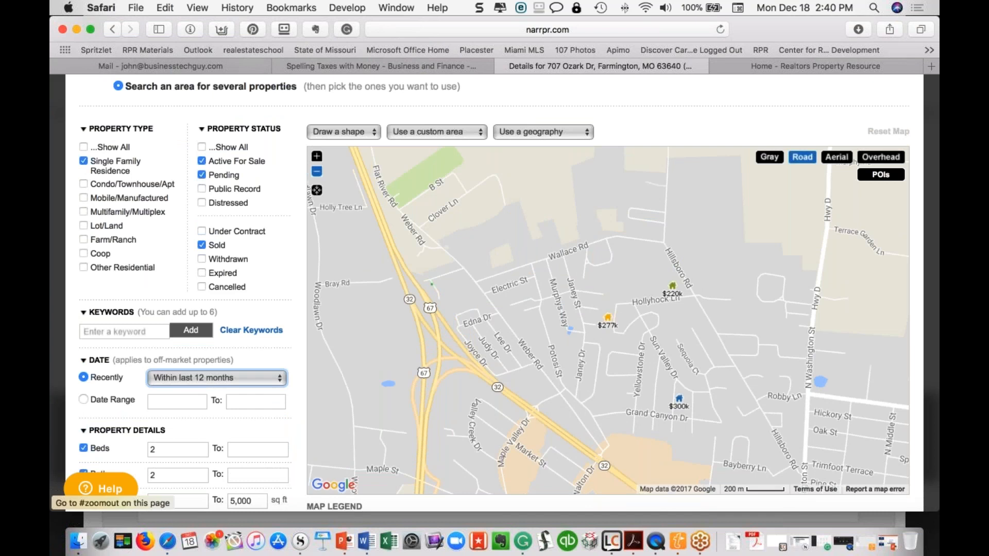
click(316, 171)
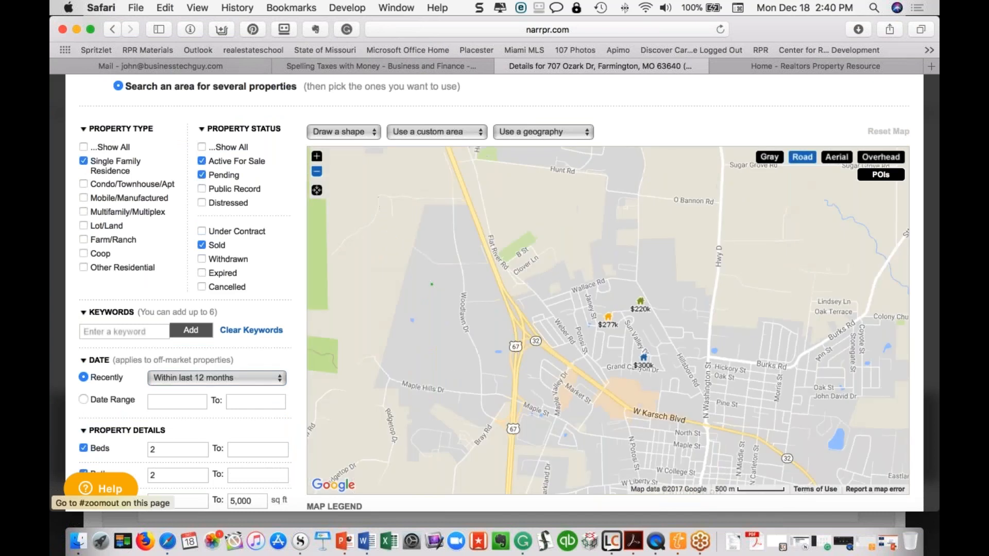
click(317, 171)
scroll(288, 360, down, 5)
click(273, 433)
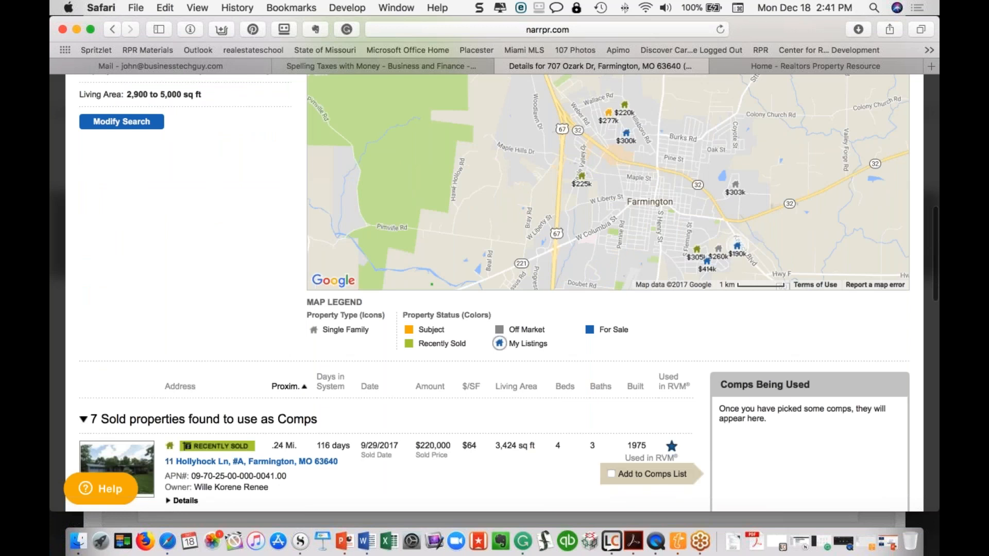
Add the Obannion Rd, Maple Ridge Dr, Saint Andrews St, Lakeview Dr, Springbrook Park Dr and Valley Brook Dr sales to the comps
scroll(362, 408, down, 5)
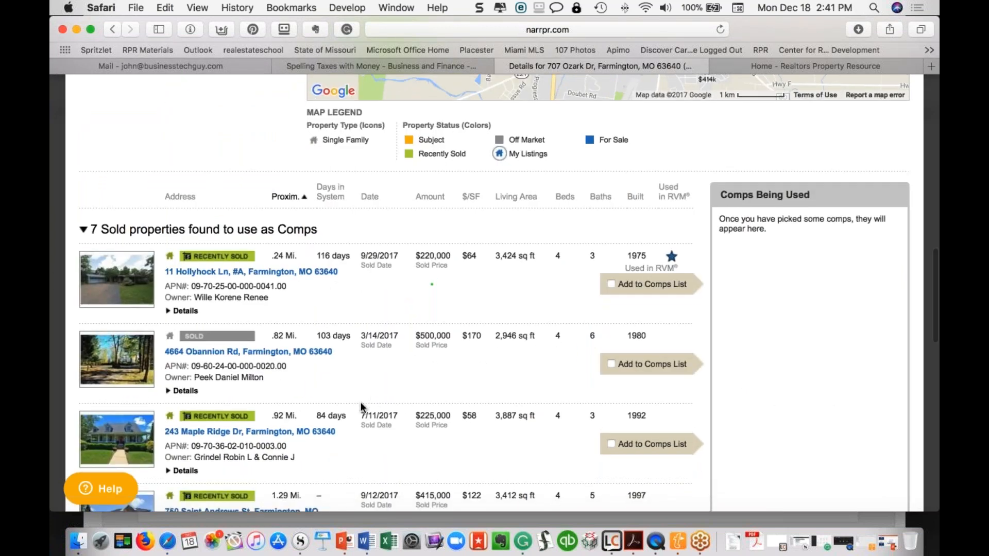
scroll(247, 352, down, 2)
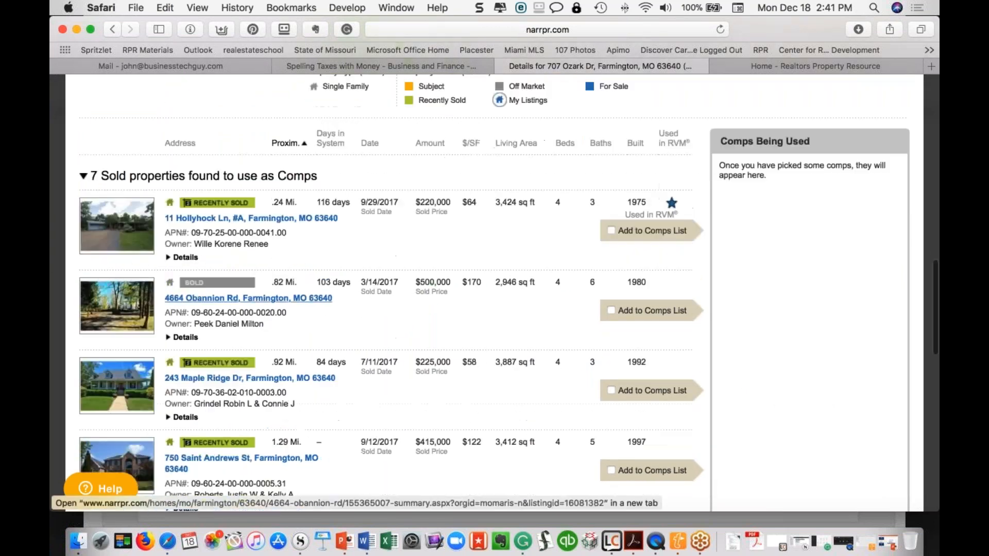
click(611, 311)
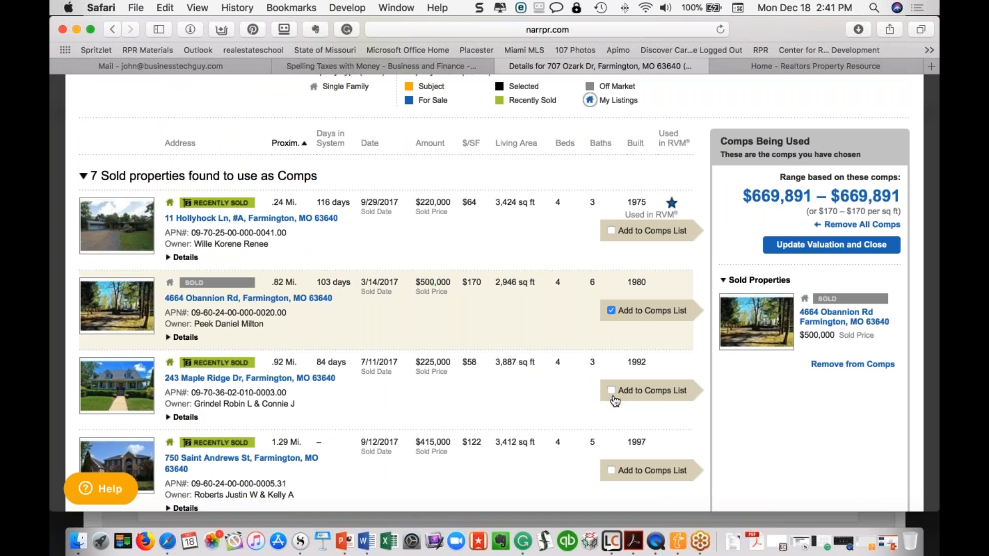
click(612, 392)
scroll(615, 361, down, 3)
click(611, 368)
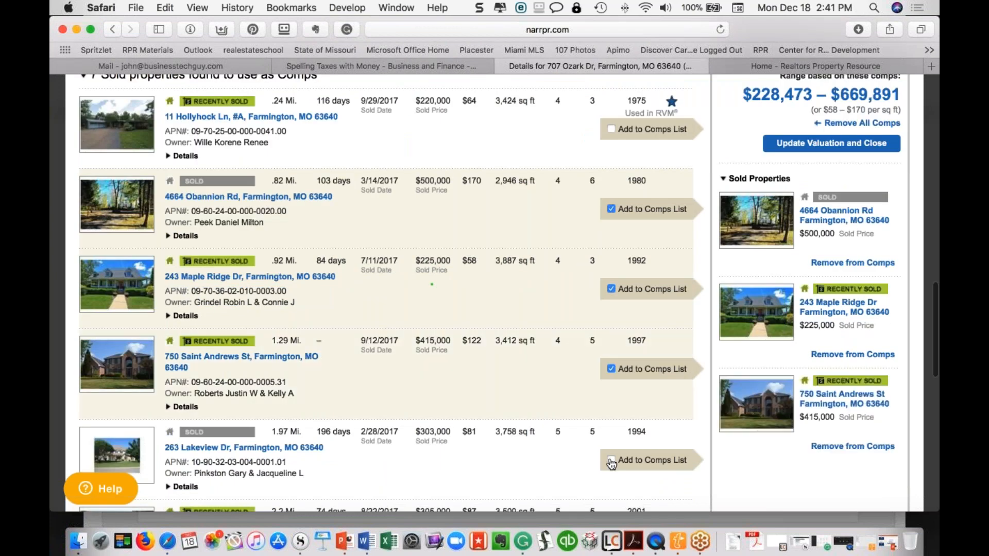
click(611, 461)
scroll(618, 422, down, 4)
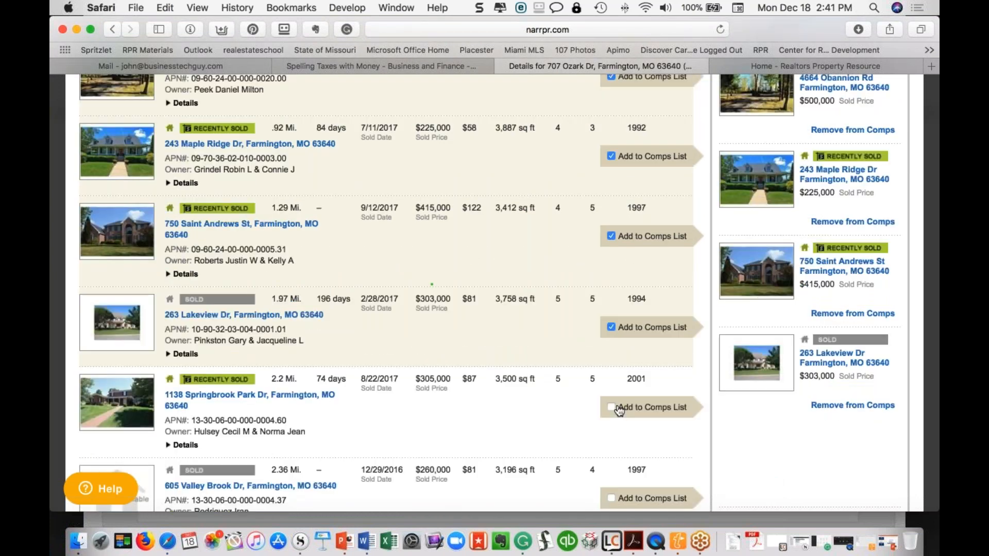
click(613, 407)
scroll(613, 404, down, 3)
click(612, 398)
Add the Squaw Valley Dr, Lakewood Ln, Hawthorne Dr and E Karsch Blvd listings to the comps
scroll(612, 402, down, 3)
click(612, 410)
scroll(613, 411, down, 3)
click(613, 410)
scroll(614, 411, down, 3)
click(613, 408)
scroll(614, 409, down, 3)
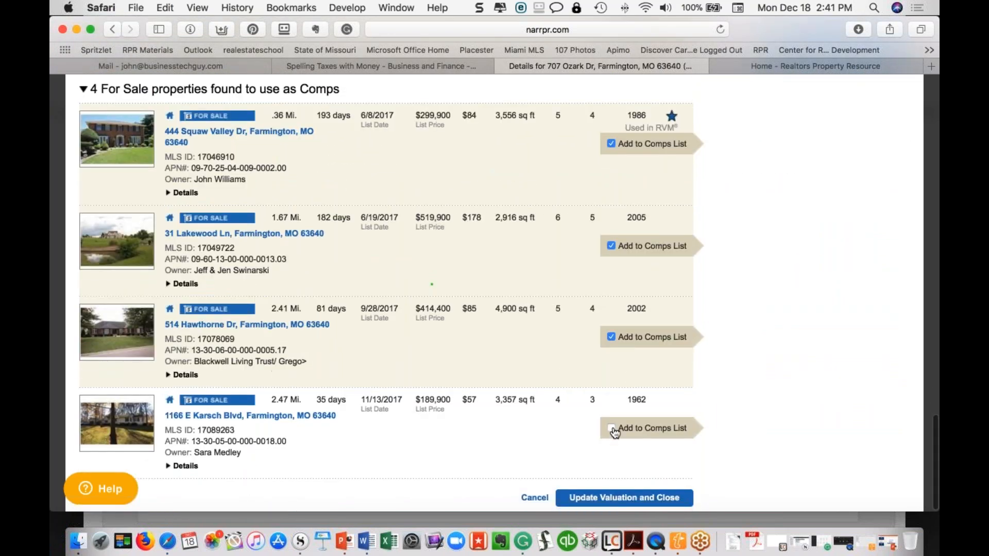
click(612, 430)
scroll(614, 433, up, 2)
scroll(431, 283, up, 5)
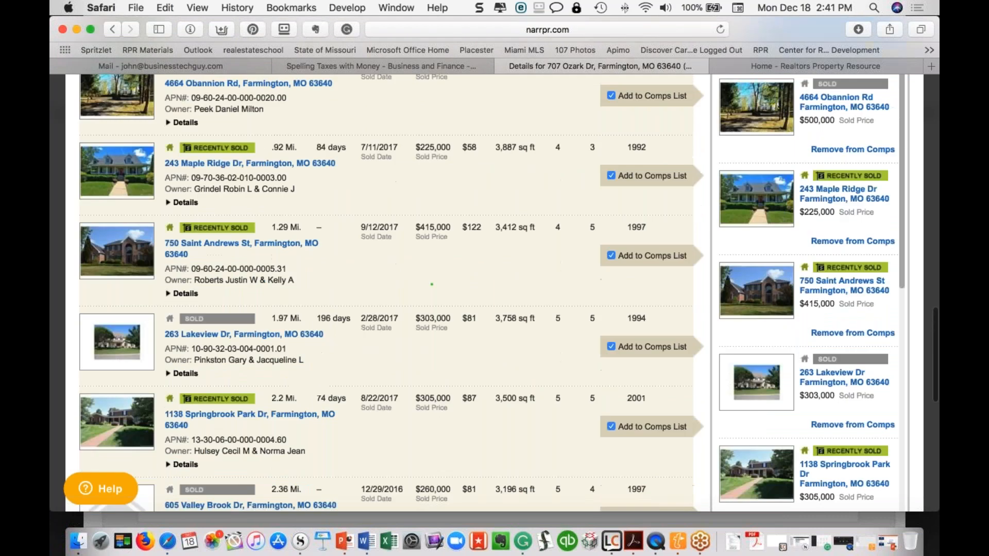
scroll(801, 350, up, 2)
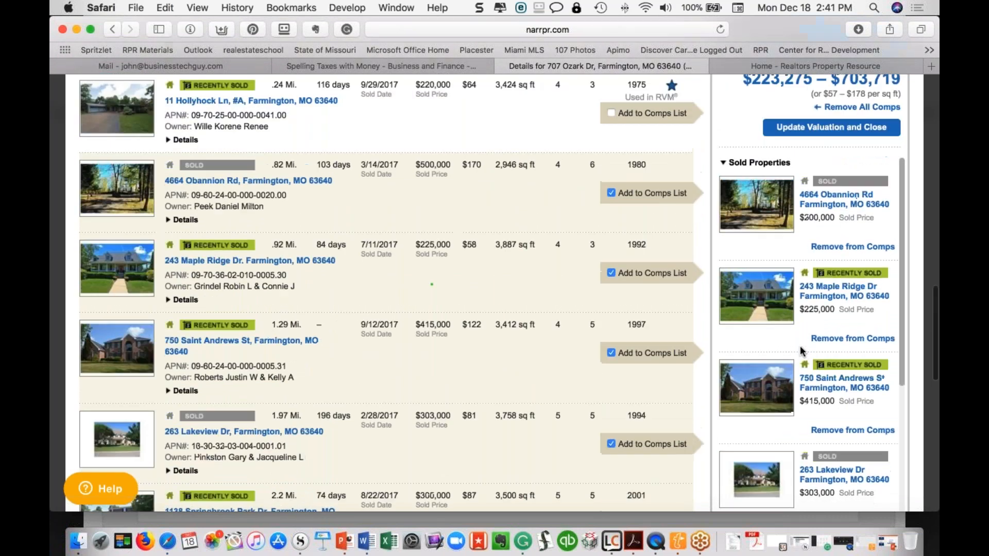
scroll(802, 352, up, 2)
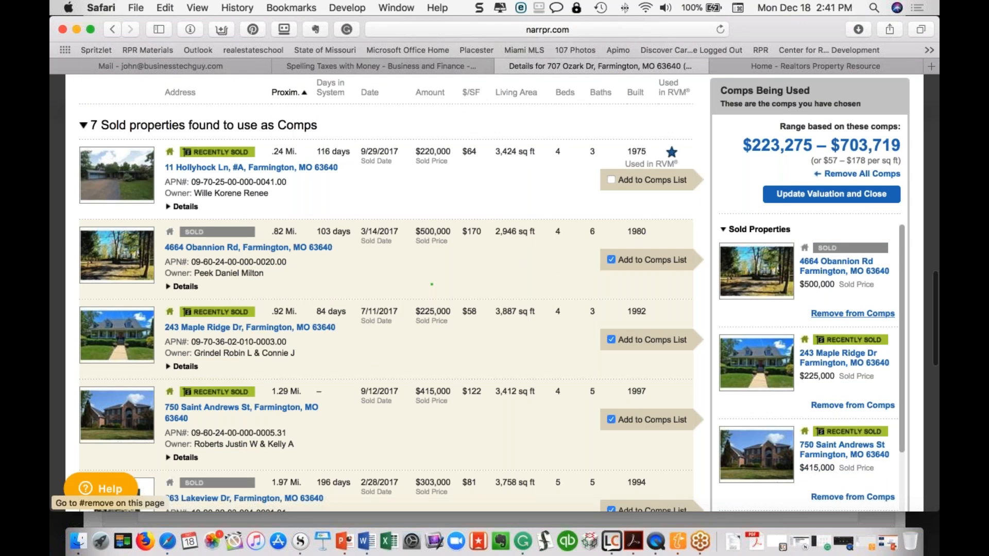
click(853, 313)
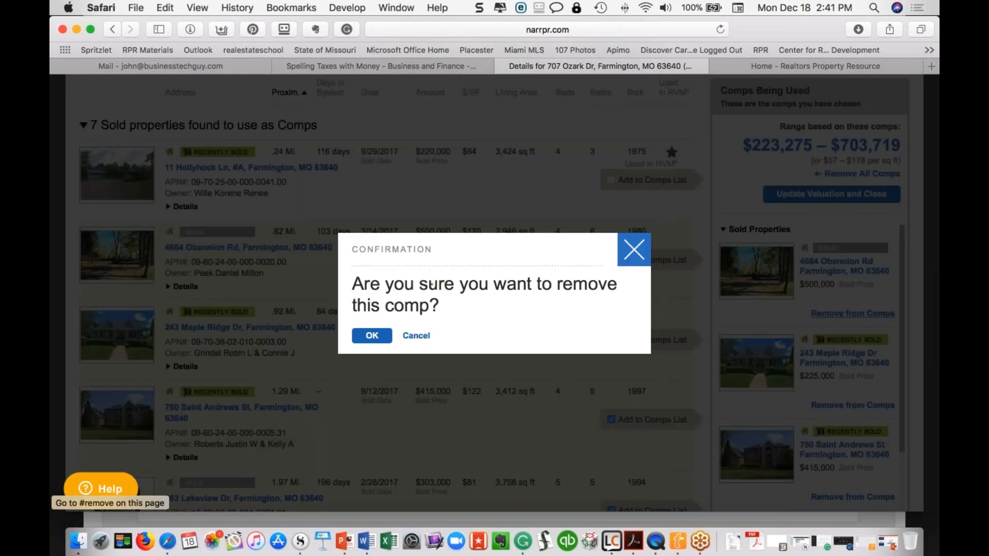
click(372, 336)
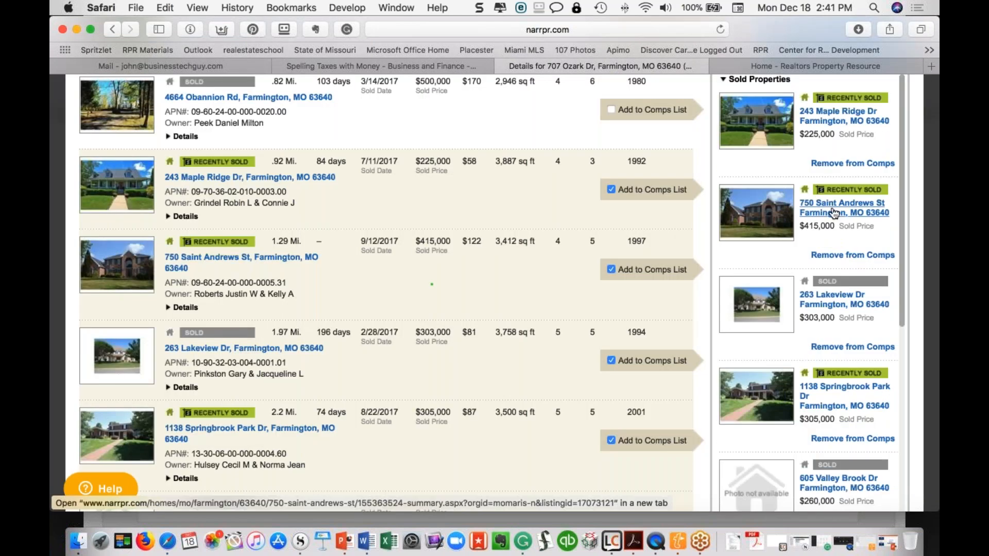
click(823, 255)
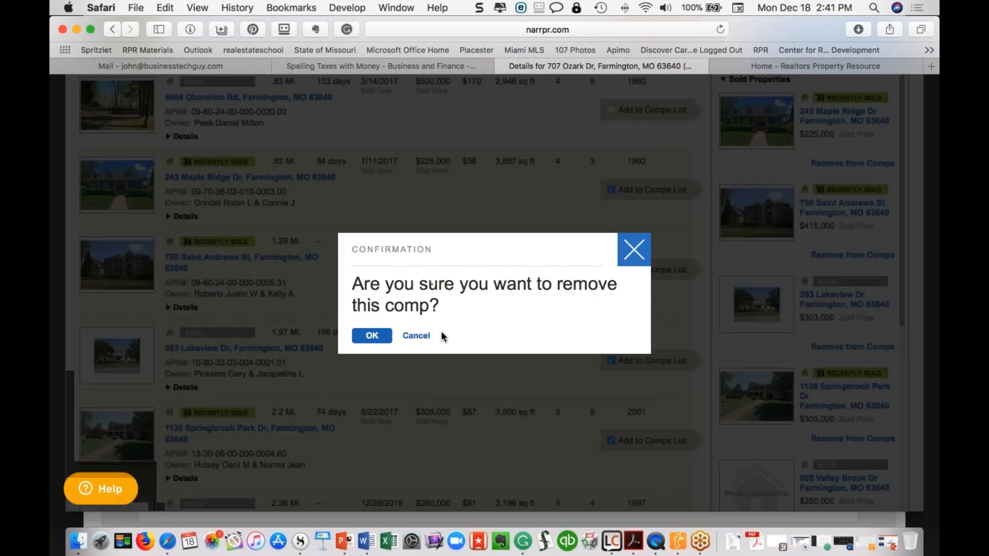
click(372, 336)
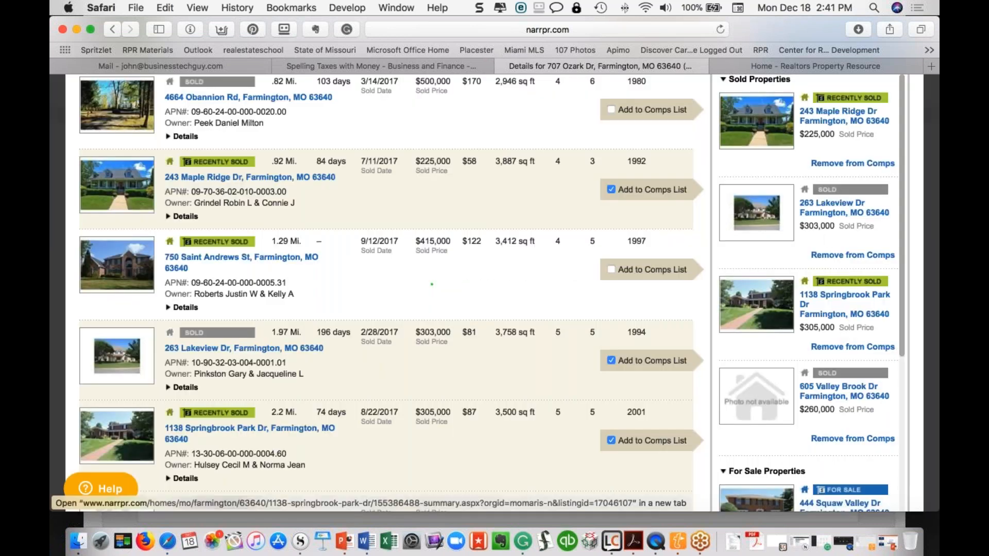
click(834, 256)
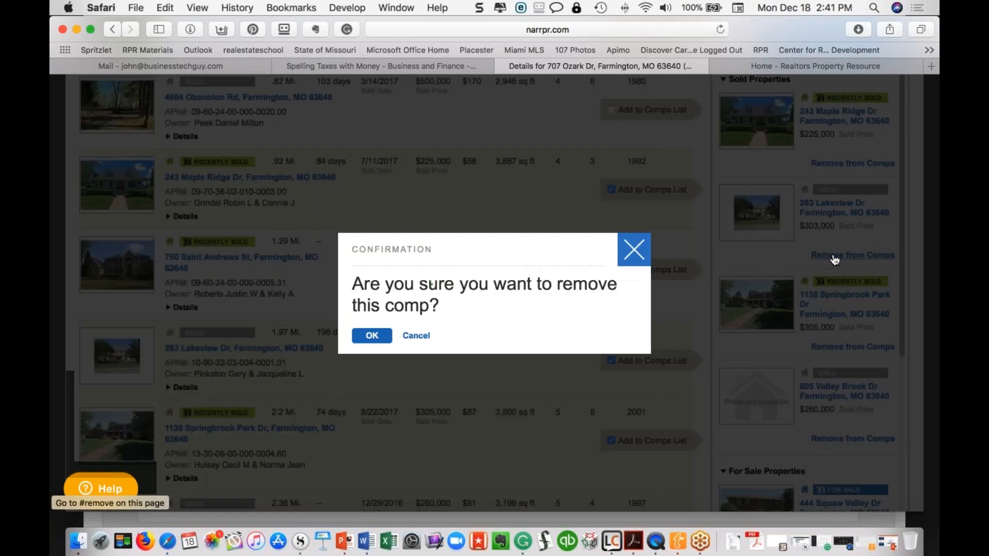
click(371, 336)
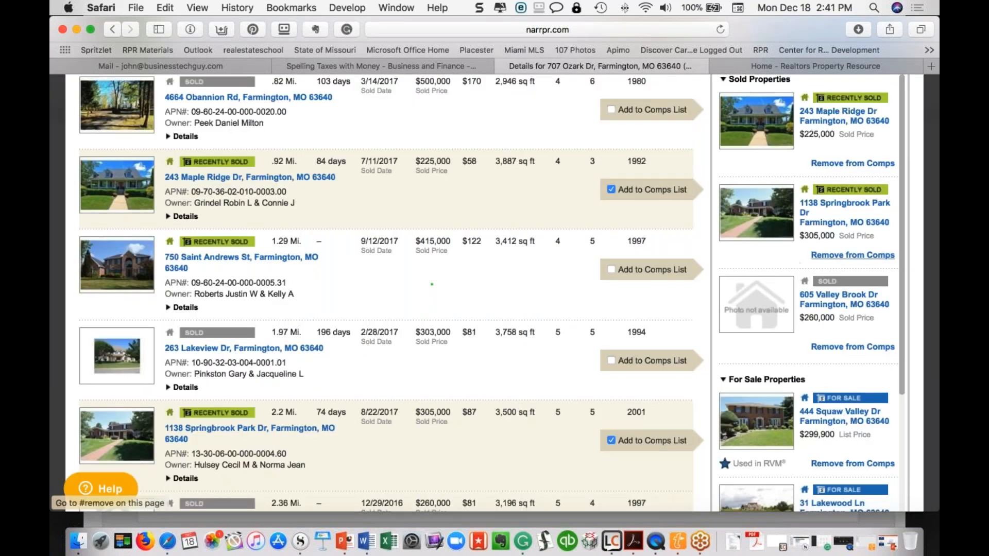
scroll(809, 257, down, 6)
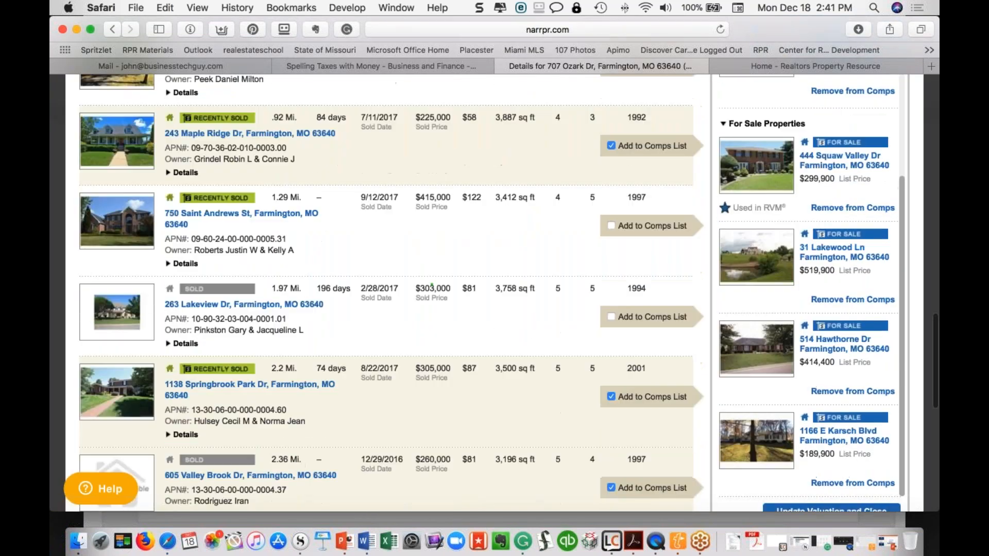
scroll(809, 284, up, 3)
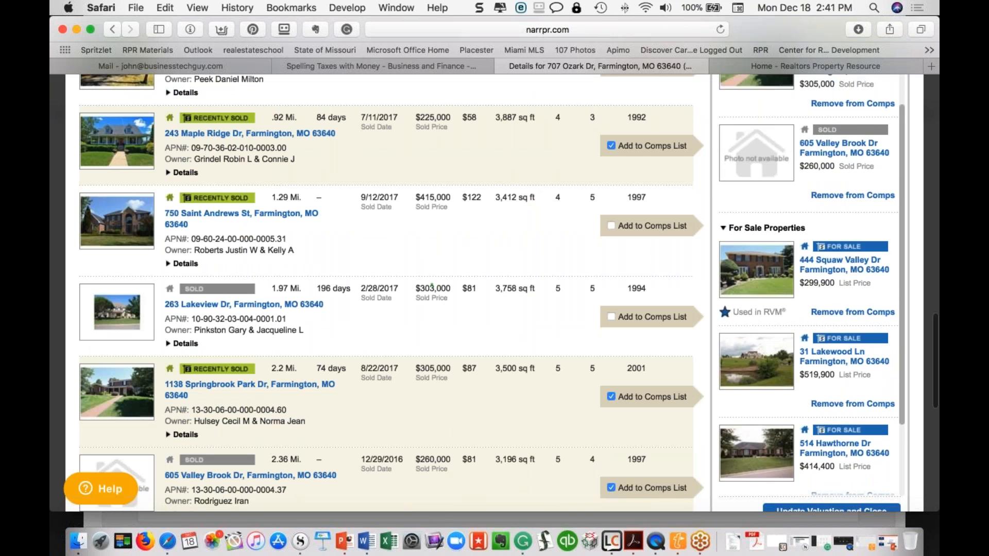
click(611, 317)
scroll(808, 283, down, 6)
scroll(432, 283, down, 4)
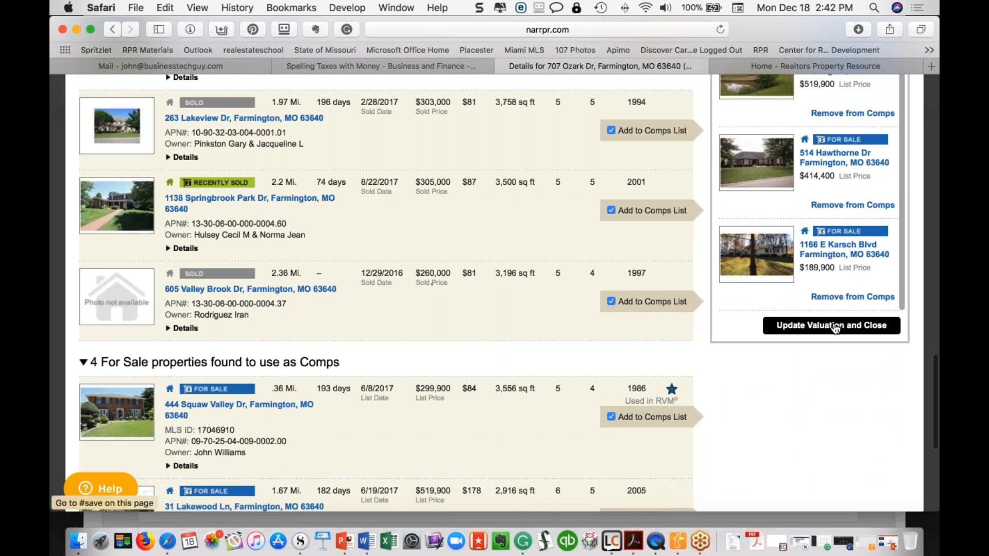
Update the valuation with the chosen comps, giving a $350,679 average and $223,275–$703,719 range
click(840, 327)
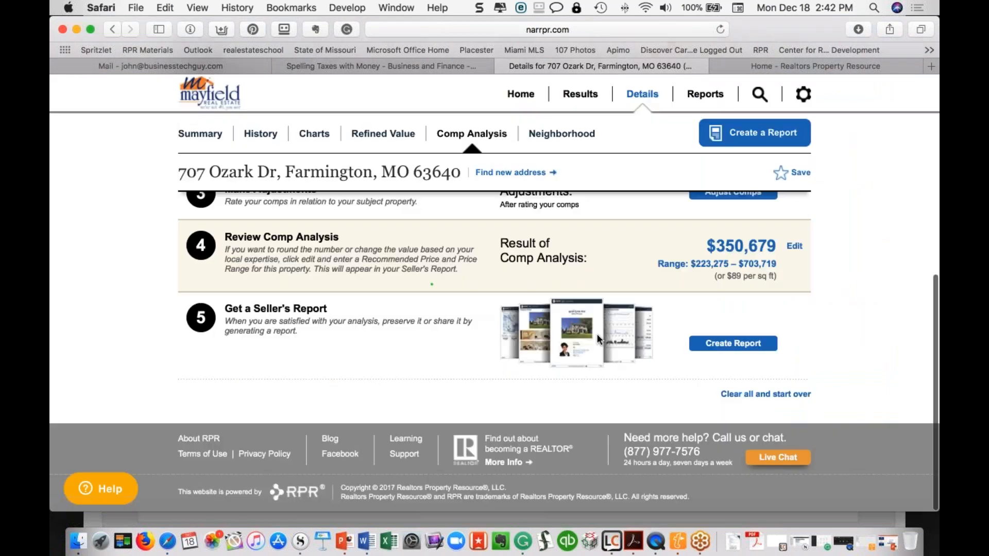
scroll(598, 334, up, 3)
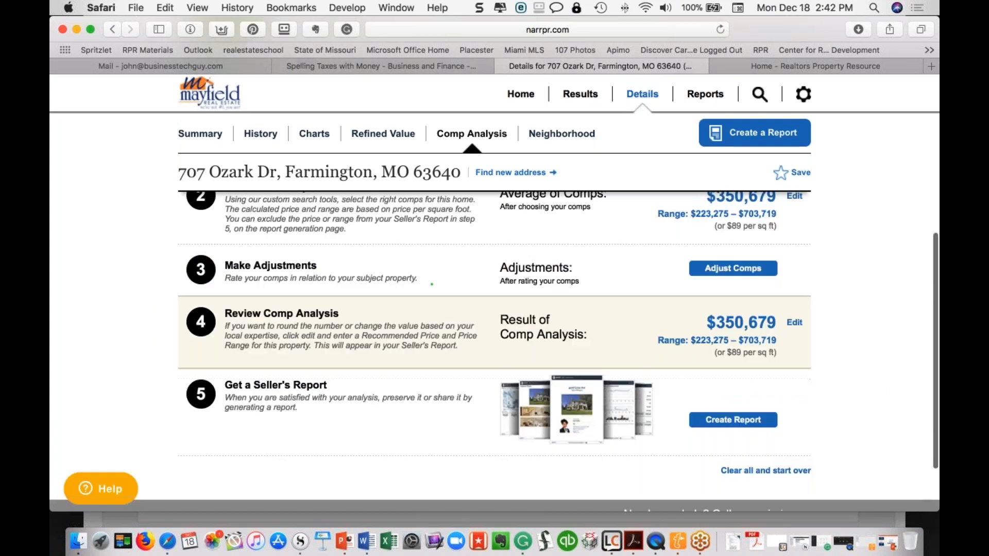
scroll(495, 334, up, 3)
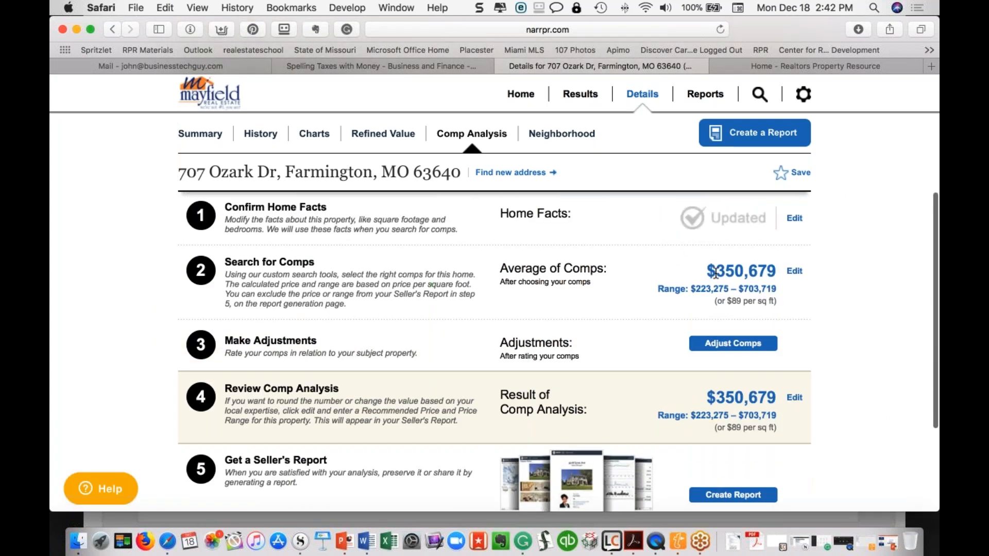
drag(716, 273, 765, 272)
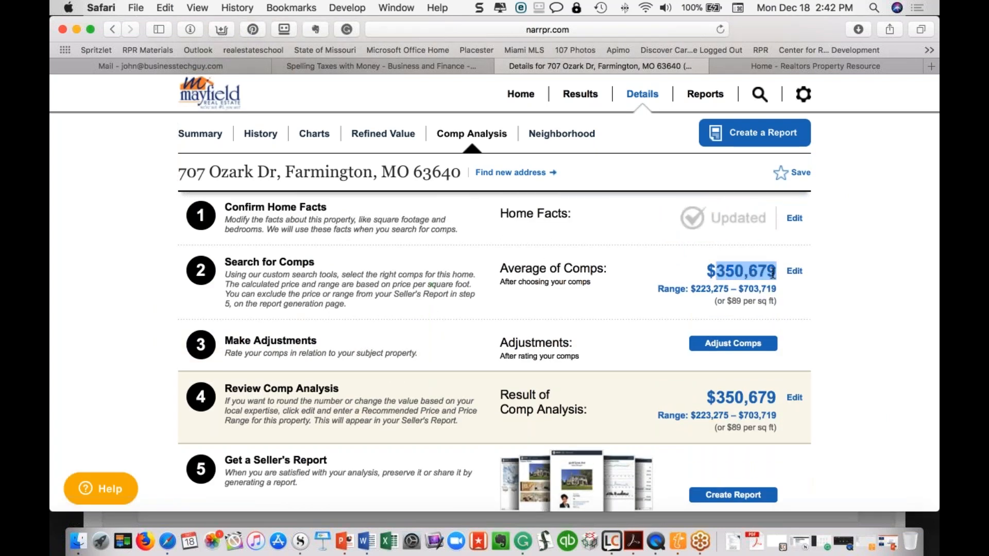
click(730, 344)
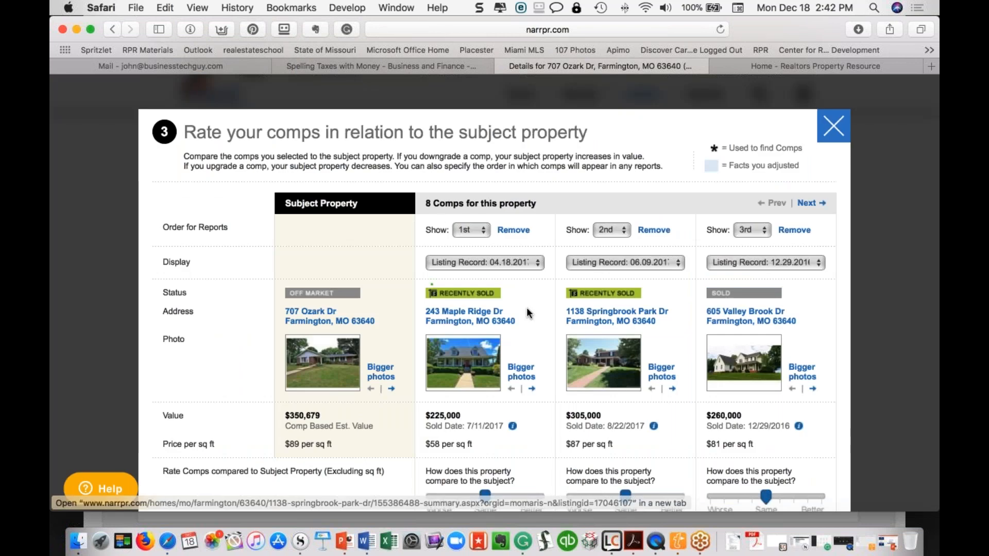
scroll(526, 307, down, 3)
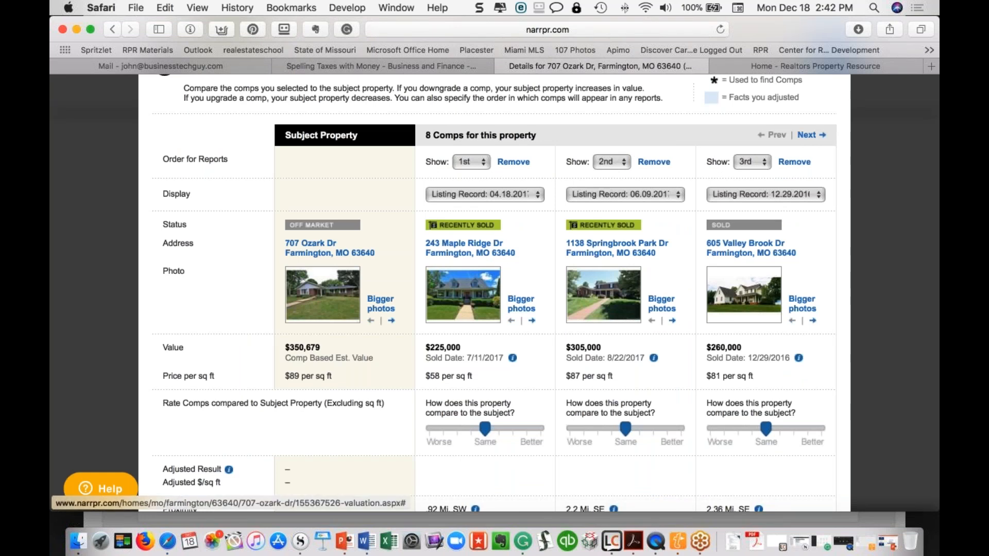
scroll(625, 379, down, 3)
drag(626, 379, 681, 378)
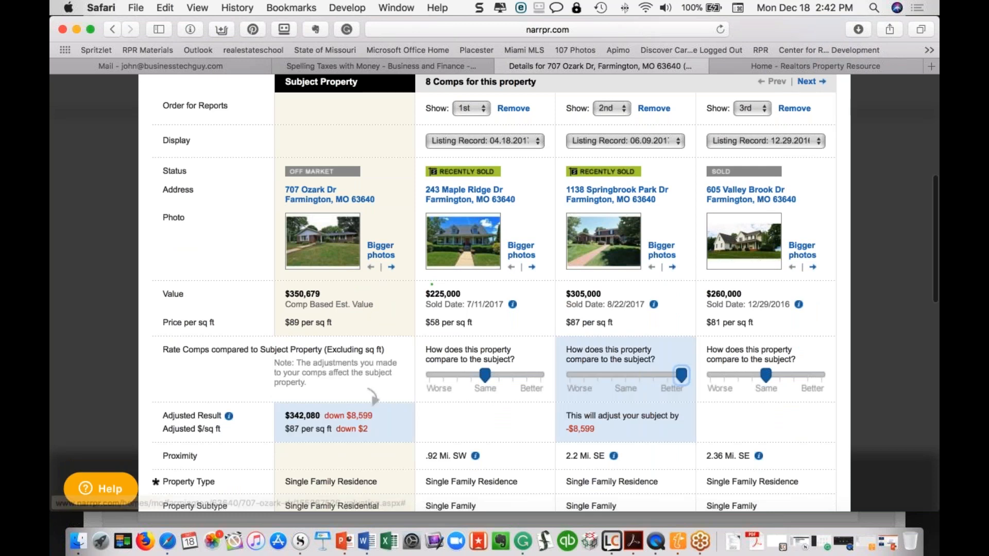
key(Tab)
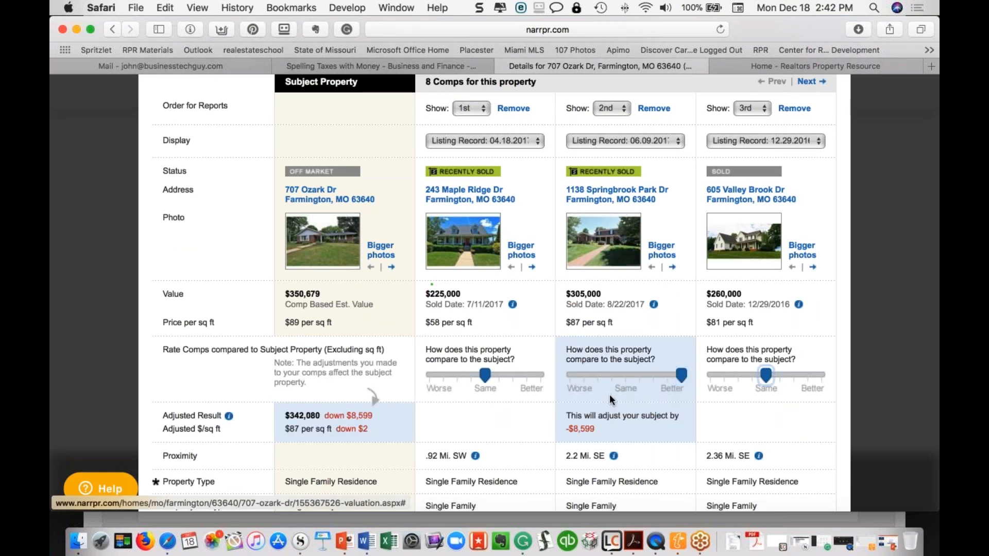
scroll(611, 401, down, 10)
scroll(610, 396, down, 6)
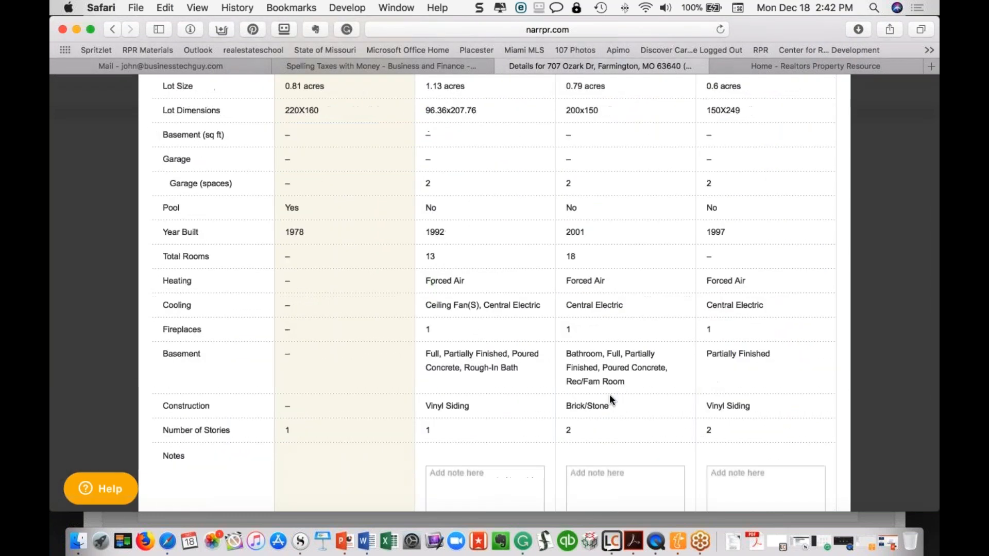
click(586, 352)
text(Include no)
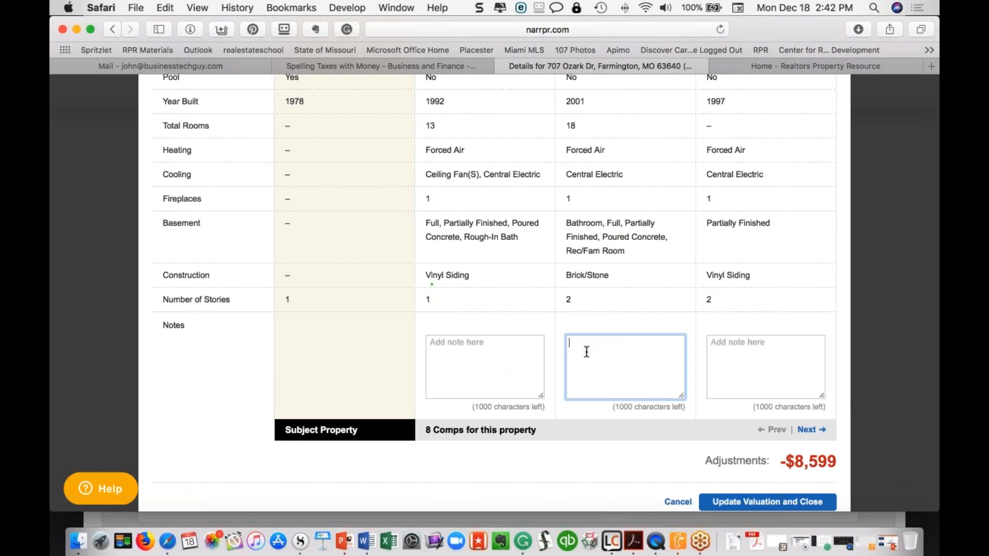
text(tes )
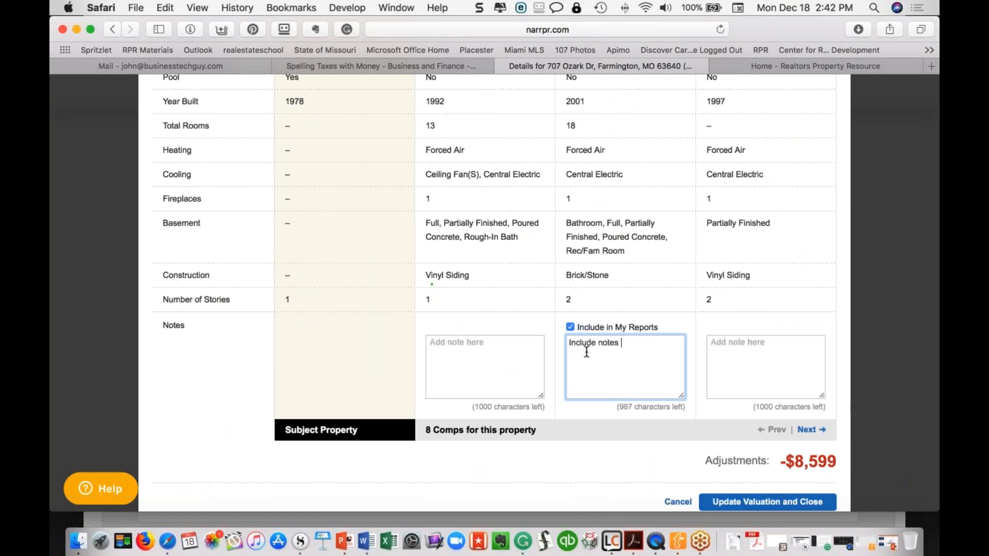
text(with my CMA!)
drag(668, 343, 557, 345)
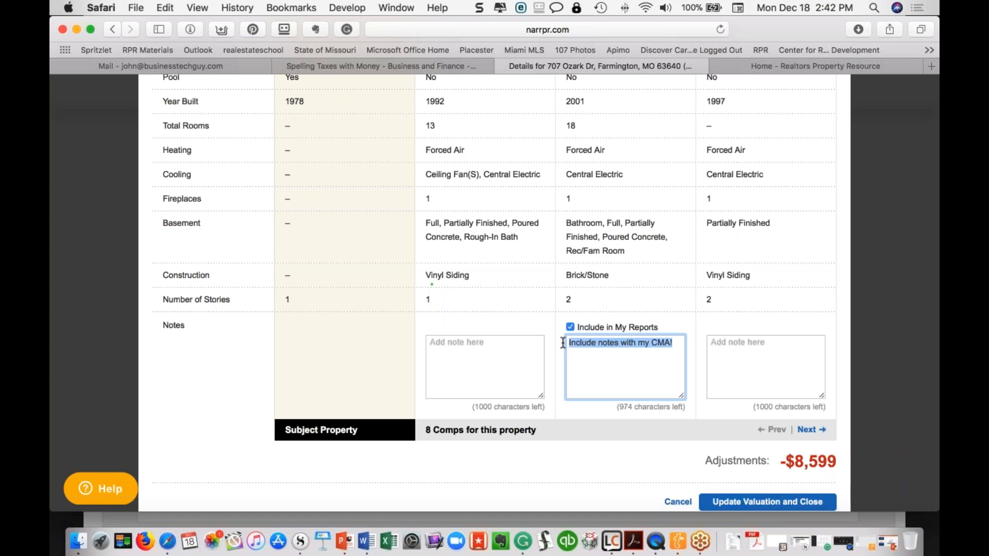
click(563, 343)
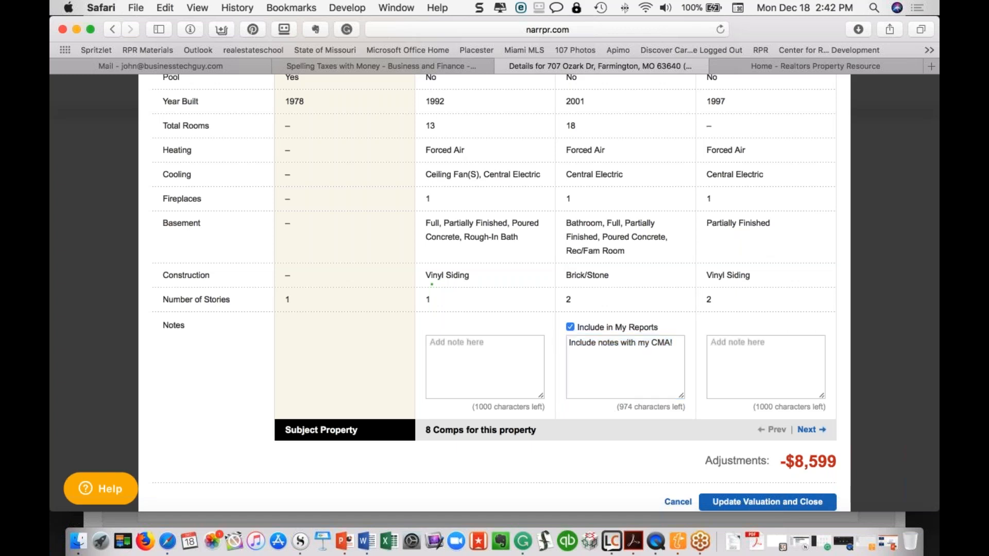
scroll(728, 431, down, 2)
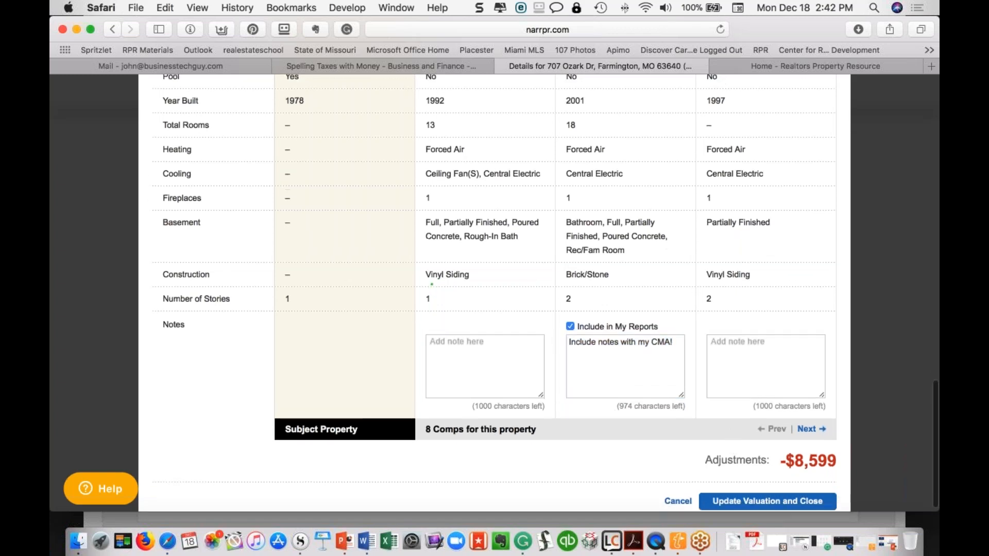
click(807, 430)
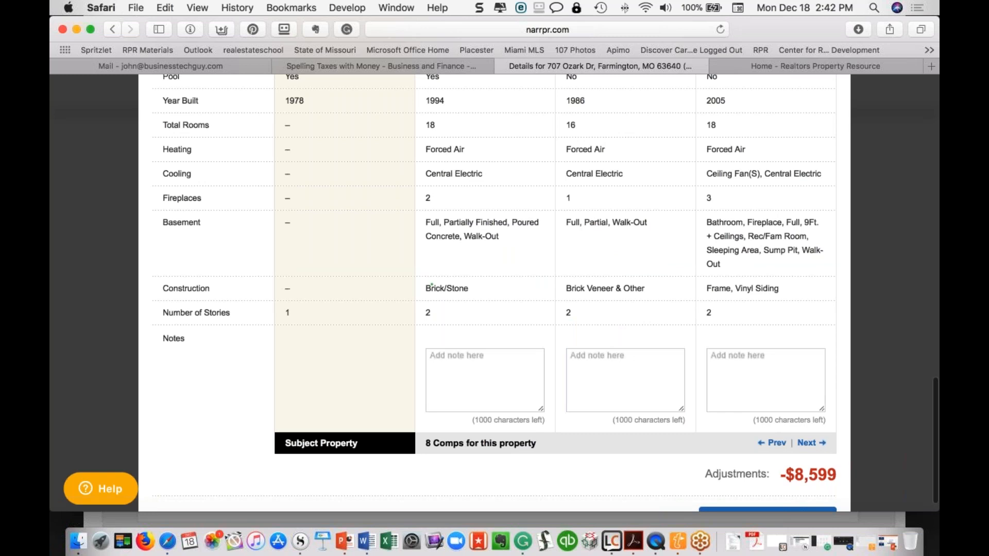
scroll(373, 318, up, 10)
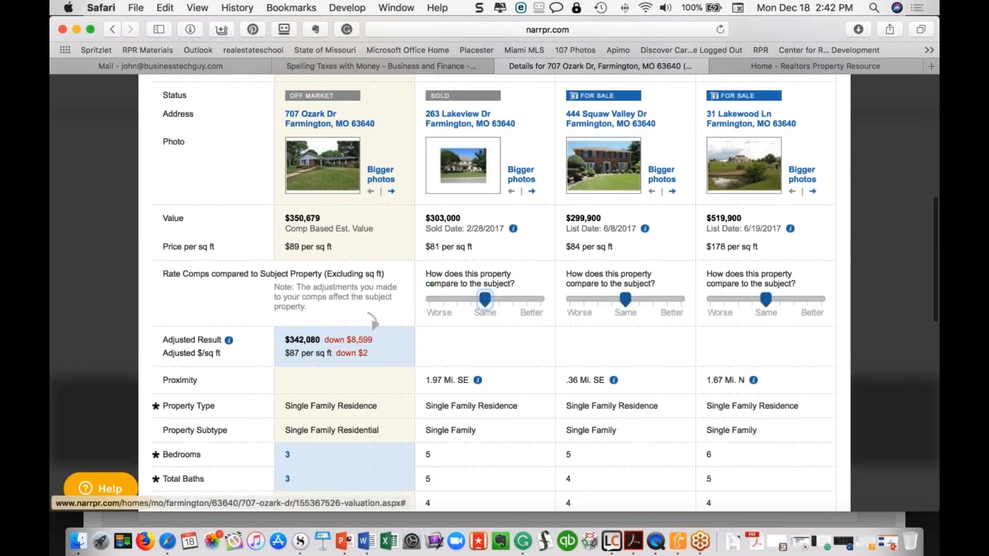
drag(485, 299, 541, 300)
drag(625, 300, 823, 300)
scroll(811, 135, up, 3)
click(807, 130)
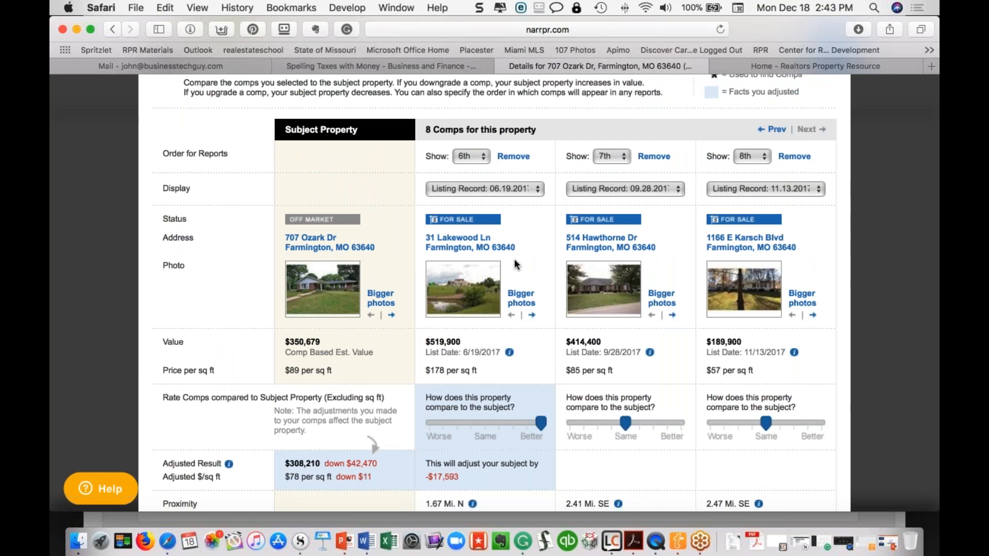
scroll(514, 258, down, 2)
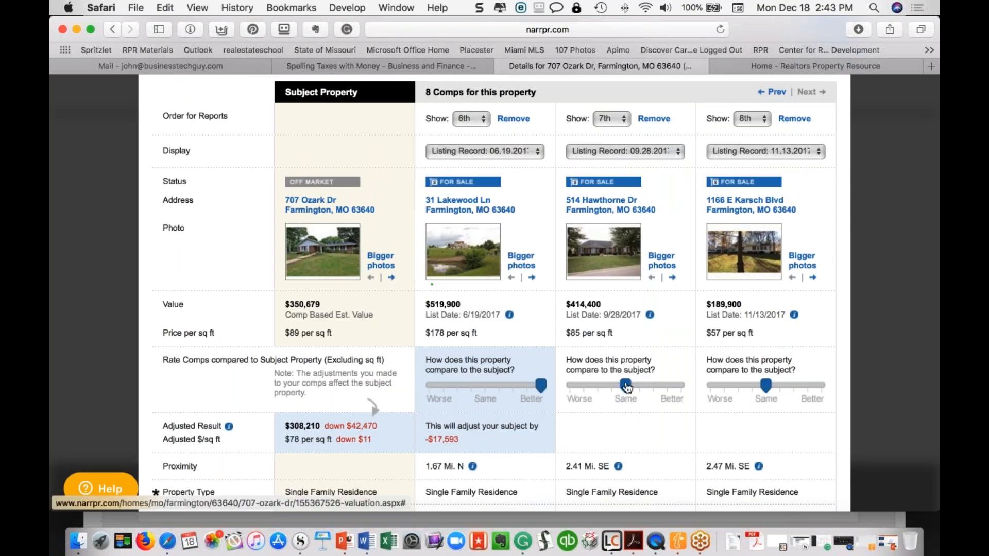
drag(626, 387, 681, 386)
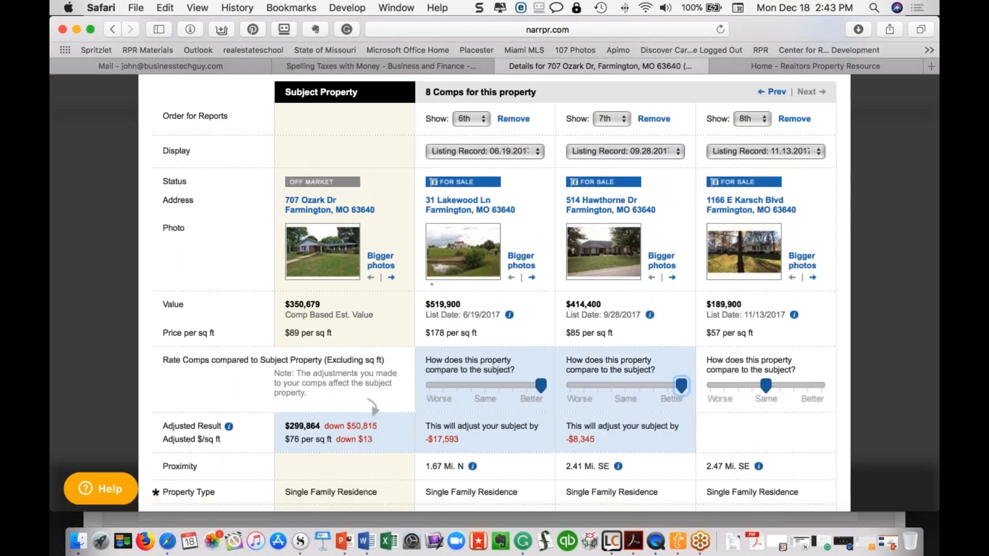
scroll(765, 288, up, 3)
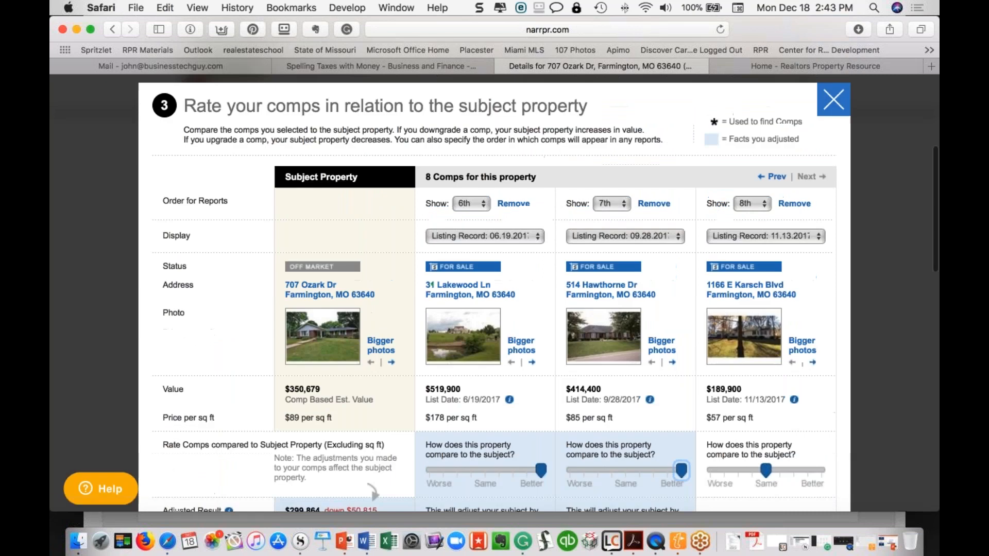
click(751, 204)
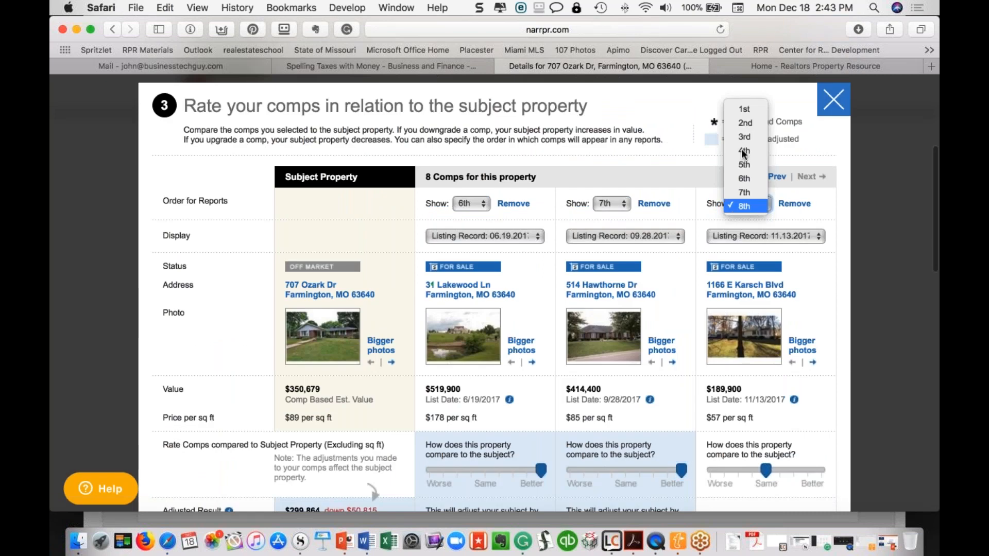
click(744, 109)
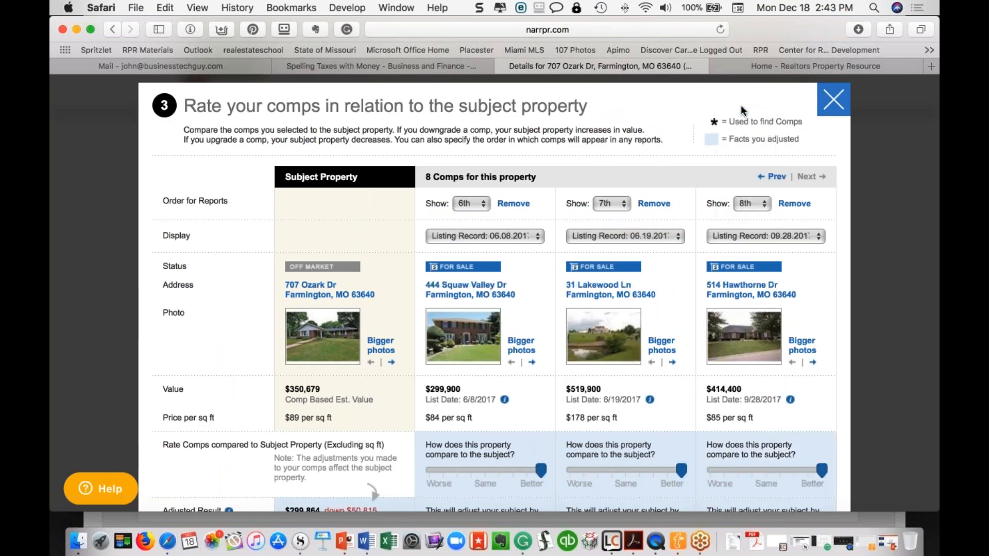
click(774, 178)
click(774, 178)
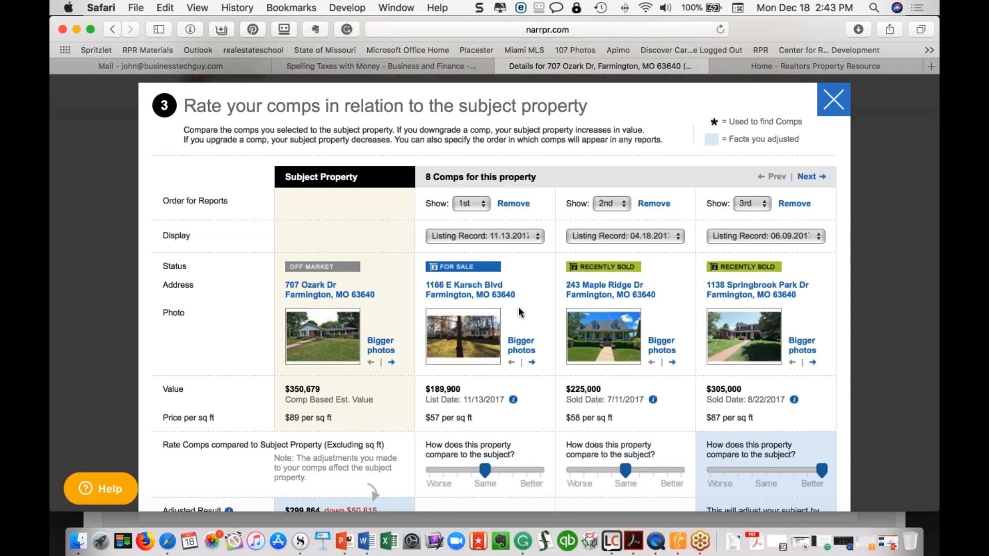
scroll(431, 284, down, 4)
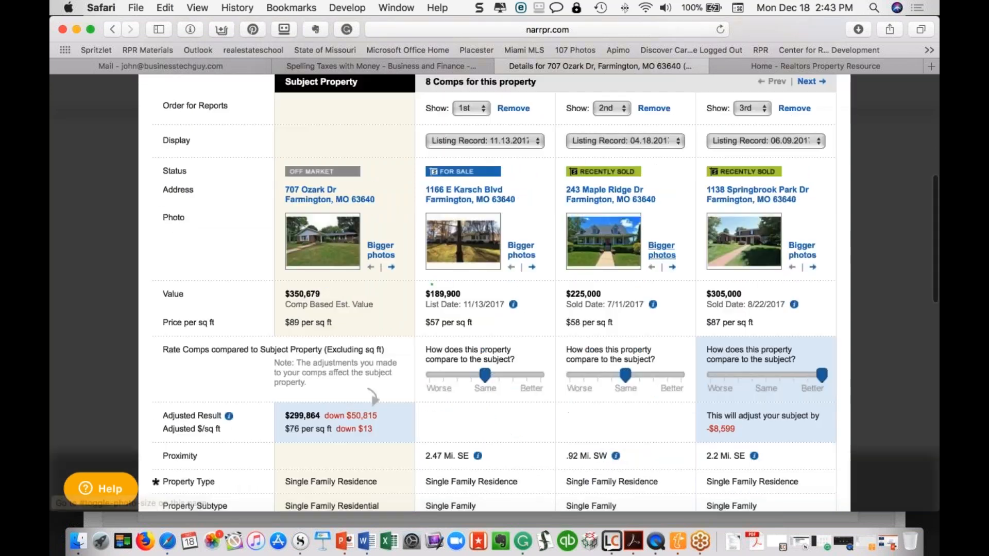
scroll(432, 284, down, 15)
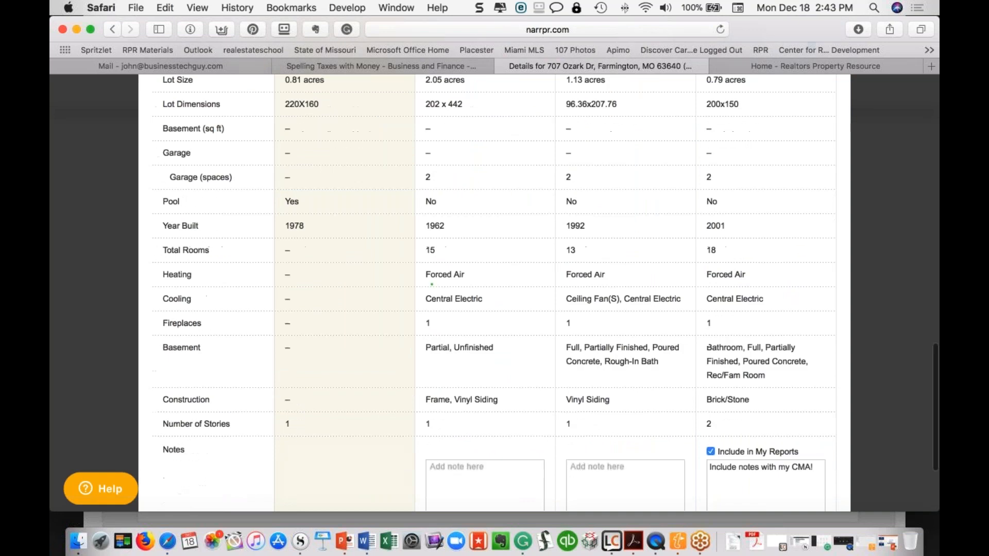
scroll(432, 283, down, 1)
scroll(431, 284, up, 10)
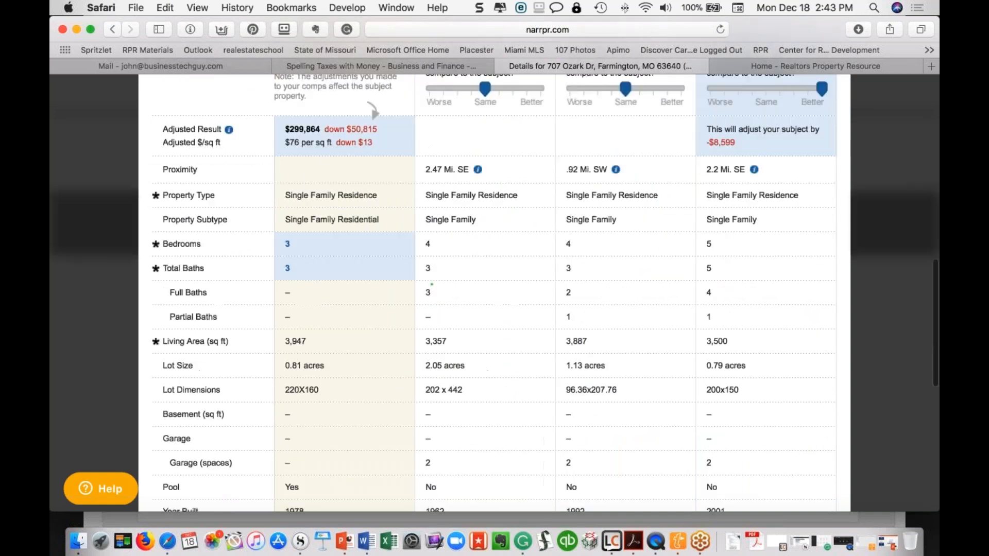
scroll(432, 284, up, 10)
scroll(521, 326, down, 3)
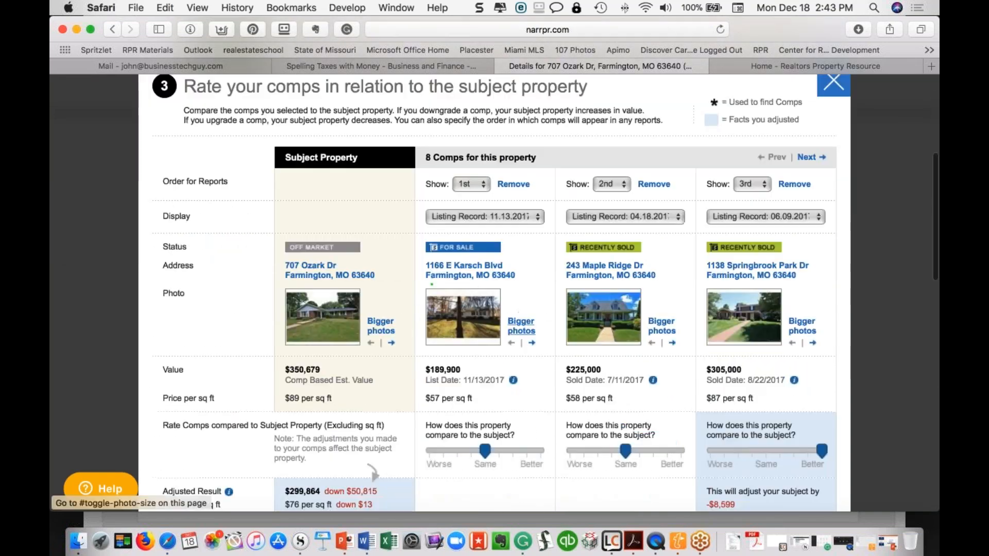
click(521, 326)
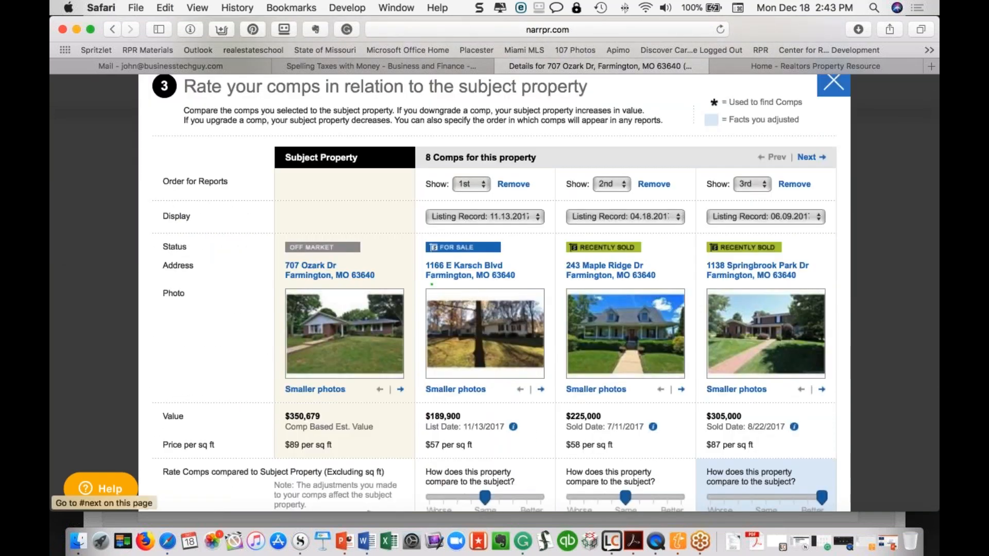
click(541, 389)
click(541, 389)
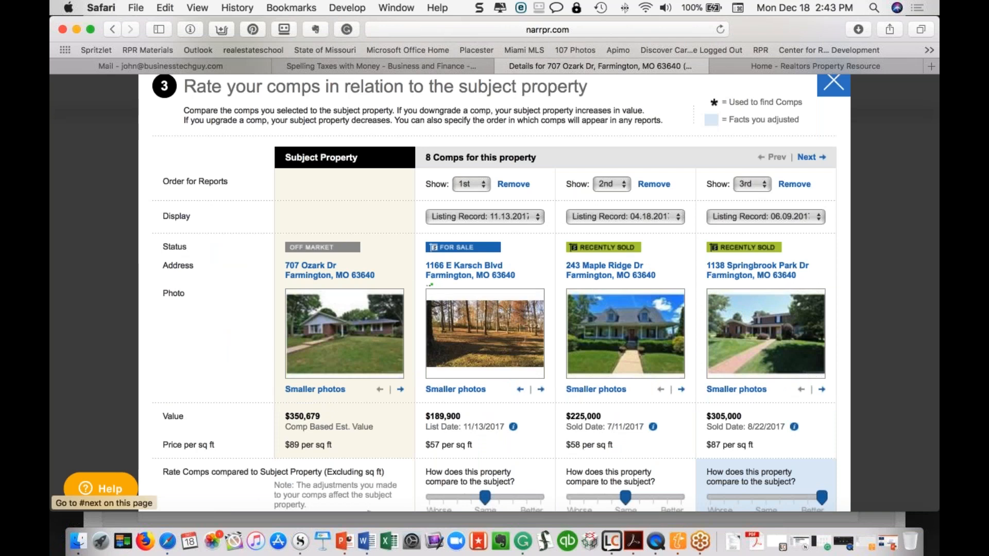
click(541, 389)
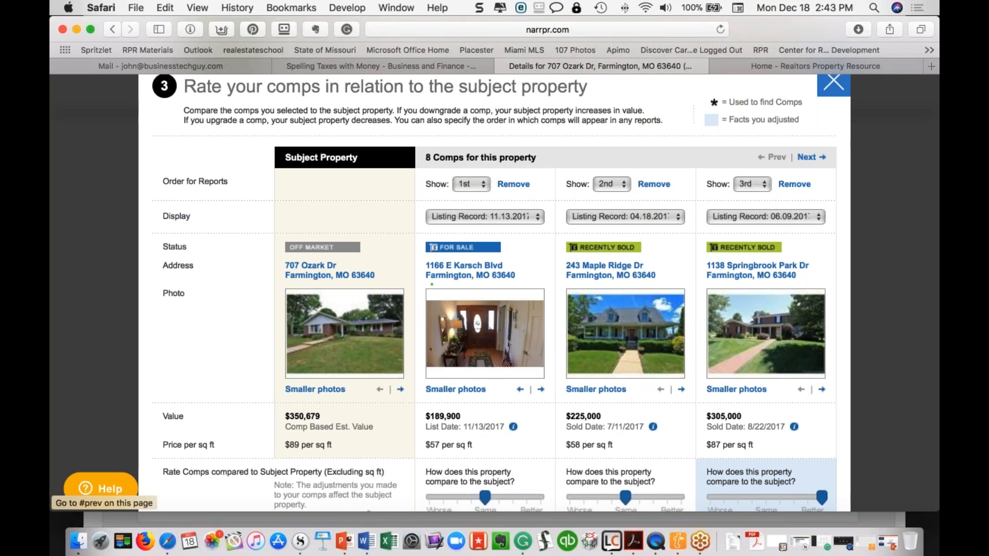
click(519, 391)
click(519, 392)
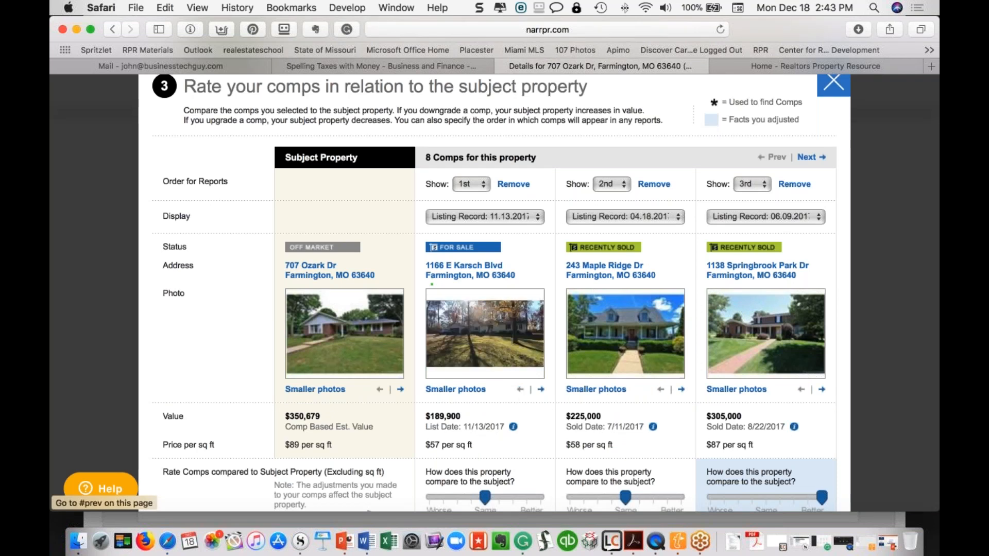
scroll(524, 303, down, 2)
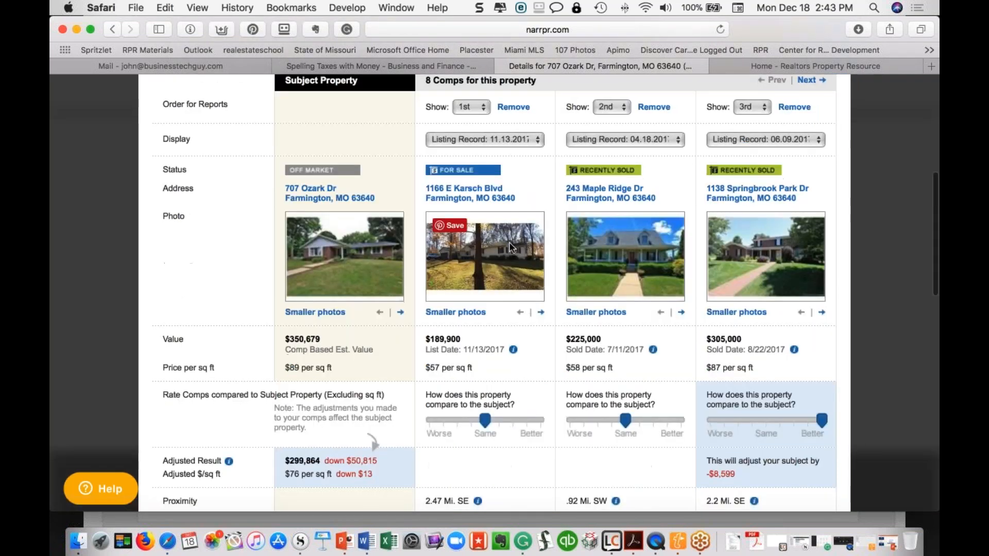
drag(485, 420, 429, 421)
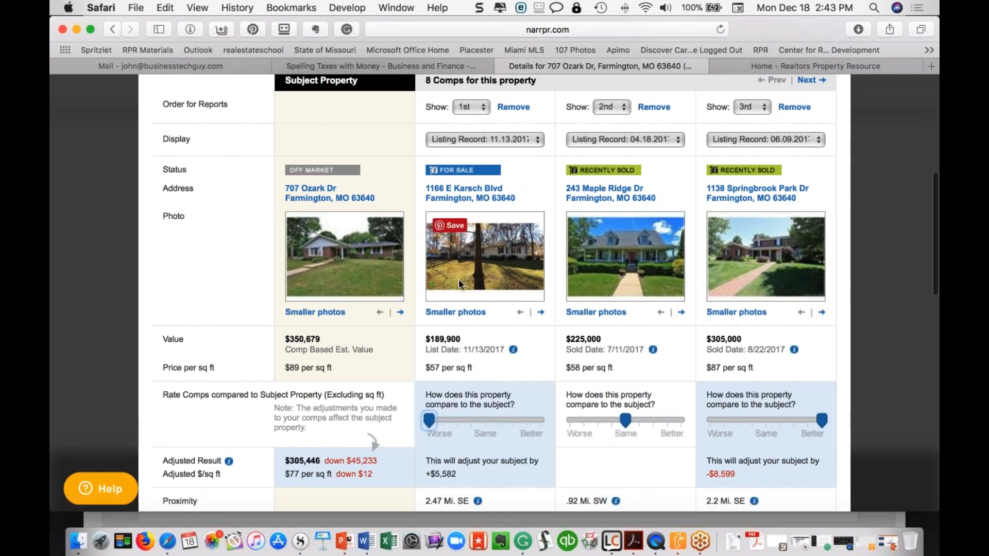
scroll(497, 271, down, 4)
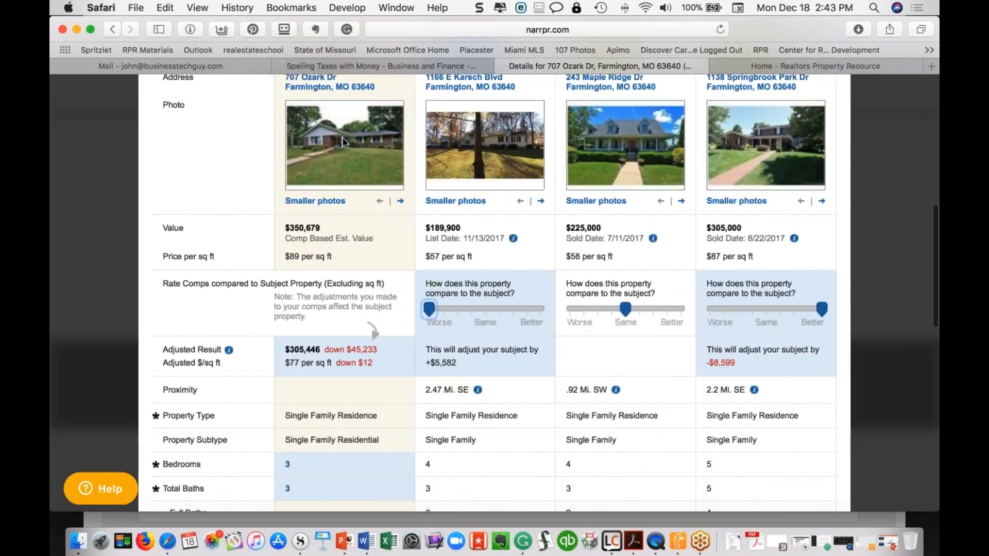
scroll(497, 270, down, 1)
scroll(495, 294, down, 11)
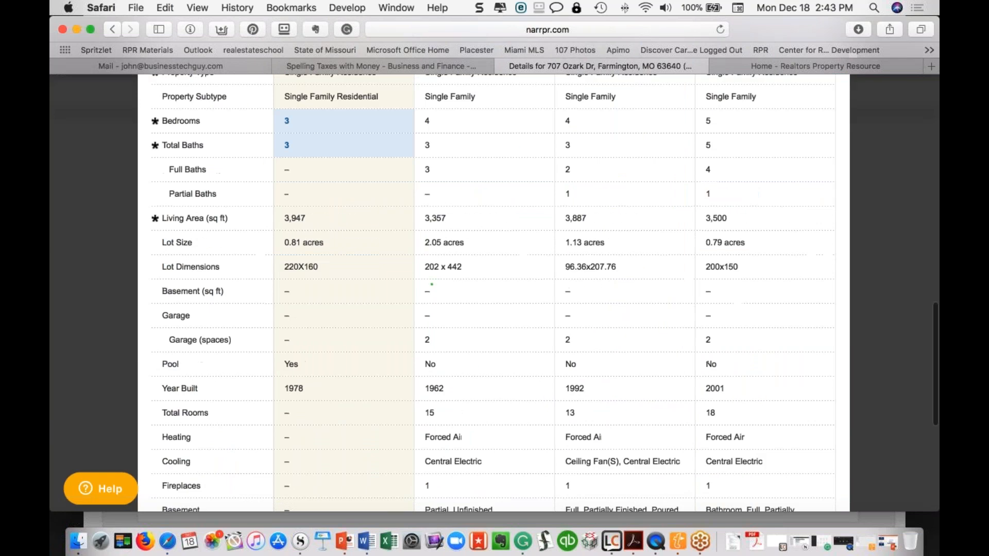
scroll(495, 294, up, 2)
scroll(494, 293, down, 13)
scroll(432, 284, down, 1)
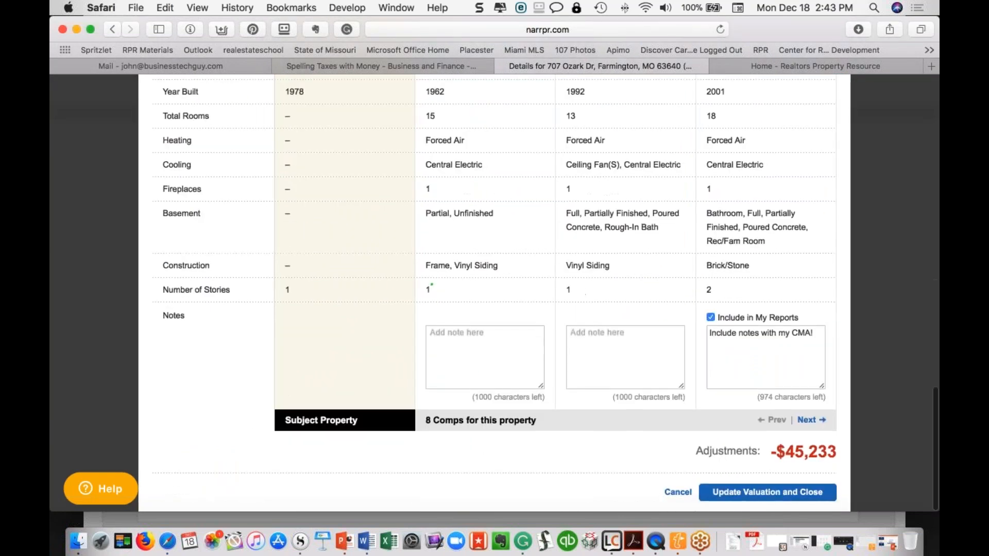
Apply the comp adjustments and update the valuation
click(762, 492)
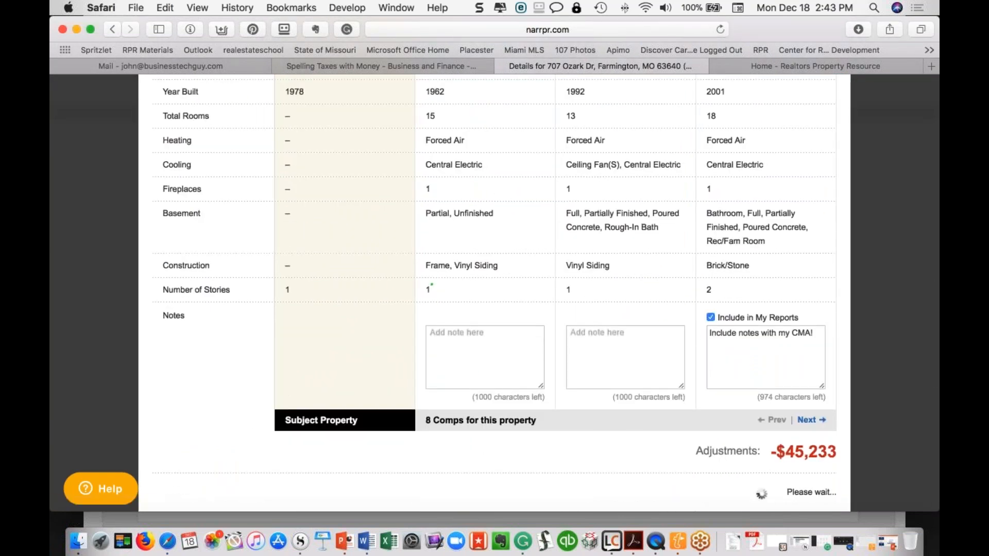
scroll(675, 323, up, 3)
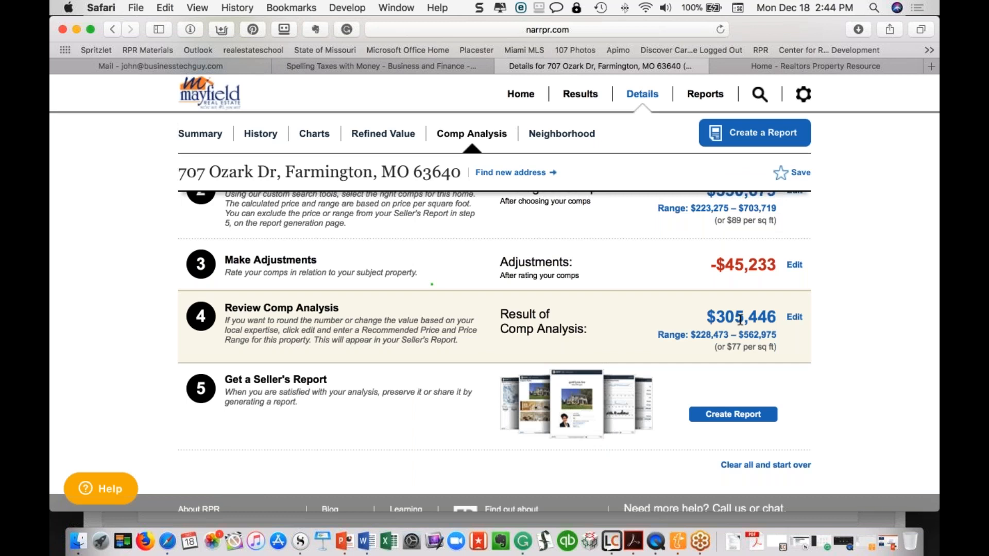
scroll(739, 322, up, 1)
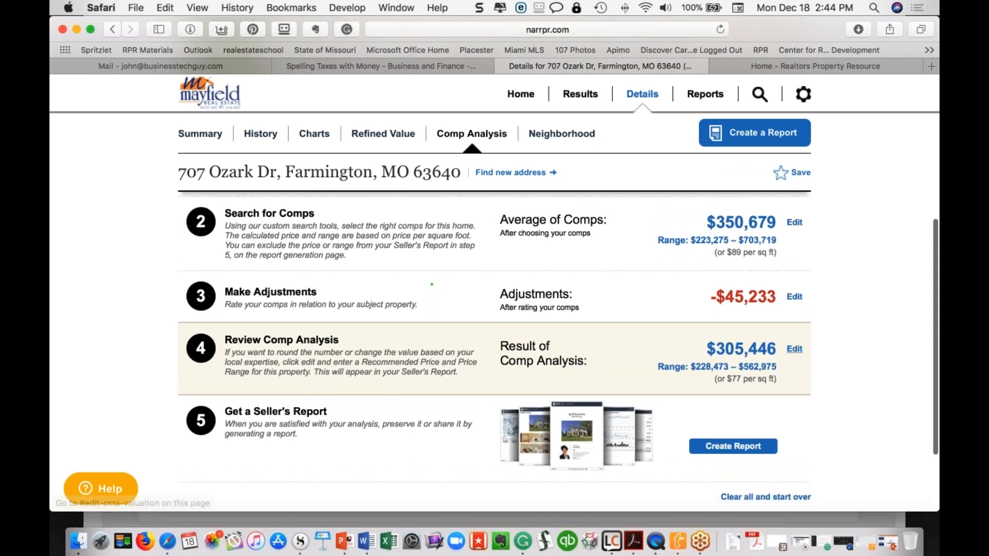
Set the recommended price to $299,000 with a $275,000–$310,000 range and save
click(794, 354)
click(707, 351)
text(2990000)
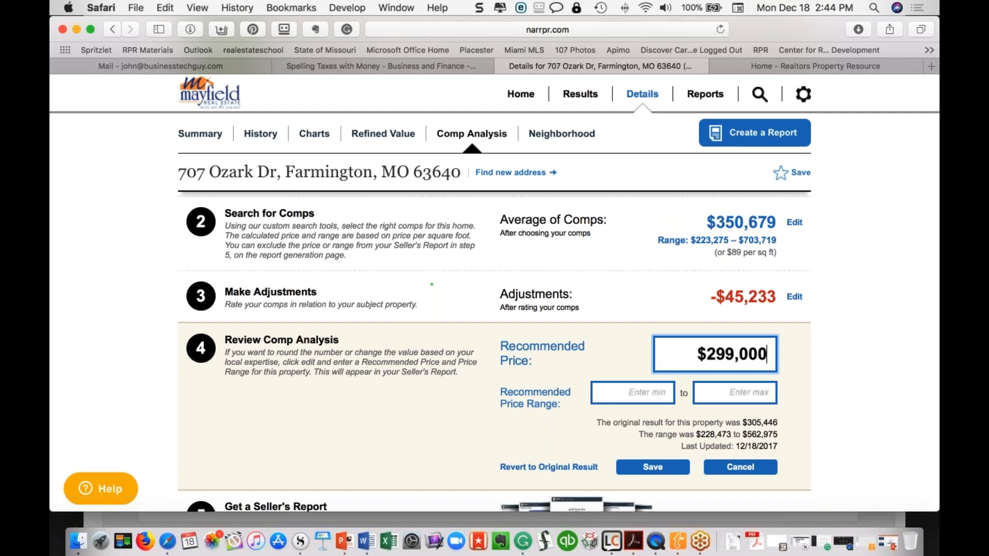
key(Tab)
text(27)
text(5,000)
key(Tab)
text(310000)
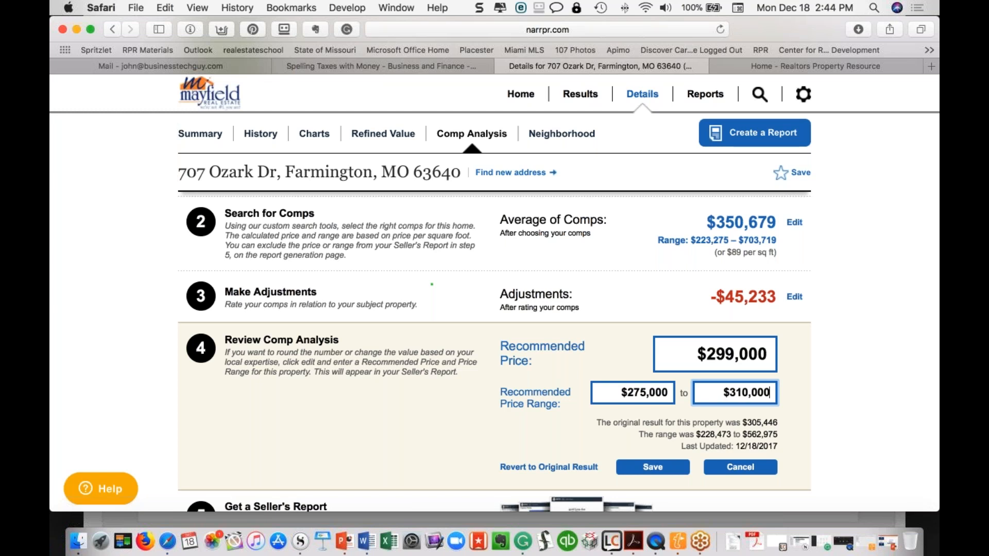
click(670, 469)
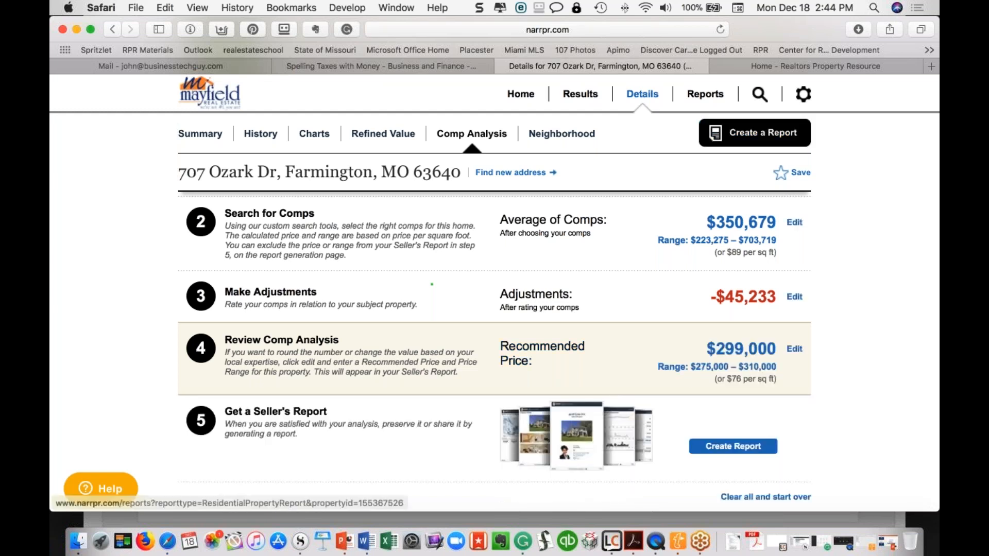
click(752, 135)
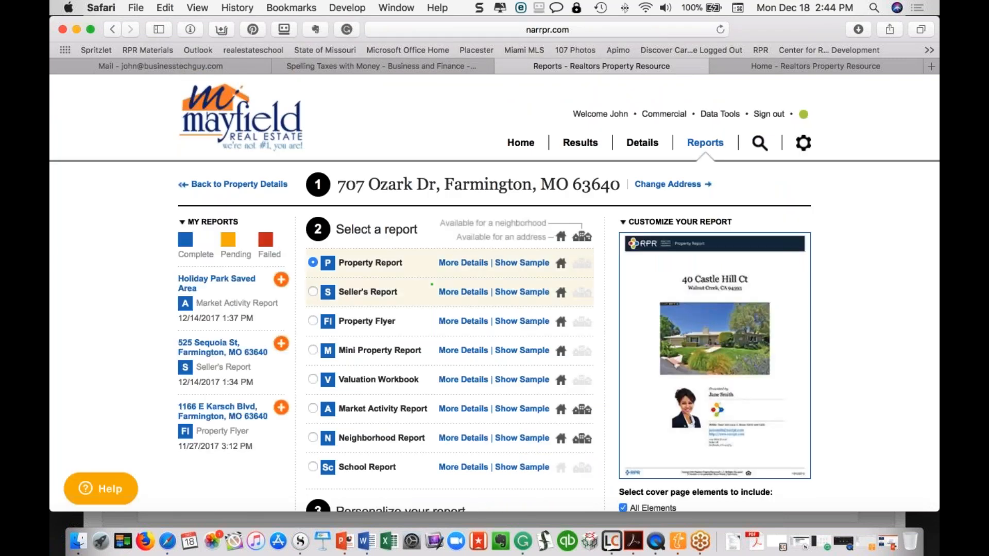
click(431, 284)
scroll(432, 283, down, 2)
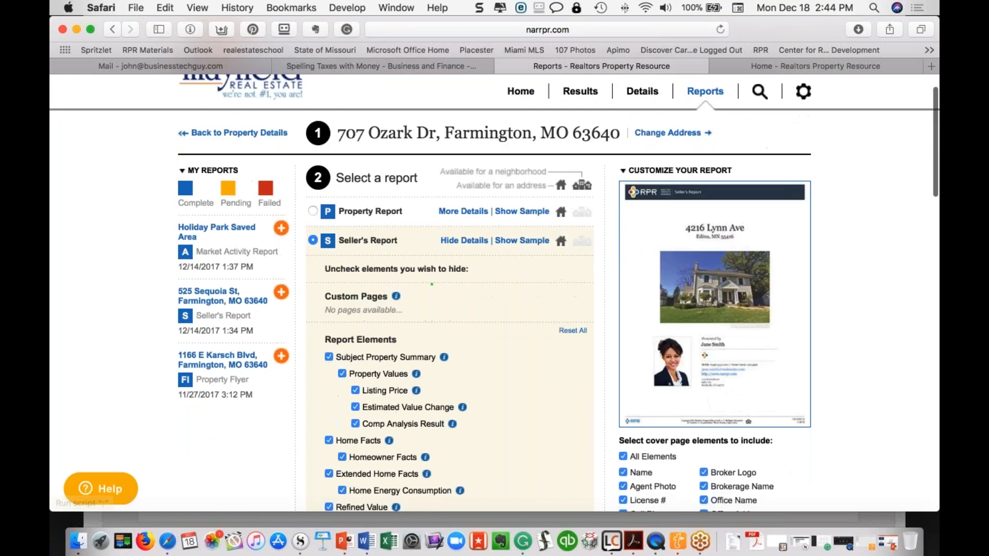
scroll(426, 380, down, 6)
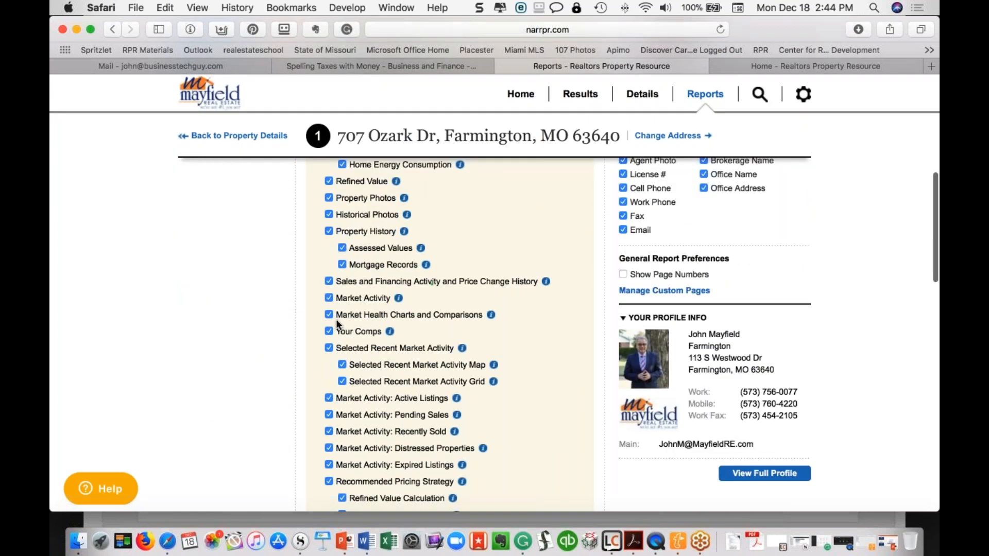
scroll(336, 319, down, 4)
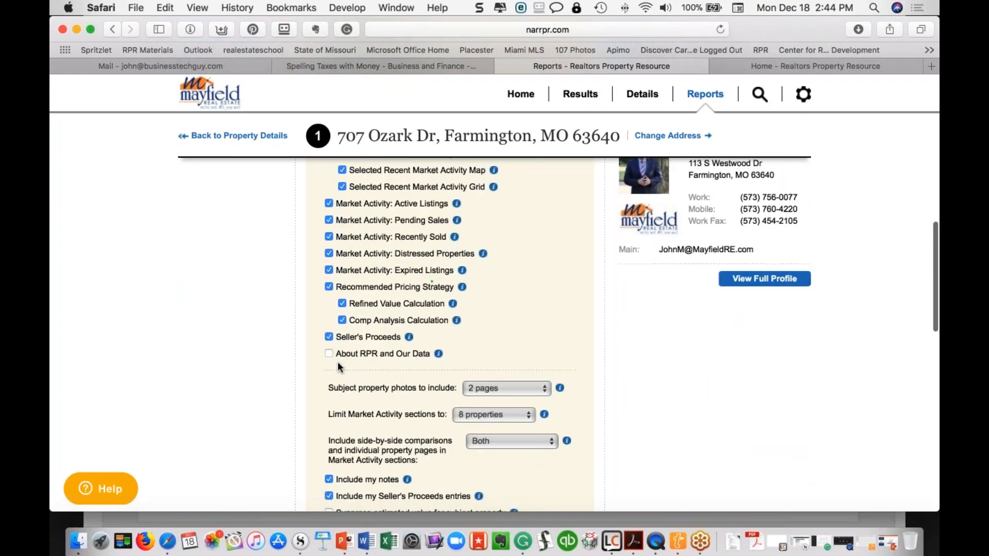
scroll(337, 361, down, 1)
Set subject property photos to 2 pages and bring up Manage Custom Pages
click(544, 370)
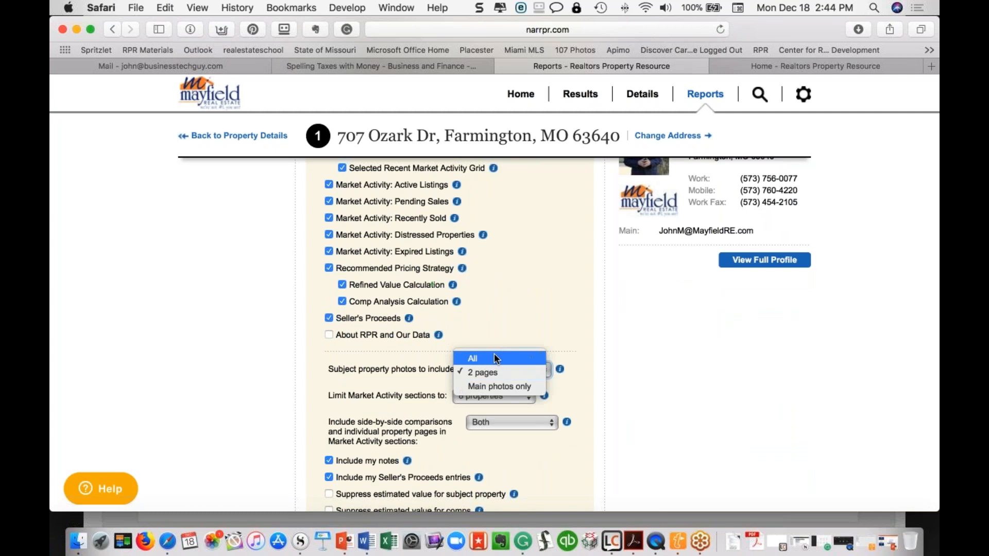
click(495, 370)
scroll(486, 346, down, 5)
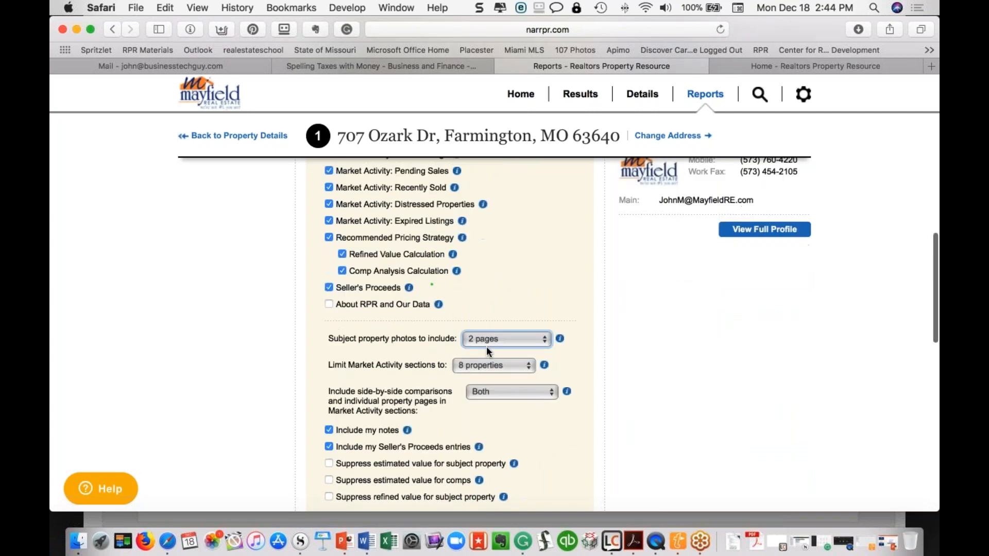
scroll(486, 335, up, 10)
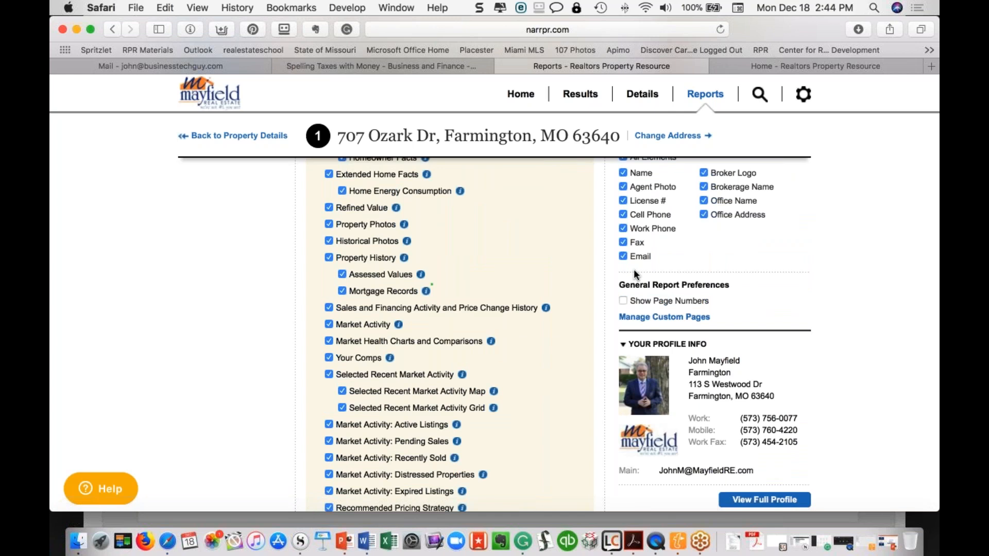
click(652, 317)
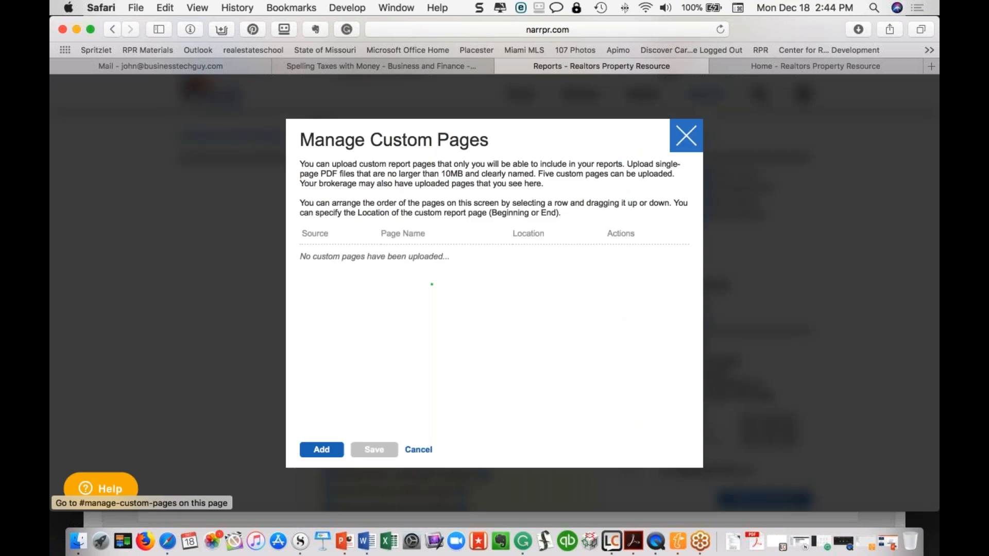
Search the Mac for the agent's About page PDF and pull it from the results
click(874, 8)
text(about john)
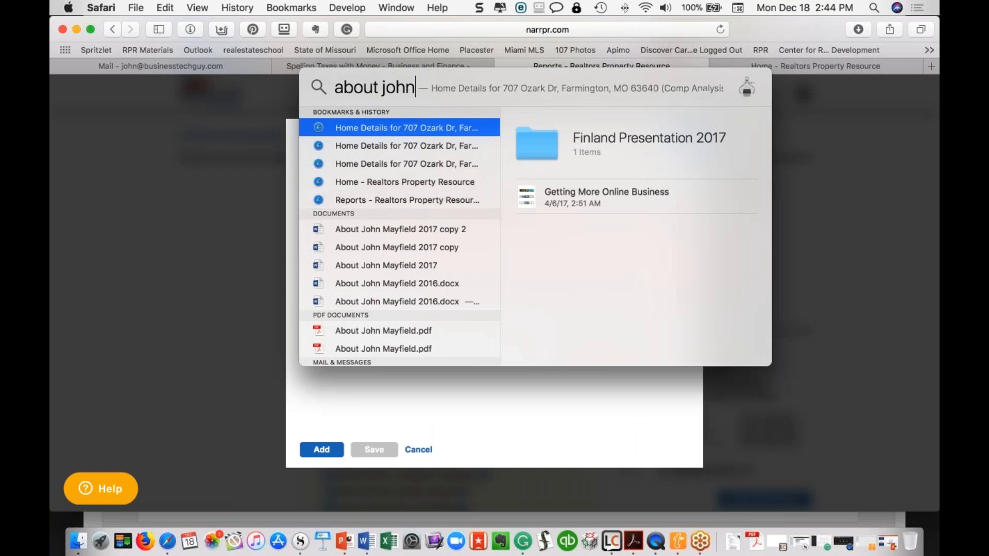
scroll(390, 245, down, 2)
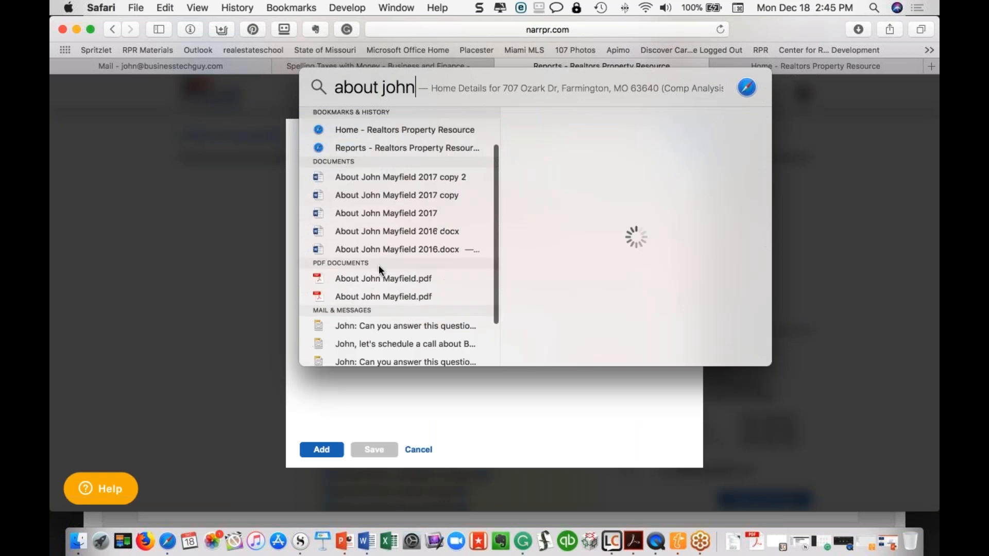
drag(370, 277, 237, 285)
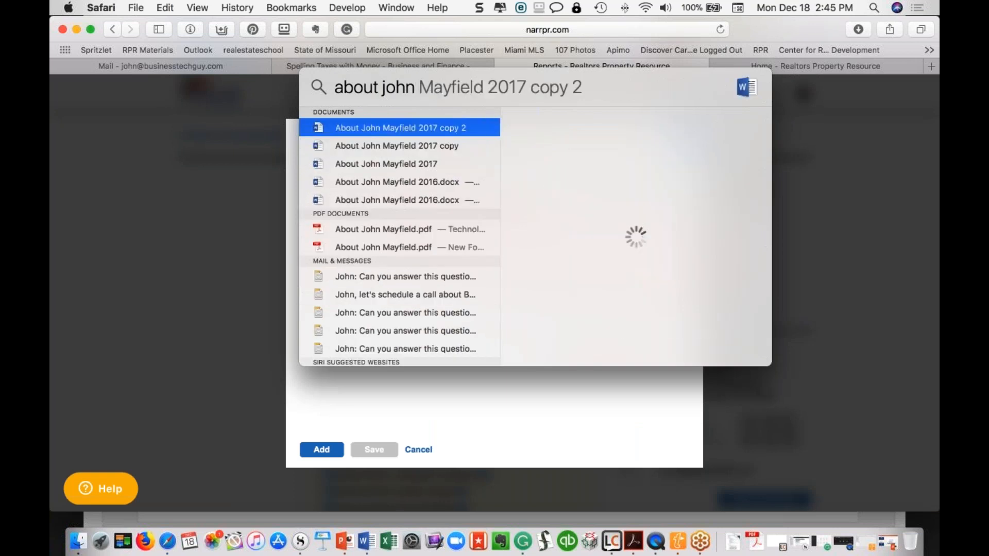
click(206, 281)
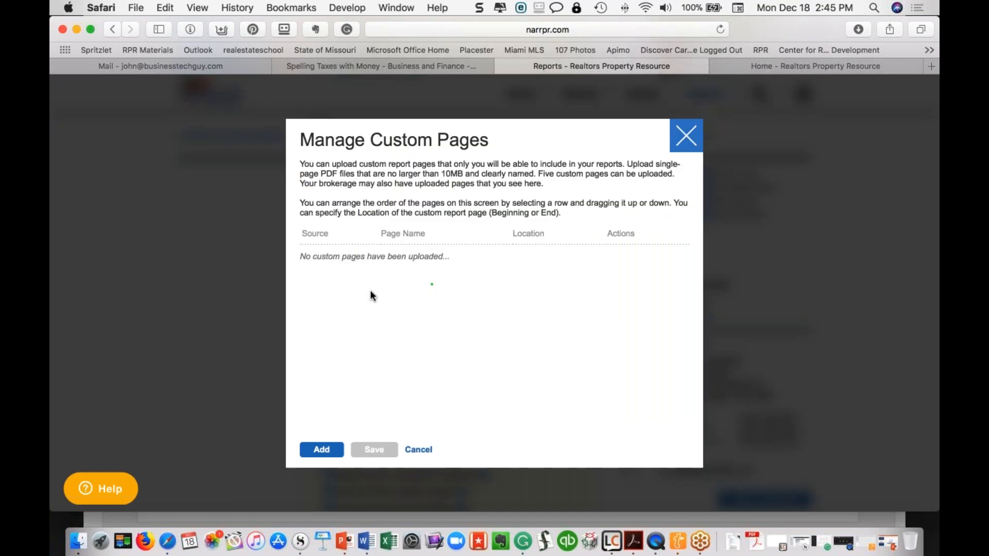
Upload the About page PDF from the Desktop as a custom page located at the Beginning
click(322, 450)
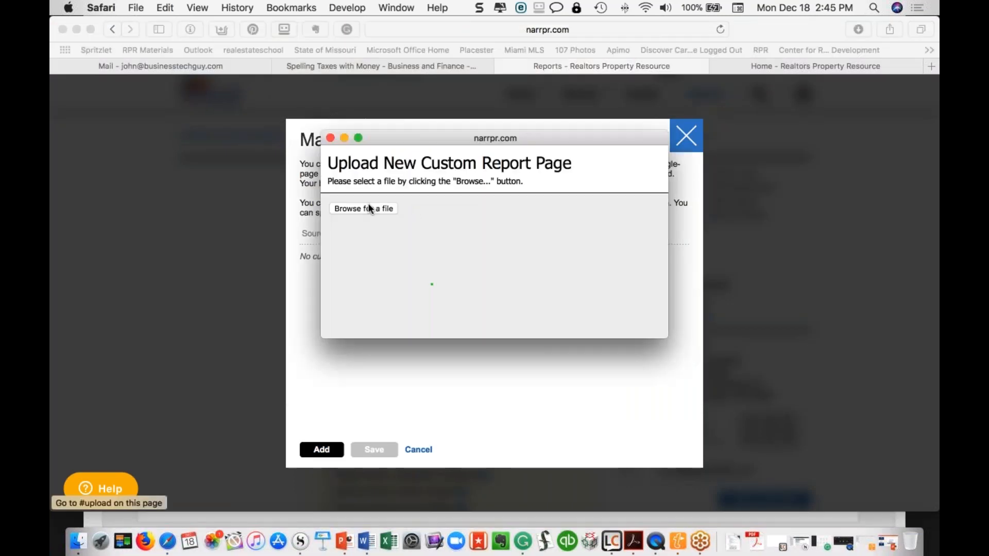
click(369, 208)
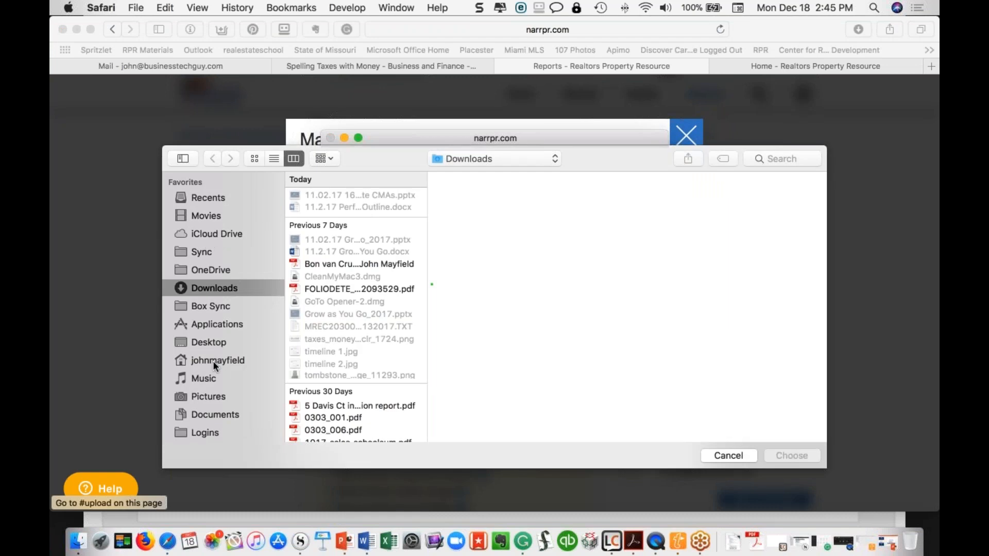
click(212, 342)
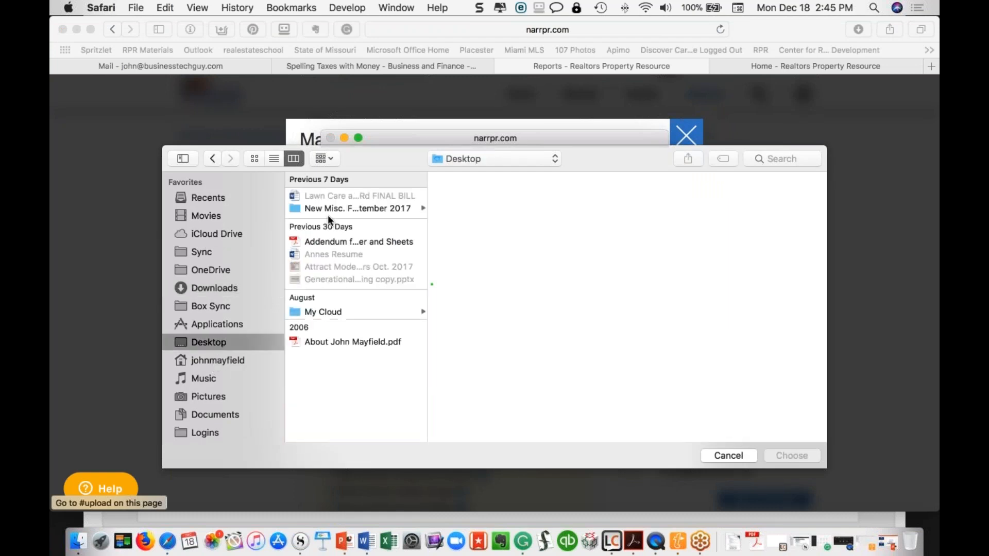
click(316, 343)
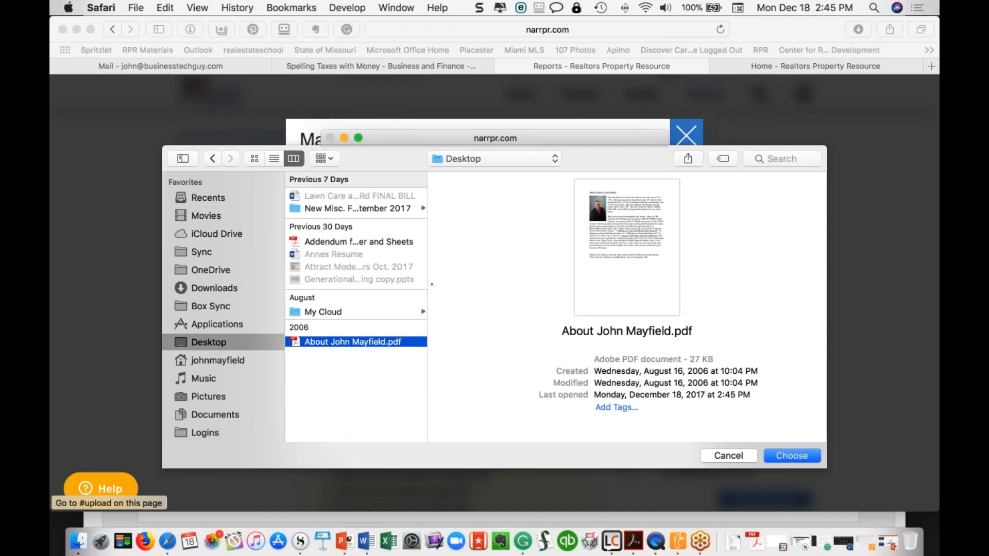
click(791, 458)
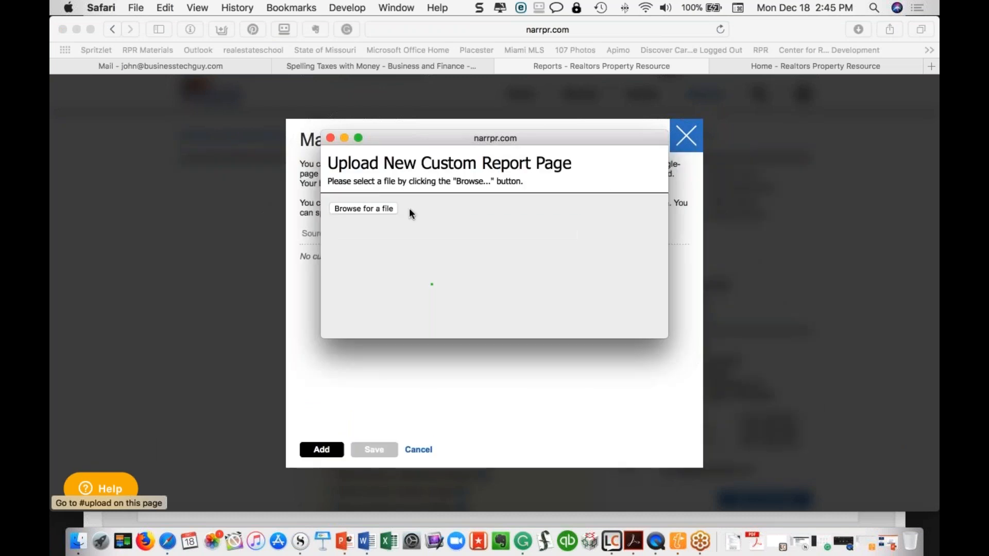
click(595, 254)
click(557, 256)
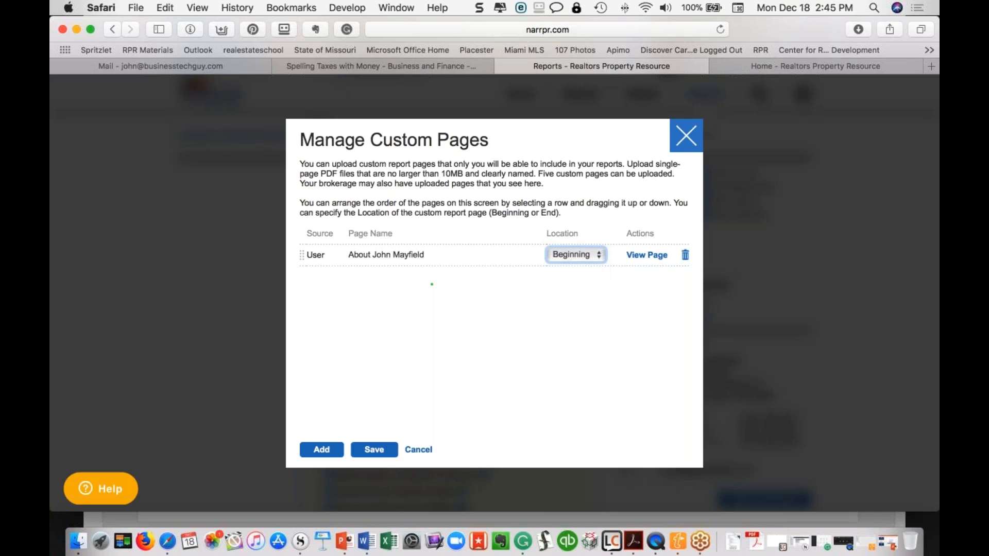
Save the About custom page and run the Seller's Report with delivery set to Display now
click(384, 453)
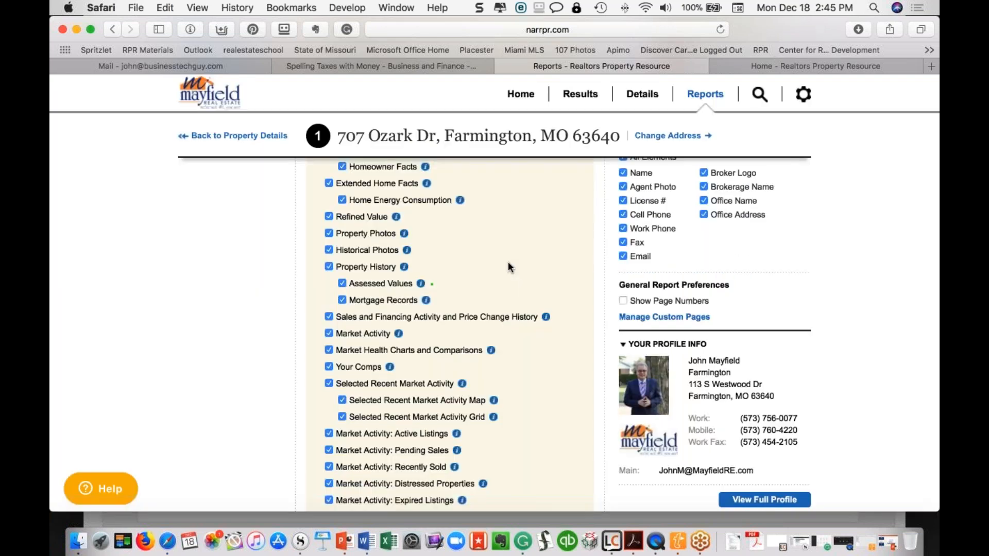
scroll(509, 265, up, 5)
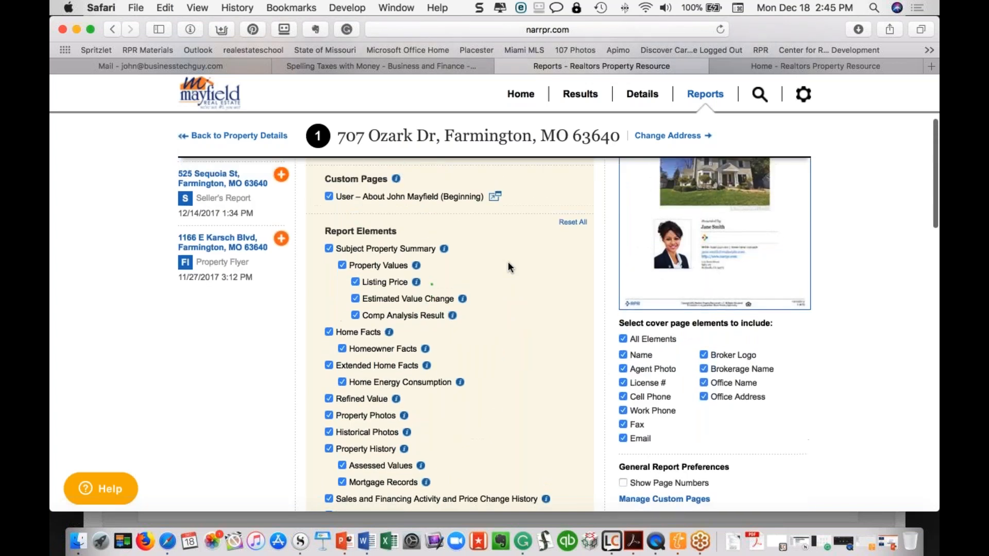
scroll(508, 262, up, 4)
scroll(507, 262, down, 20)
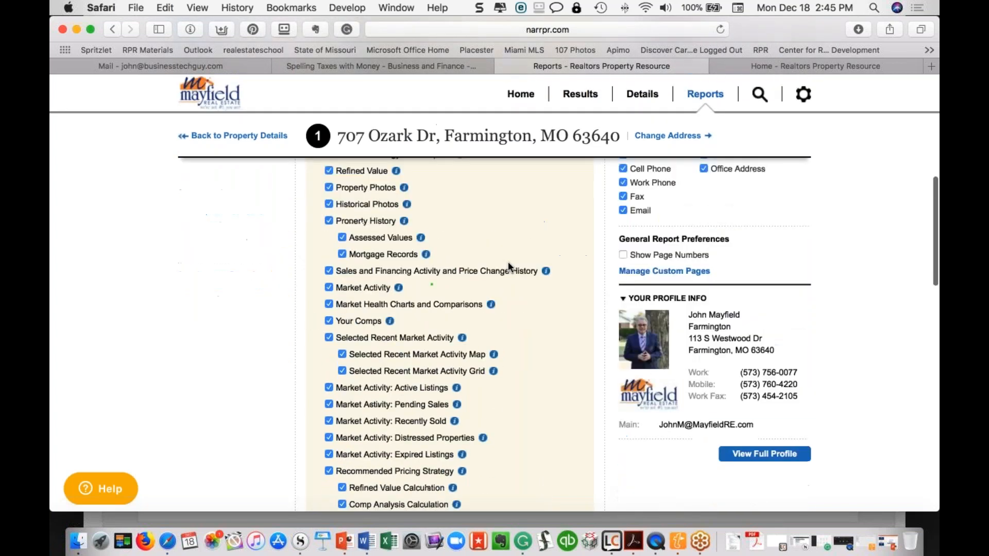
scroll(508, 262, down, 5)
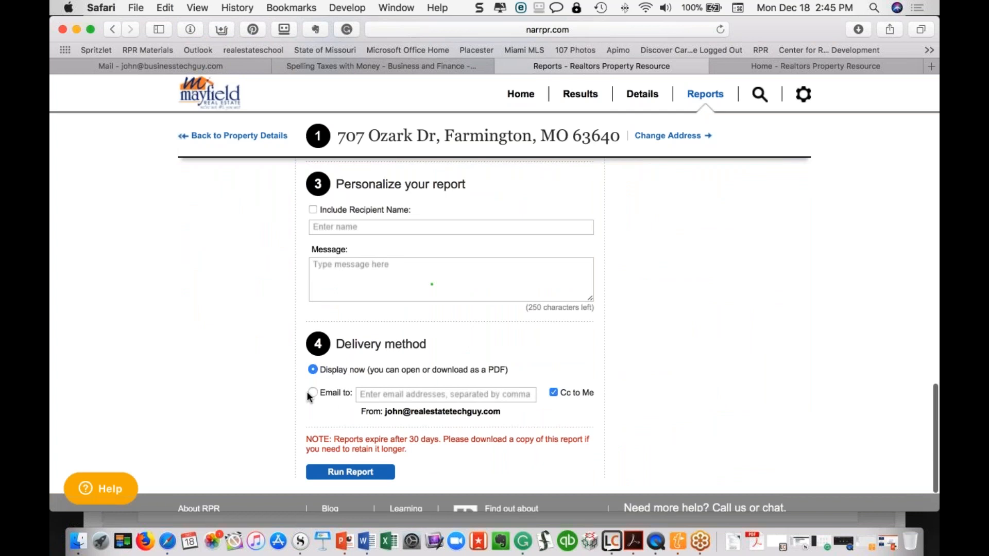
click(313, 393)
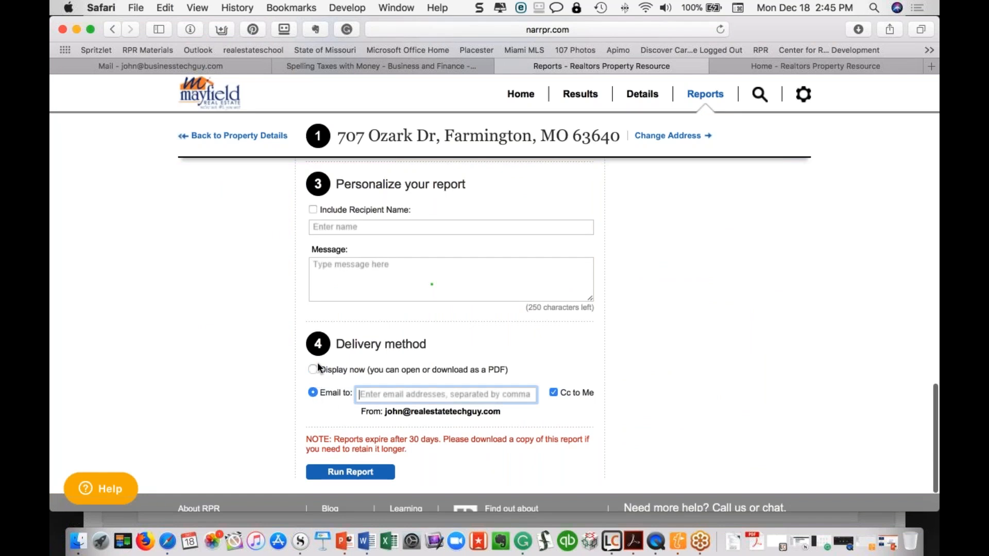
click(314, 370)
click(368, 472)
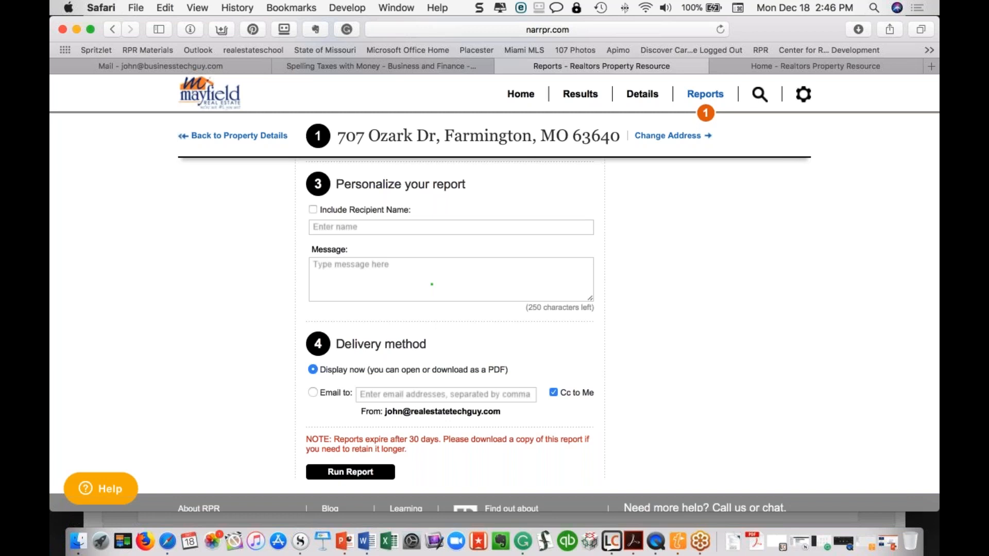
Collapse the Seller's Report elements and review the Property Report and Mini Property Report element lists
scroll(549, 364, up, 10)
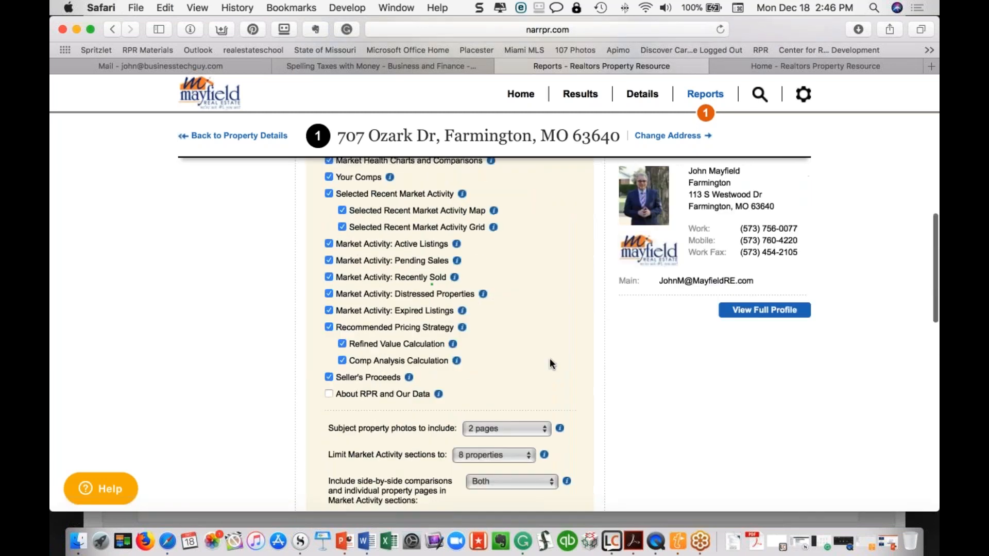
scroll(549, 363, up, 10)
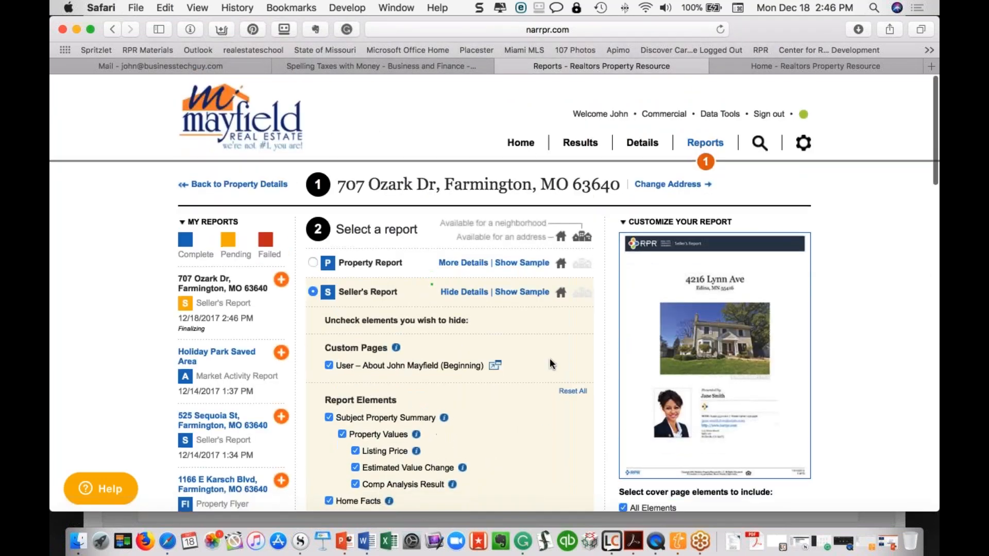
click(478, 293)
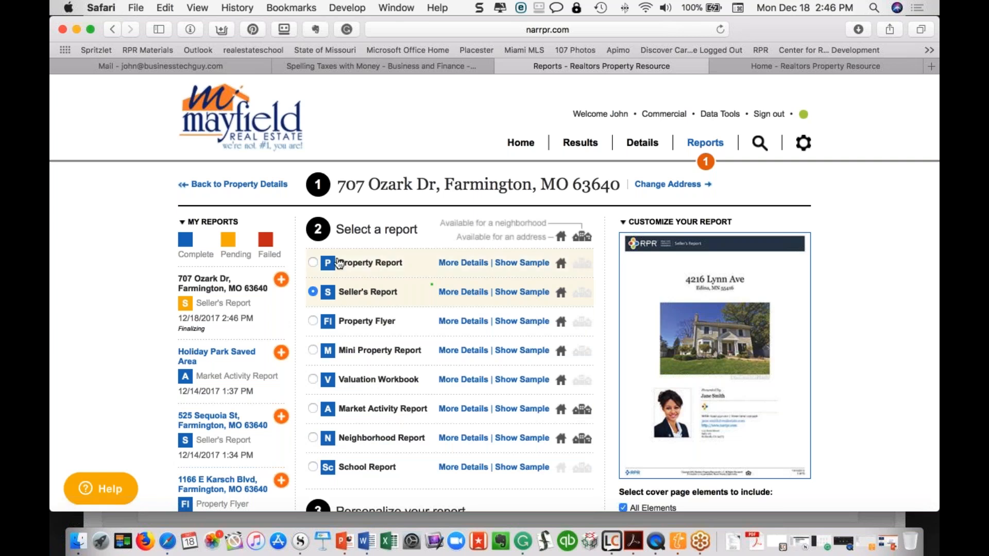
click(340, 264)
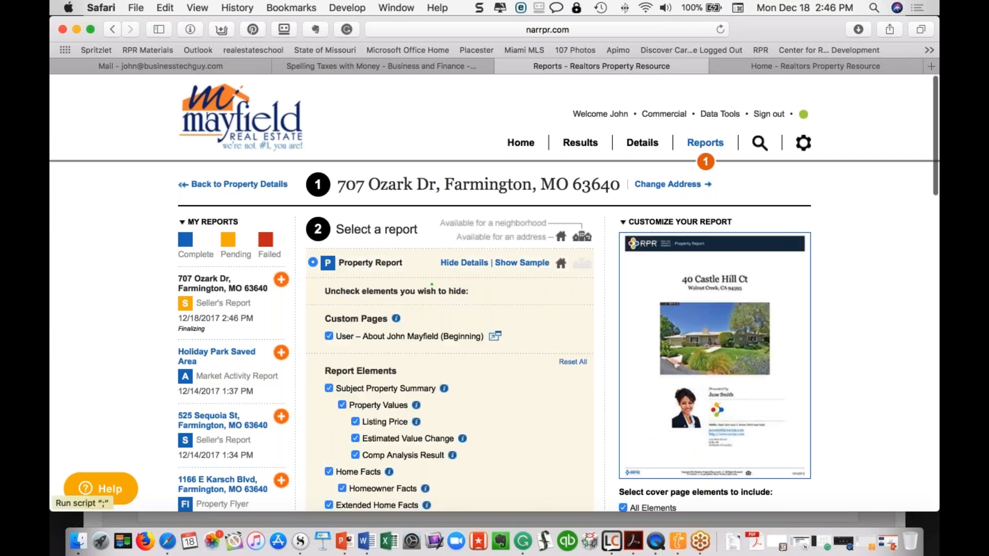
scroll(432, 284, down, 10)
scroll(432, 284, up, 10)
scroll(433, 284, down, 2)
scroll(432, 283, down, 1)
scroll(433, 283, up, 5)
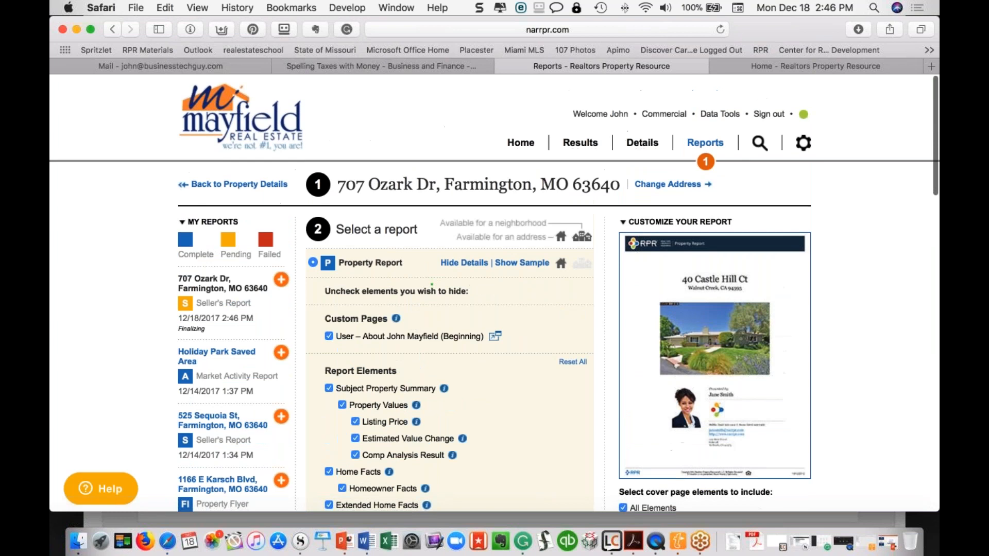
click(464, 263)
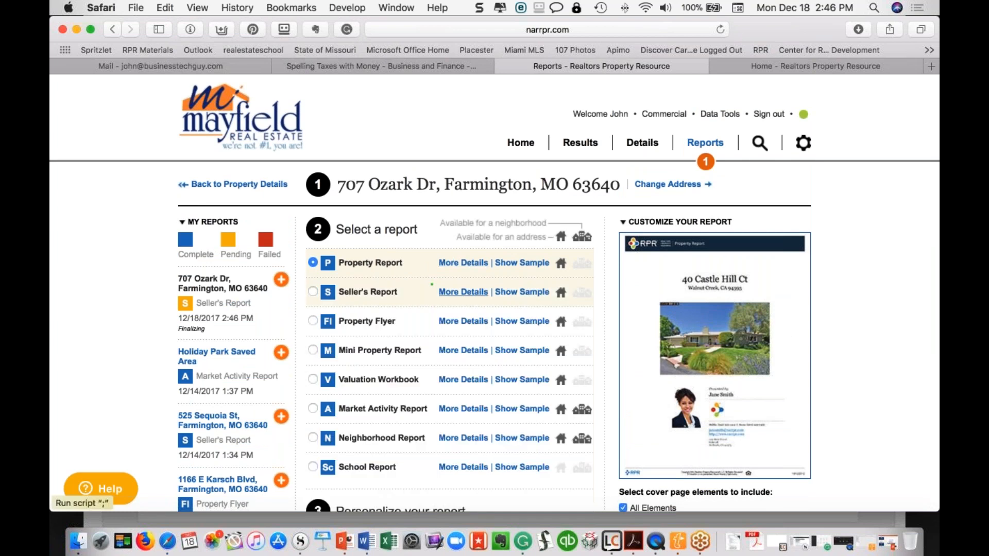
click(313, 350)
scroll(375, 359, down, 5)
scroll(375, 359, down, 1)
scroll(448, 334, up, 10)
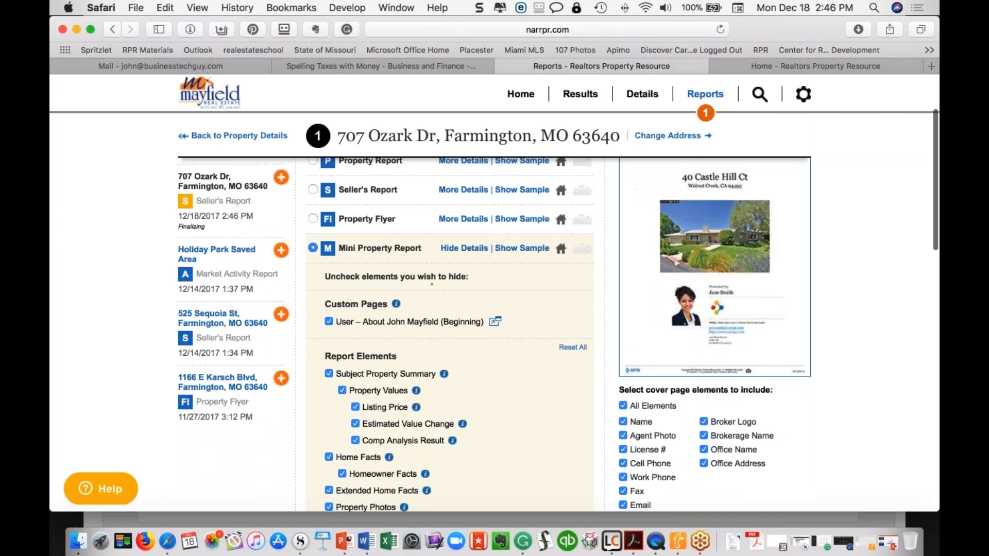
click(467, 287)
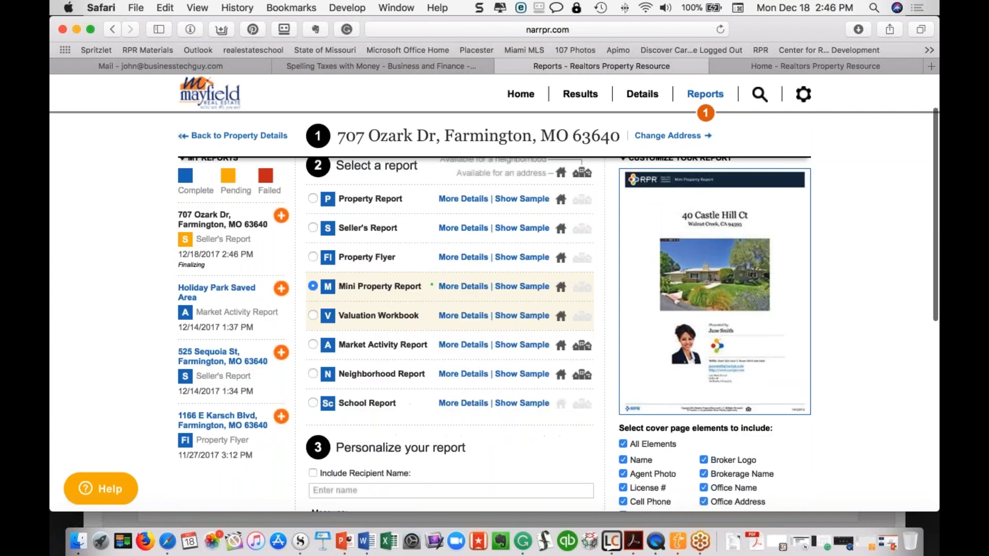
Choose Valuation Workbook, dismiss the missing-data warning, and hide its element details
click(364, 319)
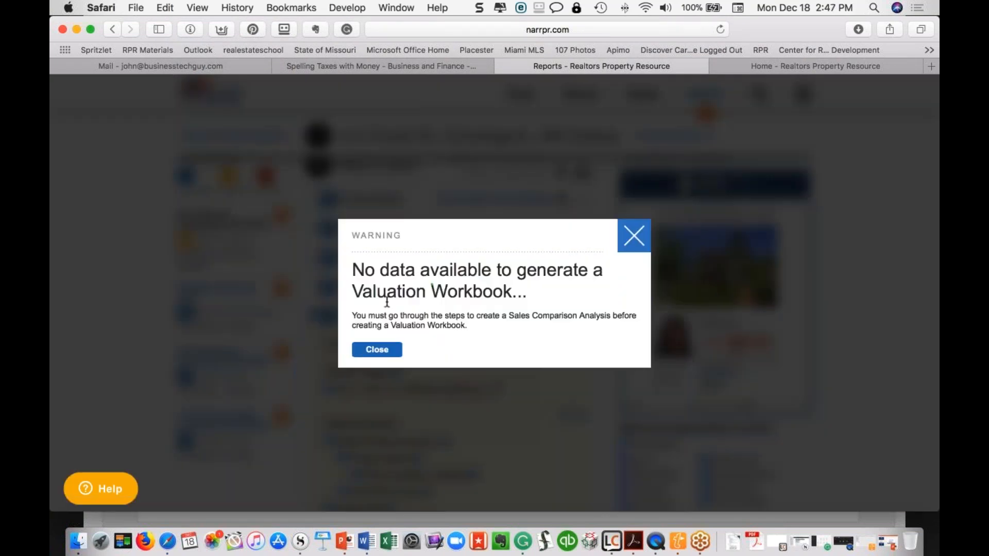
click(641, 243)
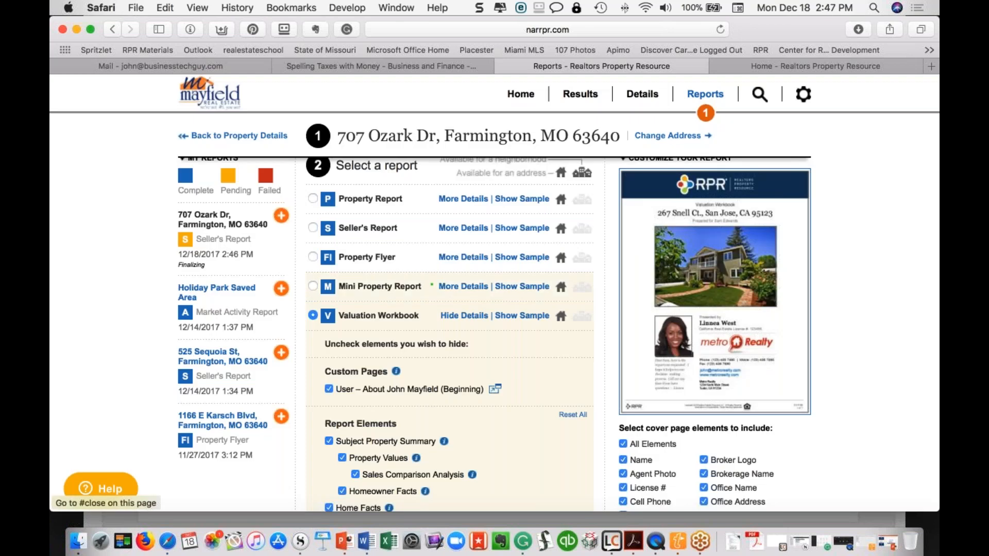
scroll(328, 317, down, 2)
scroll(313, 279, down, 4)
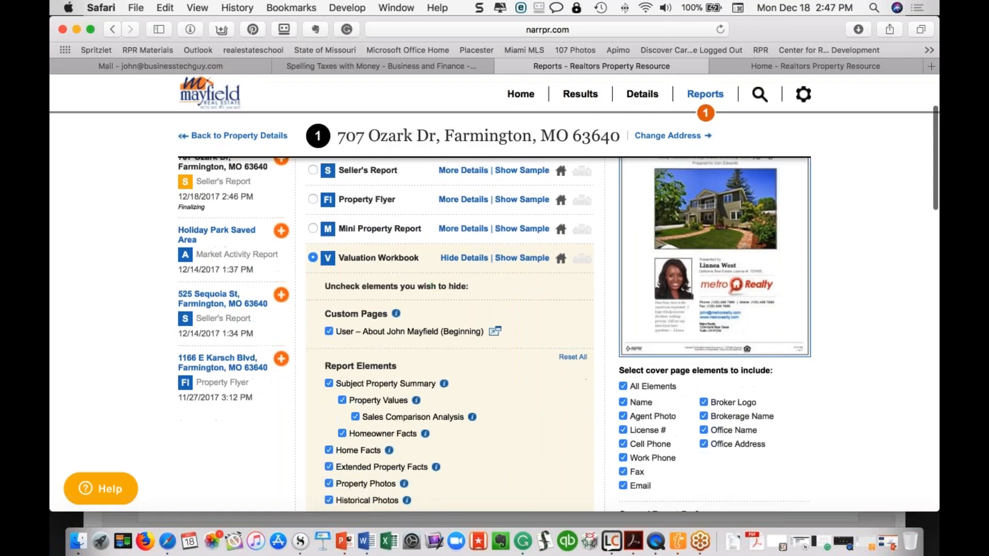
click(454, 201)
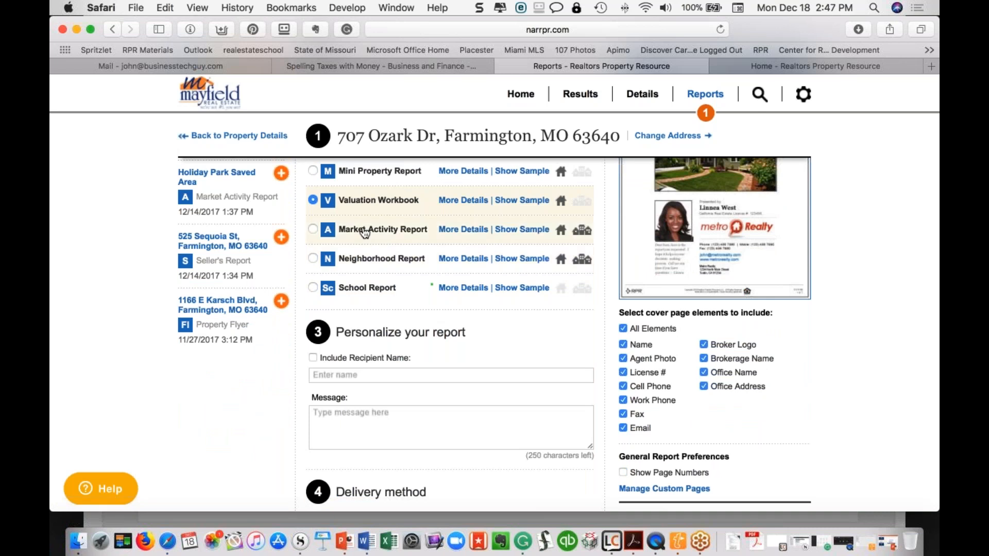
scroll(365, 234, up, 5)
mouse_move(706, 113)
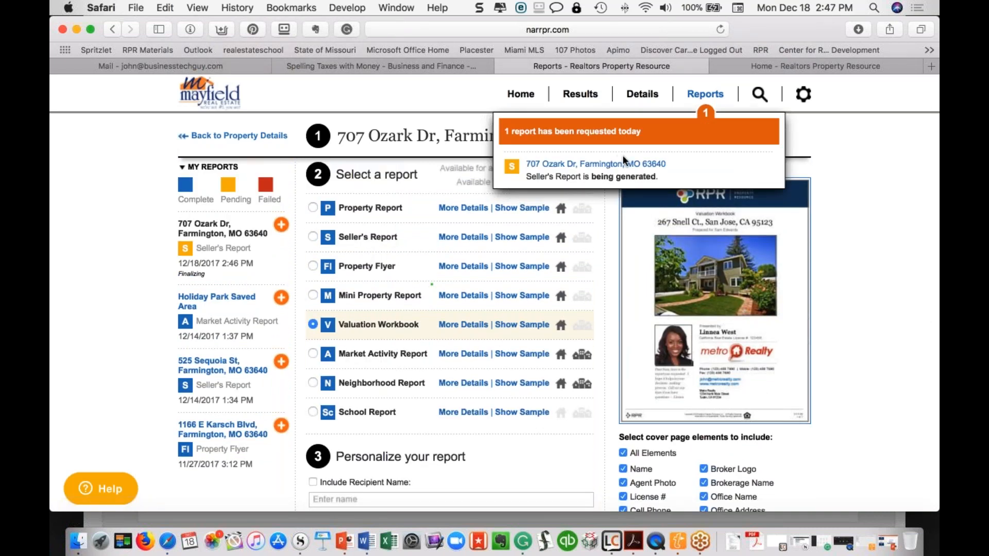
Go back to the RPR Home page from the top navigation bar
click(522, 94)
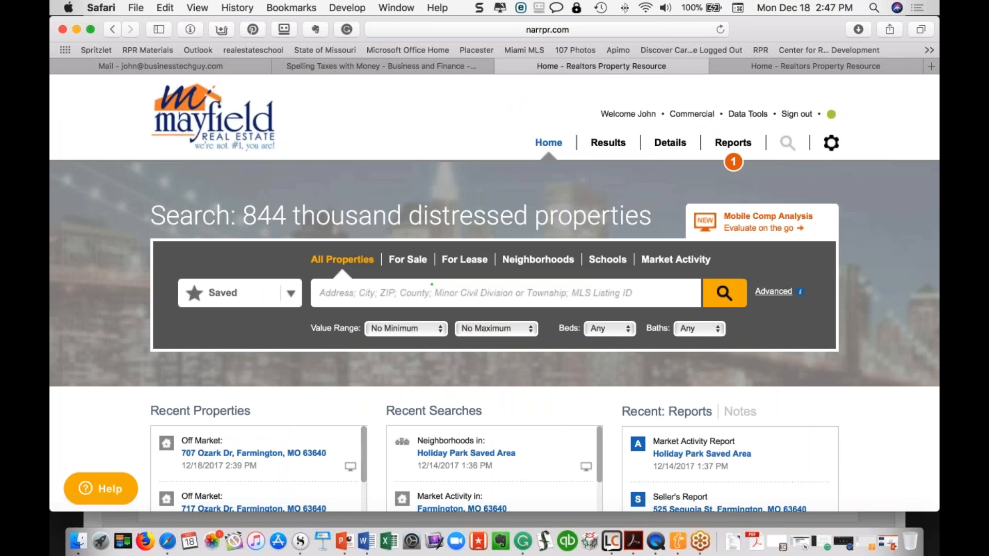
Launch Reflector 2 from Launchpad after paging right through the app grid
click(114, 539)
scroll(455, 302, right, 3)
scroll(455, 301, right, 3)
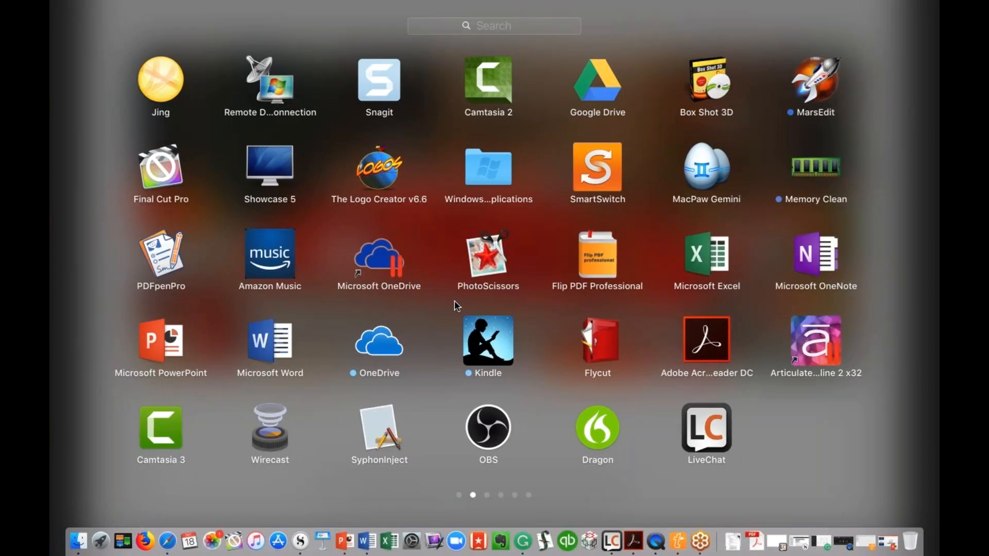
scroll(457, 306, right, 3)
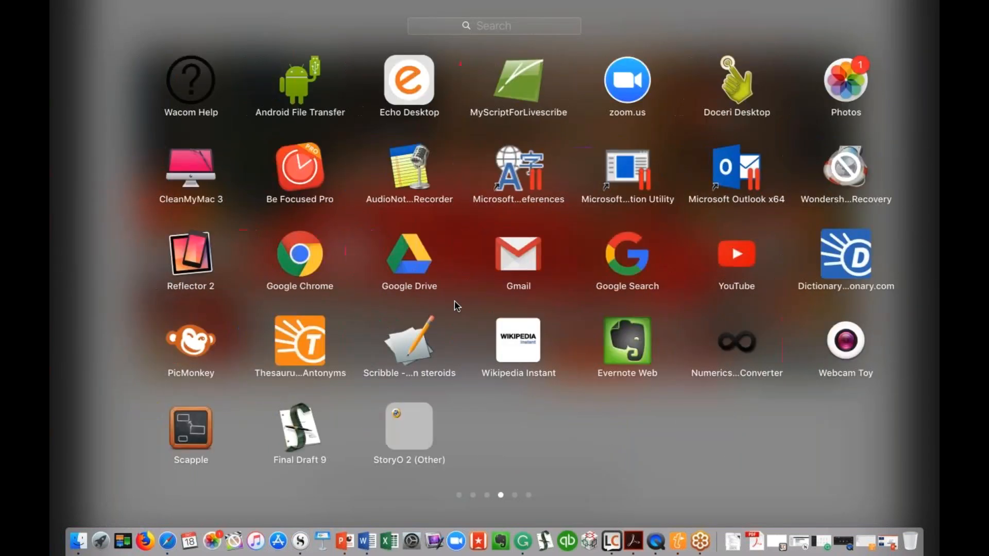
click(184, 261)
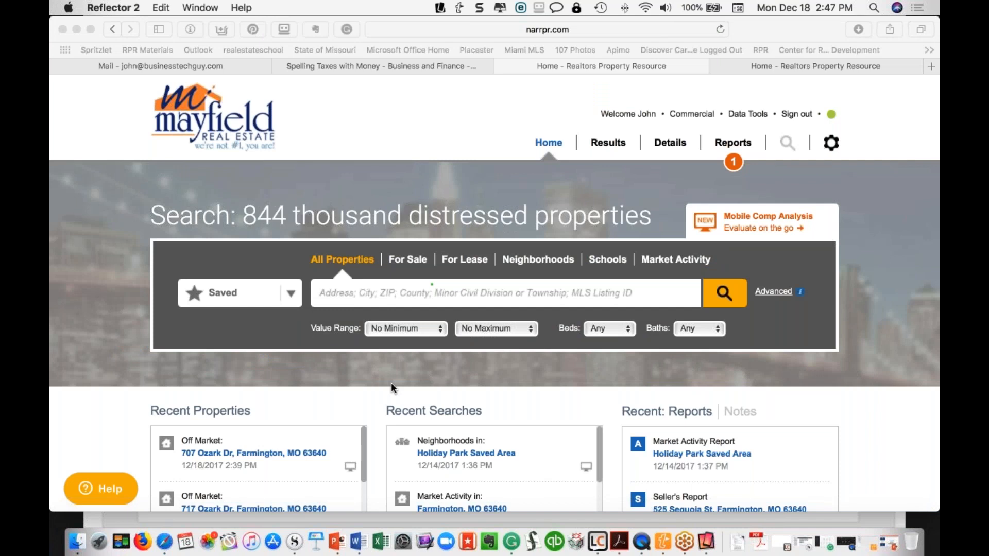
Scroll the mirrored iPhone screen while the RPR app starts up
scroll(391, 382, down, 3)
scroll(391, 382, down, 10)
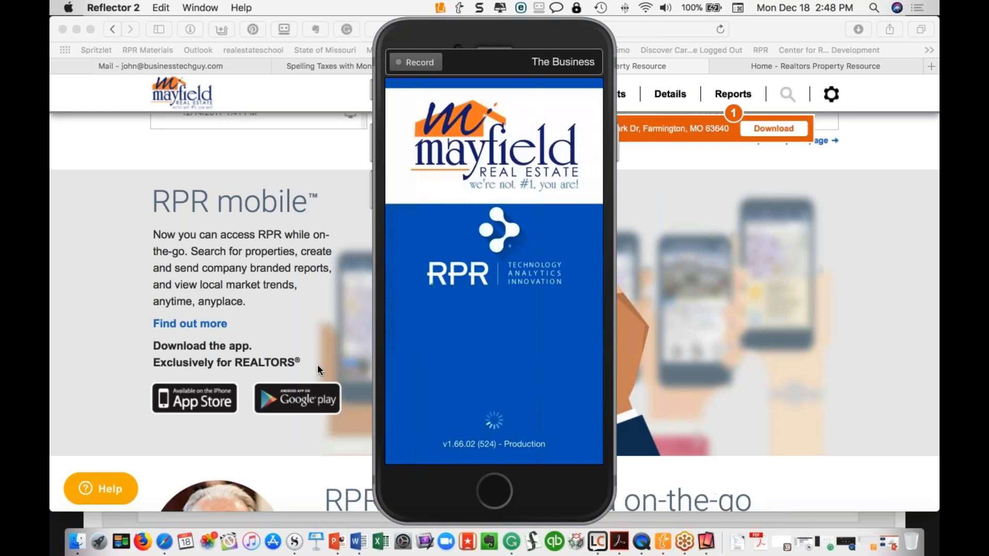
click(770, 129)
super+click(773, 128)
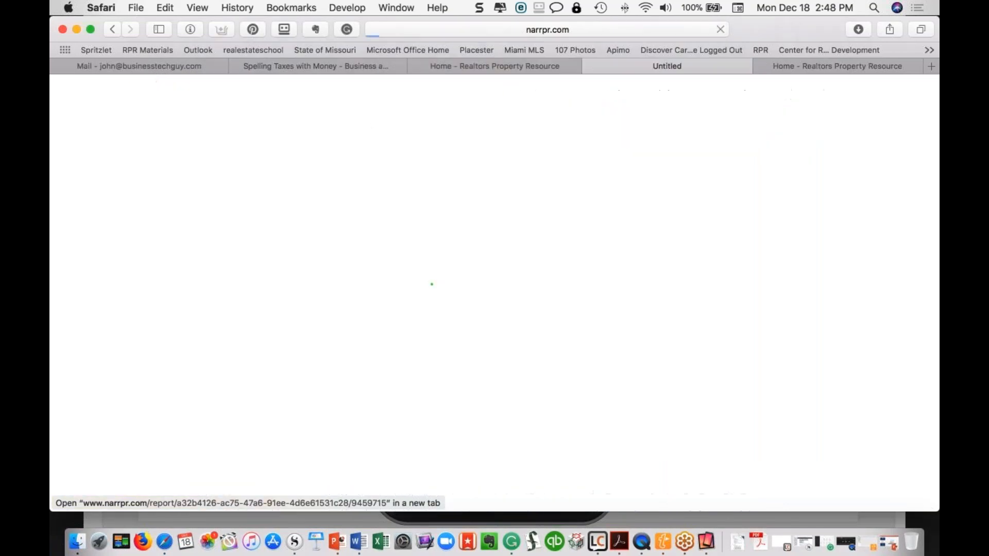
click(705, 544)
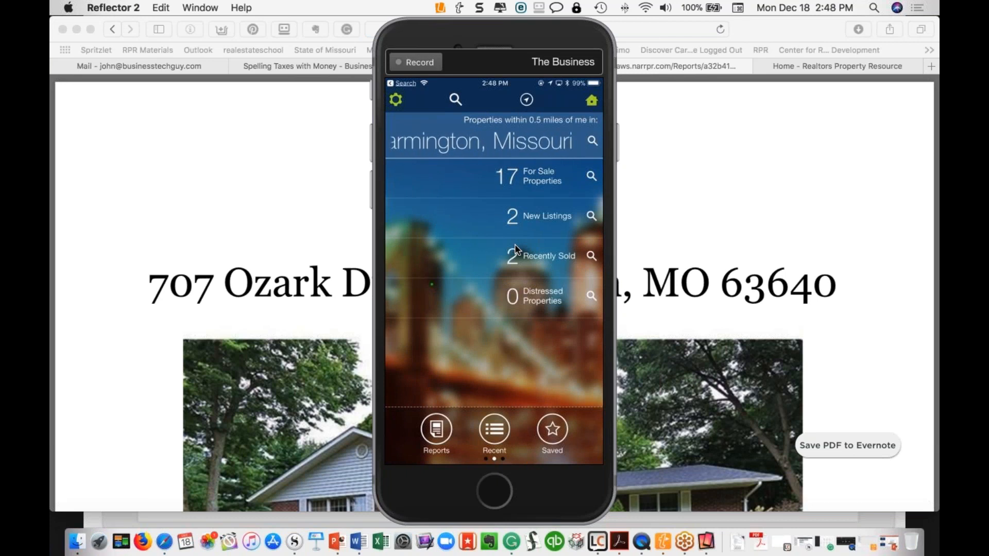
click(493, 433)
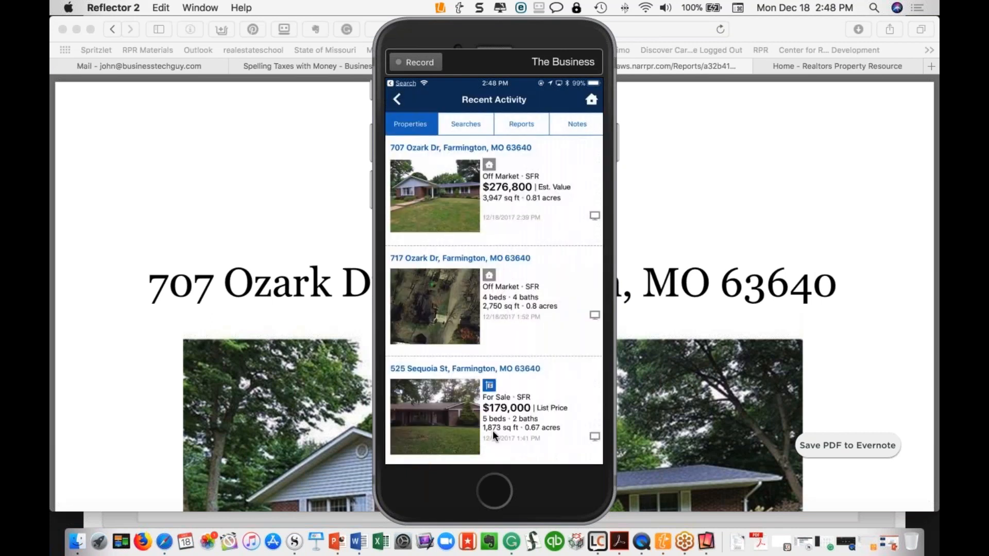
click(450, 196)
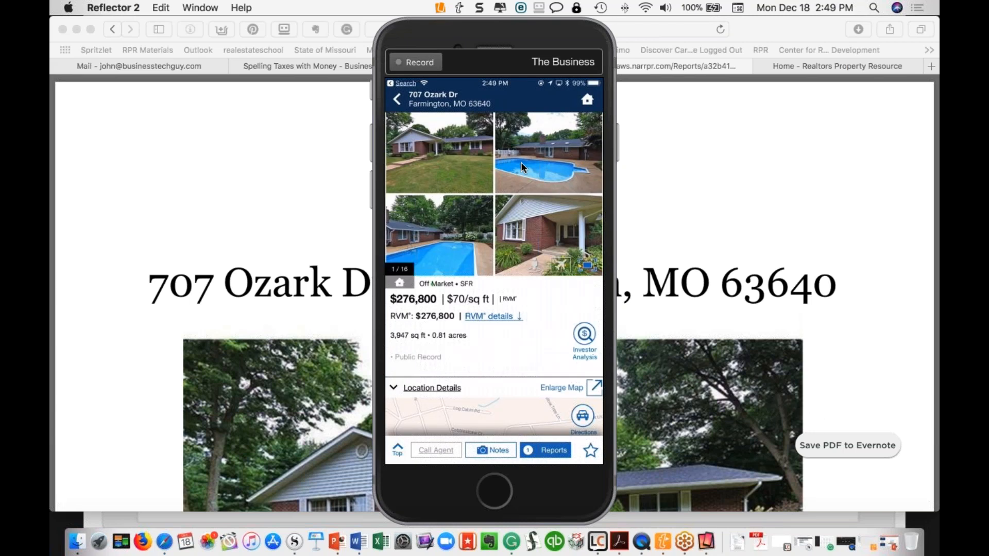
click(397, 99)
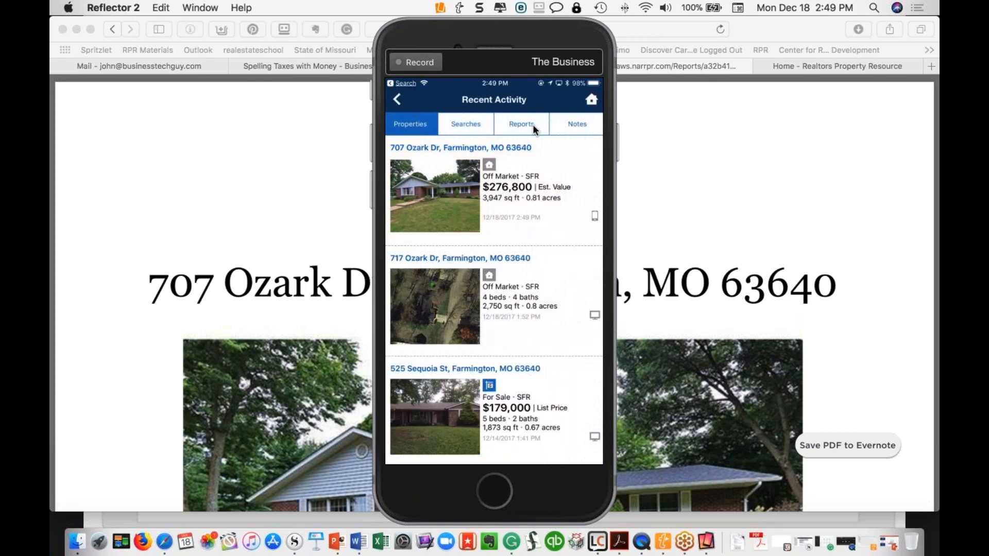
click(534, 125)
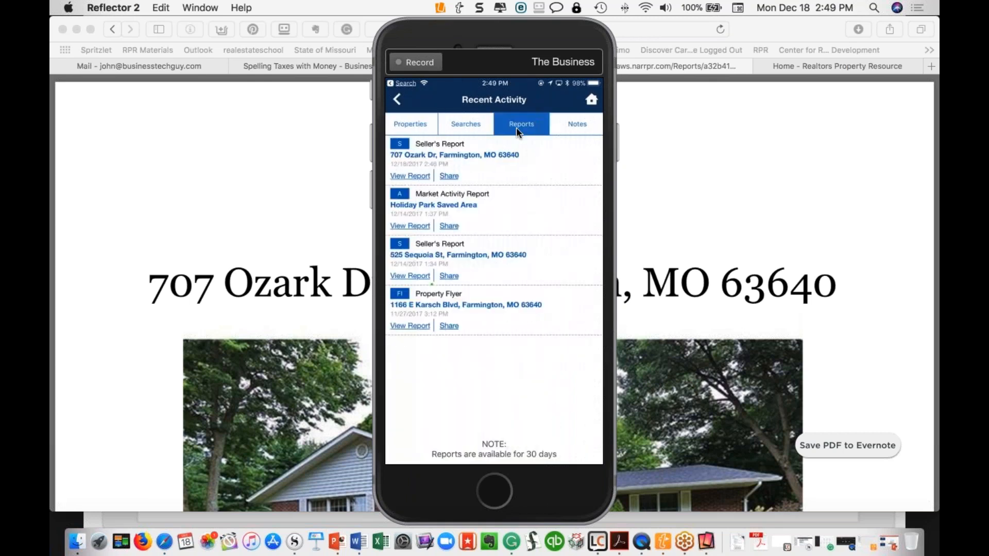
click(402, 175)
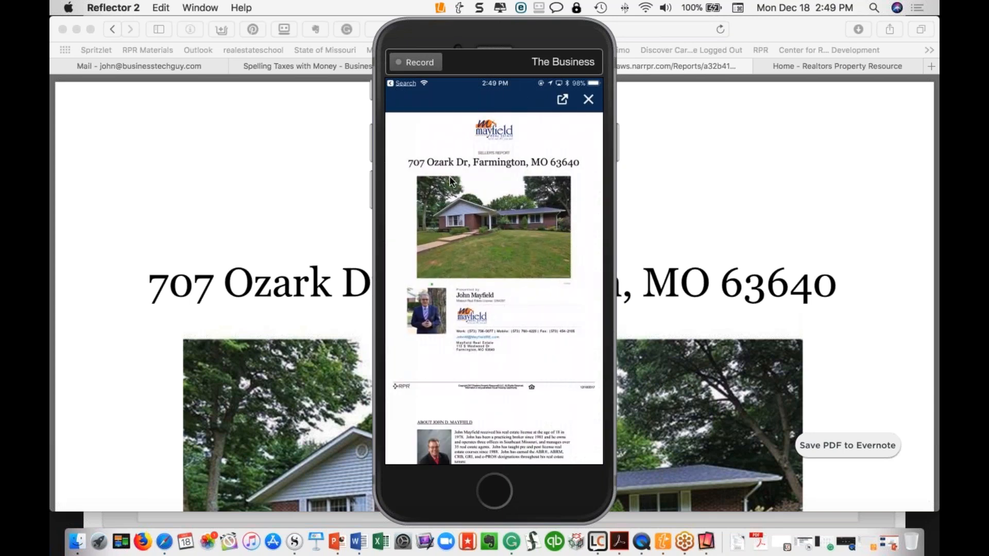
scroll(450, 176, down, 9)
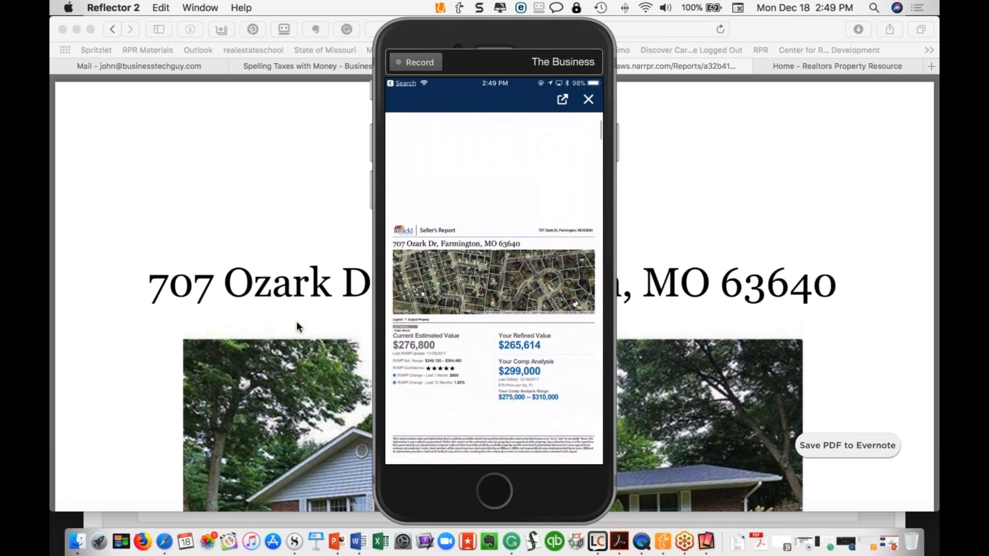
scroll(296, 324, down, 5)
scroll(298, 326, down, 10)
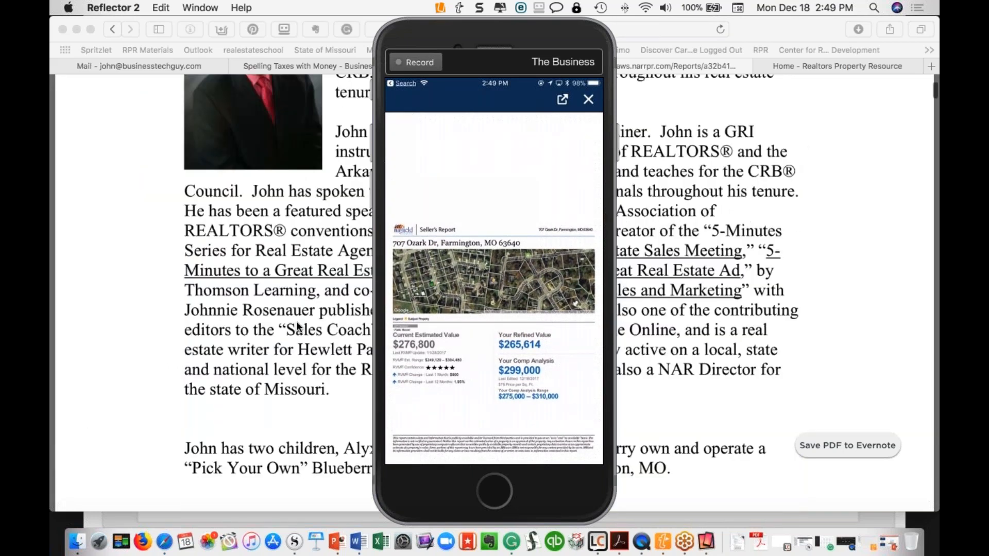
scroll(297, 327, down, 7)
scroll(298, 327, down, 10)
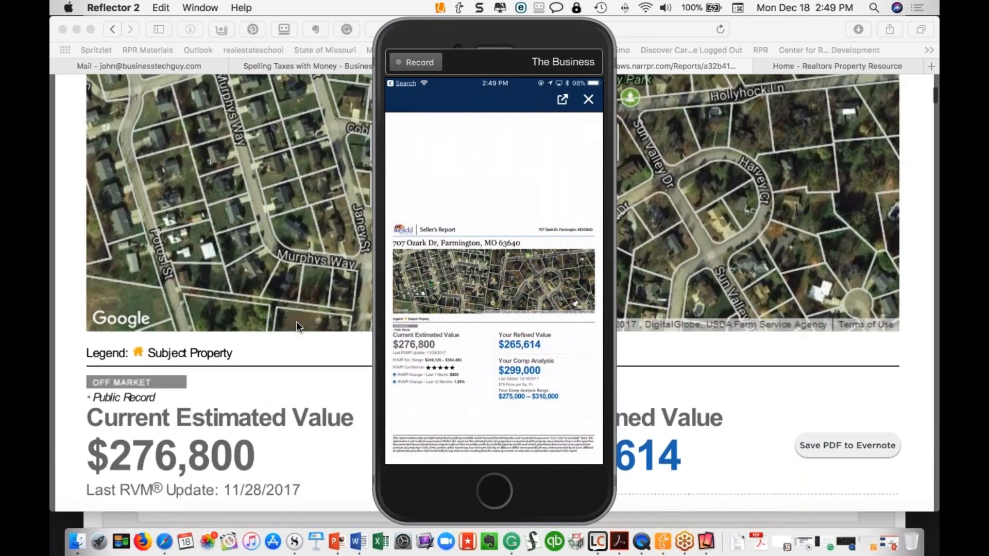
click(585, 103)
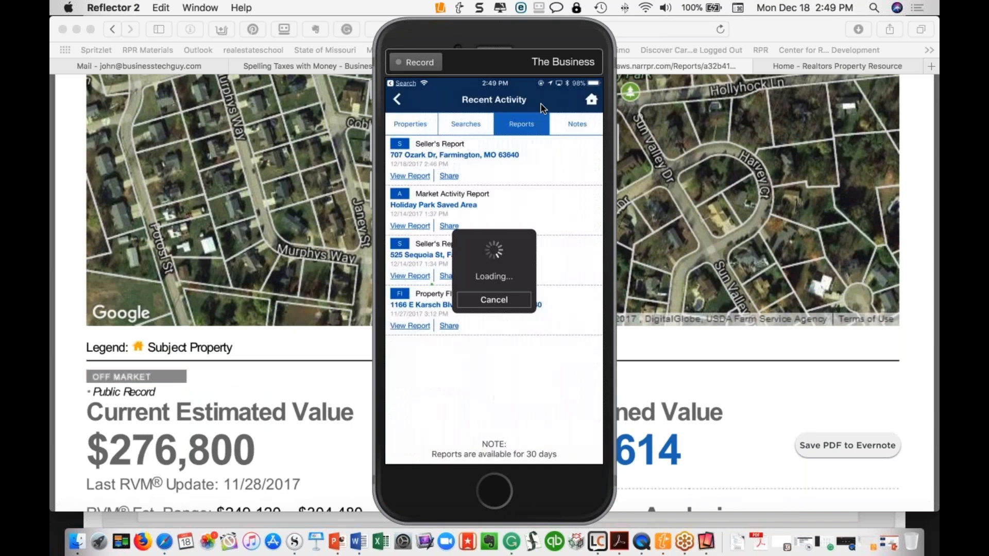
click(449, 176)
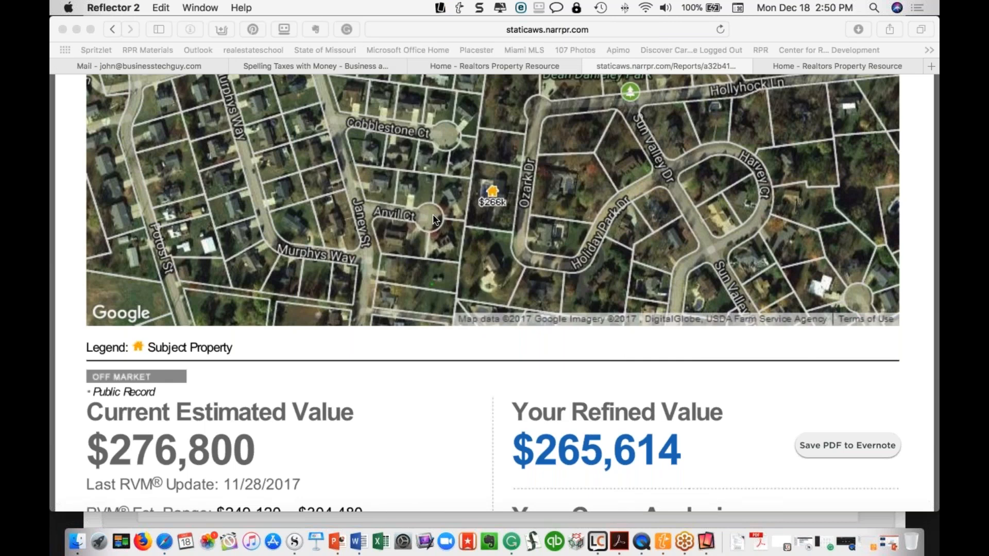
scroll(451, 330, down, 5)
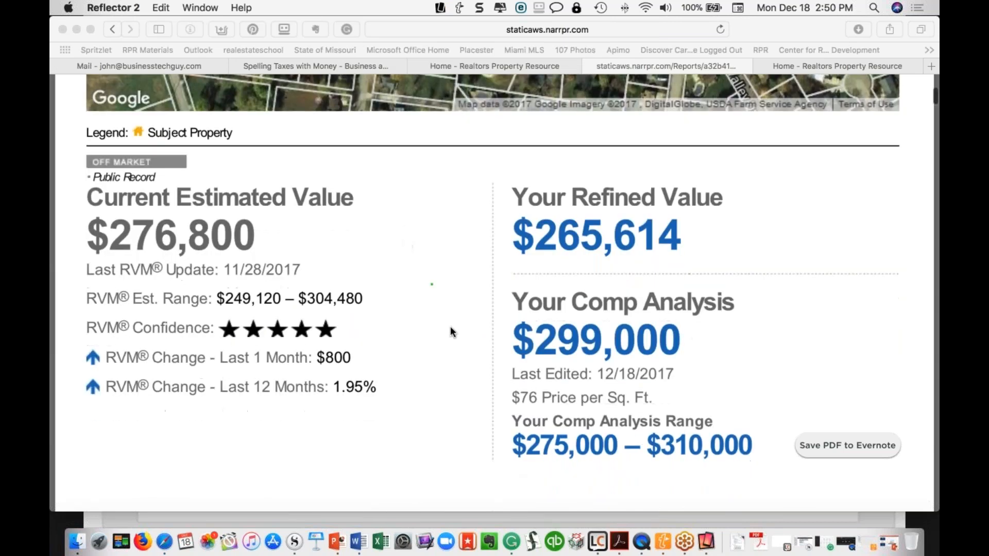
click(451, 353)
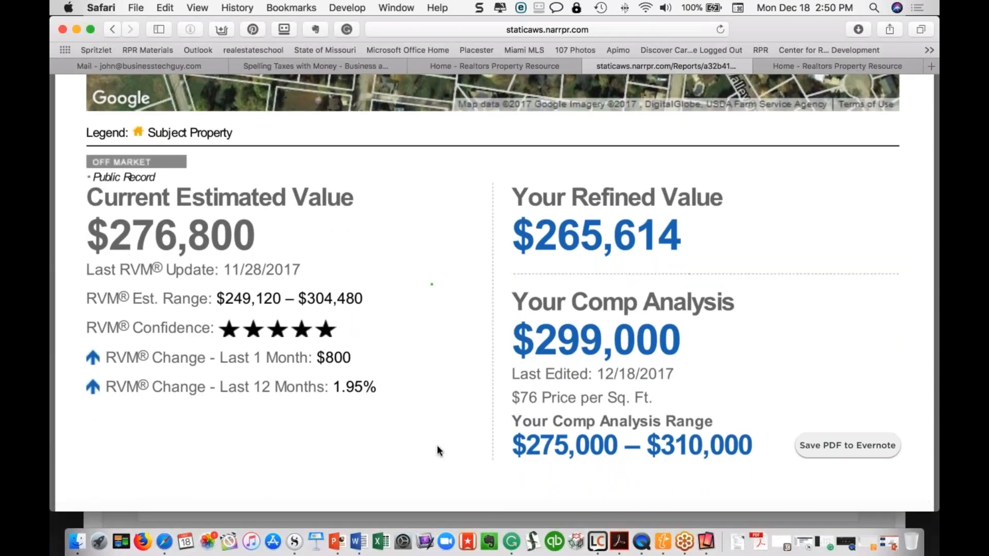
mouse_move(560, 457)
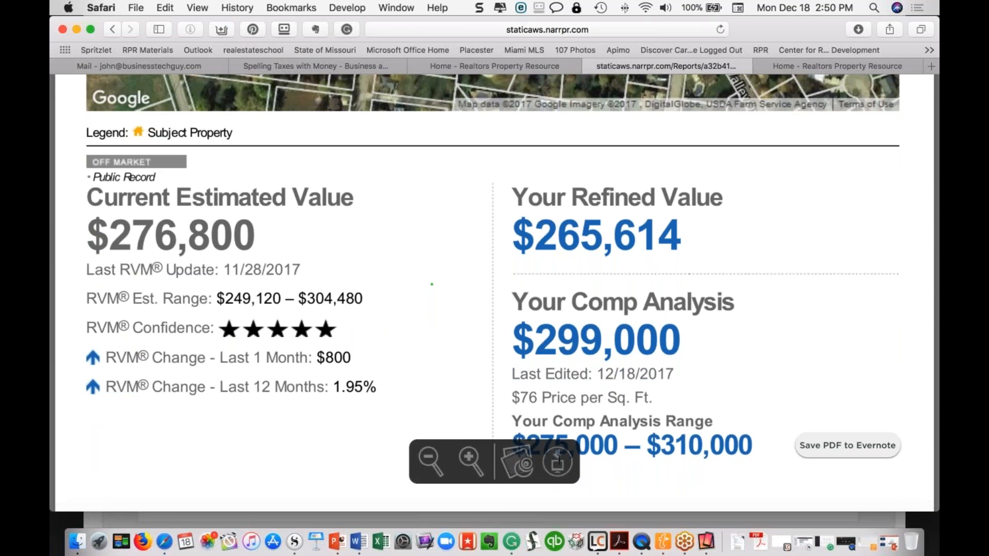
click(559, 457)
click(743, 542)
Open the downloaded Seller's Report PDF and scroll to the Extended Home Facts page
click(409, 157)
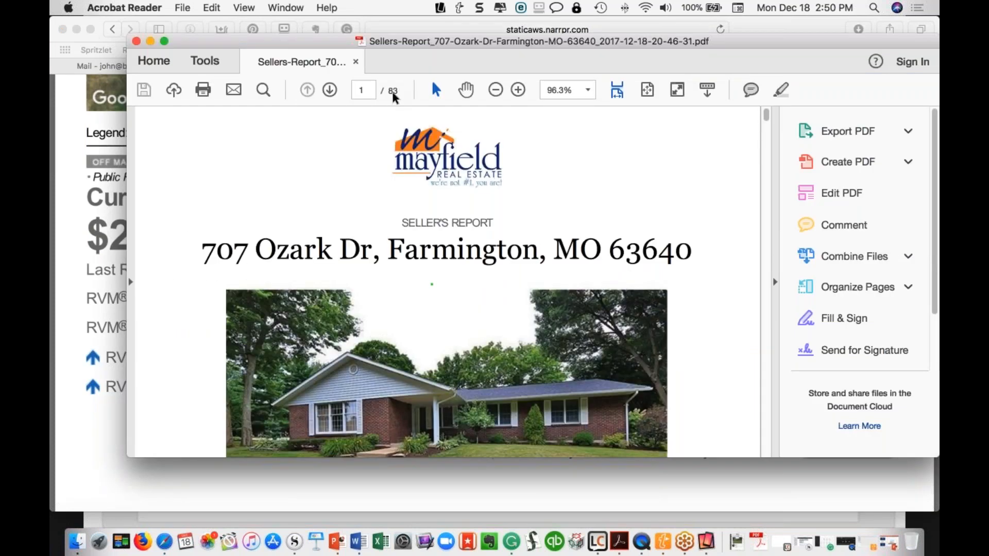
scroll(447, 284, down, 15)
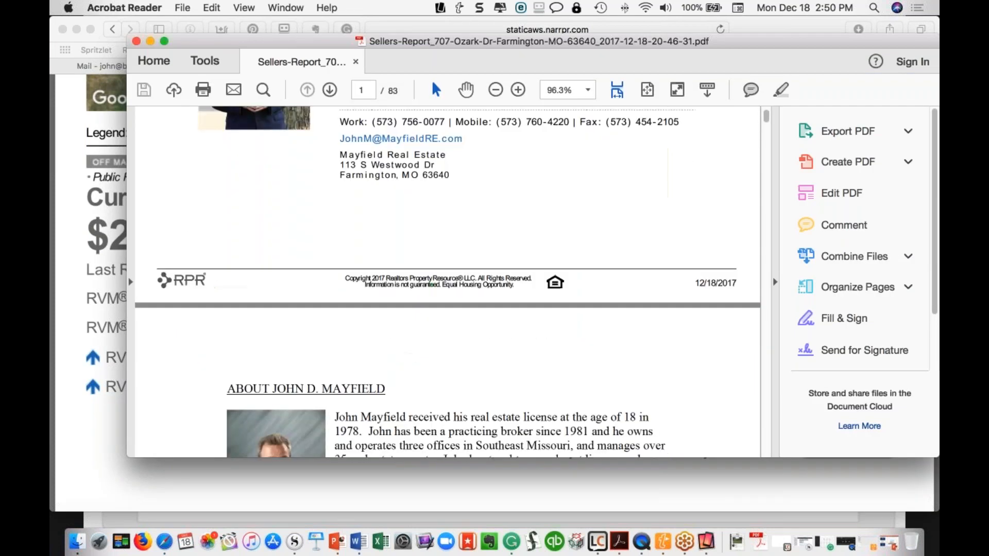
scroll(334, 181, up, 5)
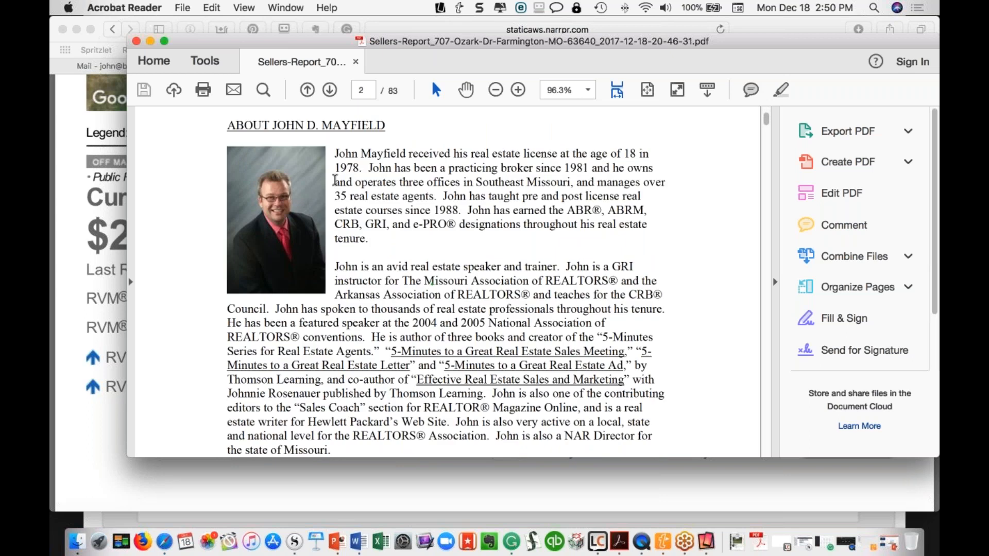
scroll(335, 182, down, 15)
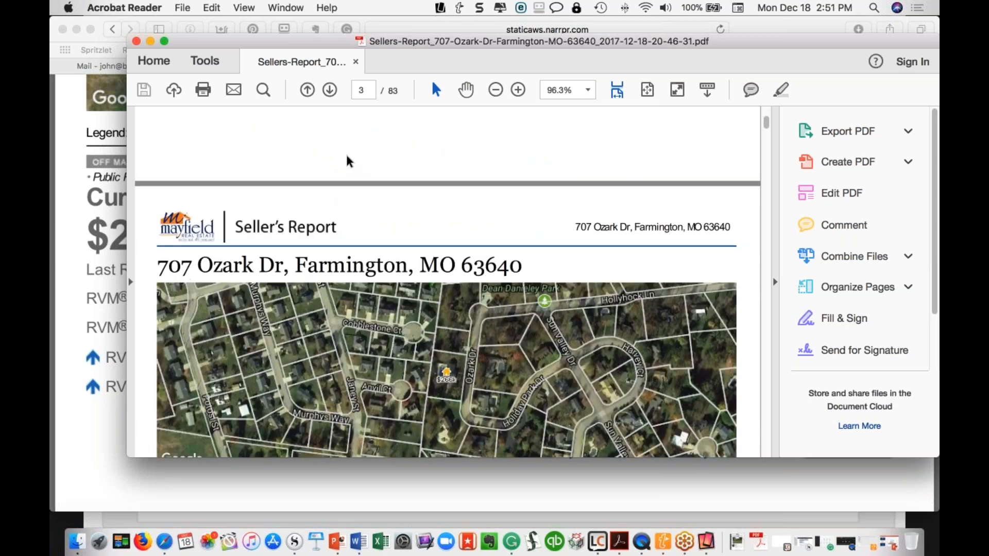
scroll(319, 217, down, 5)
scroll(326, 260, down, 3)
scroll(326, 259, up, 3)
scroll(326, 259, down, 5)
scroll(446, 282, down, 15)
scroll(432, 284, down, 10)
scroll(432, 284, down, 3)
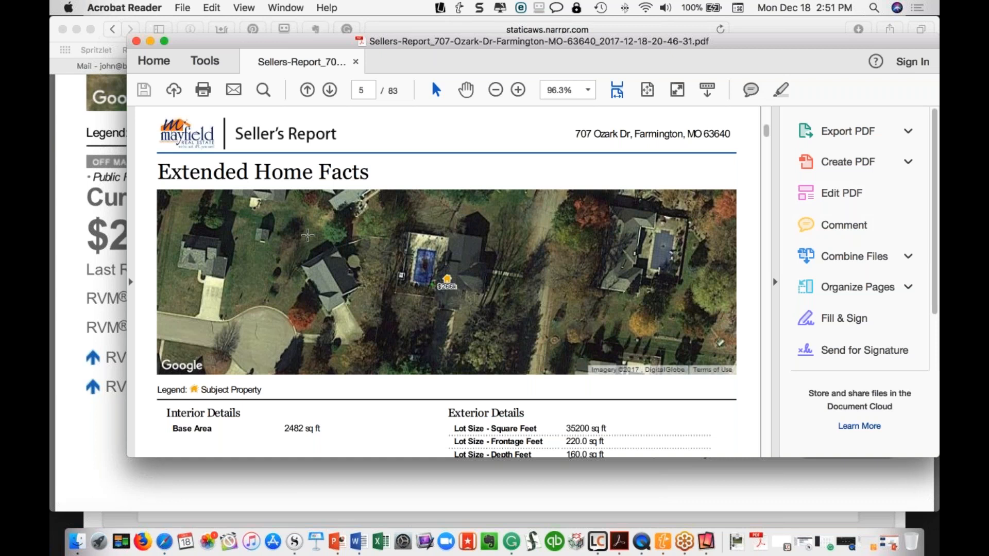
Mark up Interior and Exterior Details, clear the marks, and minimize the PDF
mouse_move(242, 390)
mouse_down()
mouse_move(163, 406)
mouse_move(160, 418)
mouse_move(256, 408)
mouse_move(199, 390)
mouse_up()
mouse_move(394, 403)
mouse_down()
mouse_move(445, 407)
mouse_move(429, 395)
mouse_up()
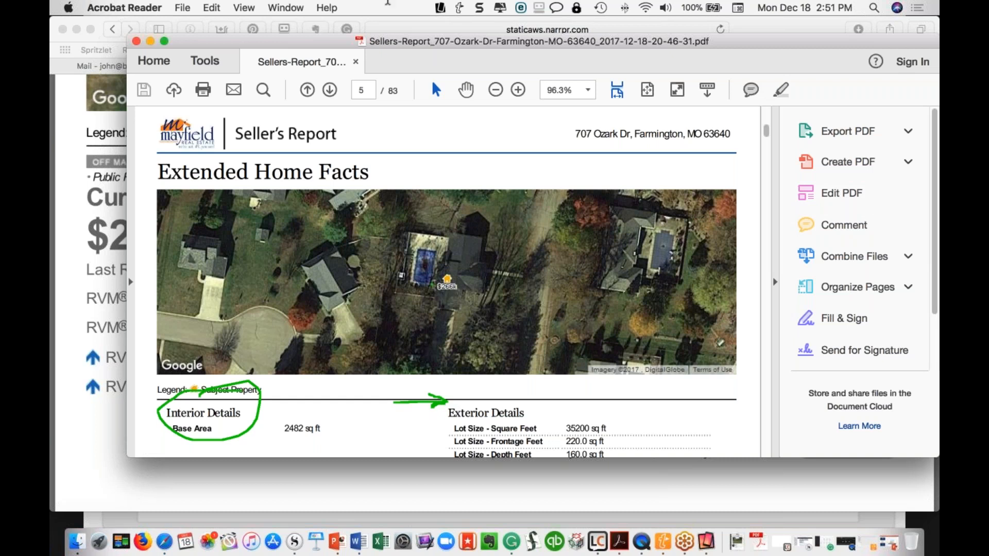
click(388, 3)
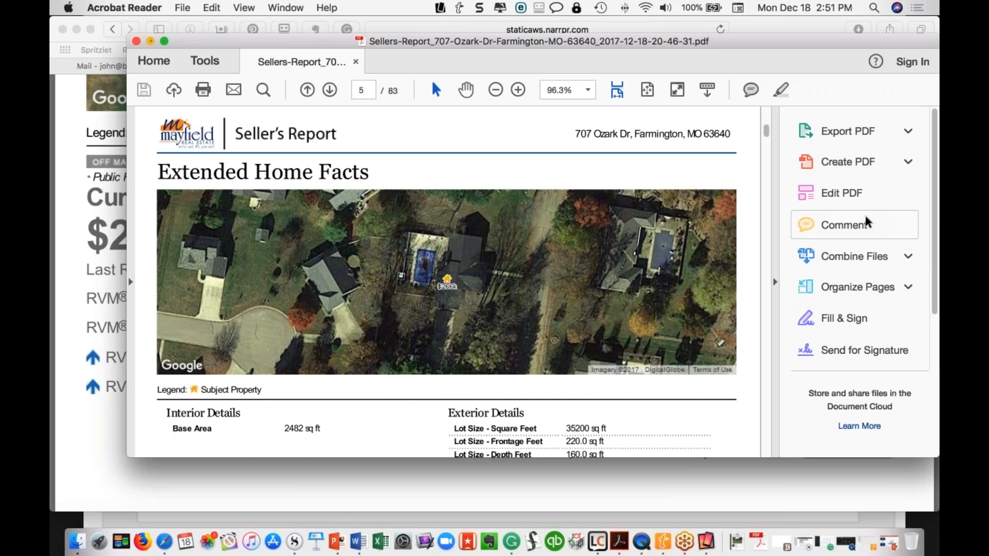
click(149, 40)
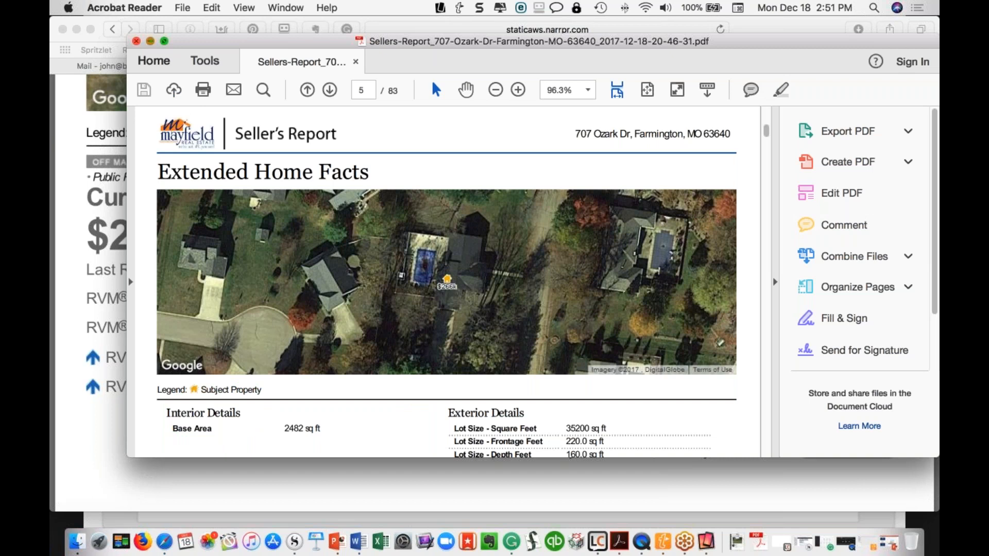
scroll(192, 182, down, 15)
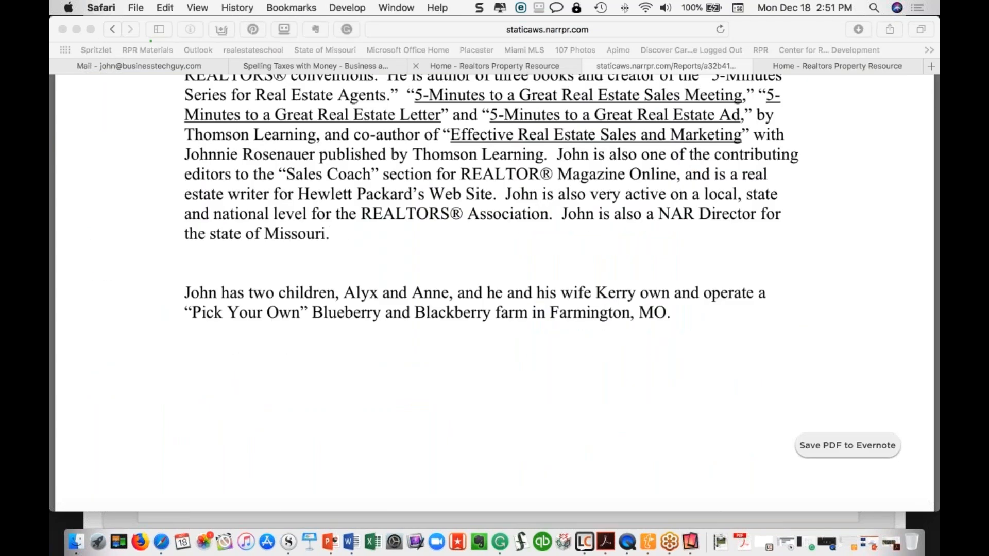
Switch to the RPR Home tab and scroll to the top of the page
click(522, 66)
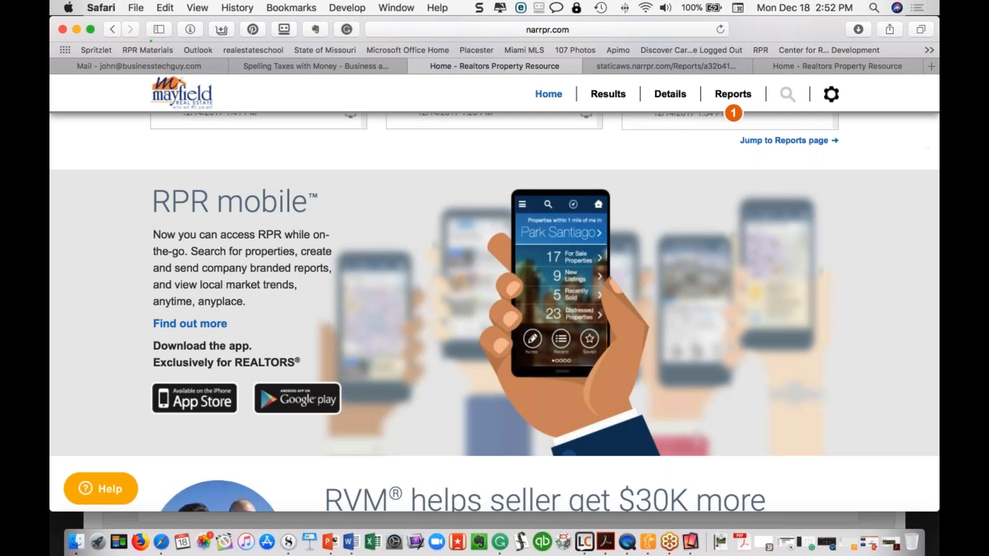
click(926, 47)
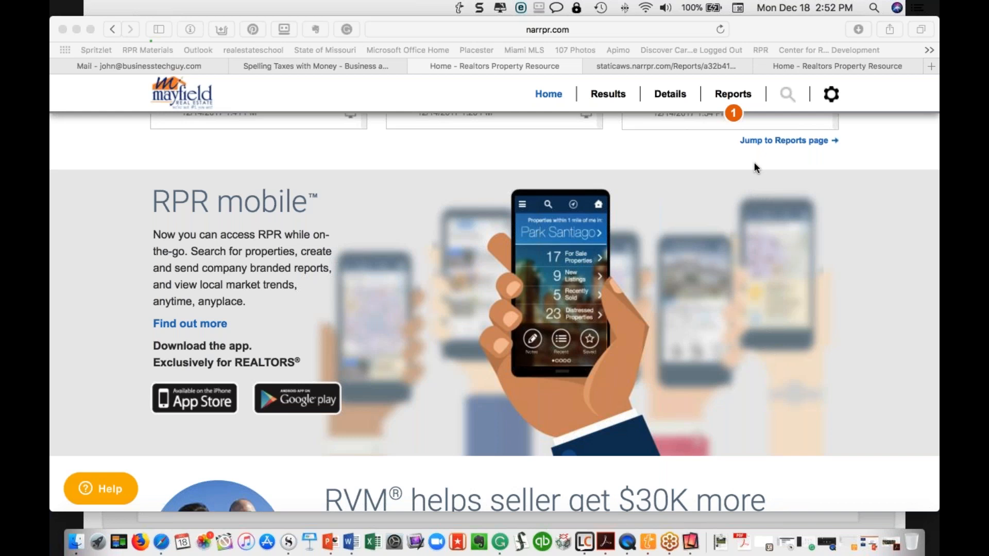
scroll(495, 244, up, 10)
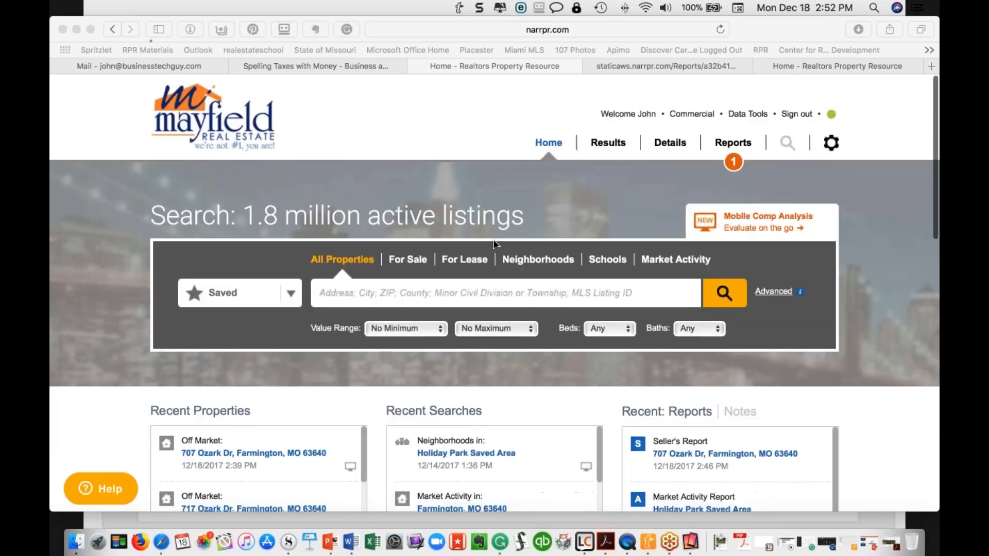
click(248, 453)
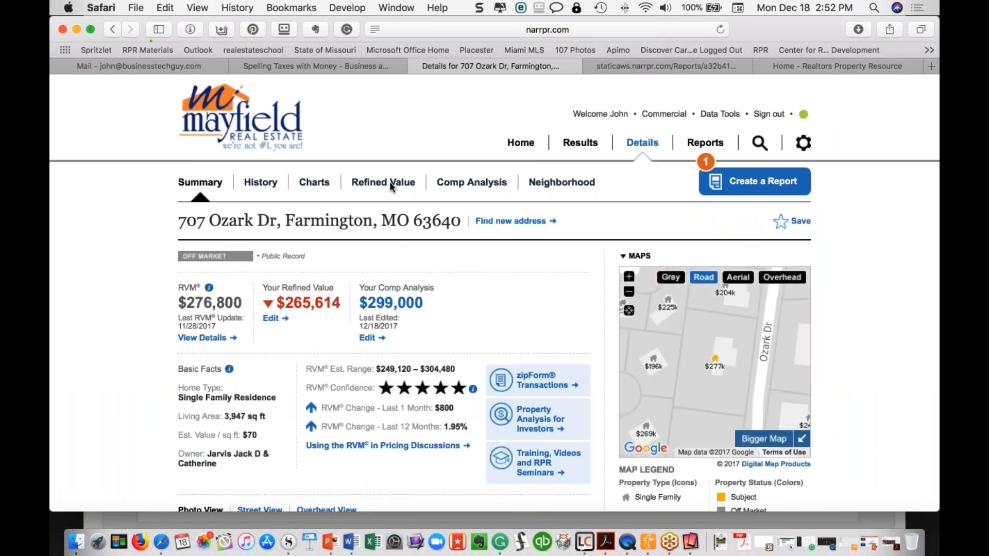
click(466, 184)
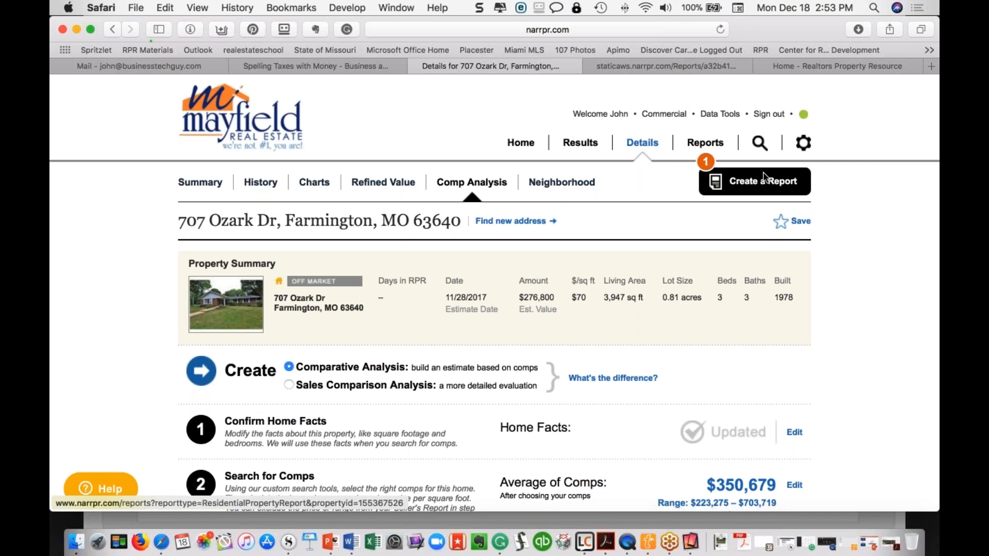
key(super+Tab)
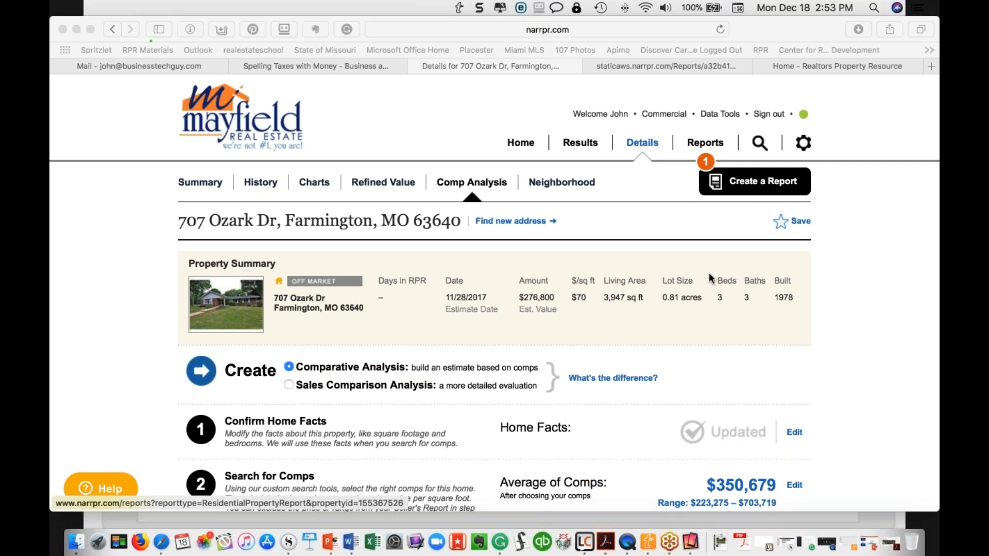
scroll(709, 273, down, 5)
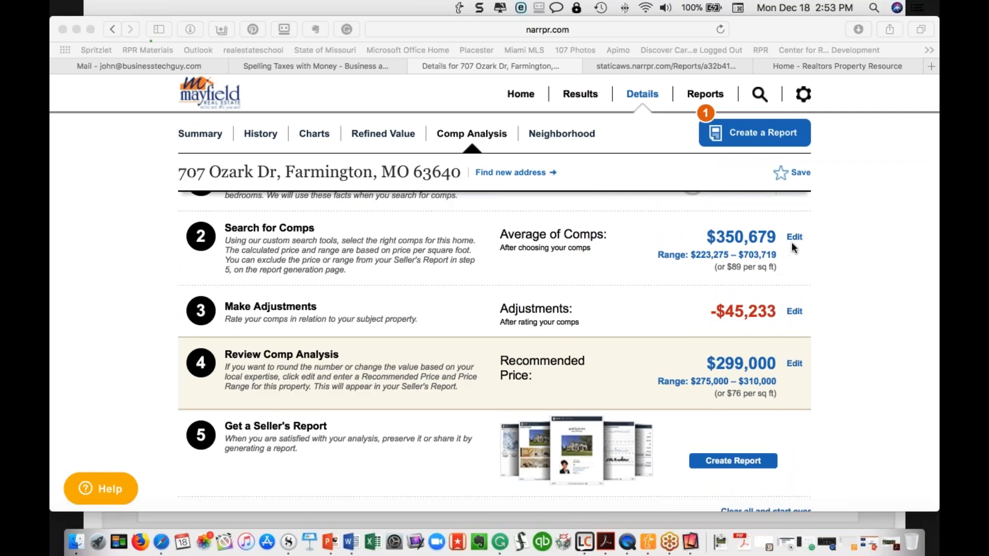
click(794, 311)
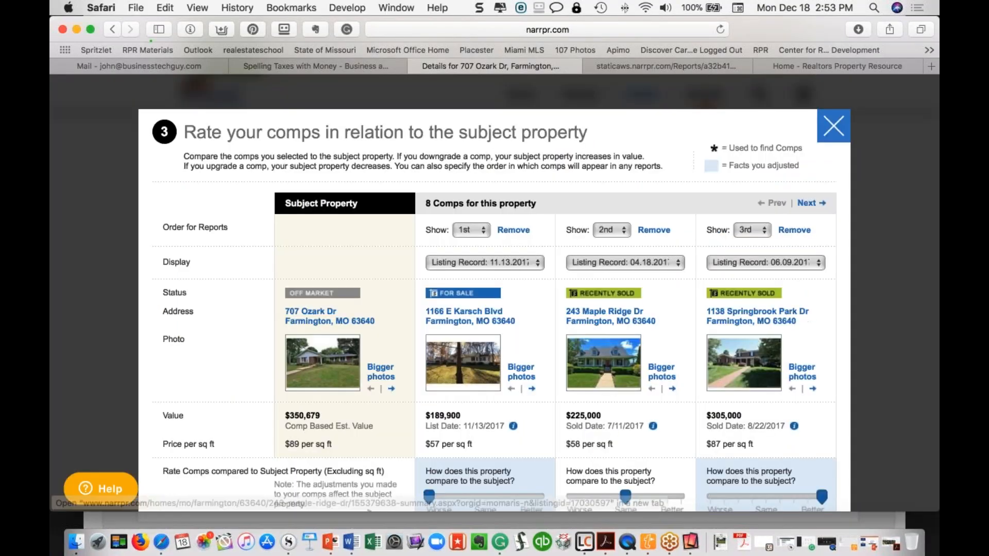
click(479, 322)
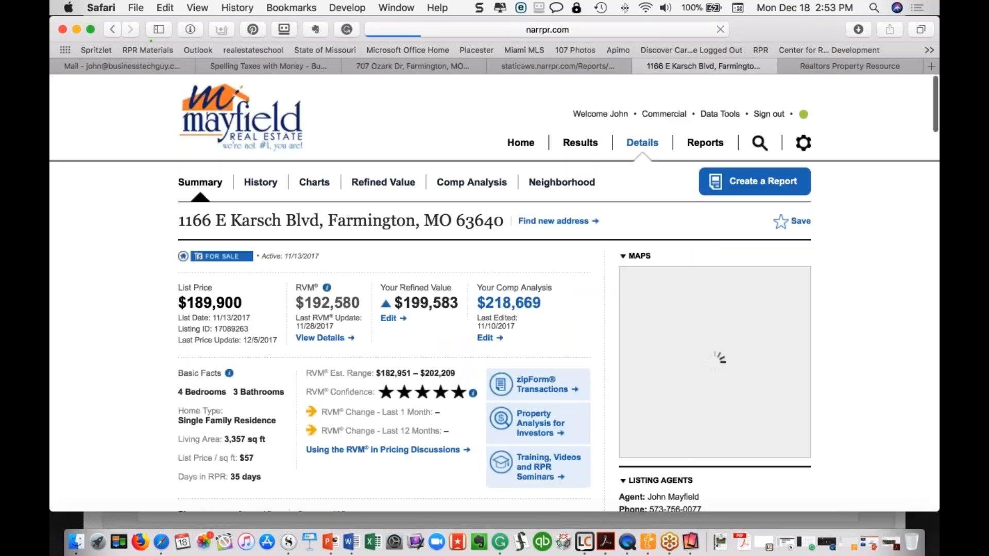
scroll(425, 318, down, 3)
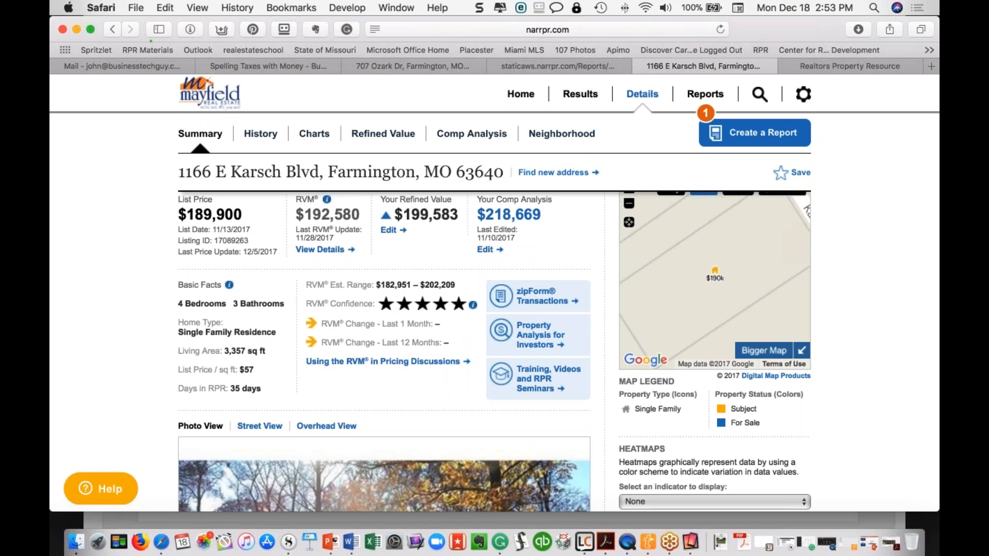
drag(242, 213, 176, 216)
scroll(176, 217, down, 10)
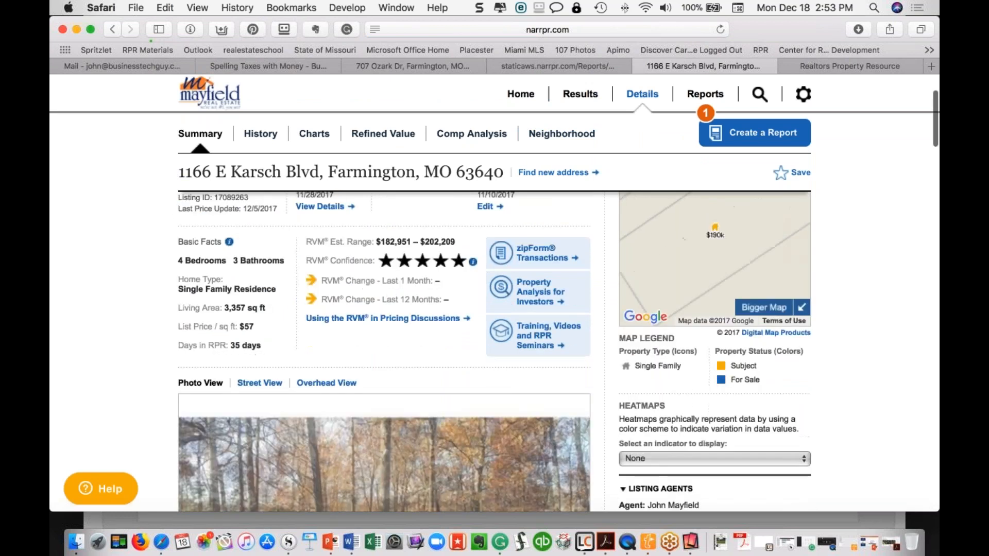
scroll(384, 309, down, 4)
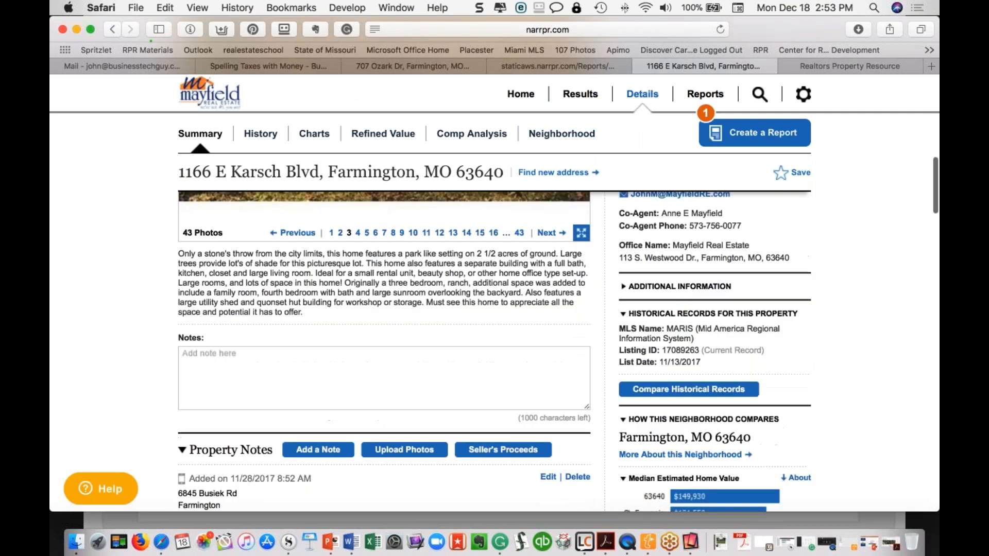
scroll(384, 309, down, 6)
scroll(384, 309, up, 2)
scroll(383, 309, down, 3)
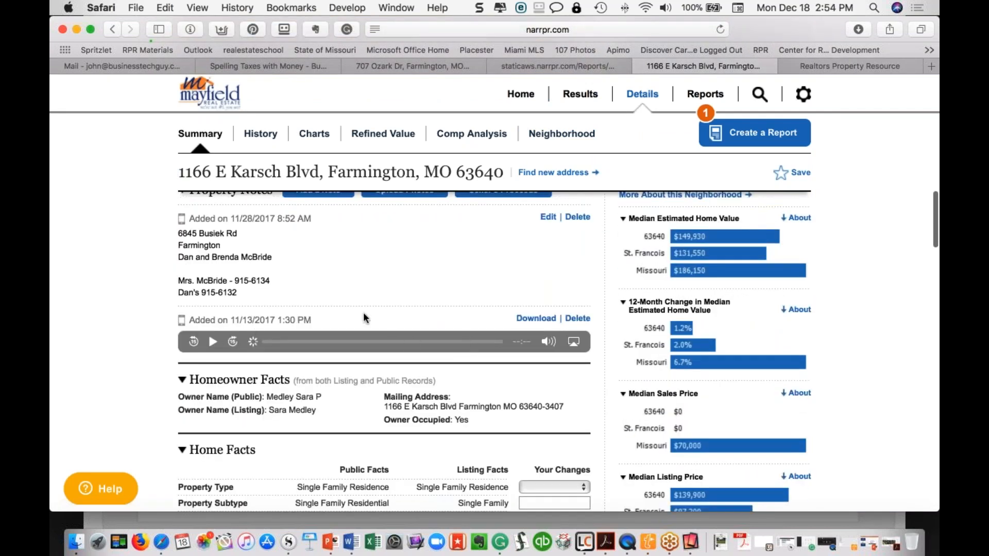
scroll(364, 315, down, 2)
scroll(364, 315, down, 2)
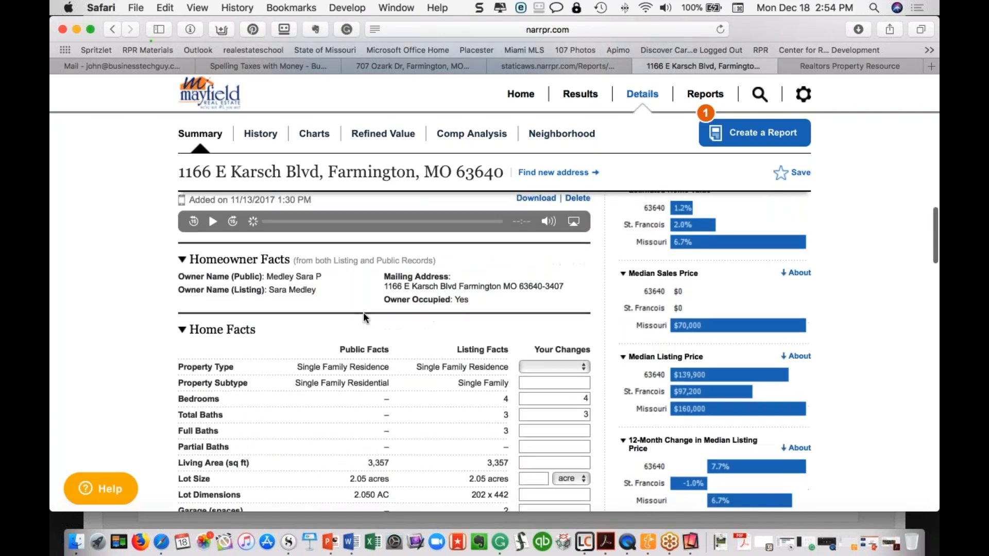
scroll(363, 312, up, 10)
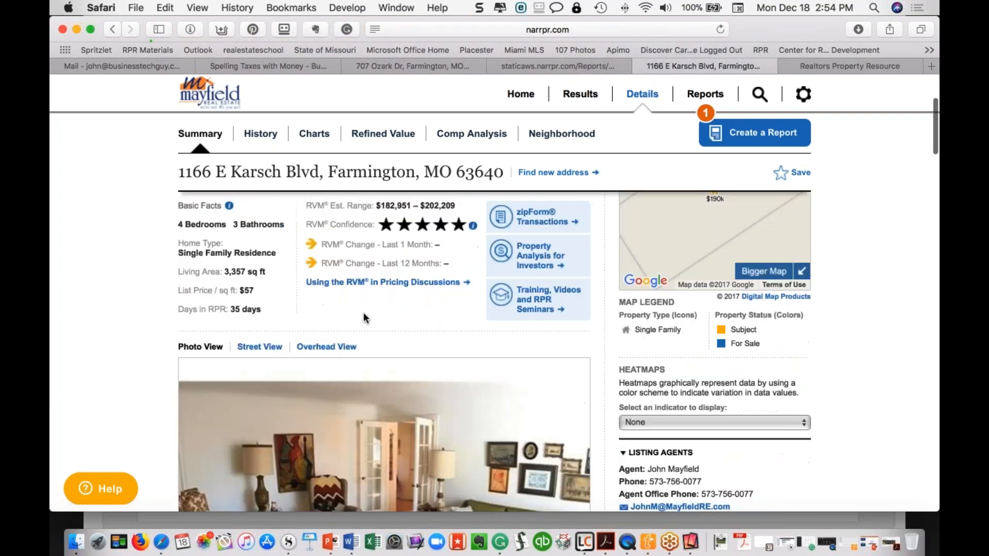
scroll(363, 312, up, 3)
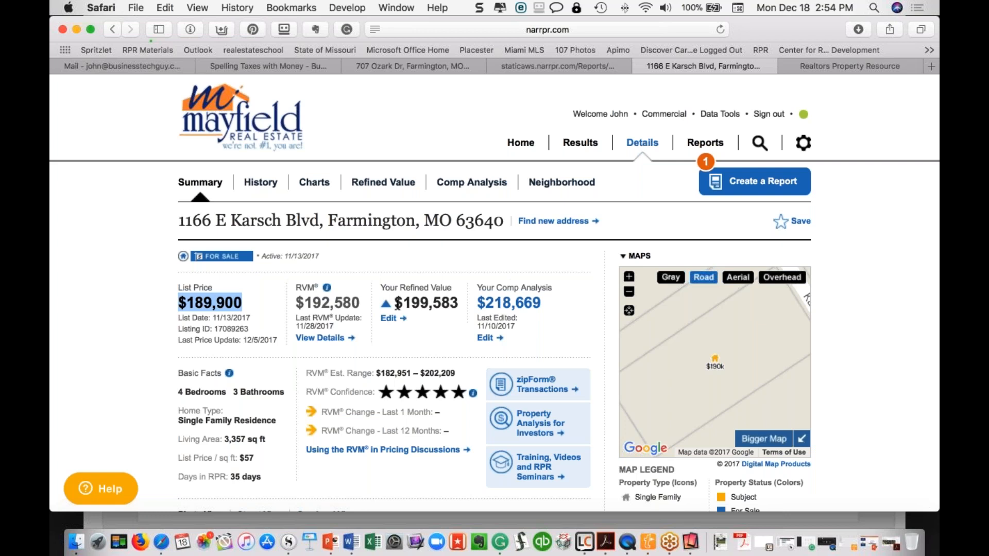
View the Refined Value page, where the $192,580 estimate is refined to $199,583
key(super+Tab)
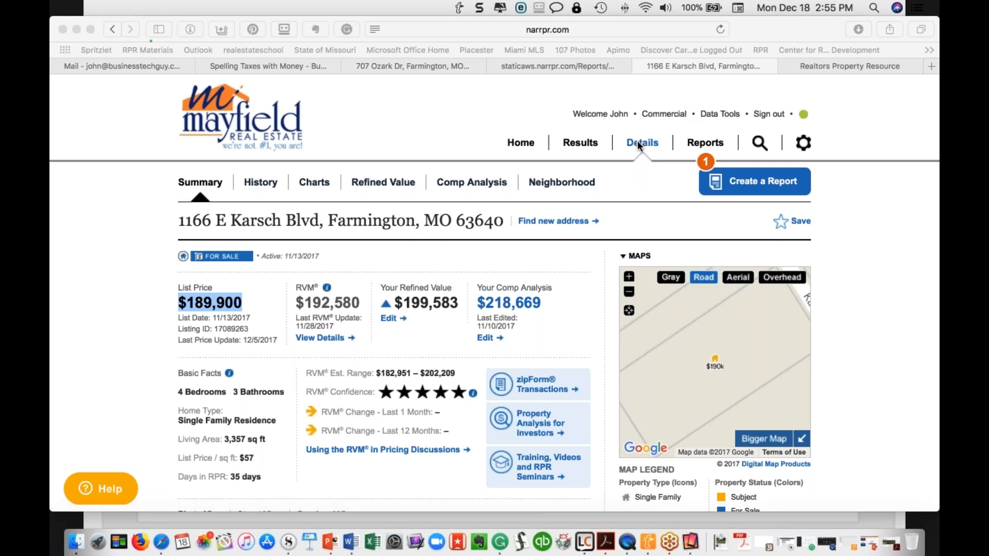
click(306, 184)
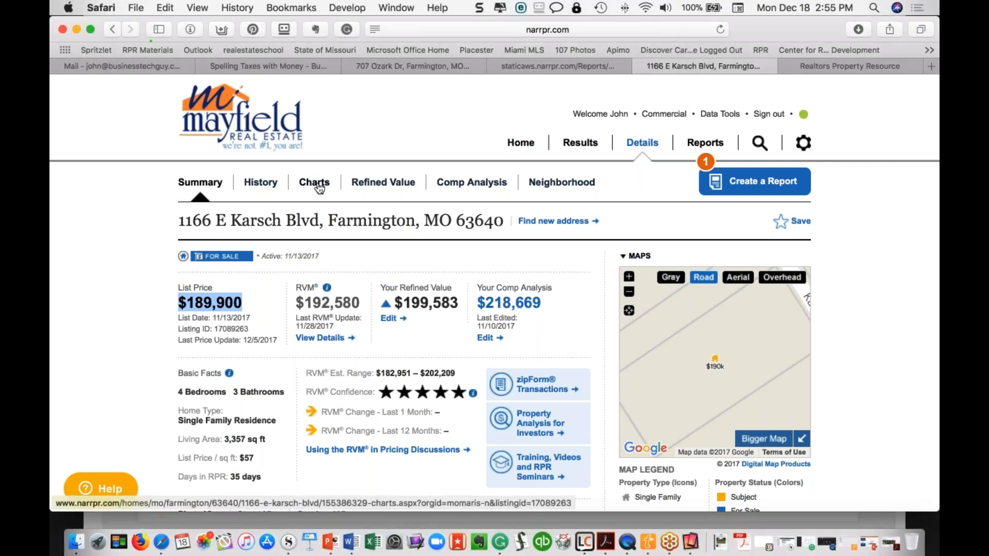
click(367, 186)
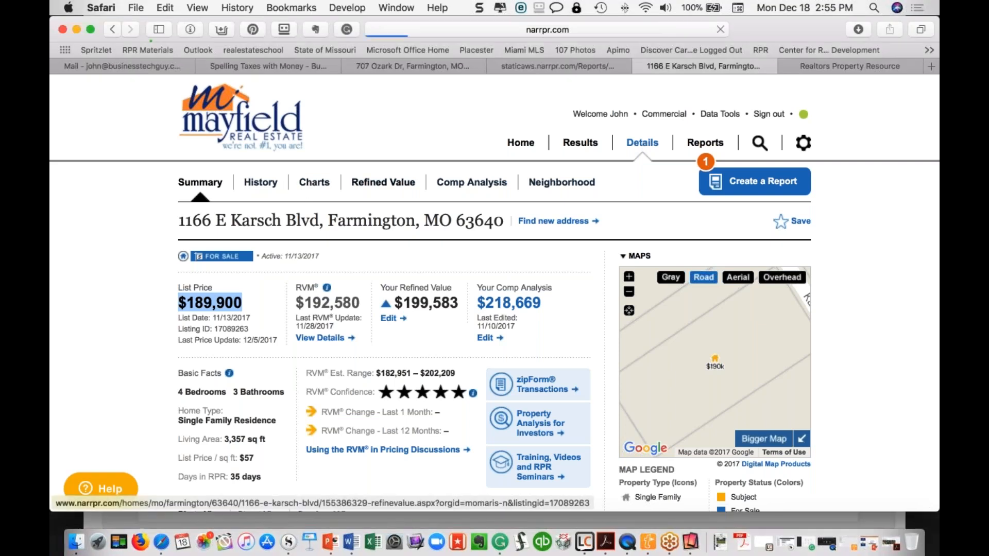
scroll(494, 309, down, 5)
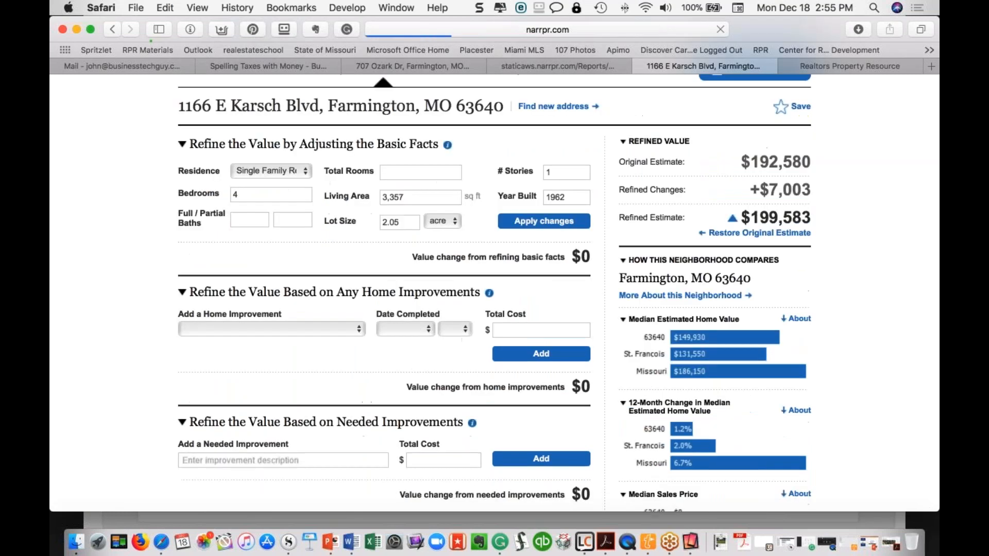
scroll(348, 326, down, 4)
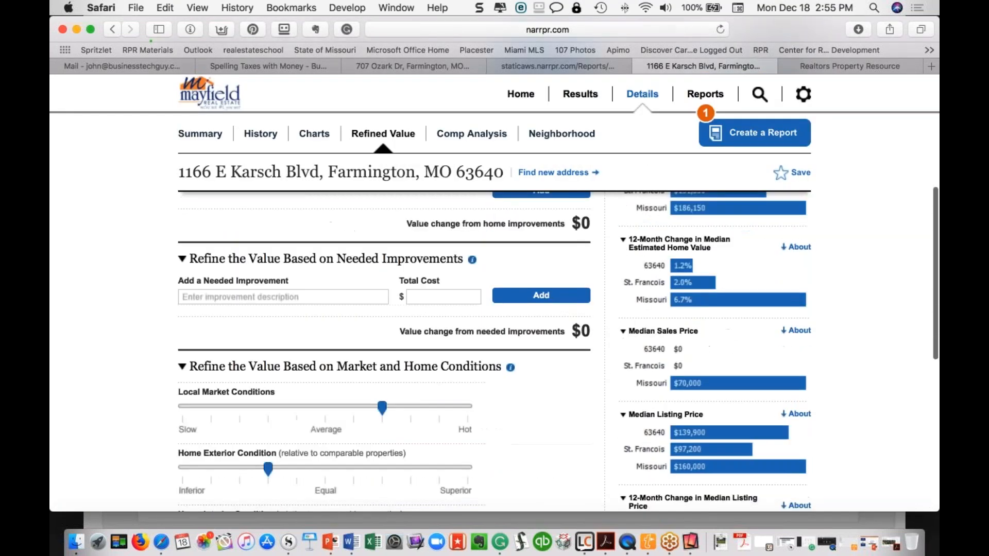
scroll(454, 129, up, 3)
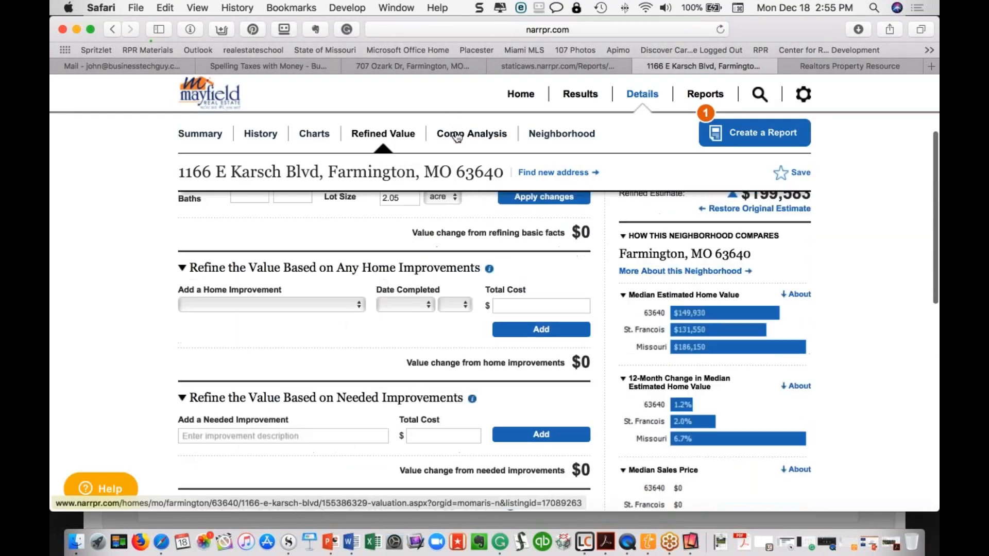
click(456, 135)
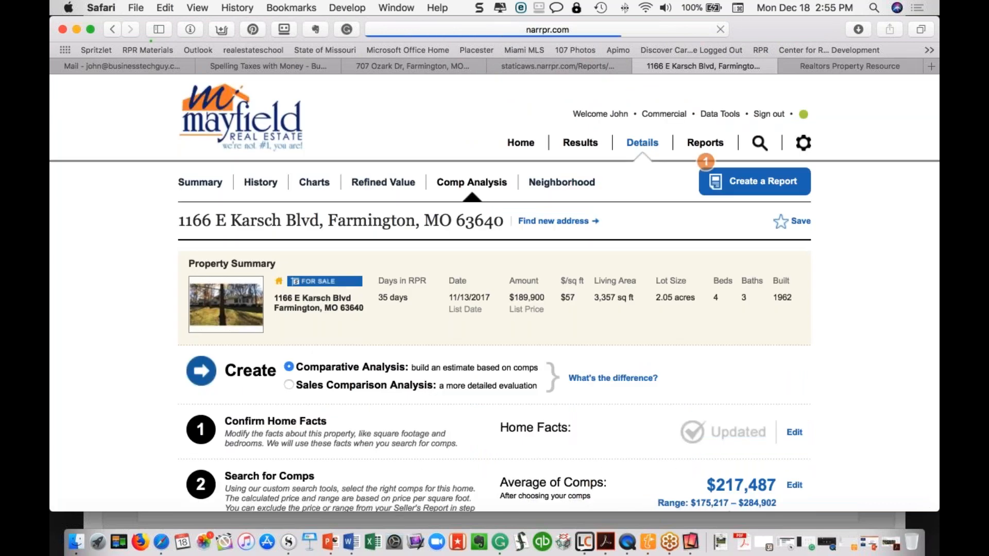
click(923, 116)
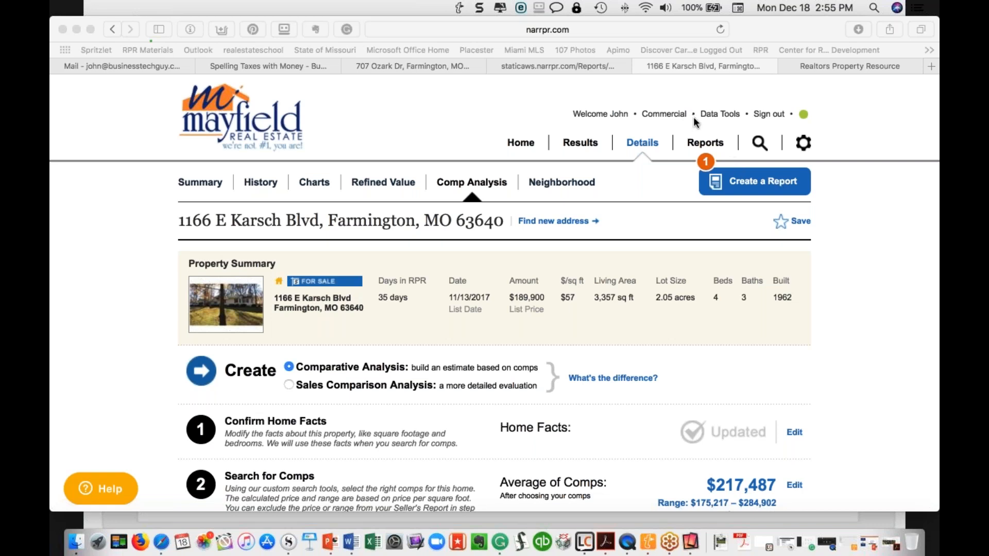
scroll(625, 351, down, 3)
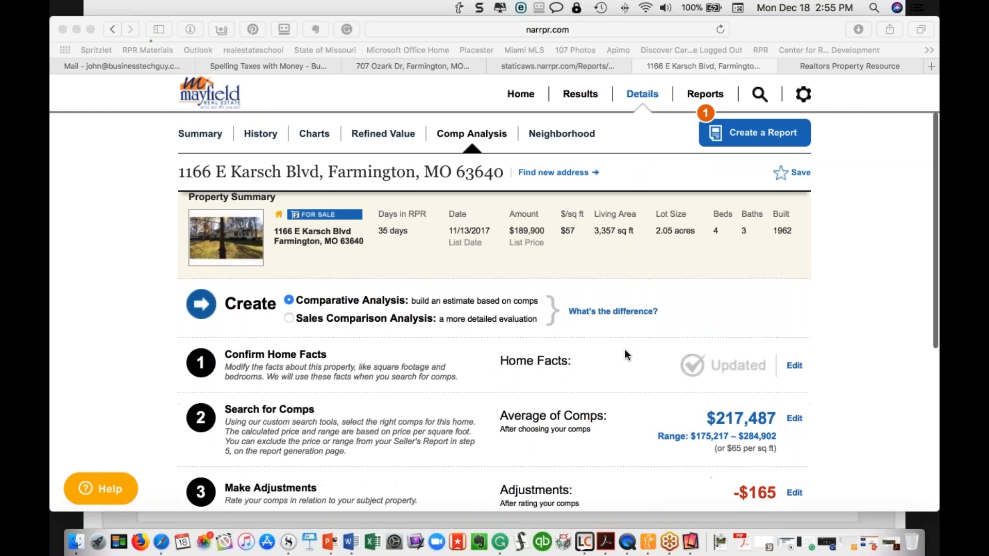
scroll(625, 354, down, 3)
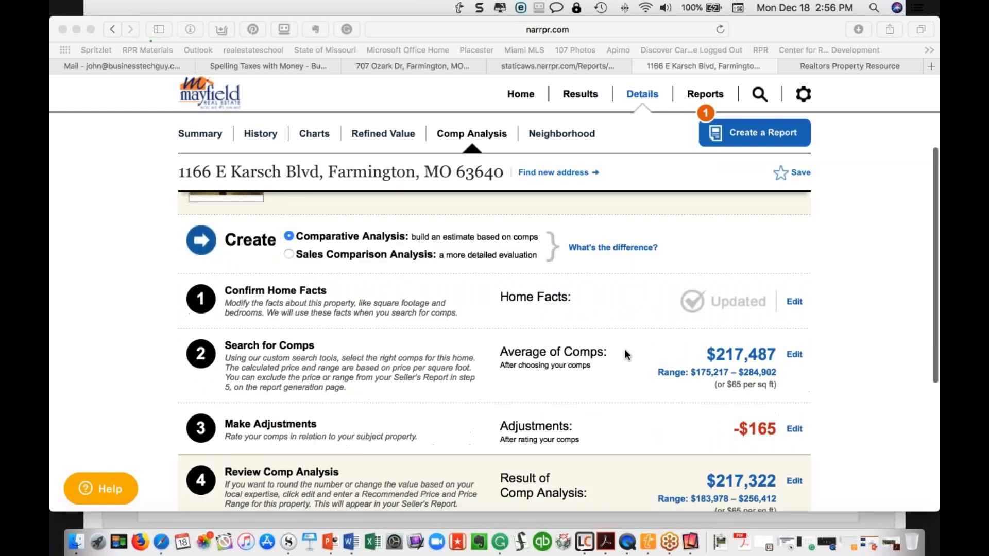
click(794, 357)
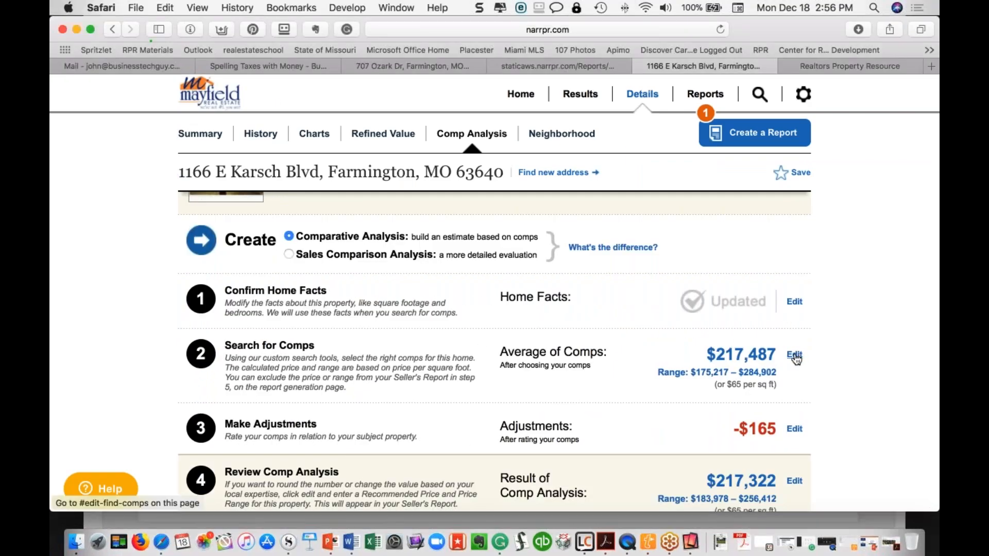
click(795, 357)
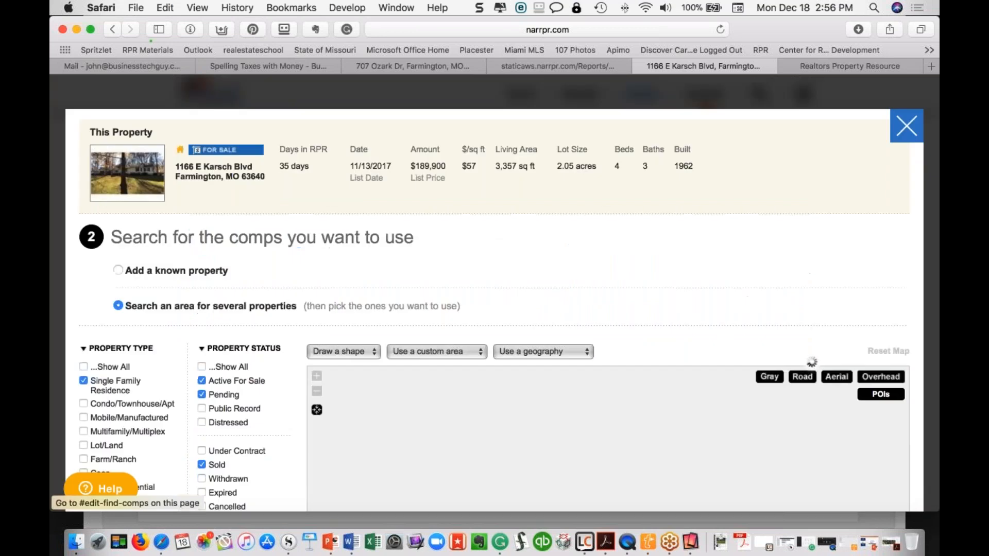
scroll(554, 283, down, 5)
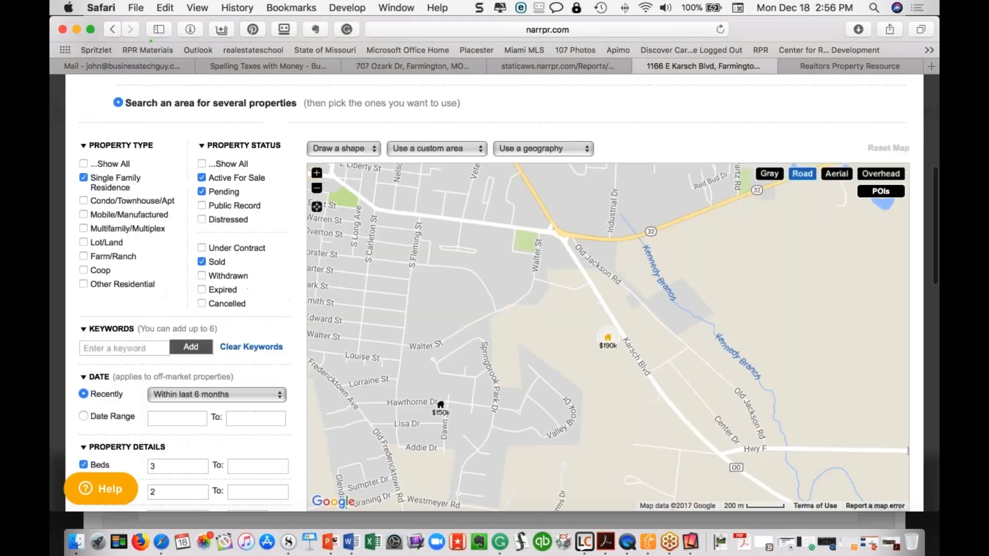
scroll(412, 180, down, 1)
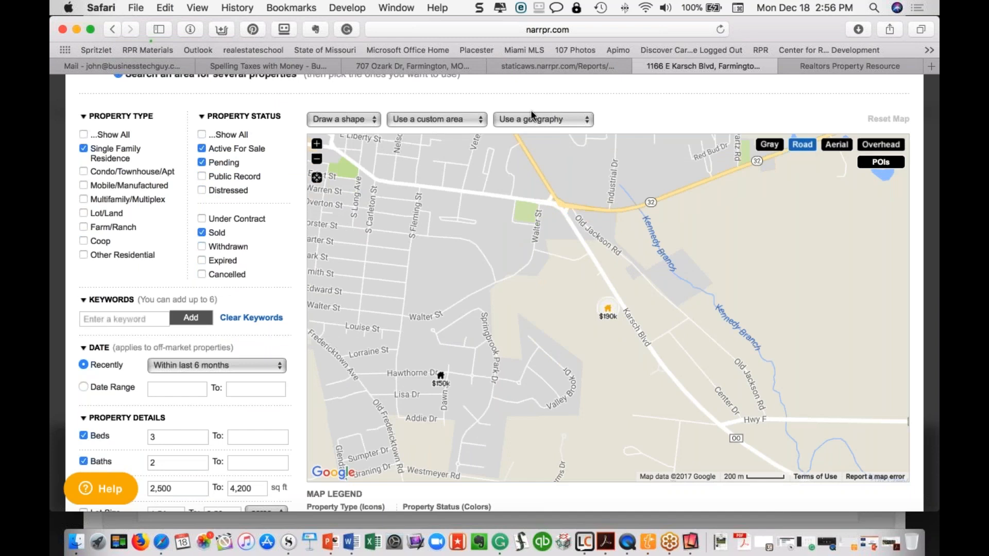
click(533, 120)
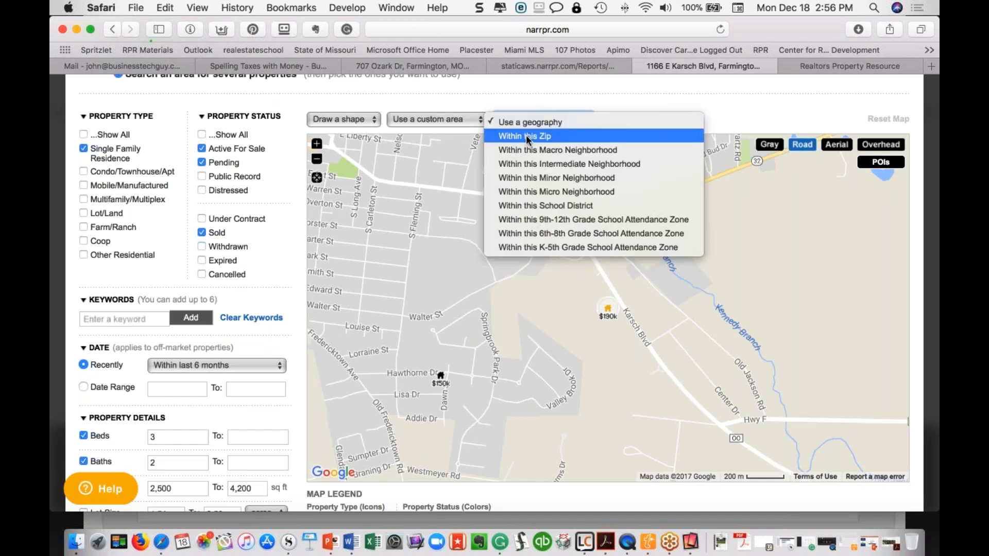
click(504, 122)
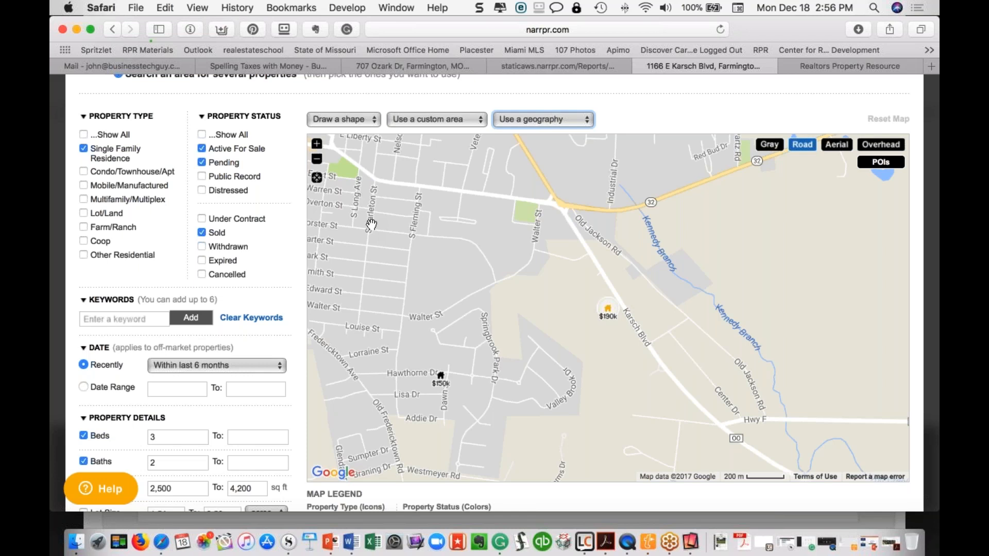
Zoom the map out four levels to cover Farmington and the surrounding countryside
click(318, 161)
click(318, 161)
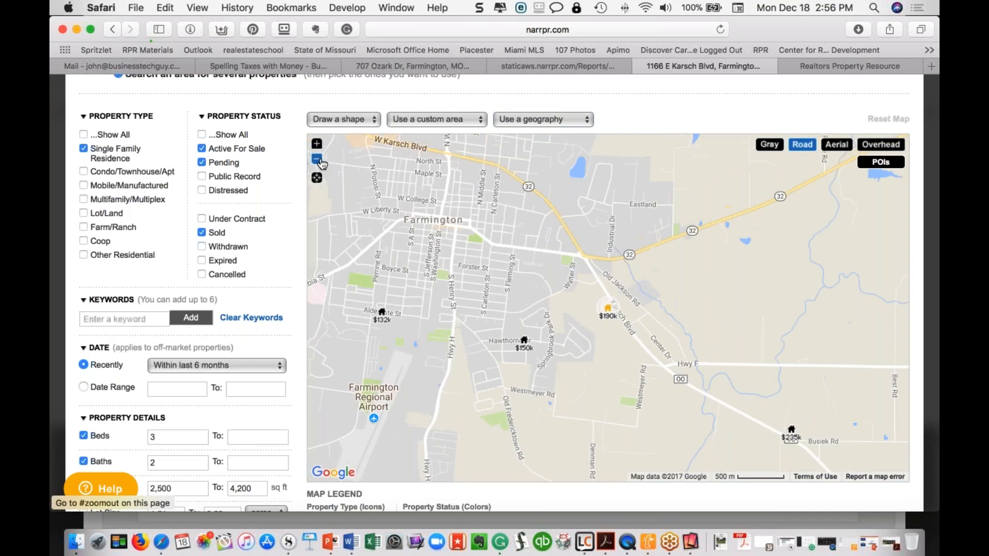
click(318, 160)
click(318, 160)
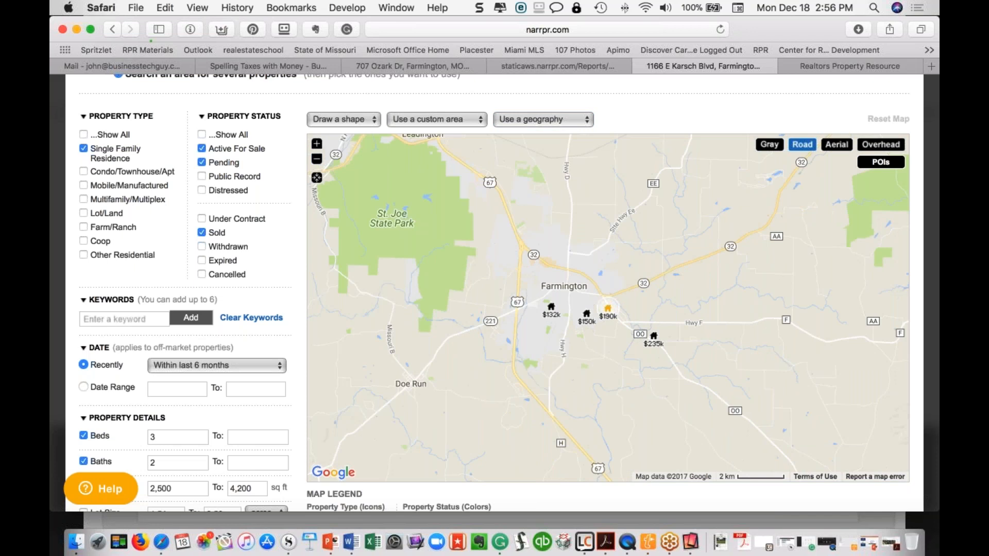
Run the comp search over the visible map area, showing single-family comps across Farmington
scroll(495, 289, down, 5)
click(268, 422)
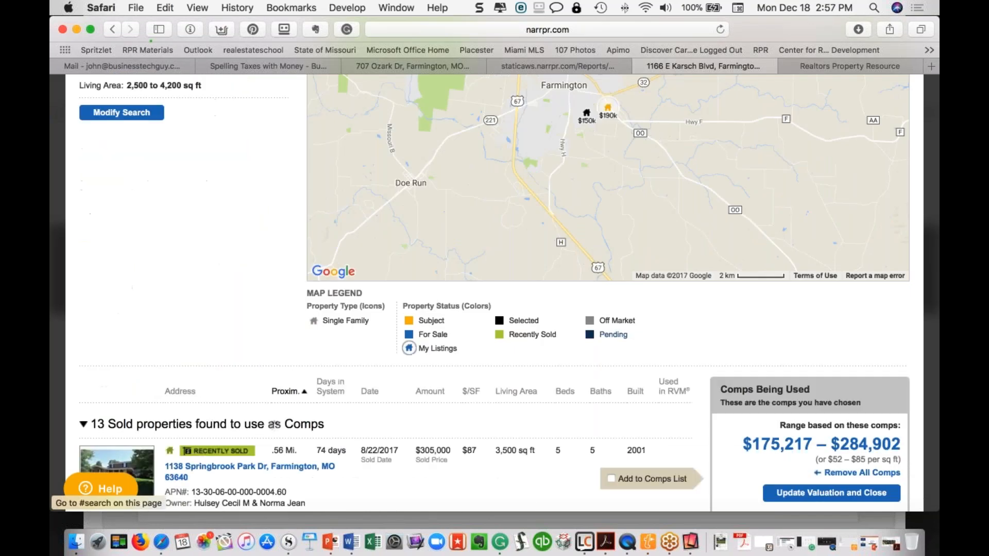
scroll(117, 232, down, 5)
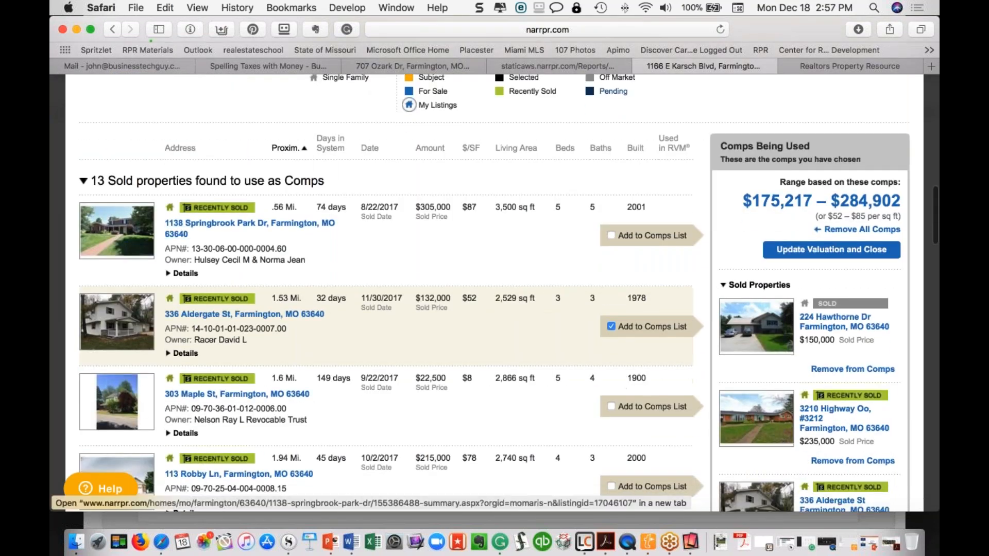
scroll(183, 273, up, 7)
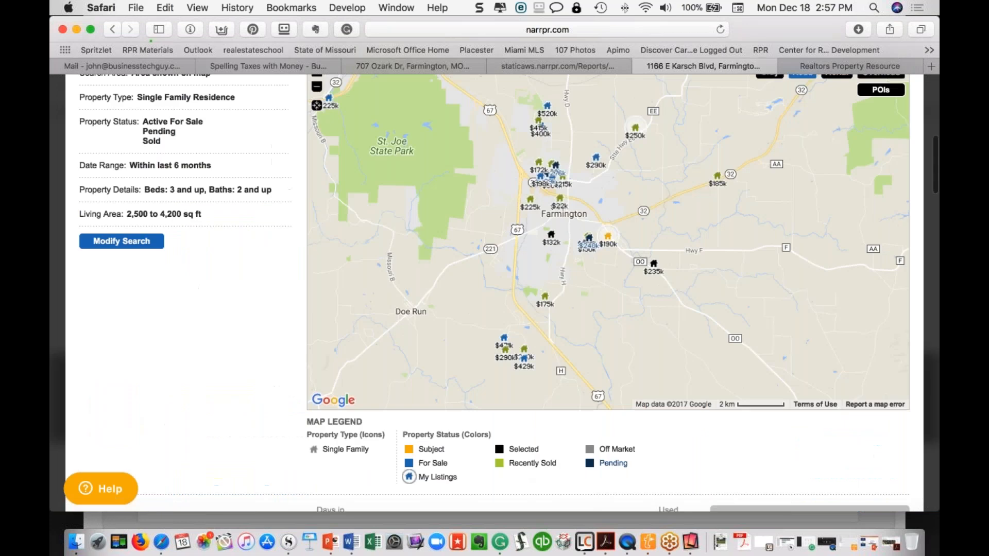
click(928, 124)
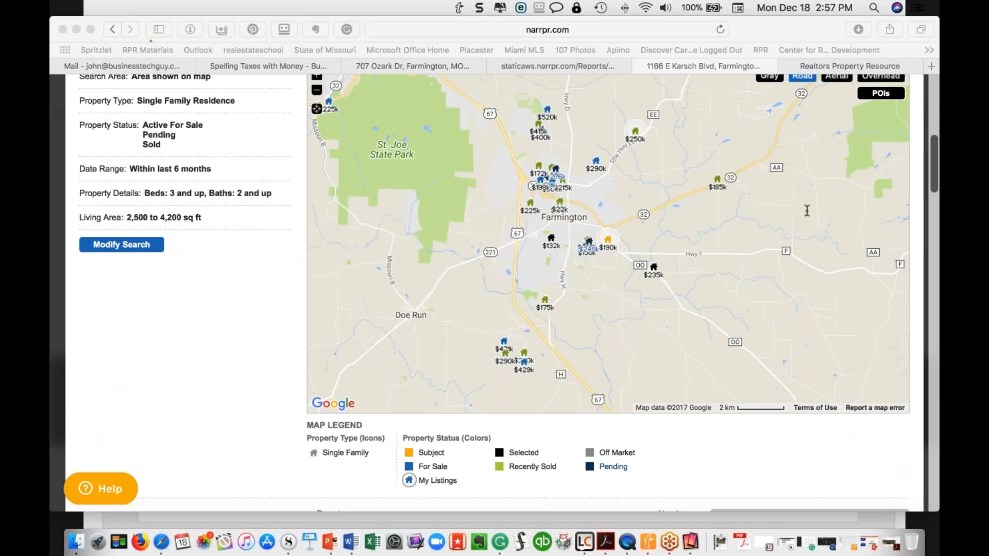
scroll(601, 172, up, 10)
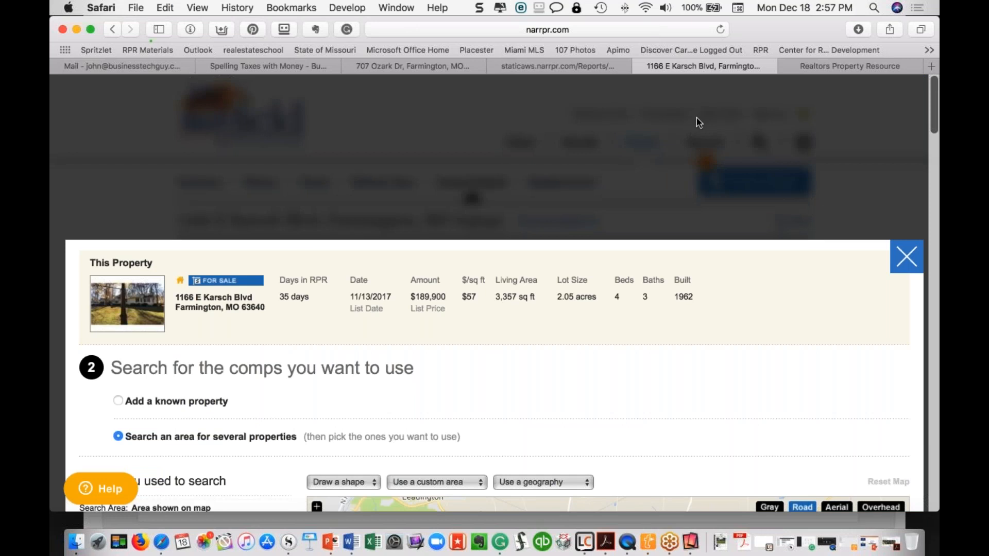
click(898, 259)
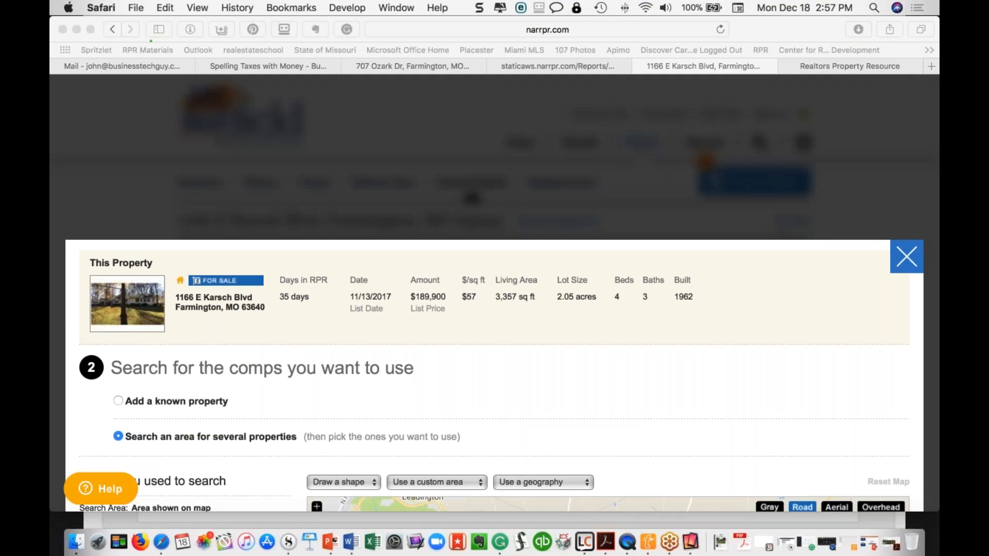
click(907, 257)
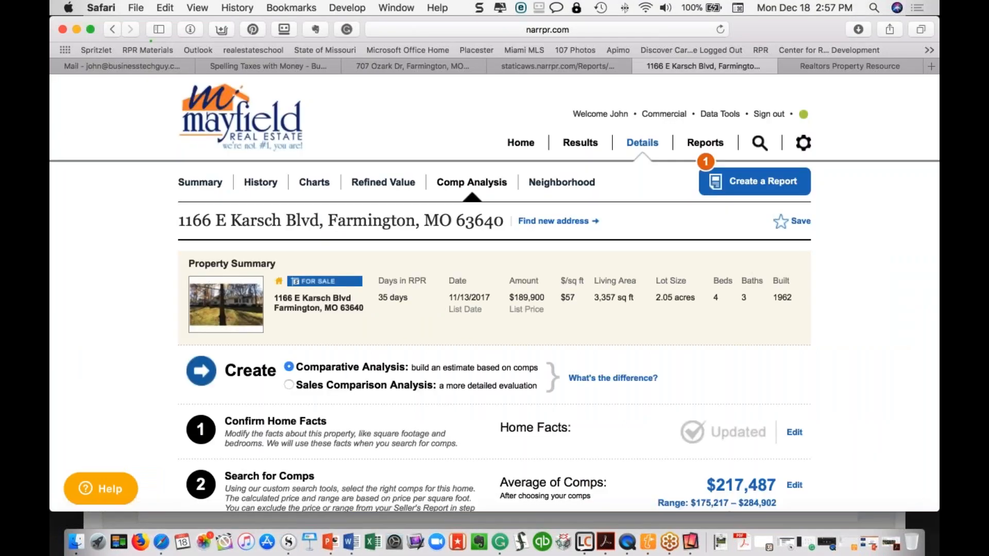
click(706, 142)
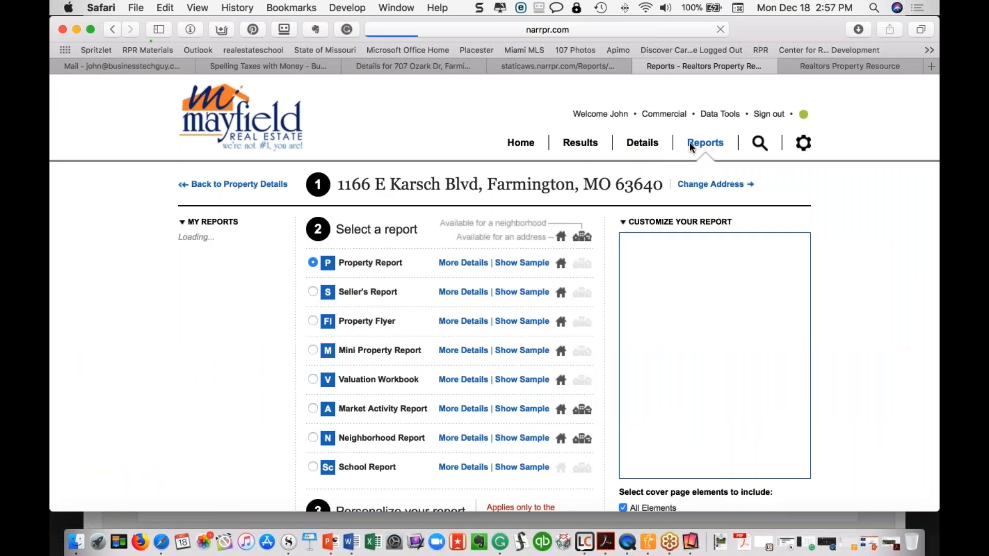
click(313, 292)
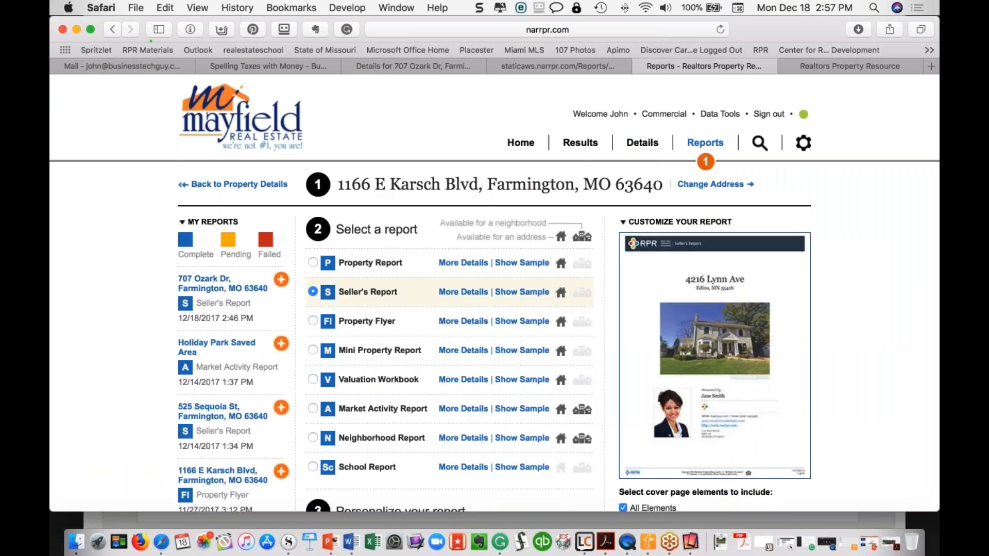
click(463, 291)
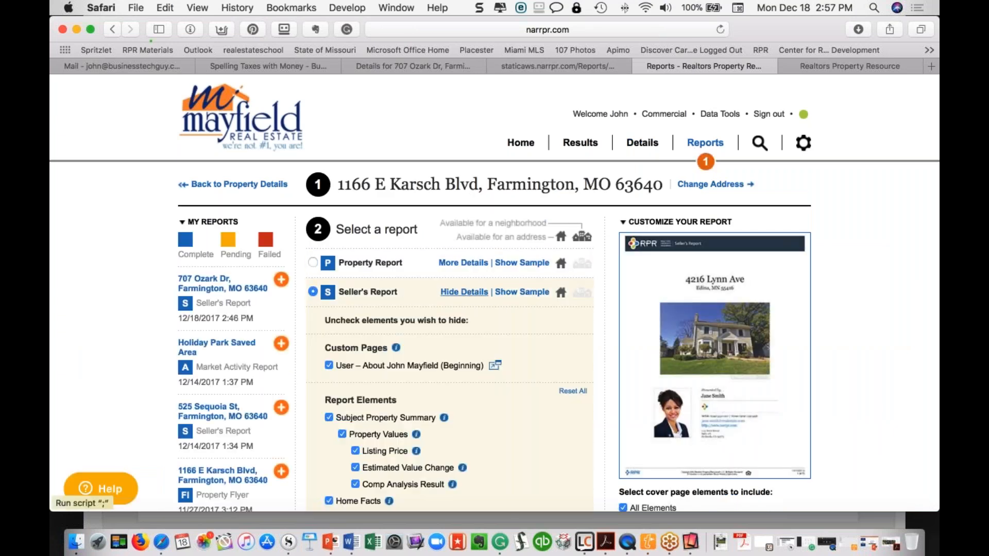
scroll(463, 291, down, 5)
scroll(494, 309, down, 8)
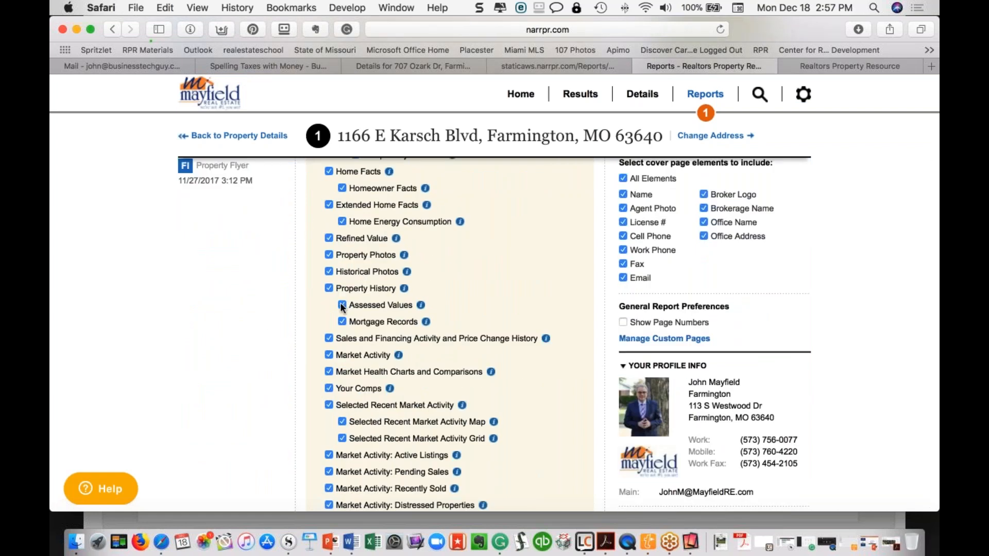
Exclude Assessed Values, Mortgage Records, Historical Photos and Distressed Properties, keeping Expired listings
click(342, 305)
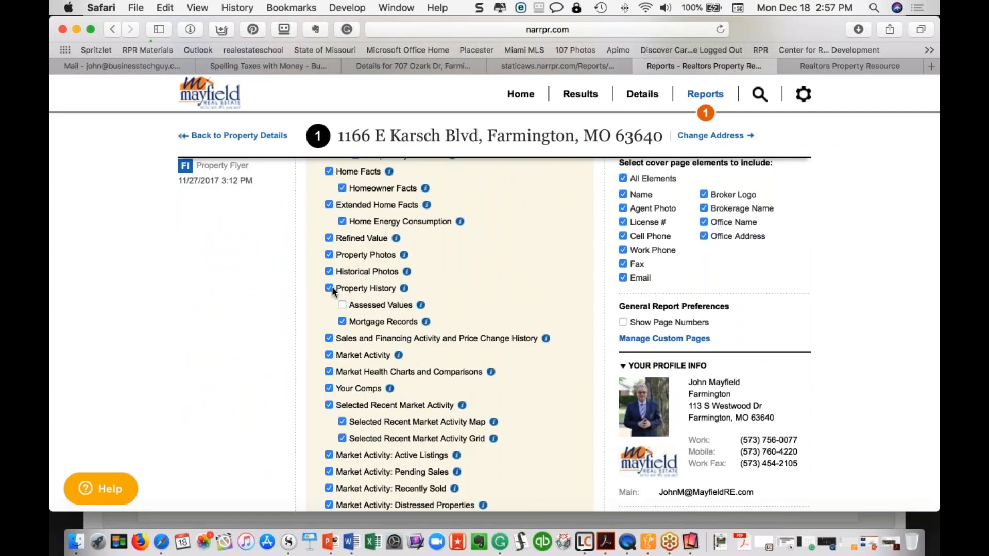
click(343, 321)
click(329, 271)
scroll(330, 309, down, 2)
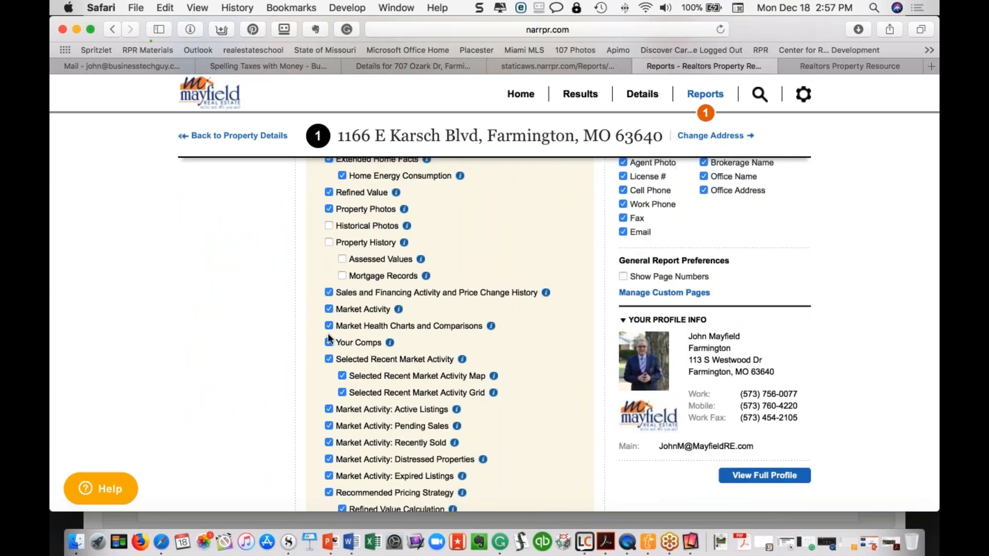
scroll(332, 366, down, 2)
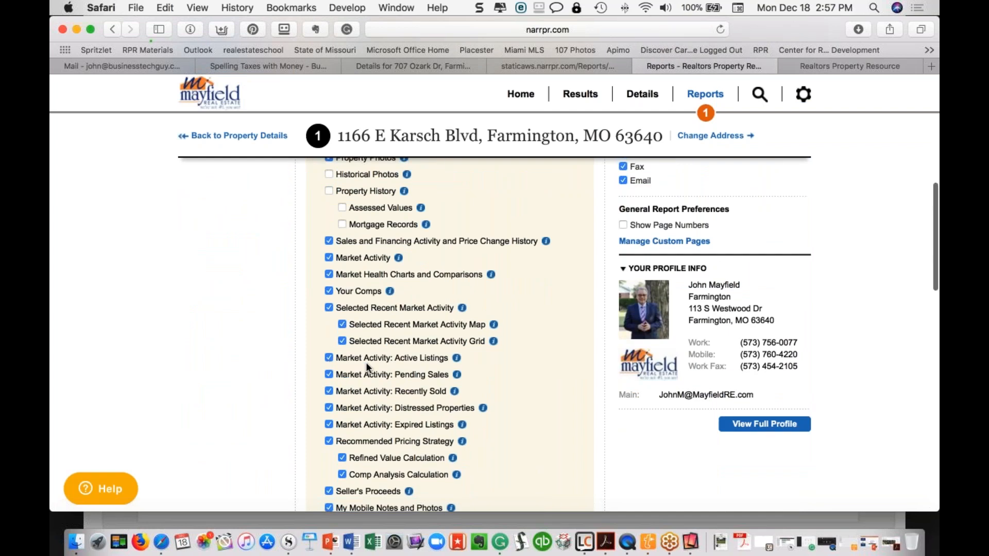
click(329, 408)
click(329, 426)
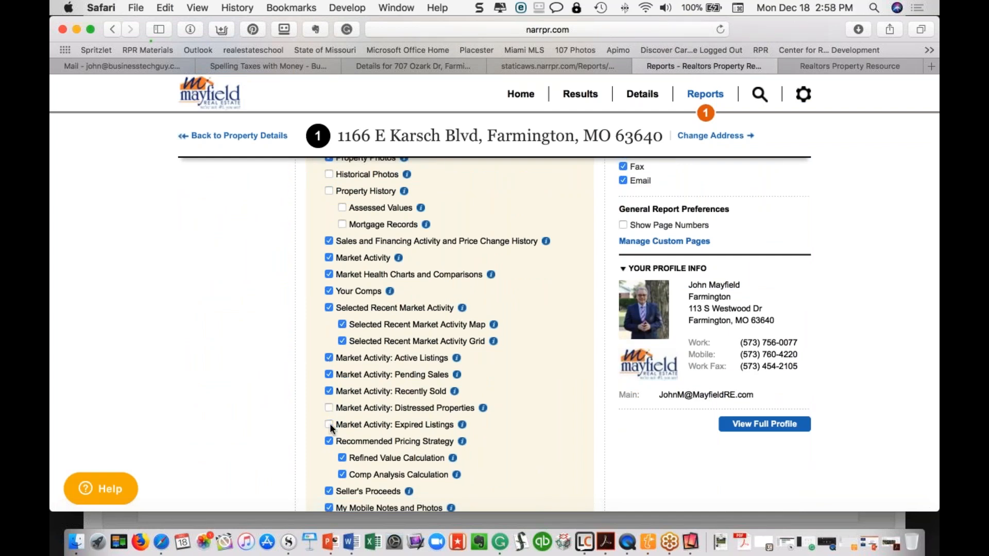
click(330, 426)
scroll(330, 428, down, 3)
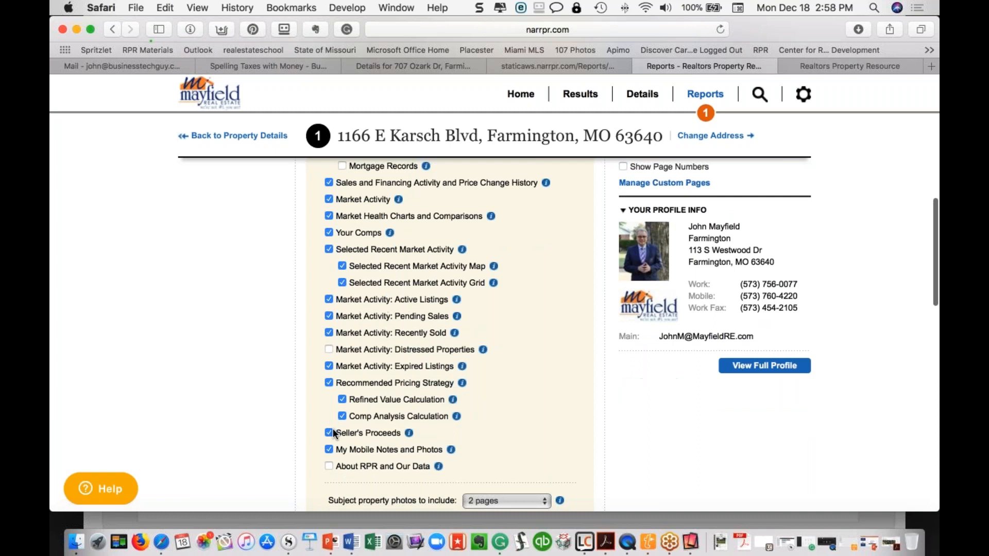
scroll(327, 432, down, 5)
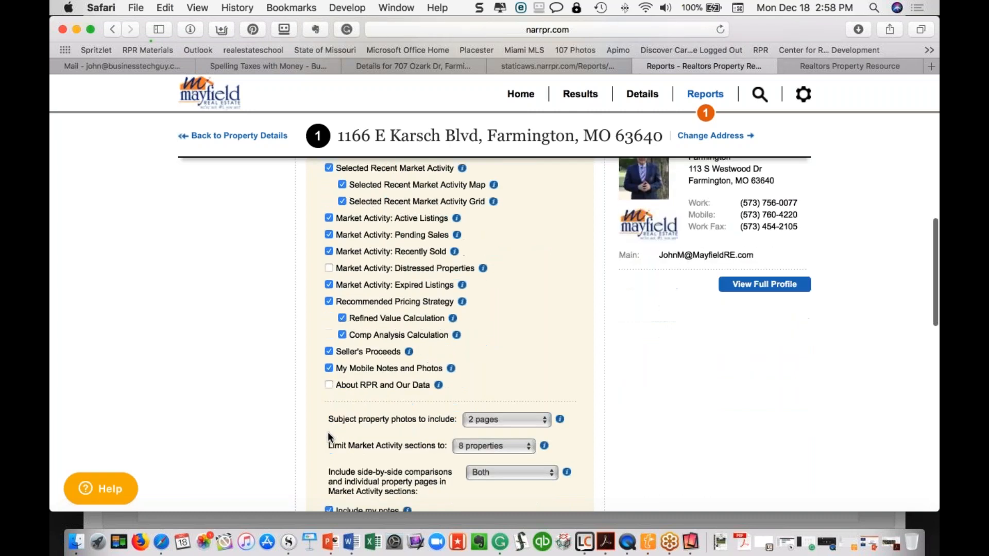
scroll(328, 431, down, 1)
Set subject photos to main photos only and comparisons to side-by-side only
click(546, 381)
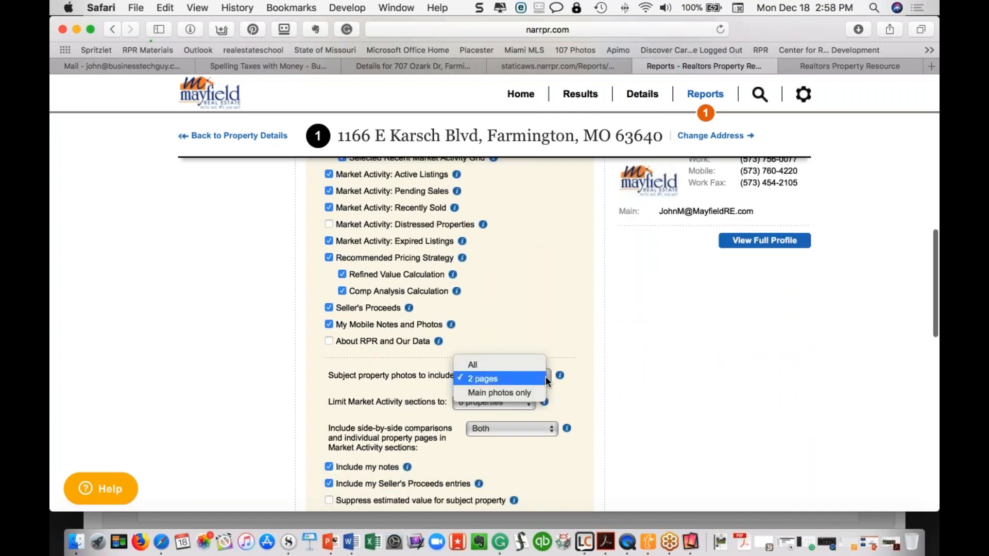
click(510, 377)
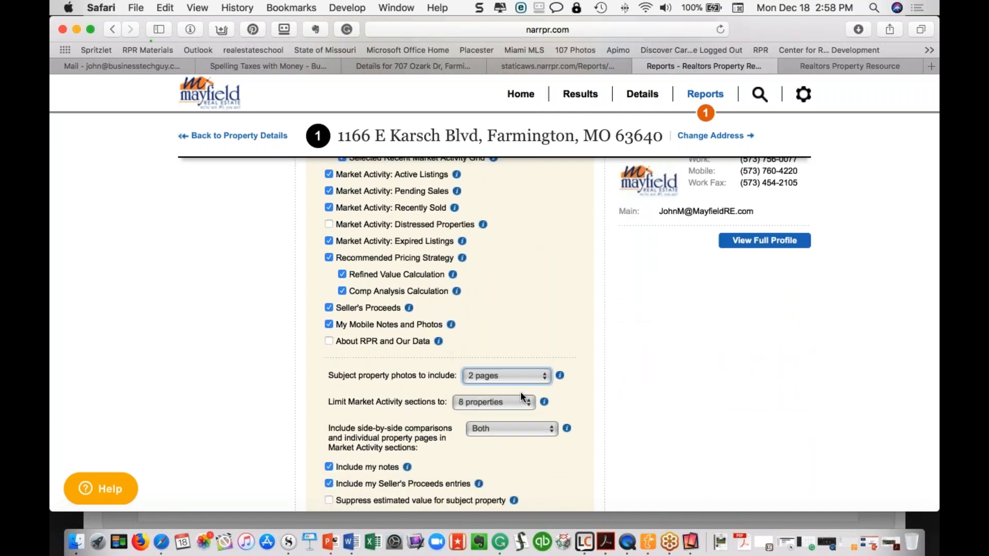
click(521, 404)
click(520, 404)
click(543, 375)
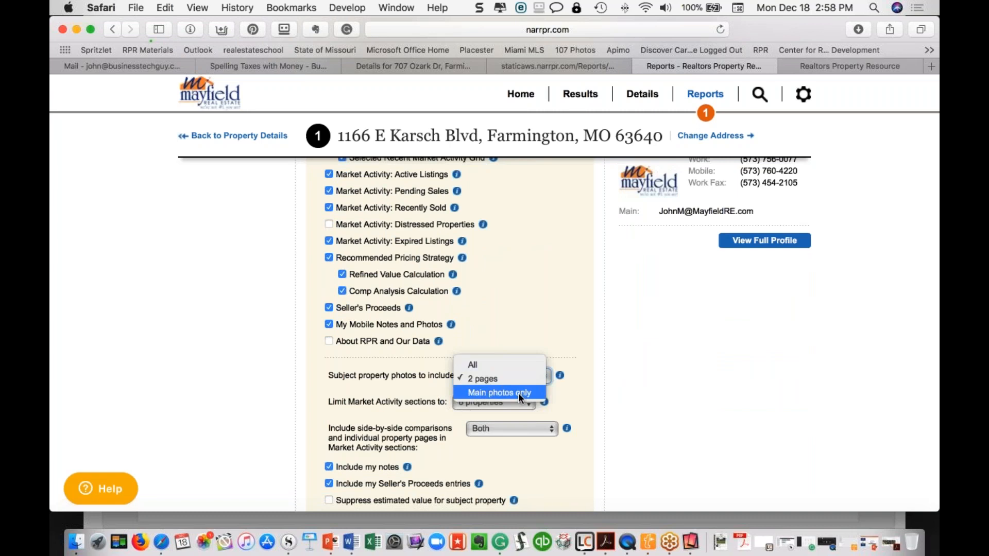
click(519, 392)
click(488, 428)
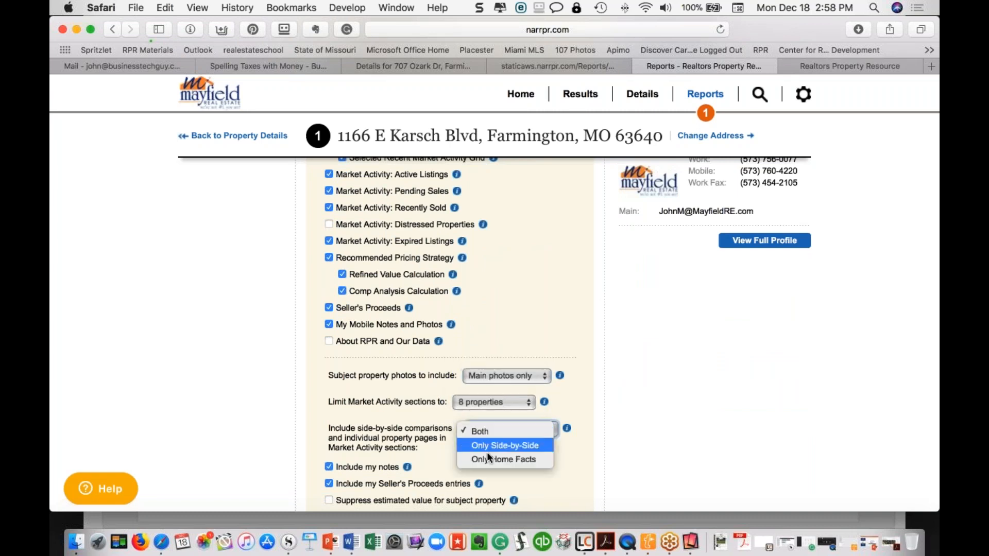
click(488, 444)
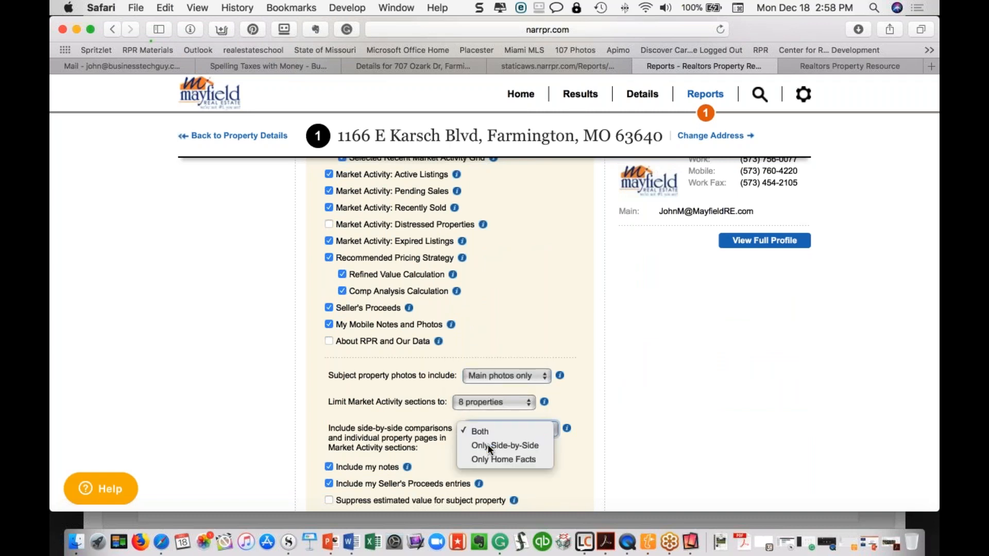
Exclude My Mobile Notes and Photos and collapse the Seller's Report element list
scroll(487, 444, down, 3)
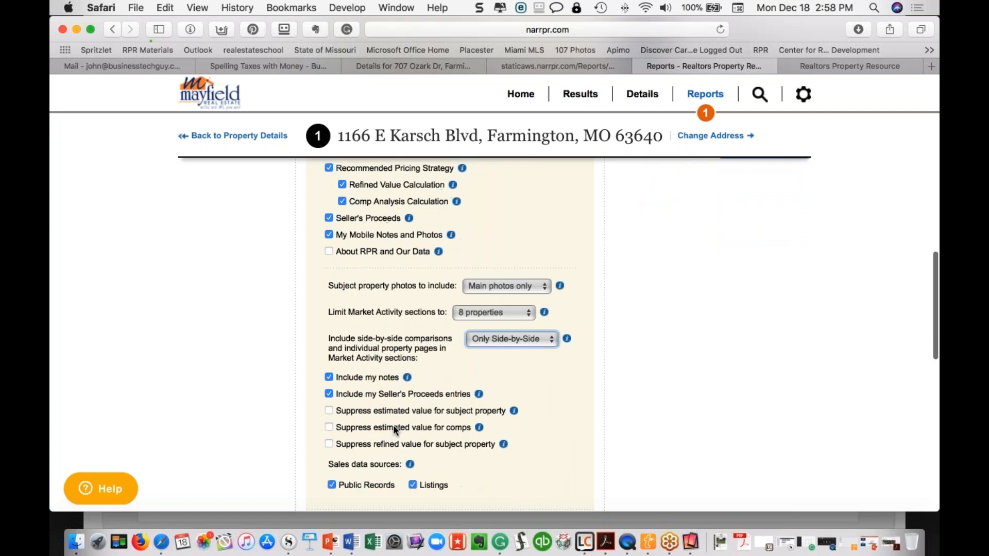
scroll(353, 470, up, 2)
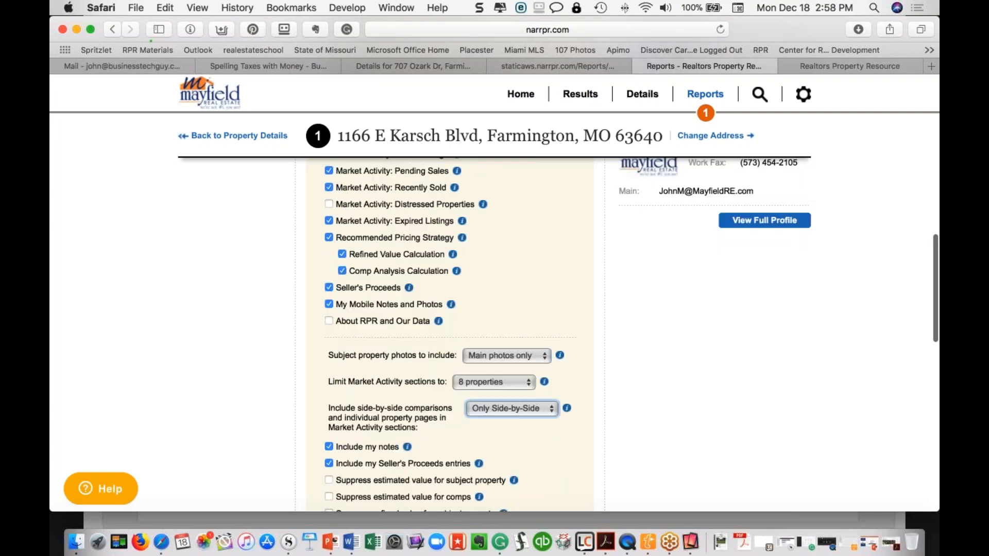
click(329, 305)
scroll(332, 301, up, 3)
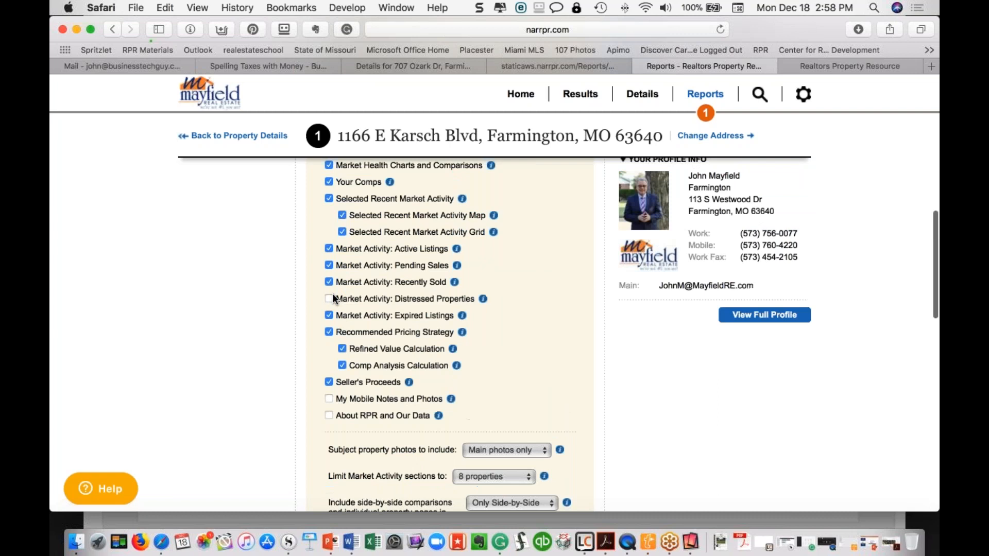
scroll(333, 297, up, 15)
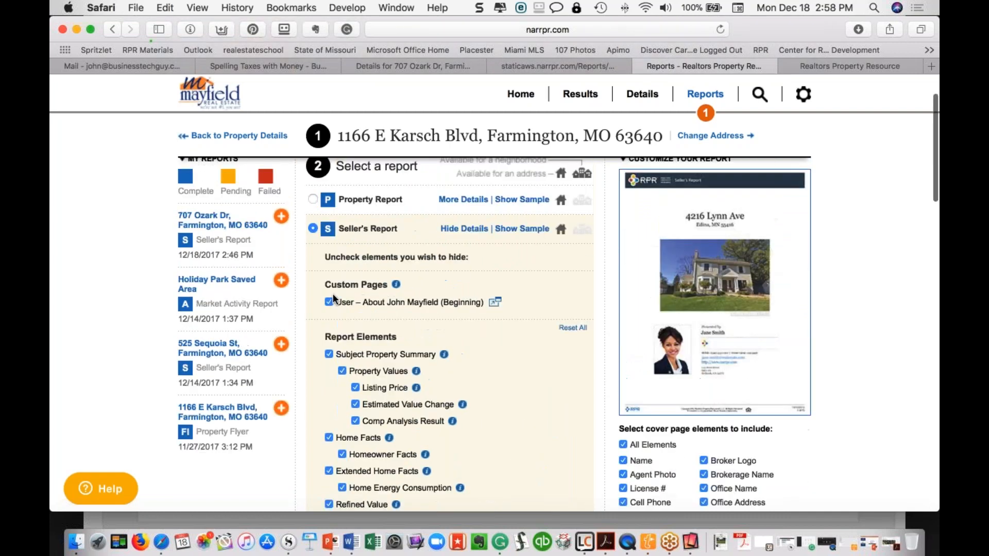
scroll(332, 297, up, 2)
click(448, 266)
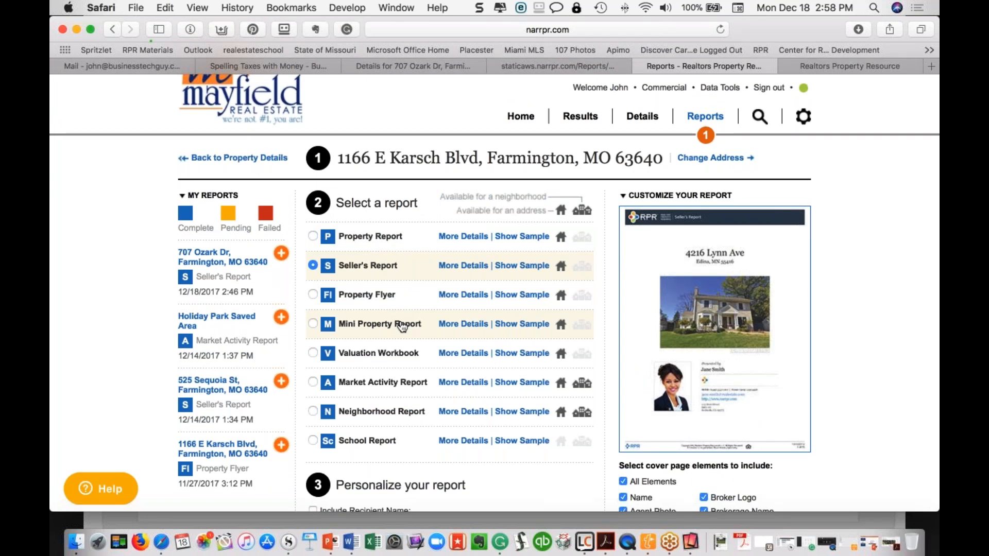
Load businesstechguy.com in the last browser tab and go to its RPR resources page
click(833, 63)
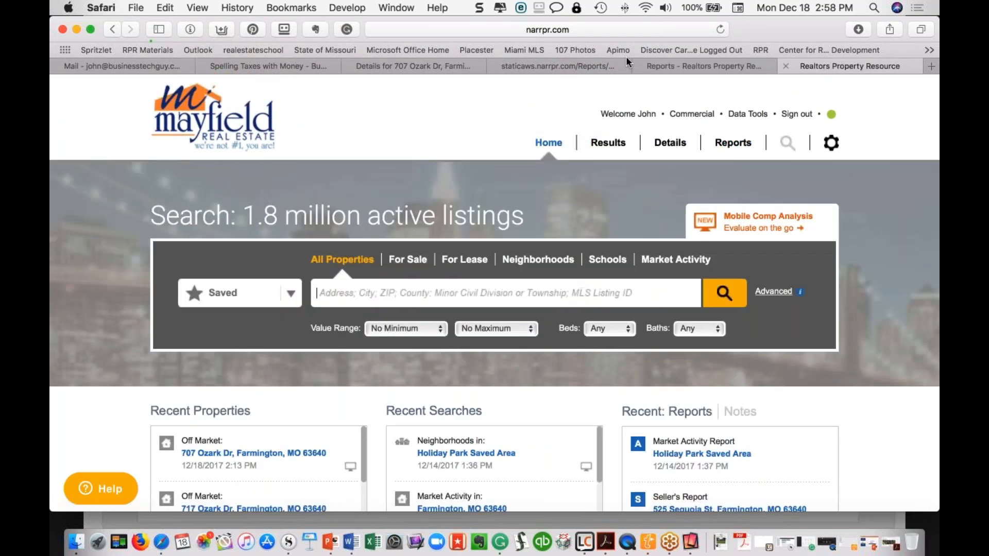
click(602, 26)
key(BackSpace)
text(businesstechguy)
key(Return)
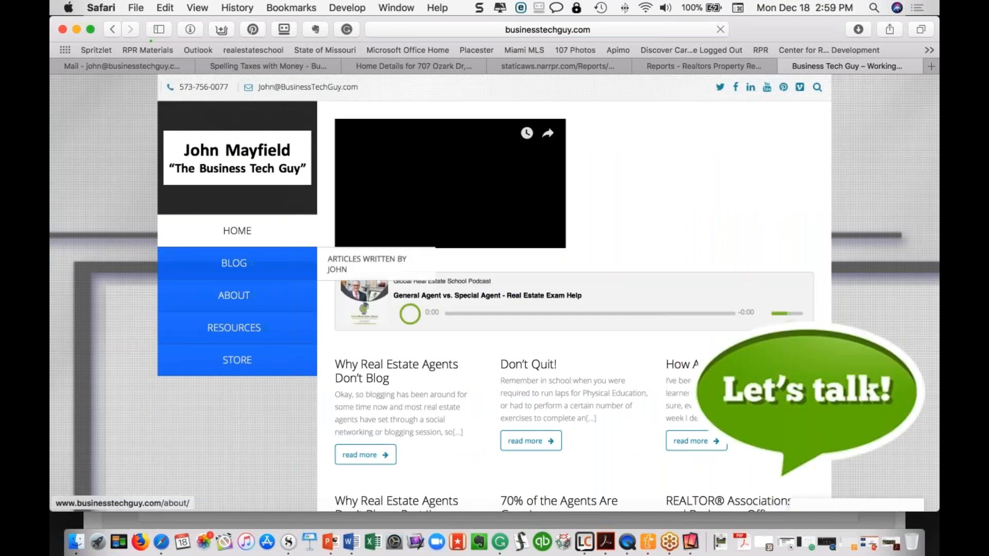
click(241, 330)
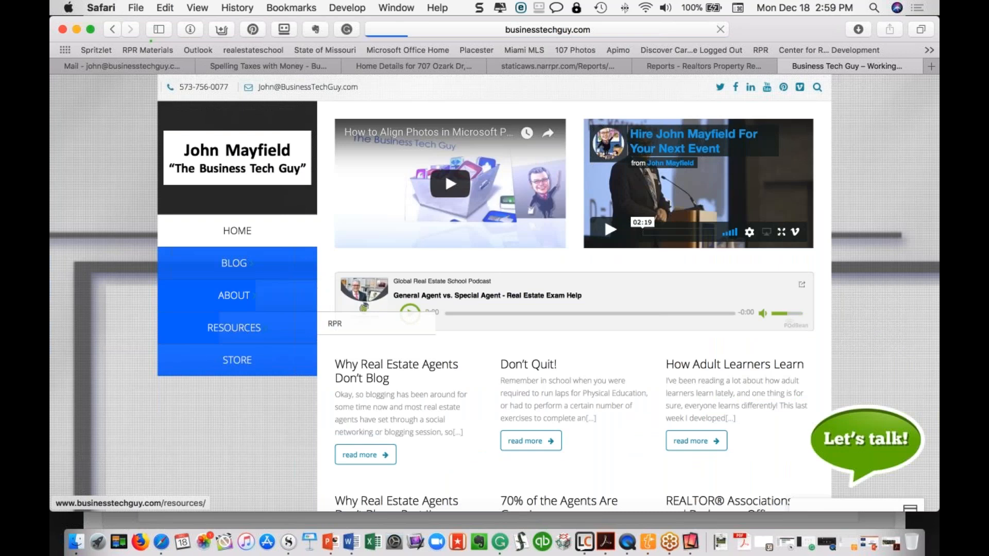